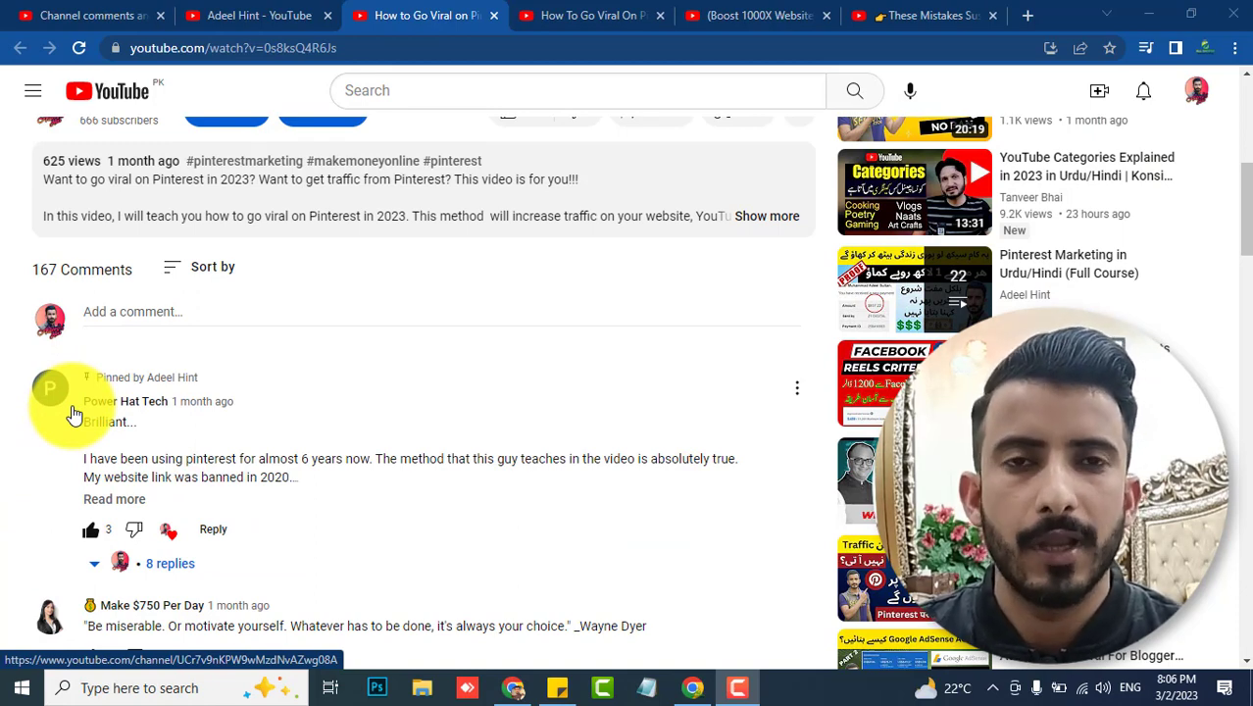
Review the comments under the four open Pinterest marketing videos on YouTube
scroll(80, 398, "down", 1)
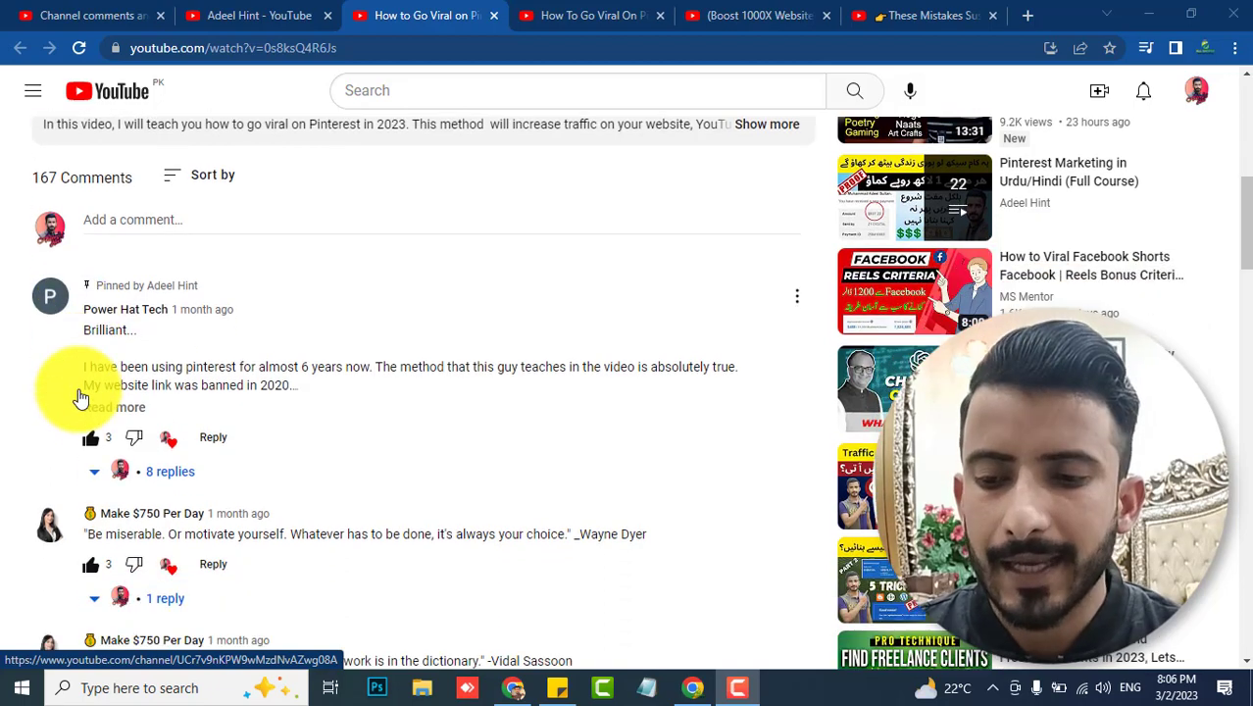
scroll(80, 398, "up", 1)
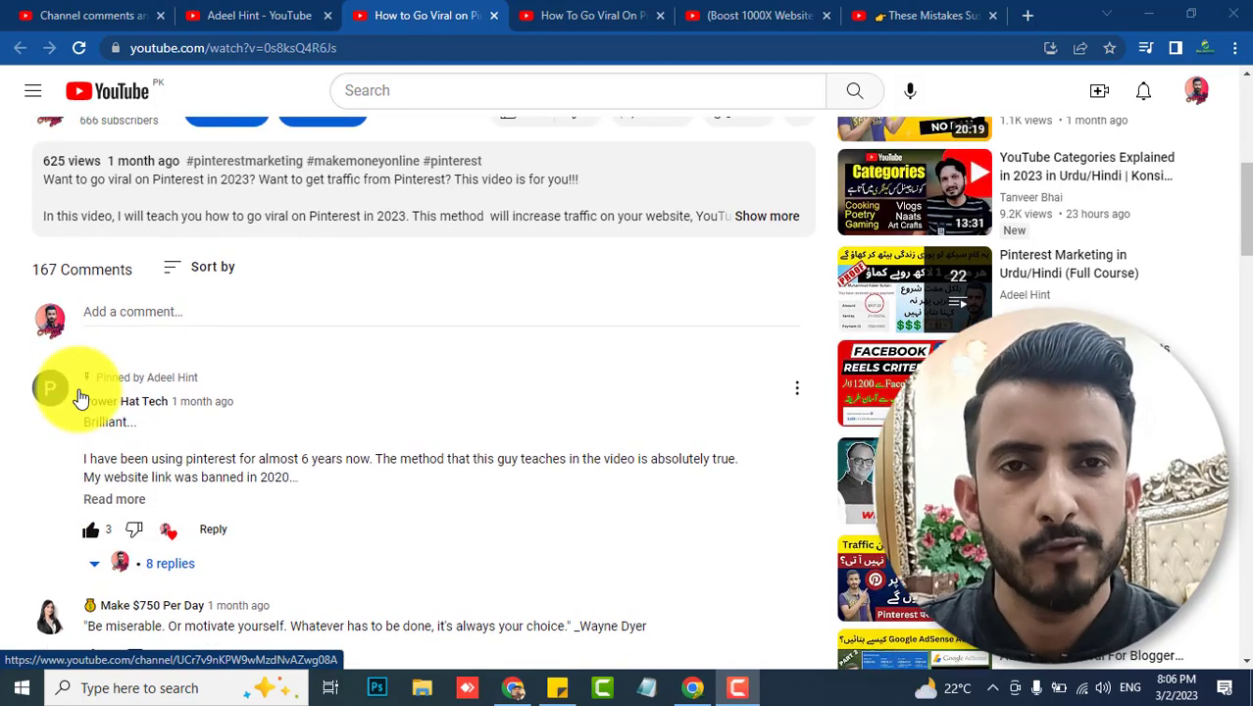
scroll(80, 398, "up", 1)
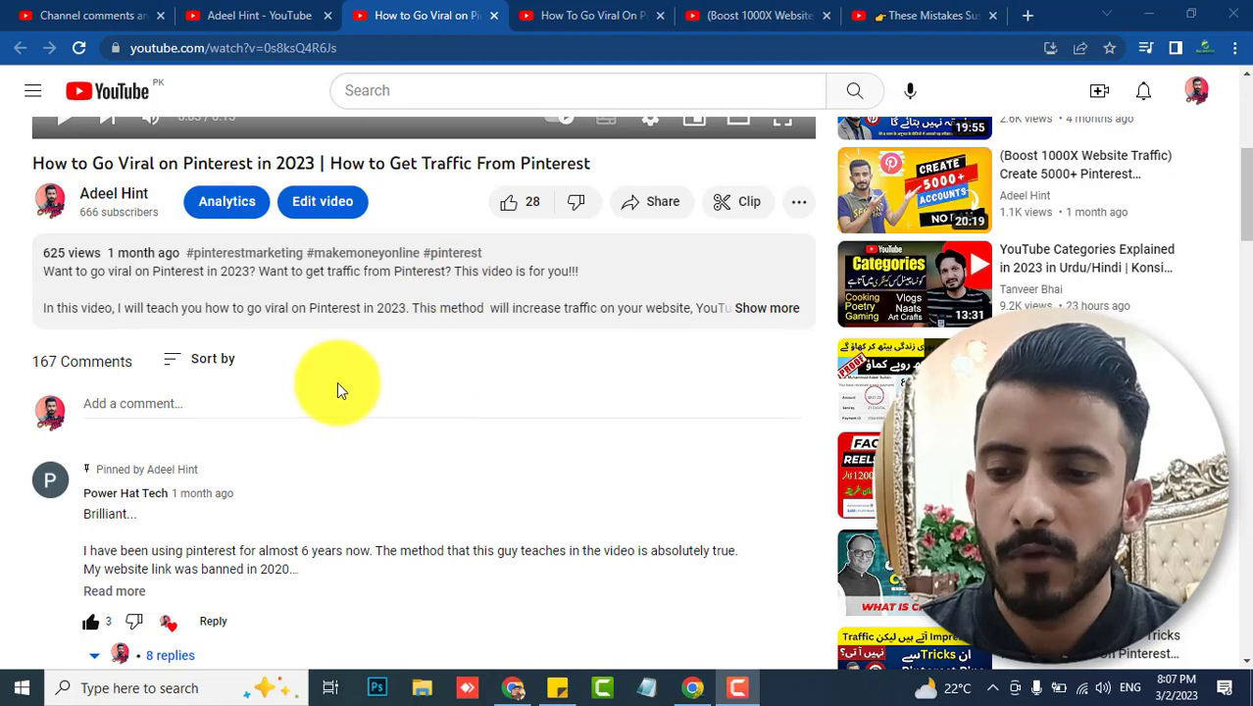
left_click(573, 15)
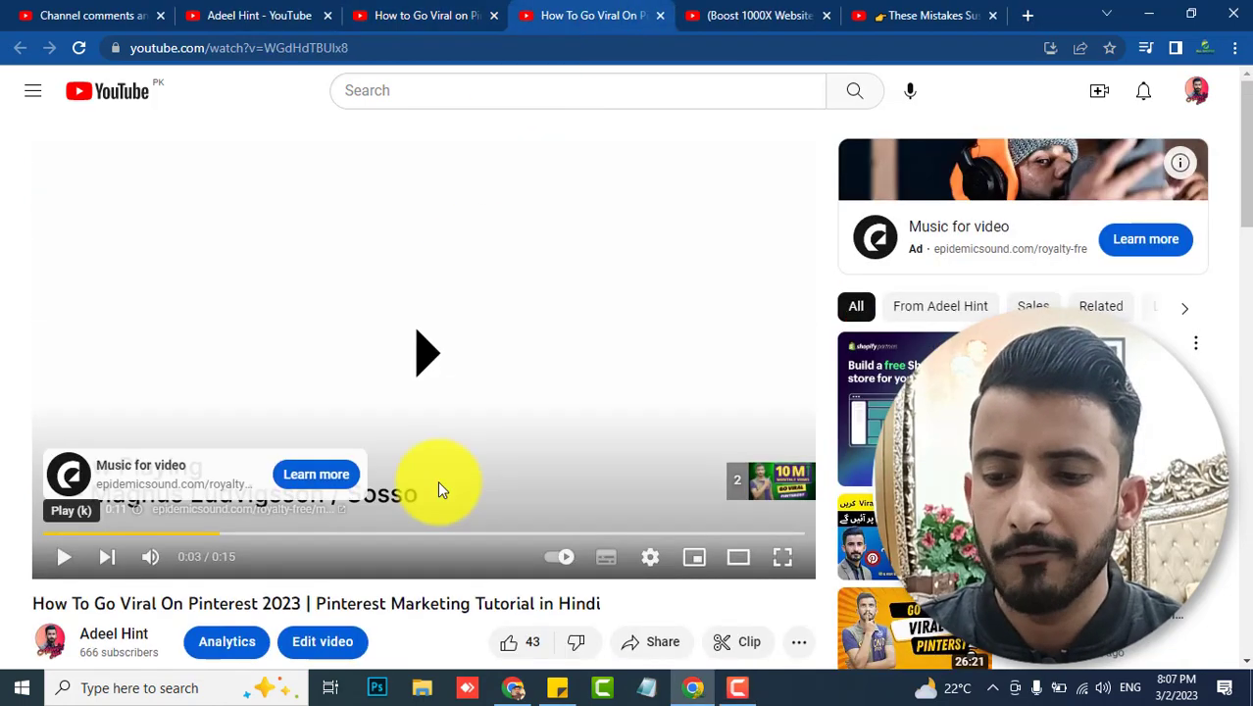
scroll(437, 481, "down", 5)
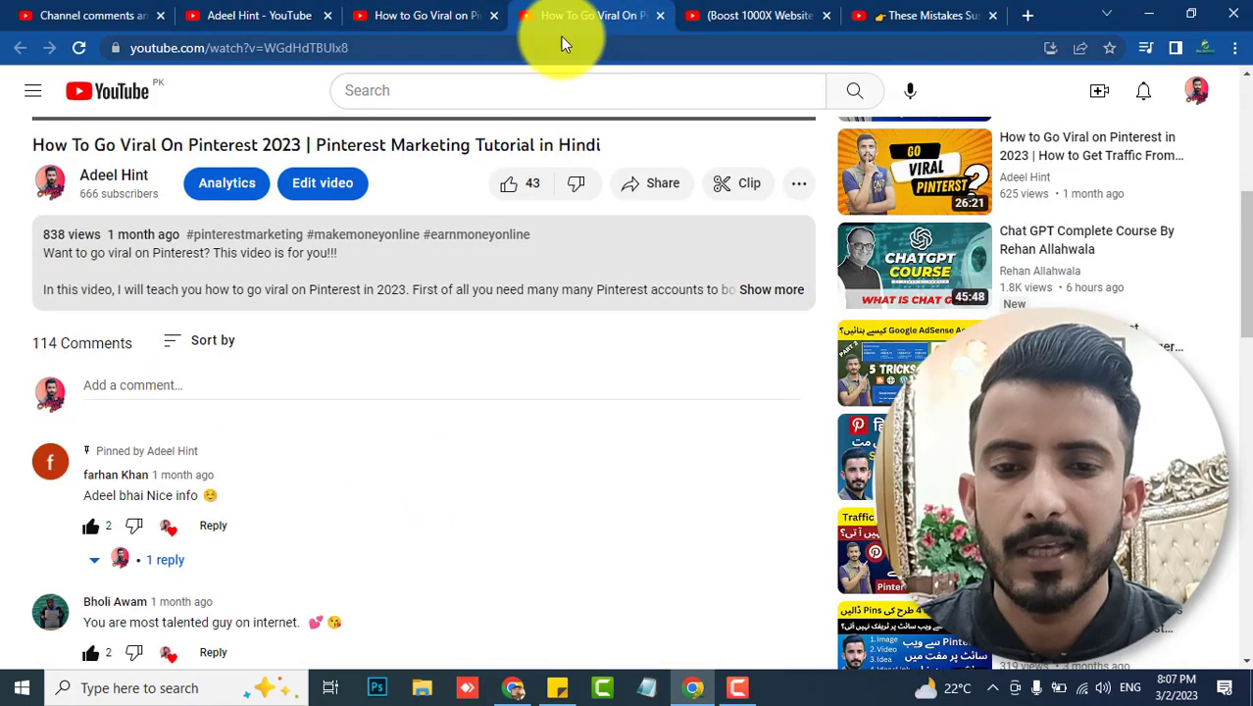
left_click(769, 15)
scroll(318, 479, "down", 1)
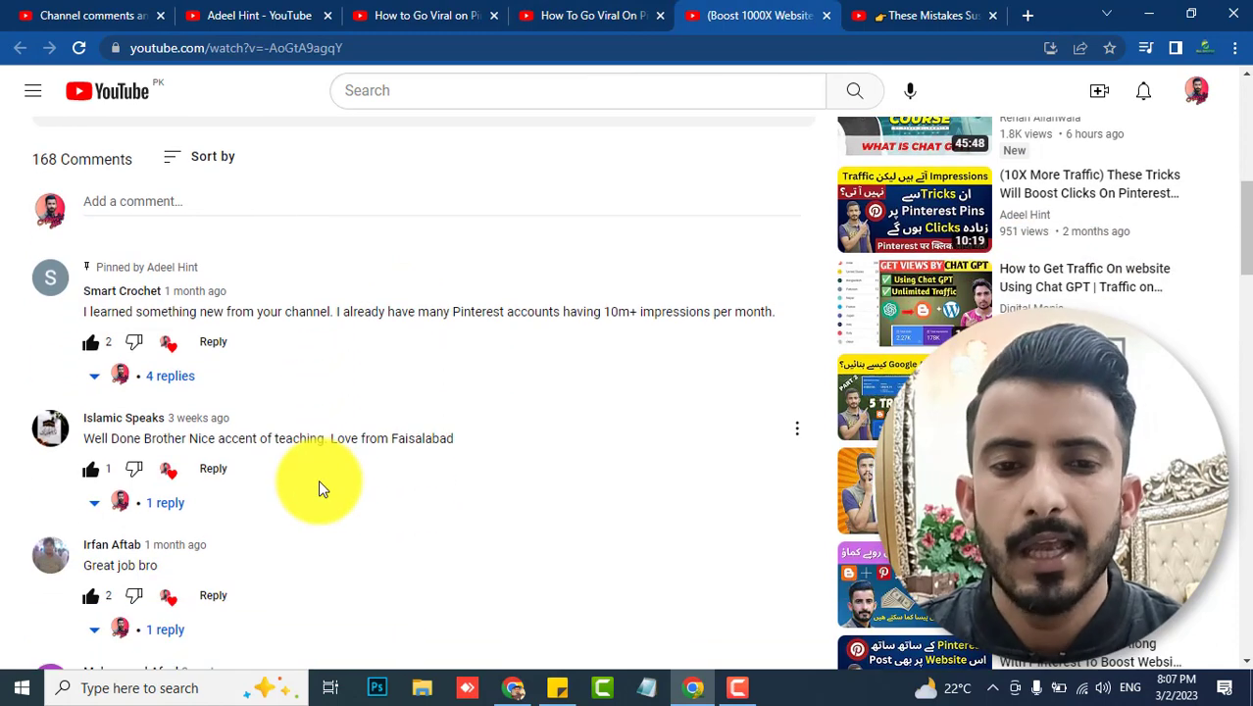
left_click(887, 14)
scroll(391, 362, "up", 1)
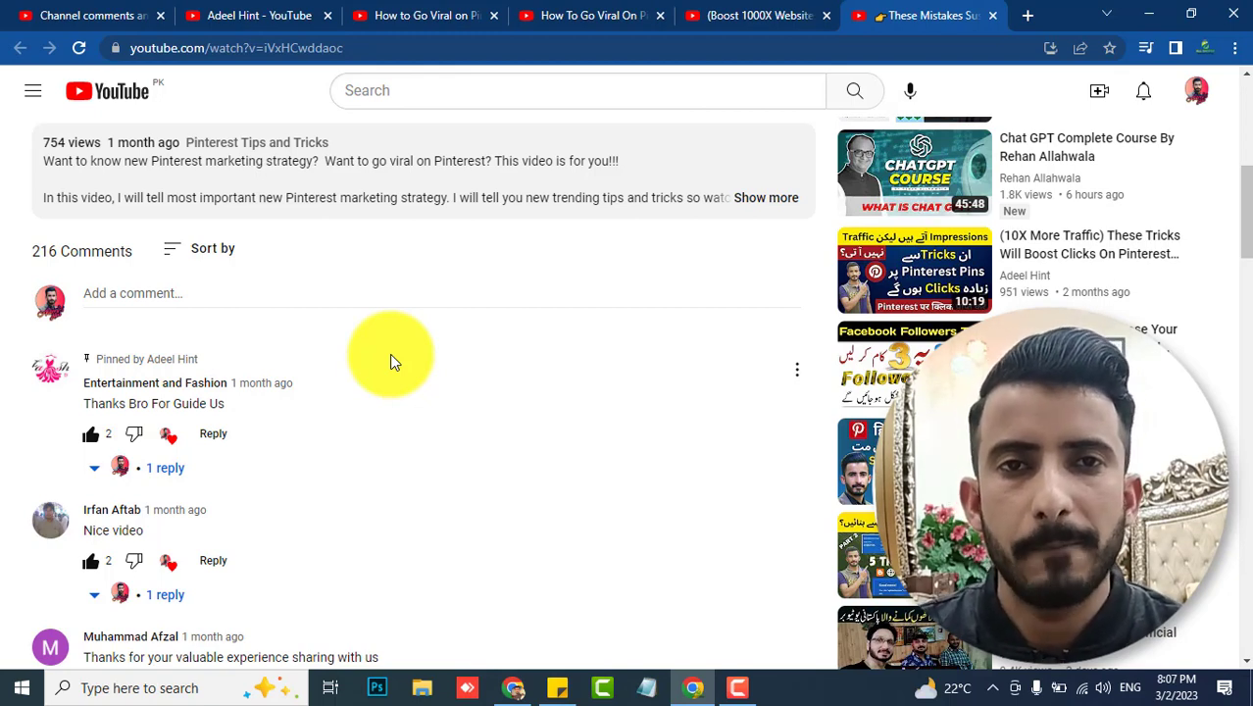
Switch to the other Chrome window and examine the How Homey website alongside the All Campaigns report in Google Analytics
left_click(513, 687)
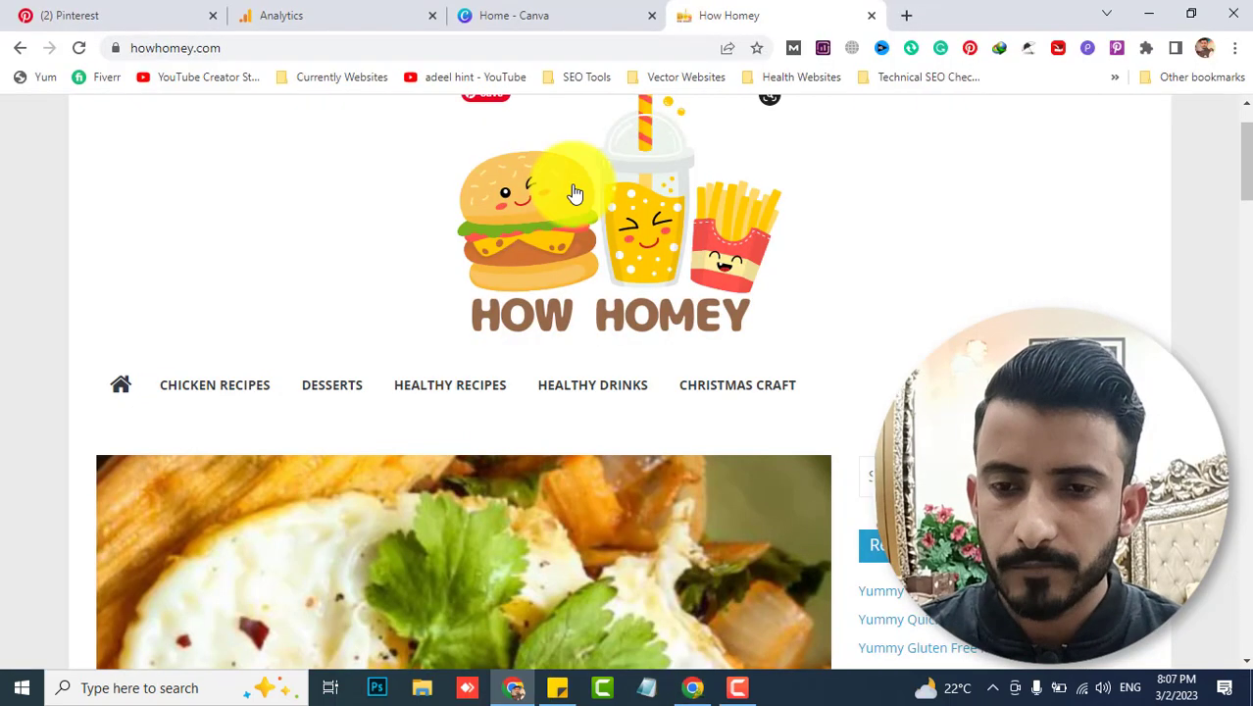
scroll(606, 289, "down", 2)
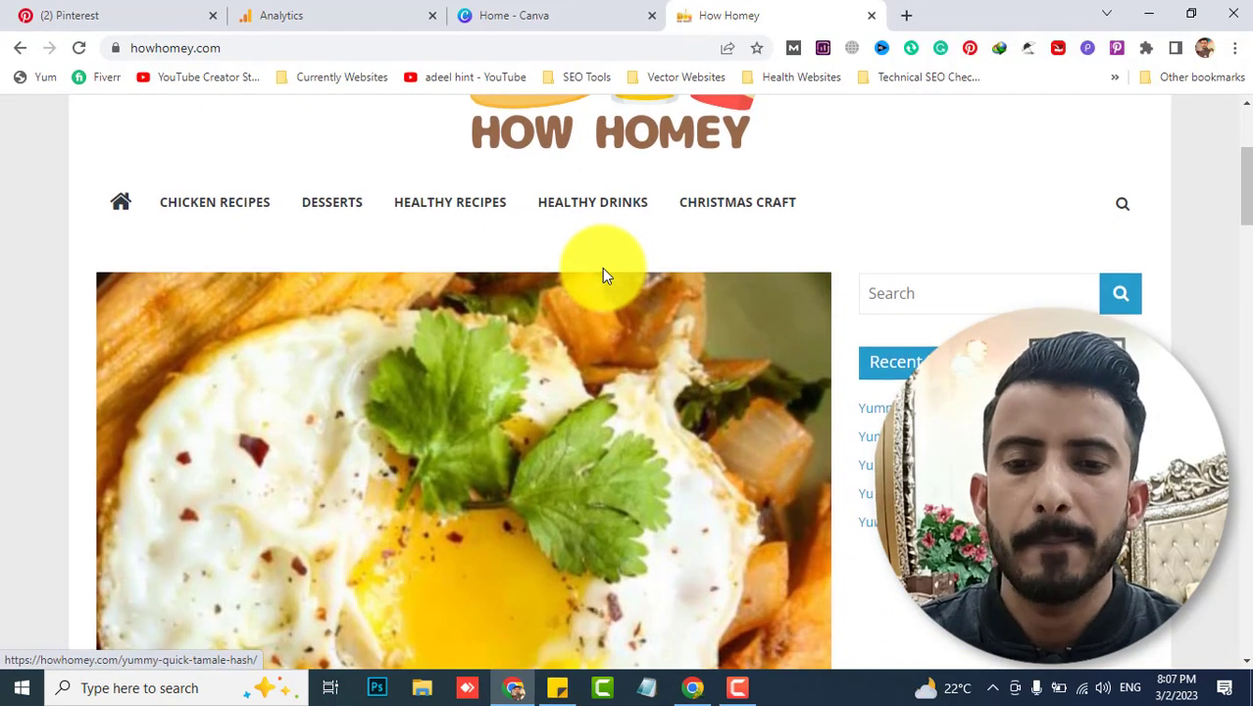
scroll(603, 271, "up", 1)
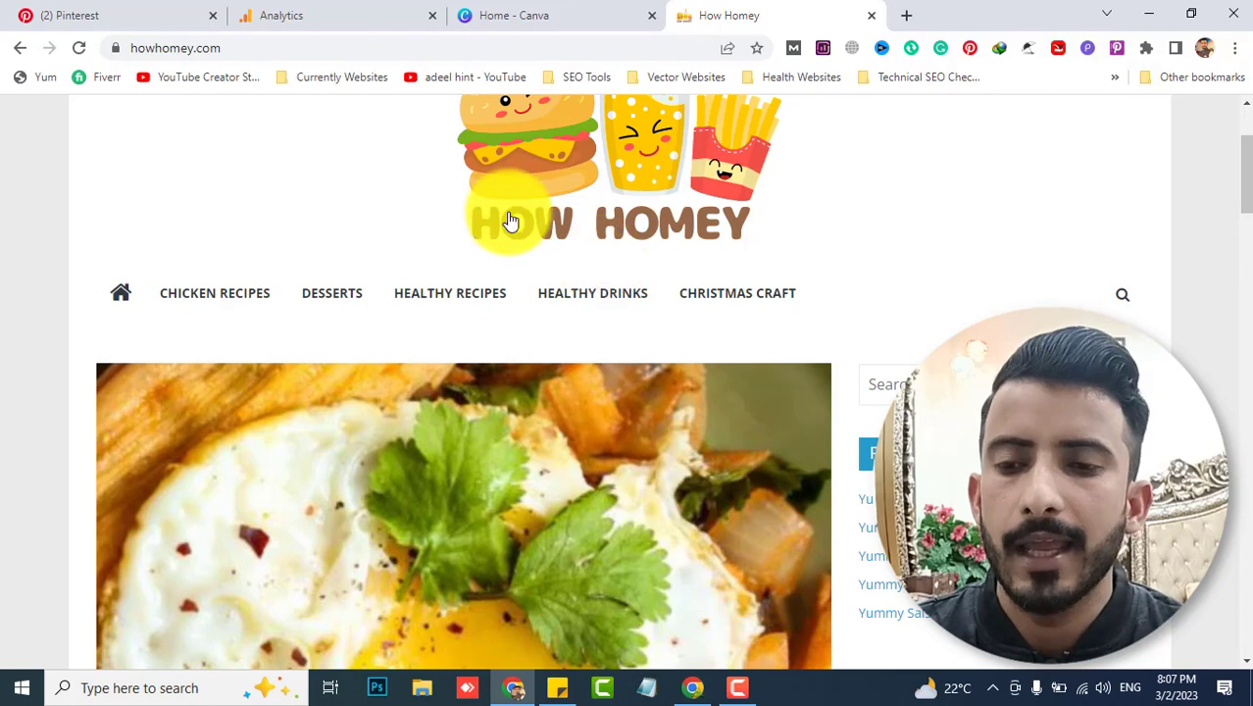
left_click(386, 10)
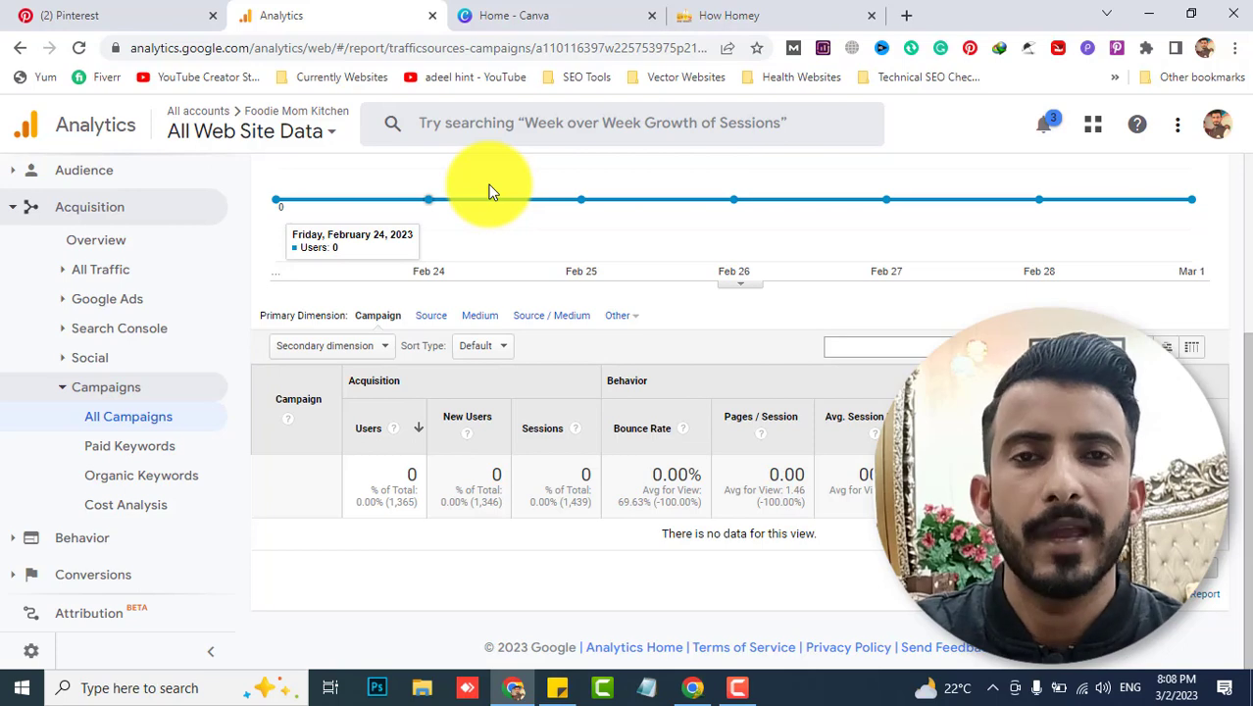
left_click(720, 17)
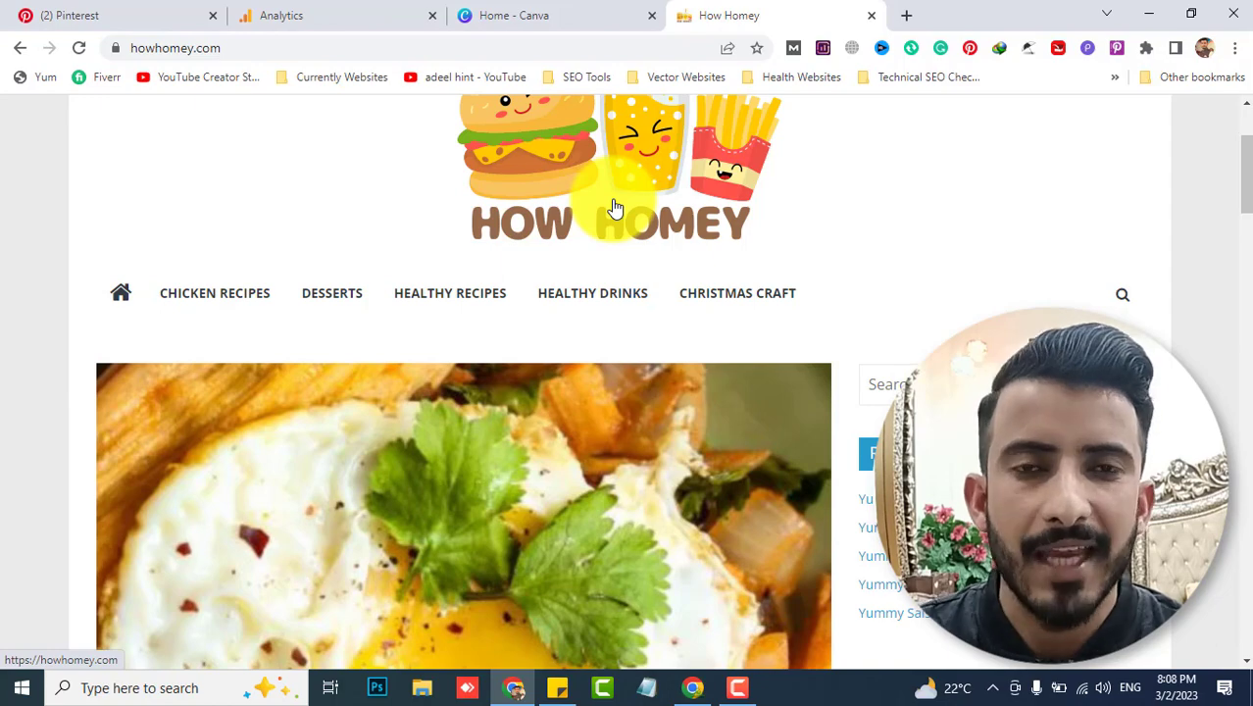
left_click(400, 13)
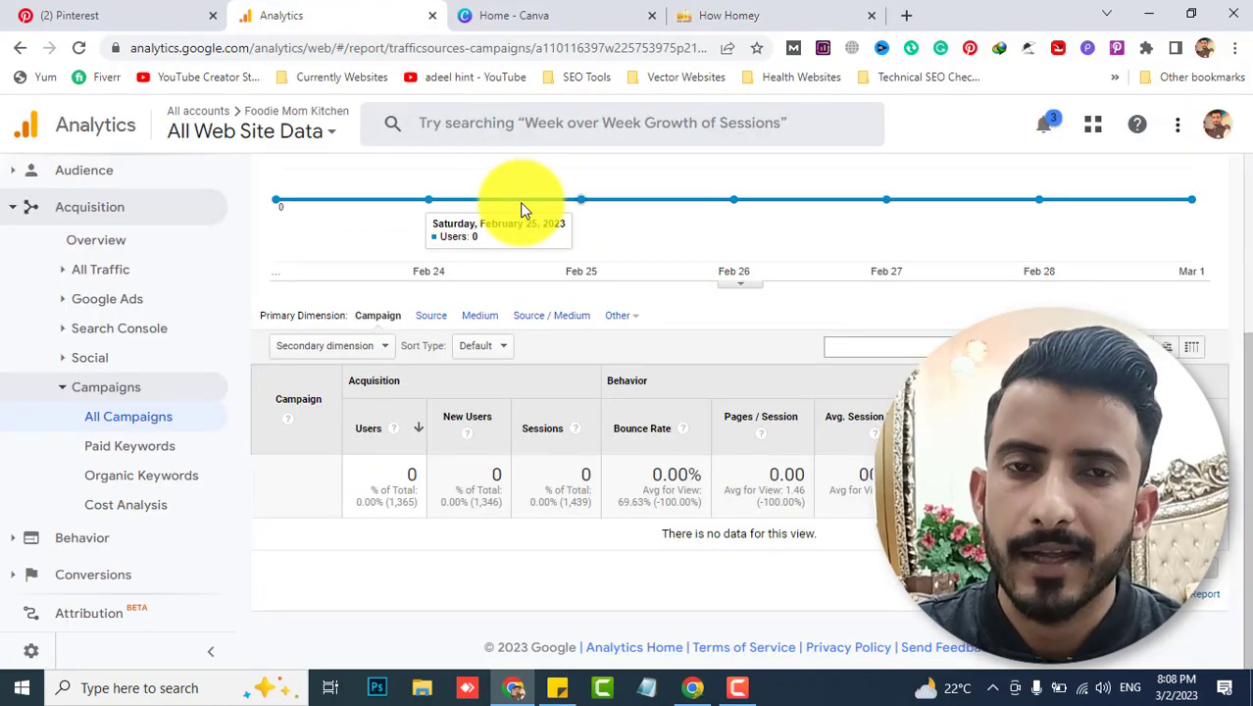
left_click(768, 11)
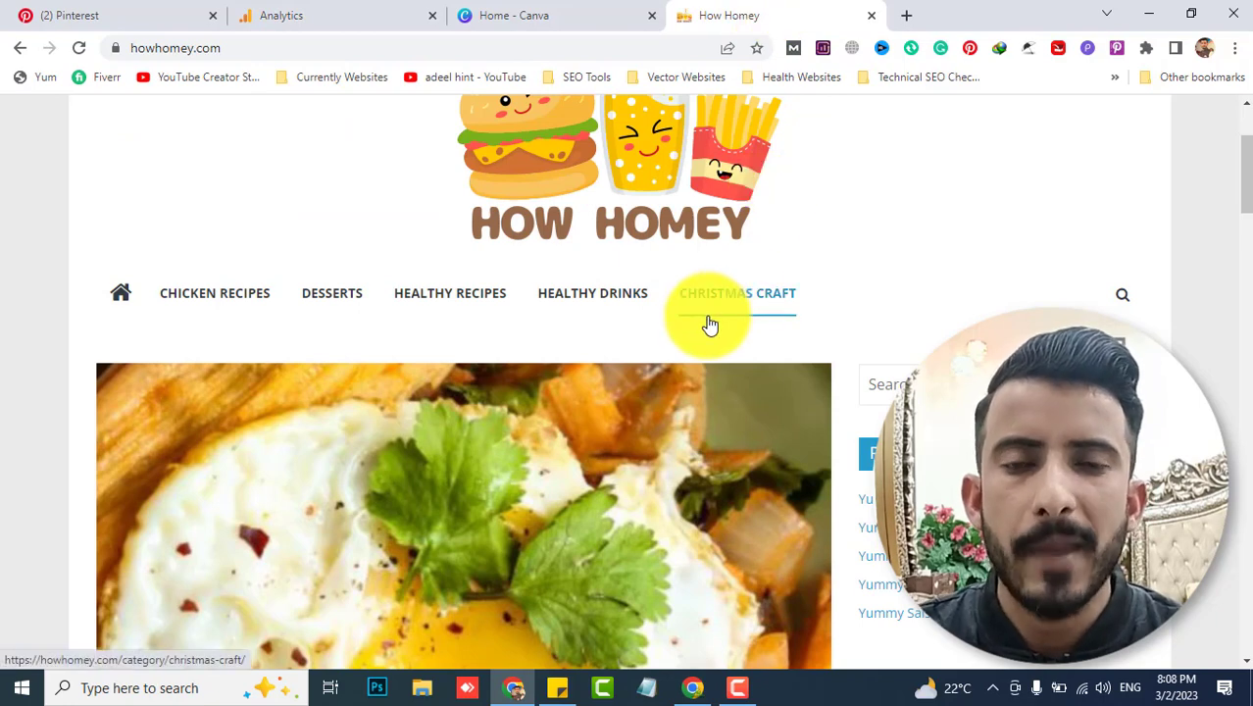
Close the Canva page and search Google for "google utm builder" in a new browser tab
left_click(651, 14)
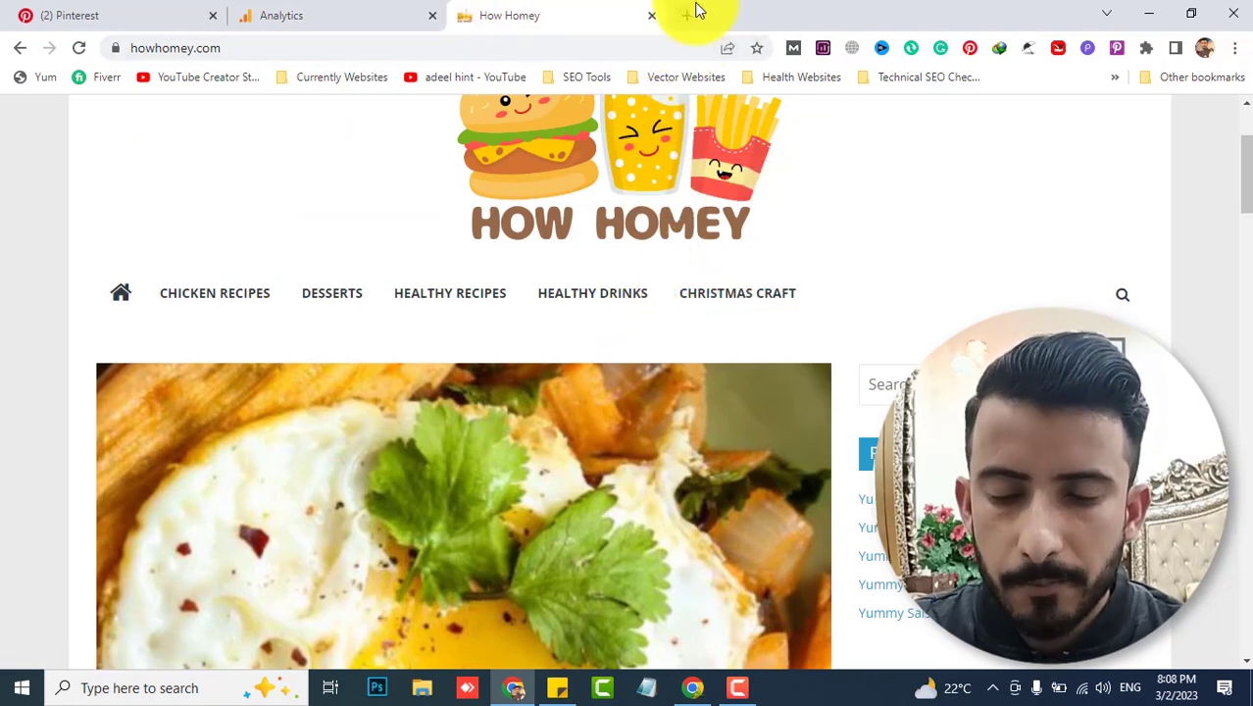
left_click(689, 16)
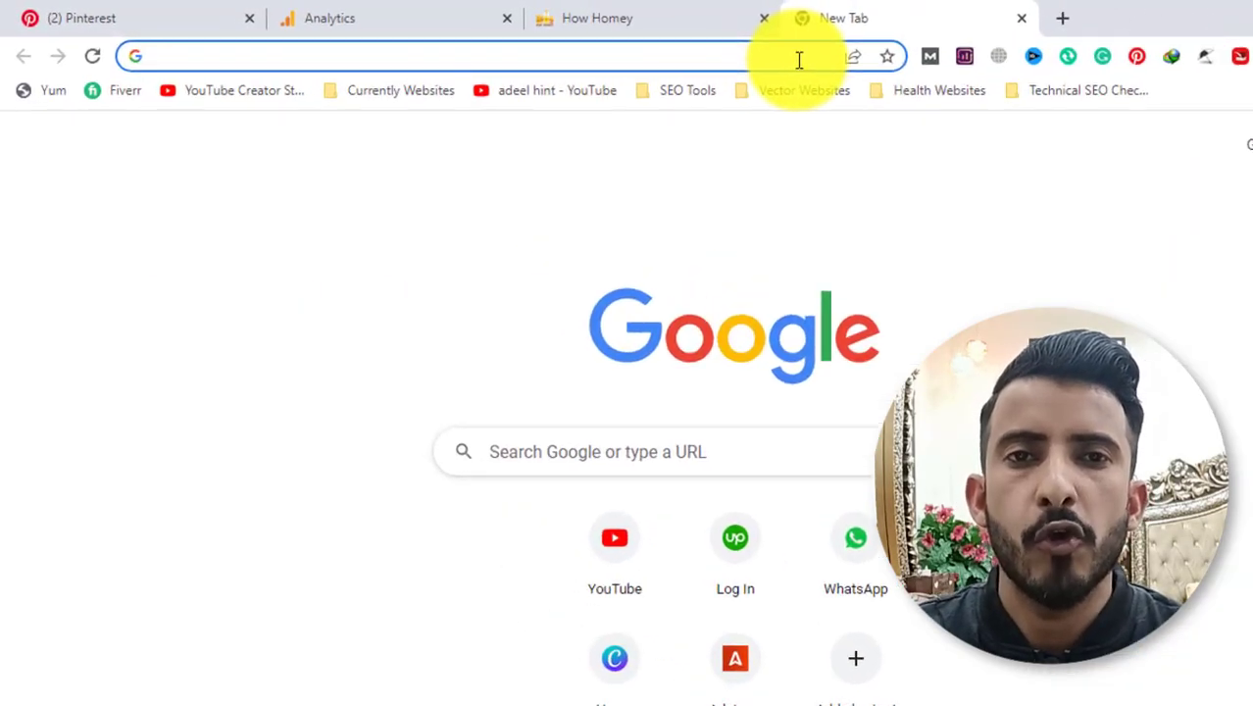
left_click(799, 60)
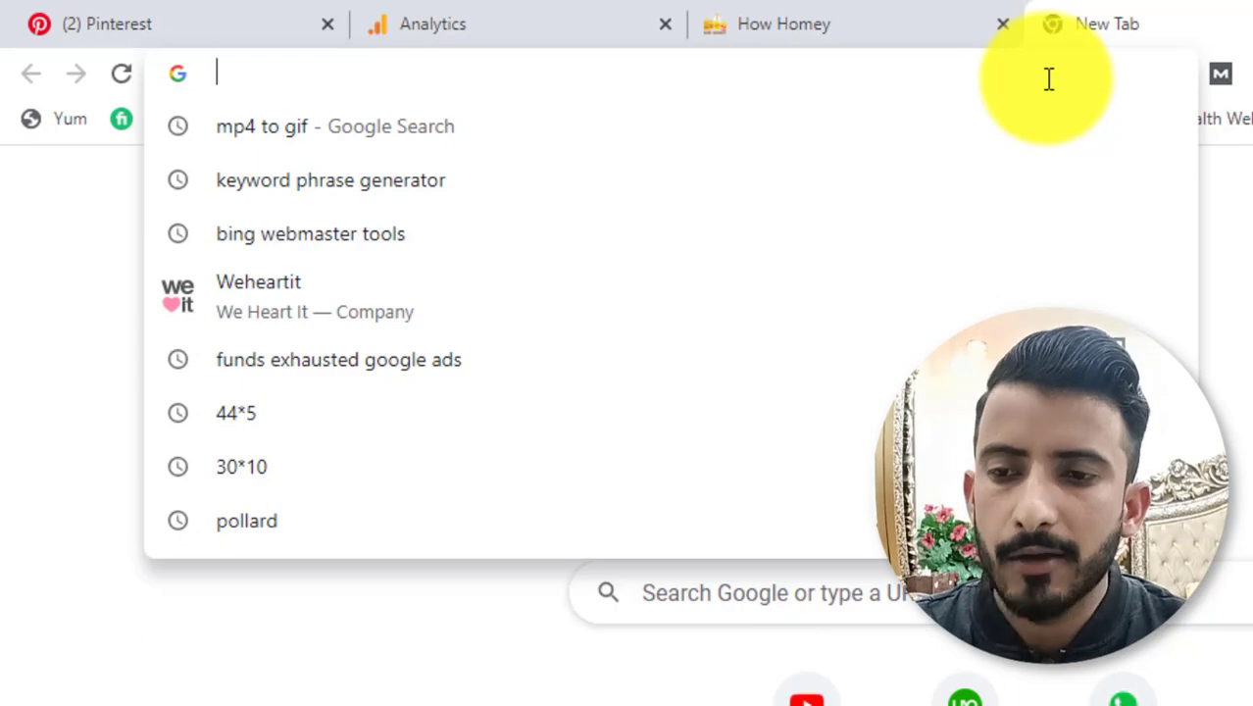
type("g")
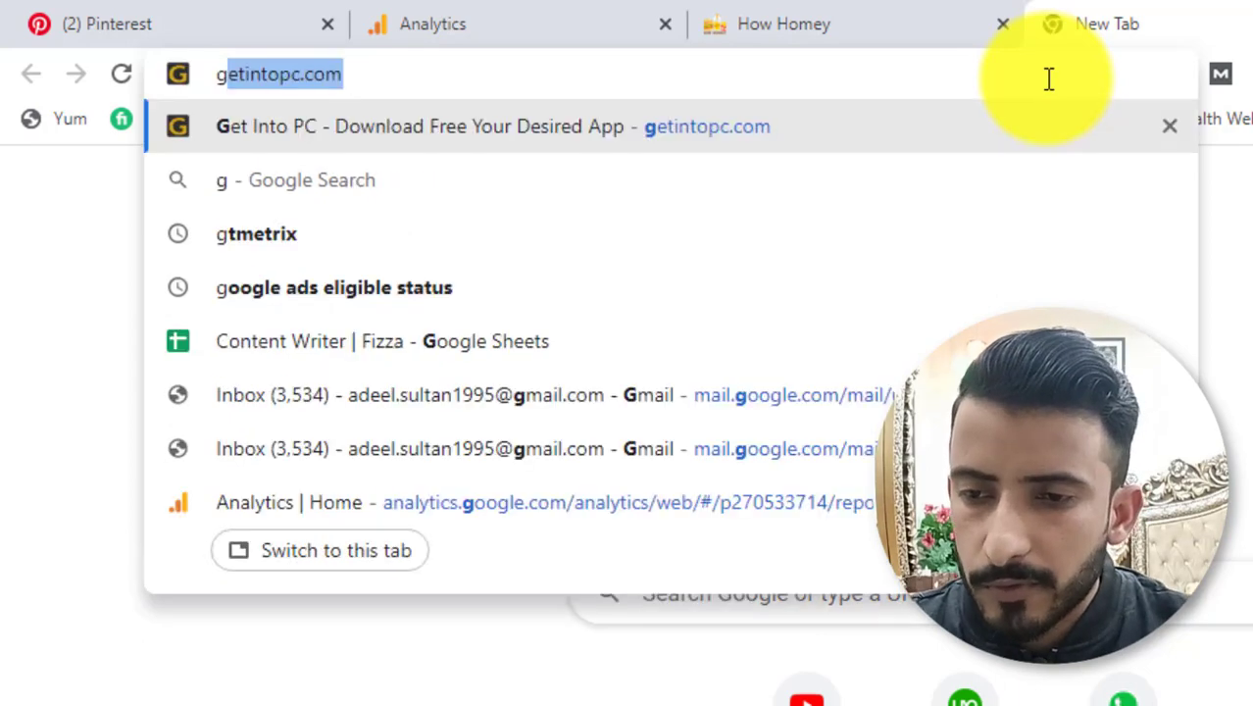
type("oogle utm")
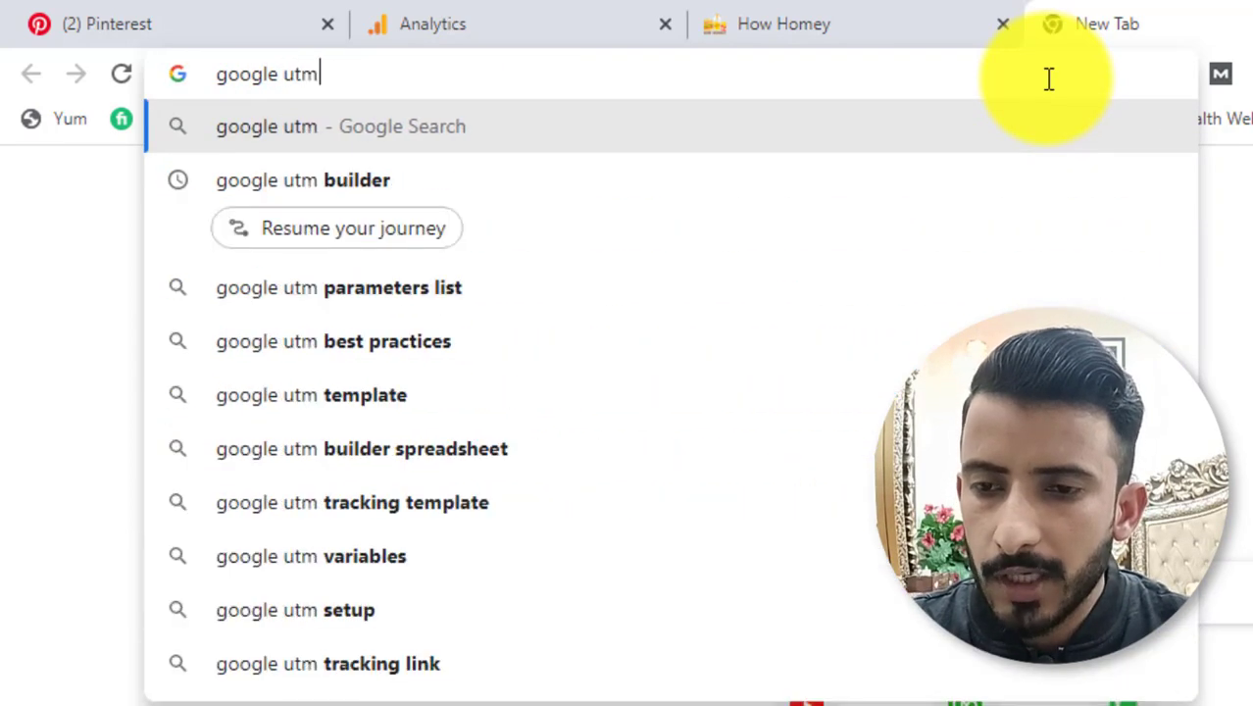
key("Right")
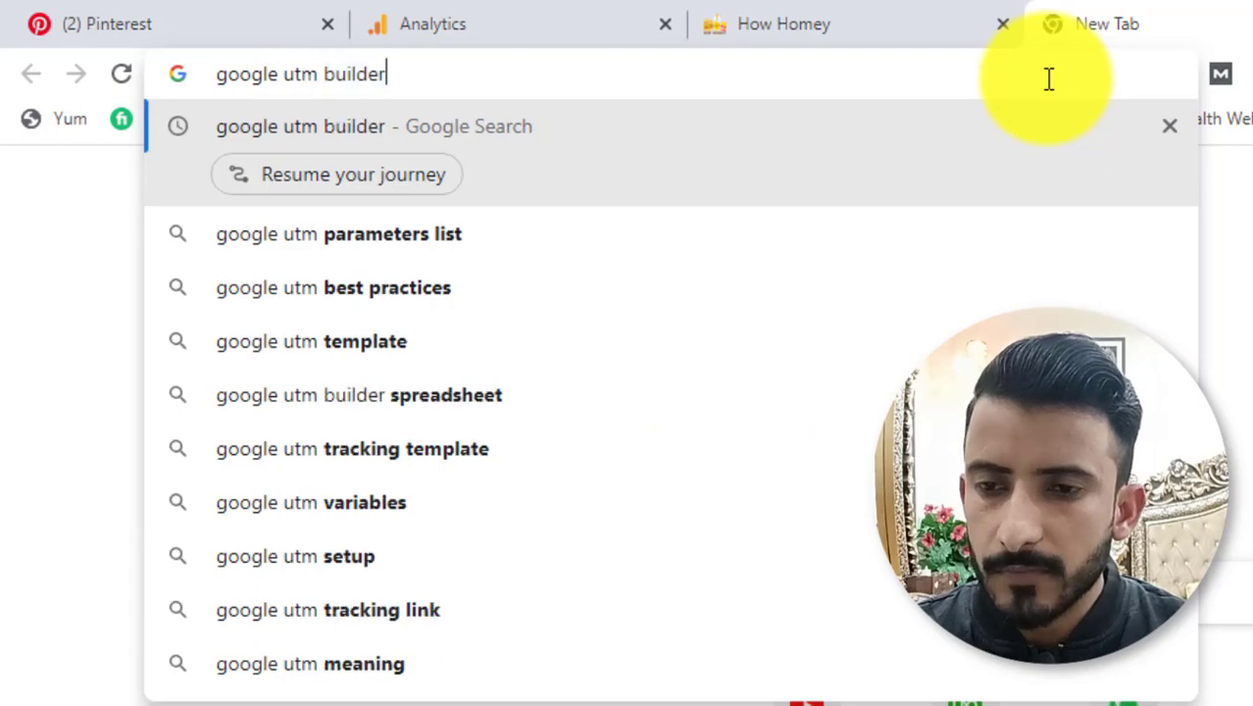
key("Return")
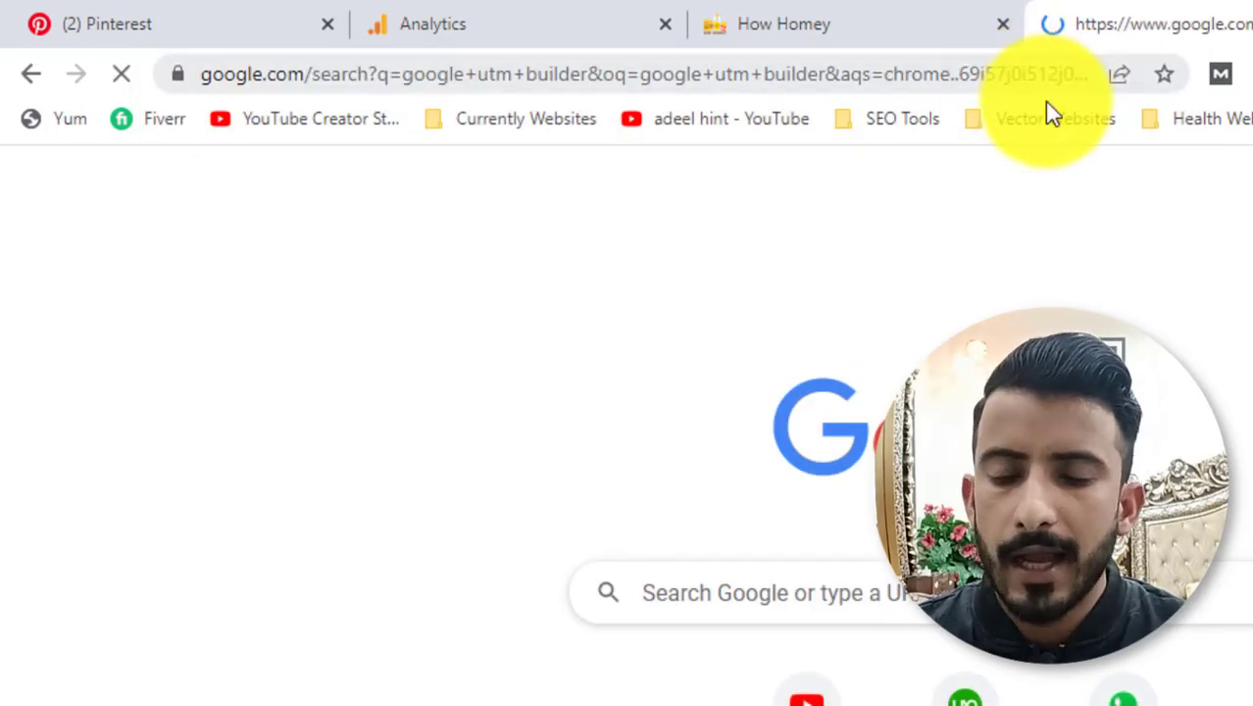
Open the GA Dev Tools Campaign URL Builder from the search results and look over its website URL and campaign fields
scroll(681, 426, "down", 1)
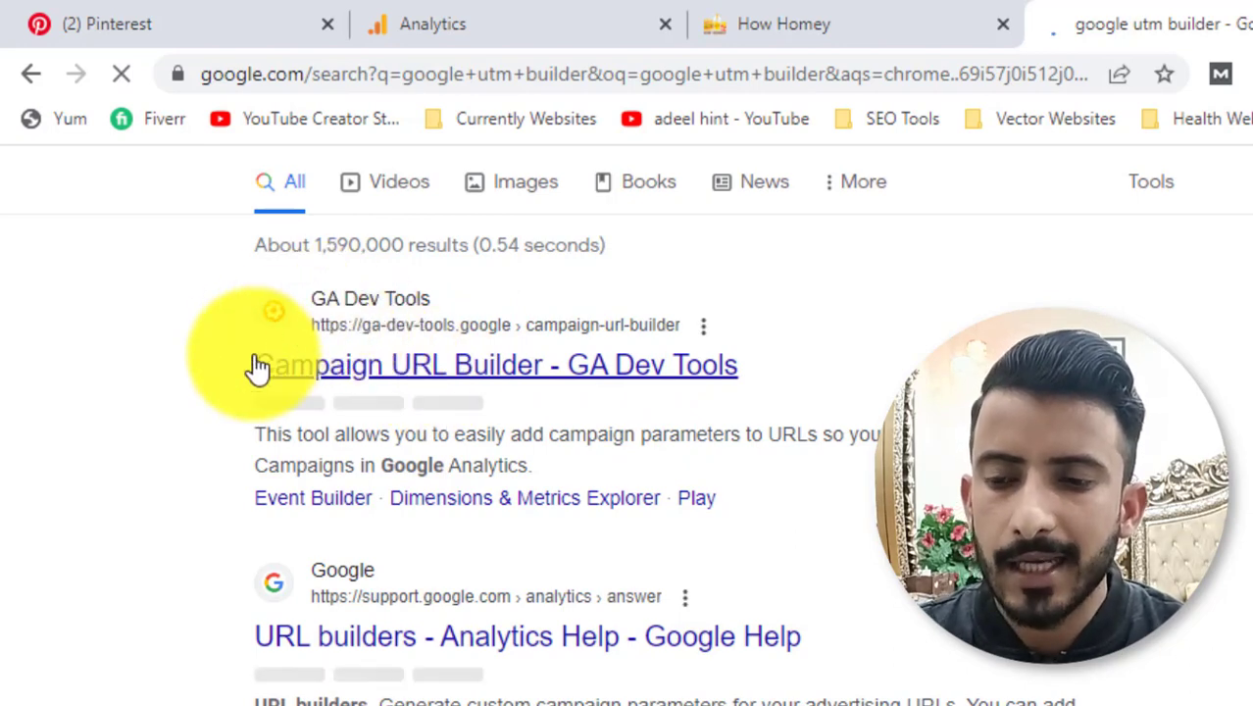
left_click(583, 383)
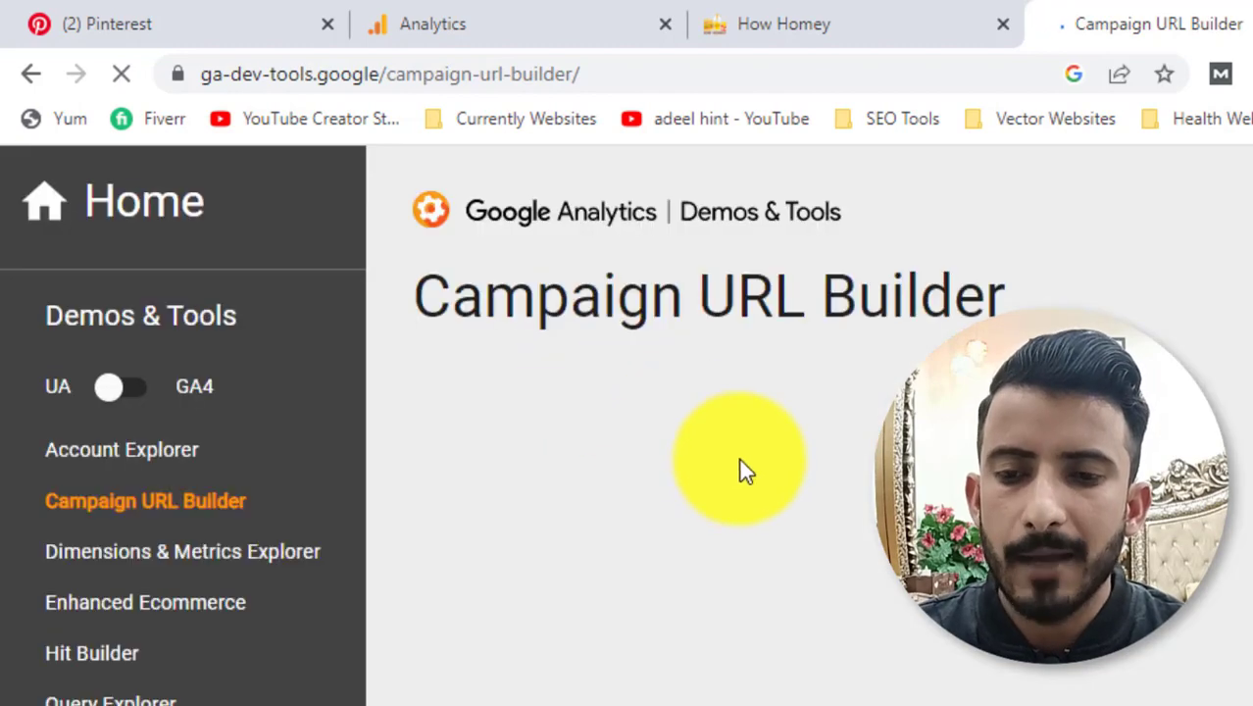
scroll(740, 459, "down", 3)
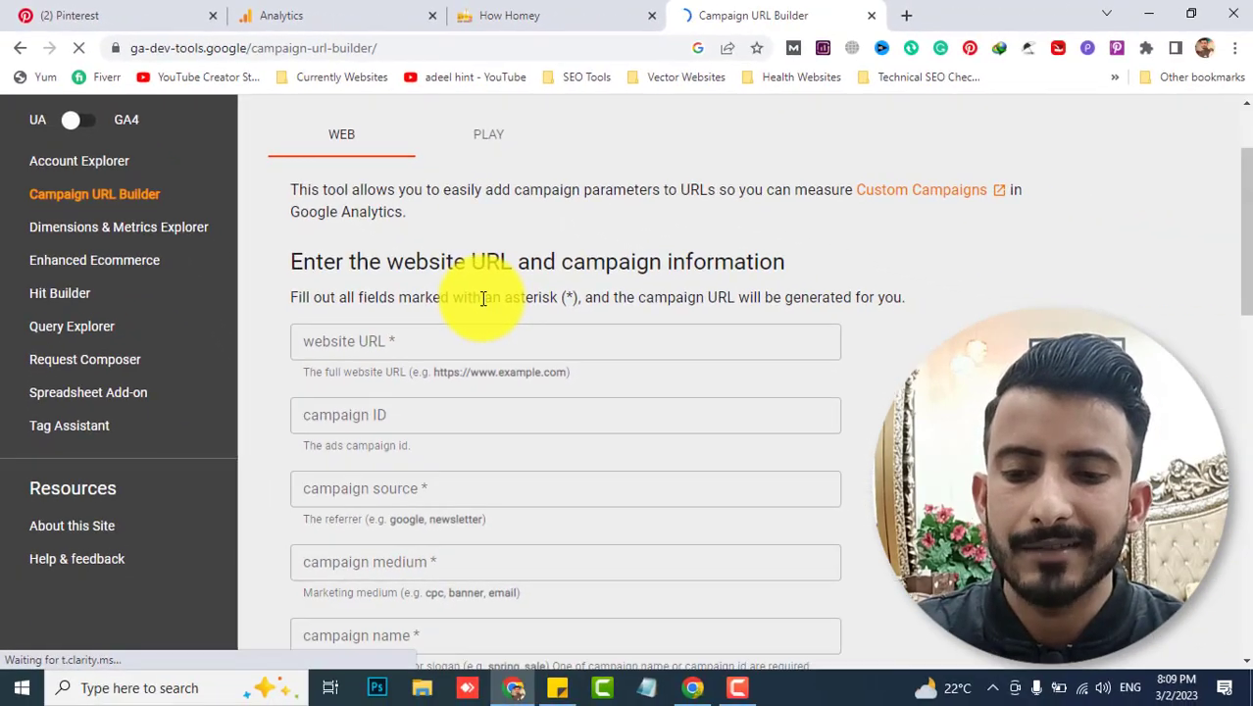
scroll(517, 293, "down", 1)
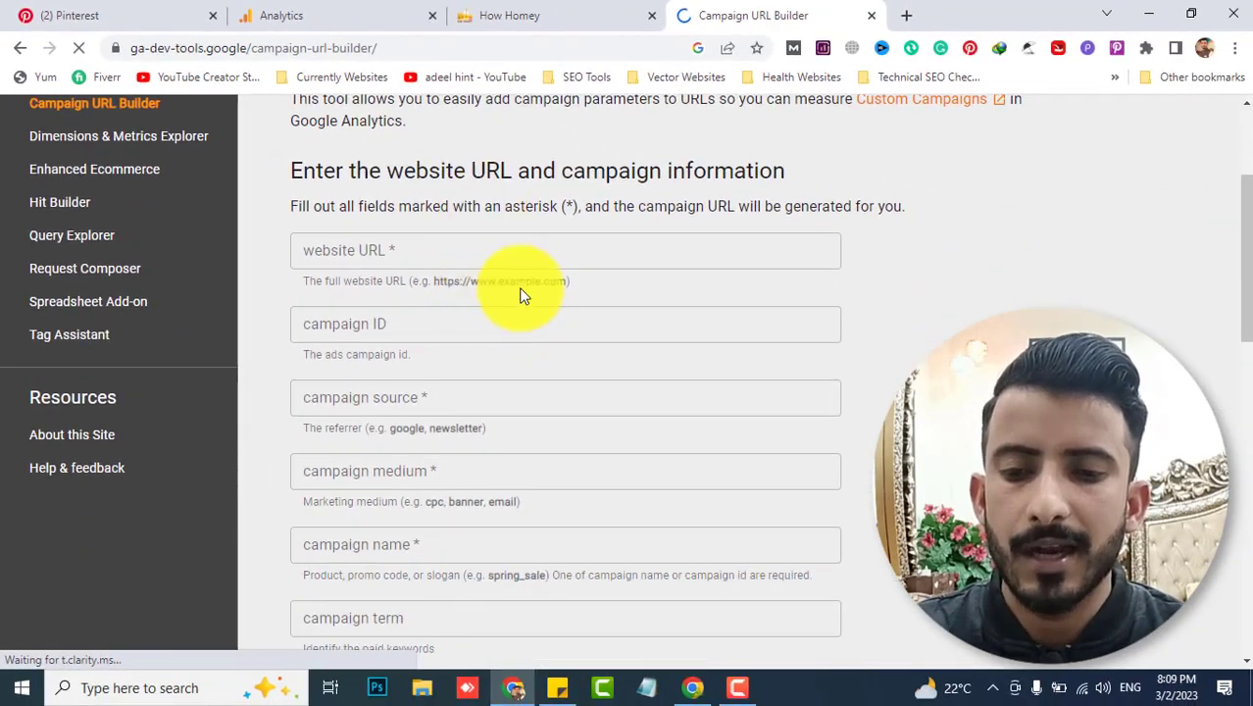
scroll(918, 310, "down", 1)
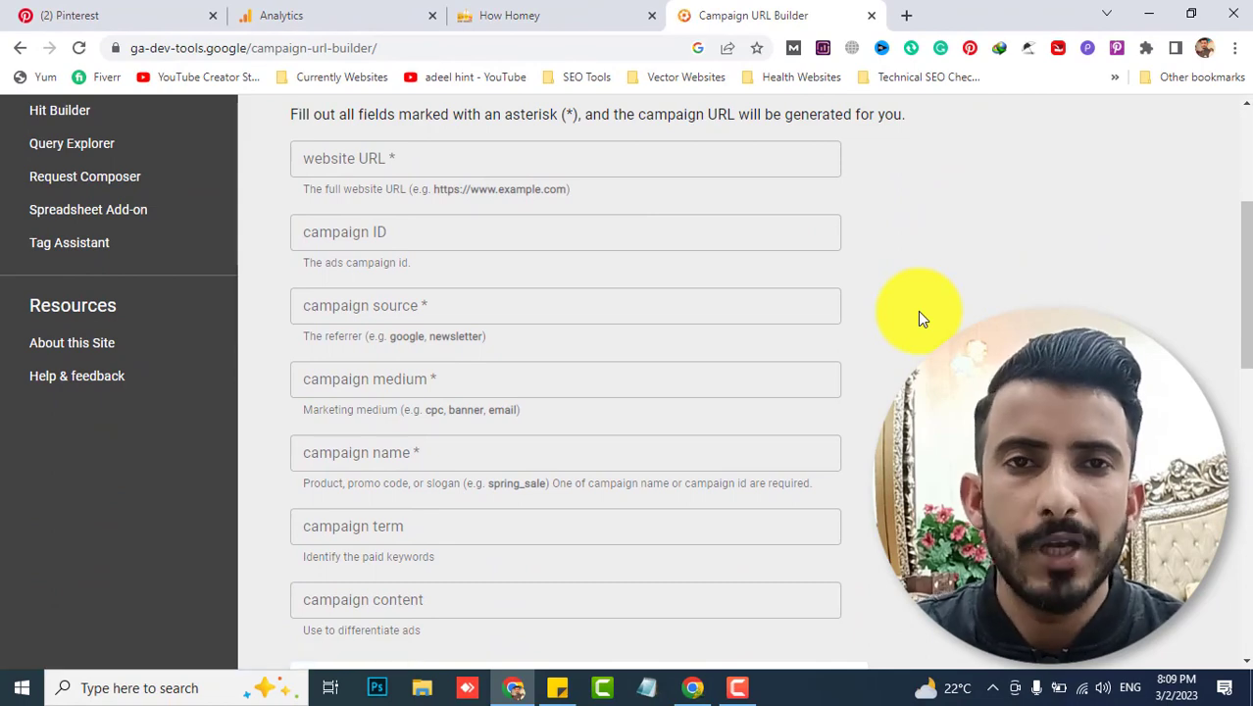
scroll(893, 311, "down", 1)
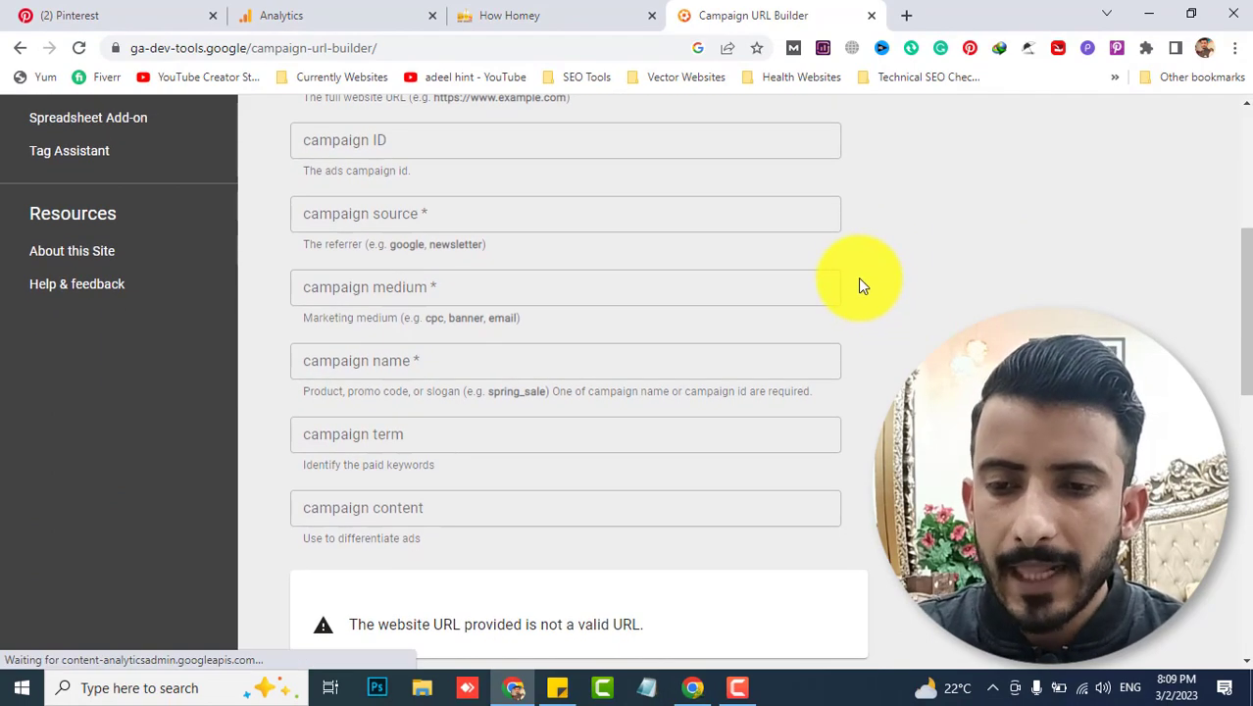
scroll(858, 283, "up", 1)
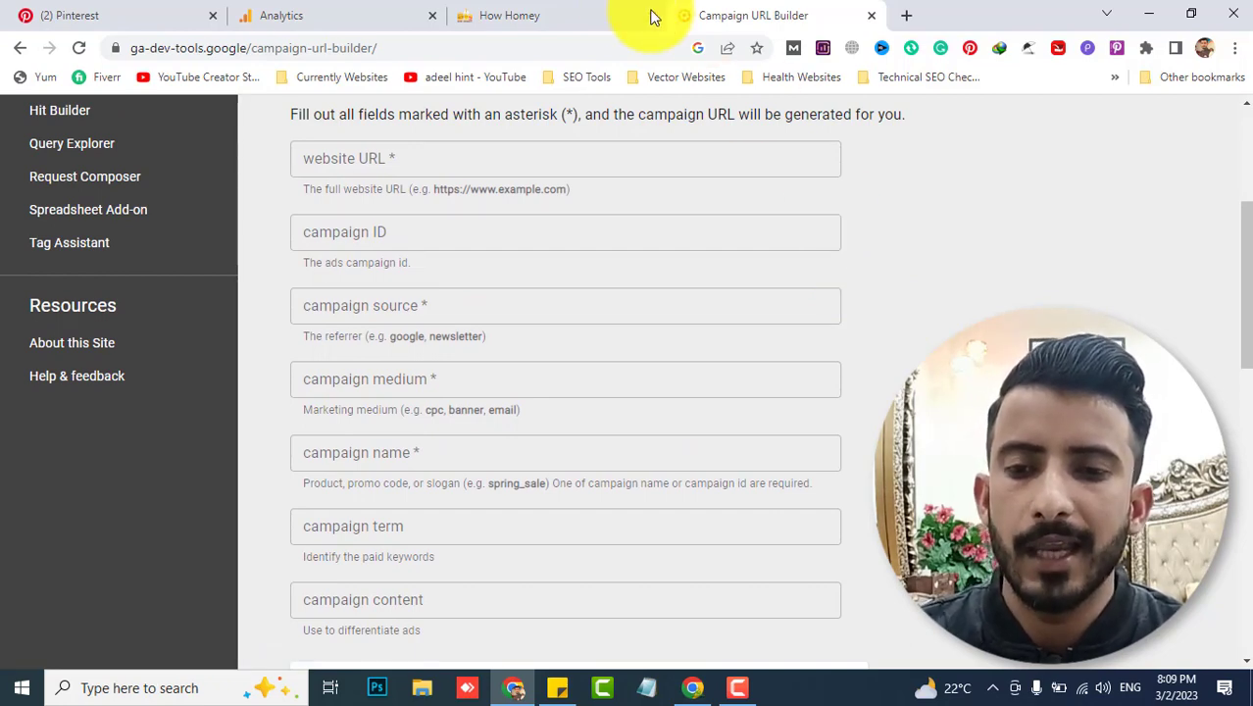
Open the "Yummy Quick Tamale Hash" post from the How Homey homepage in a new browser tab
left_click(588, 12)
scroll(666, 329, "down", 3)
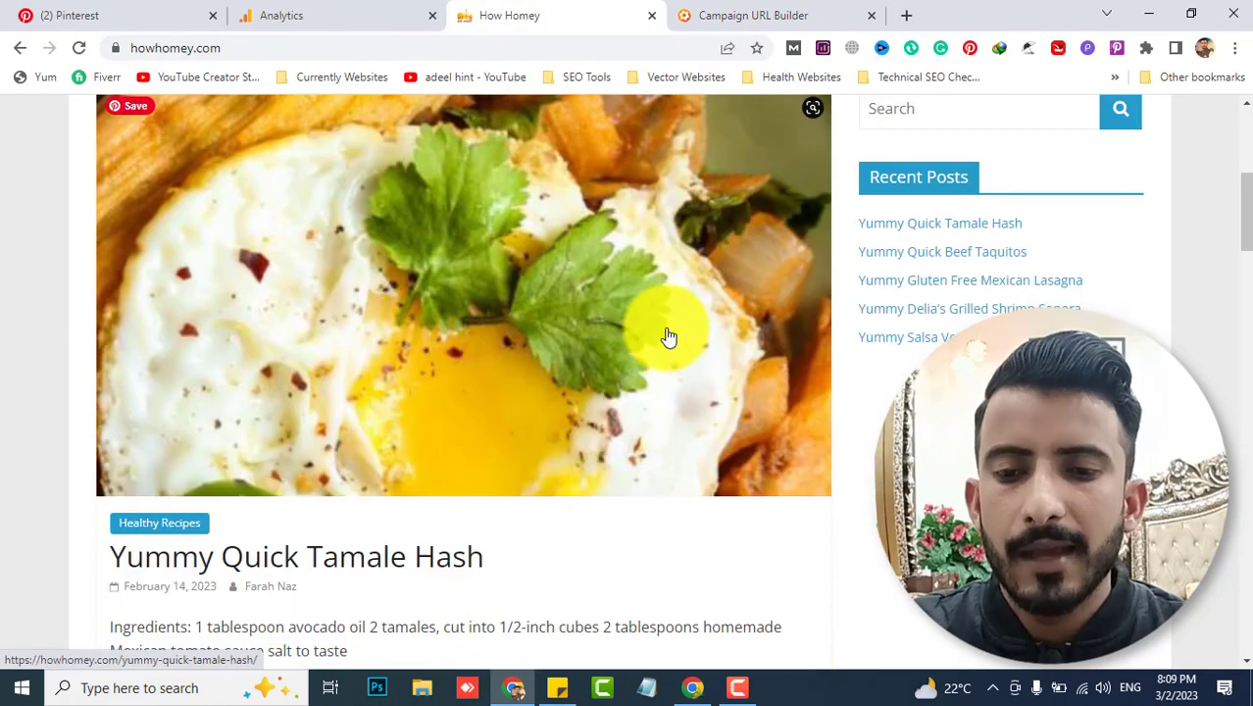
scroll(489, 327, "down", 1)
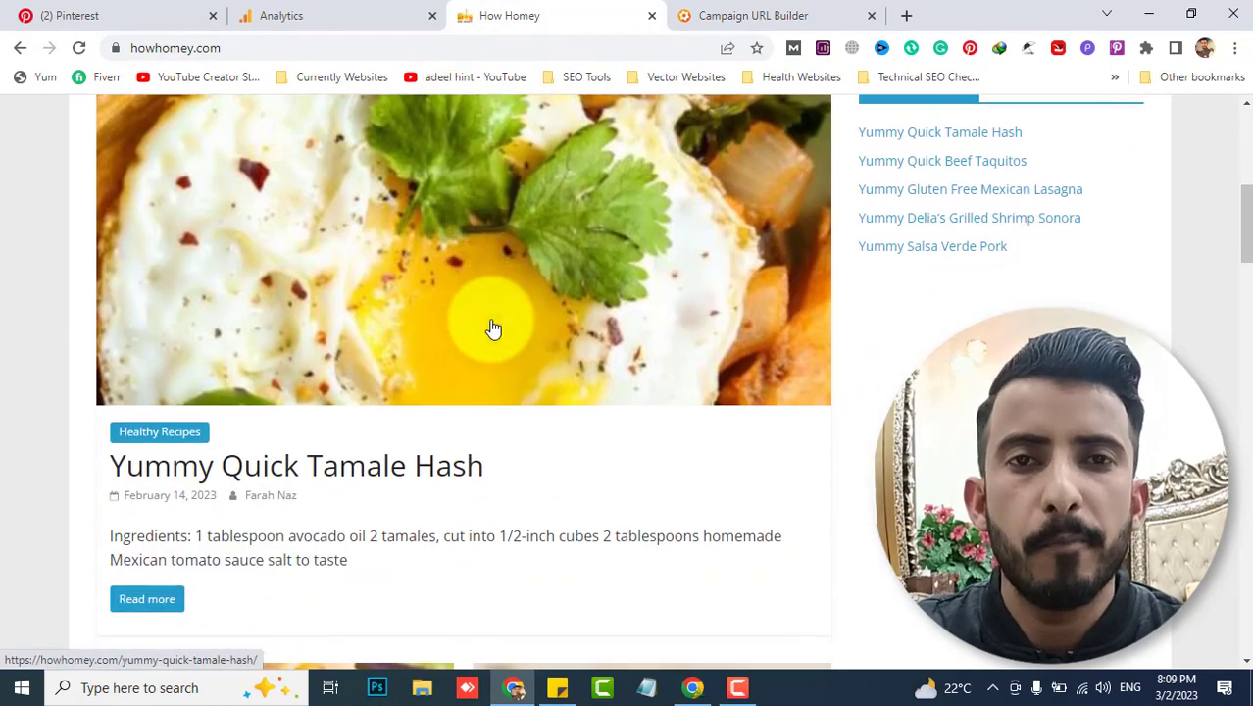
right_click(339, 461)
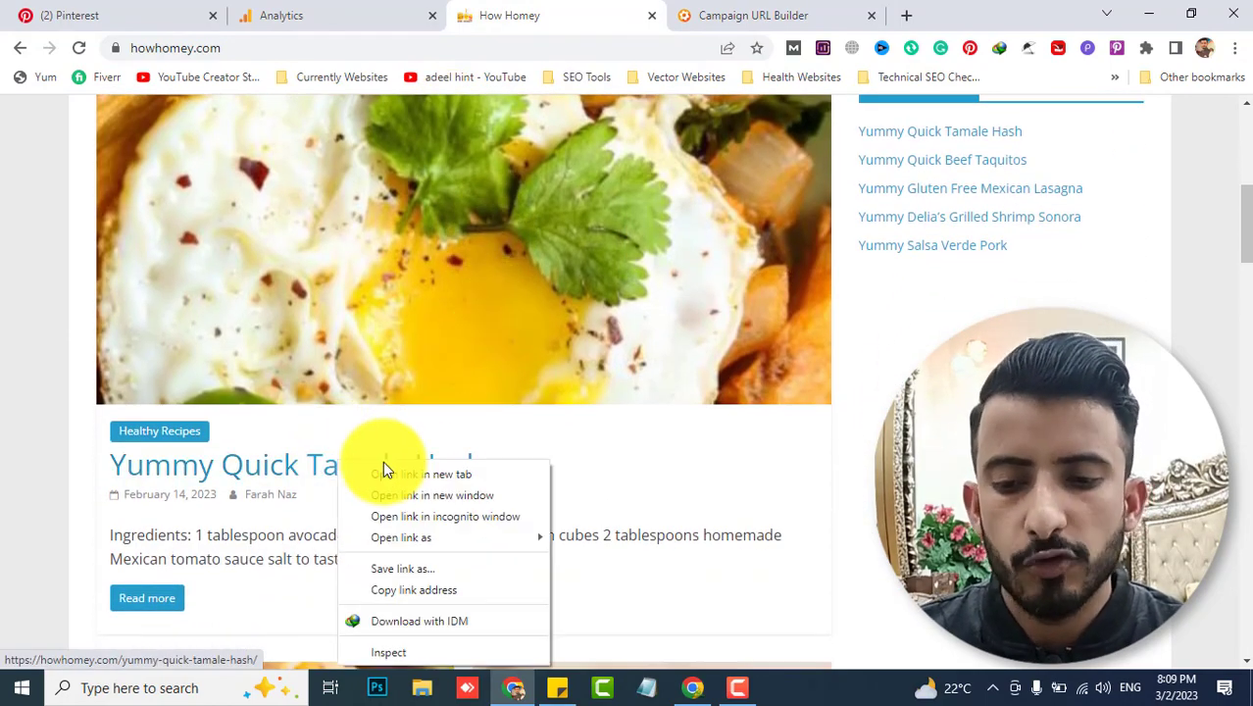
left_click(393, 473)
scroll(467, 336, "down", 1)
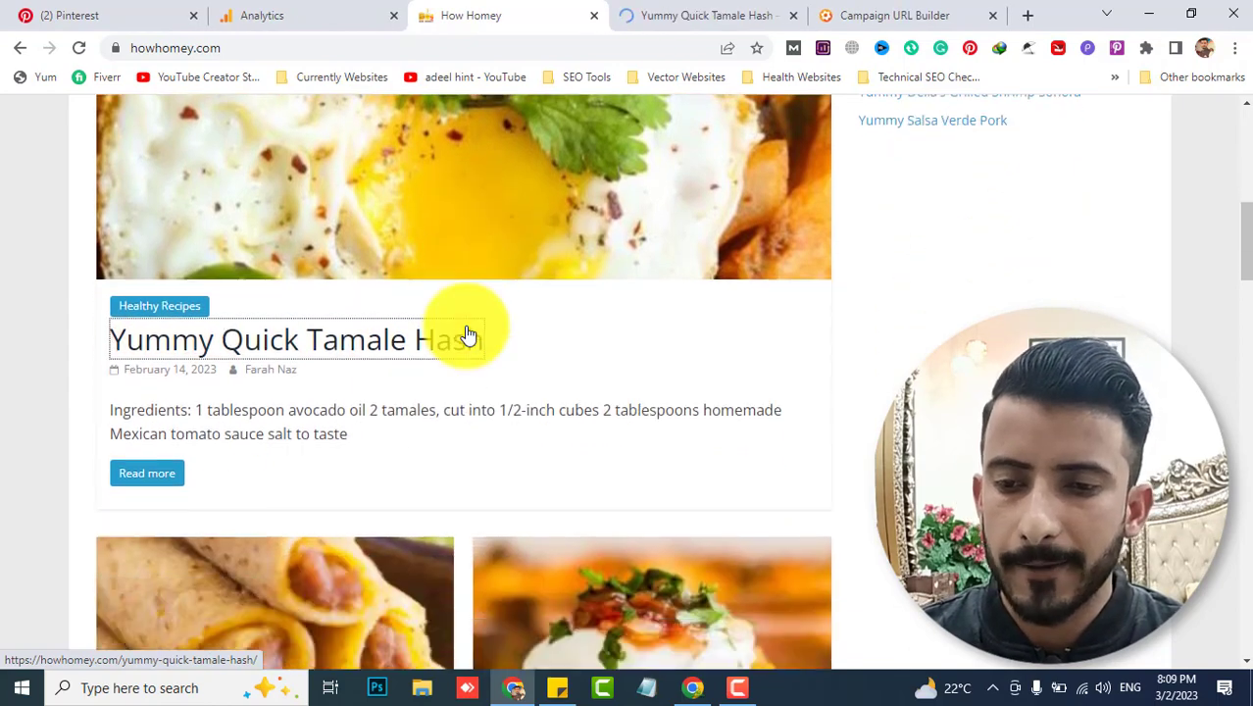
scroll(467, 334, "up", 4)
left_click(279, 46)
key("ctrl+c")
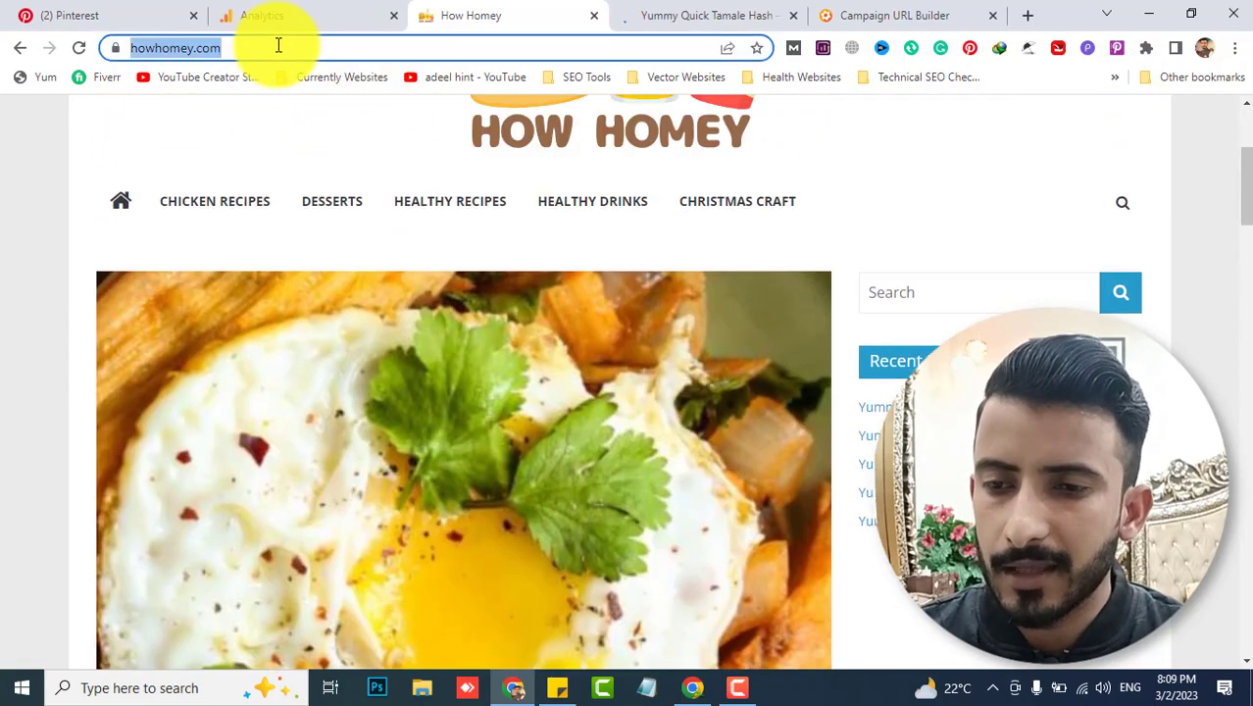
left_click(857, 15)
left_click(392, 158)
key("ctrl+v")
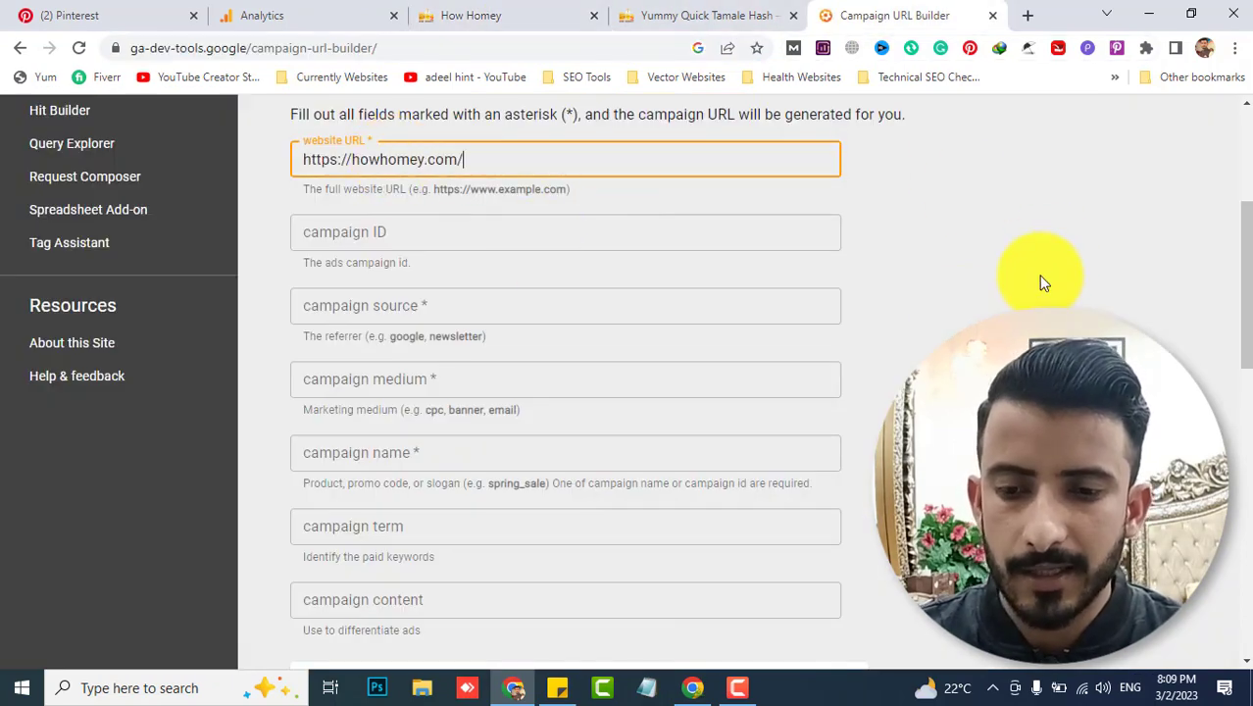
scroll(925, 315, "down", 2)
scroll(929, 317, "down", 1)
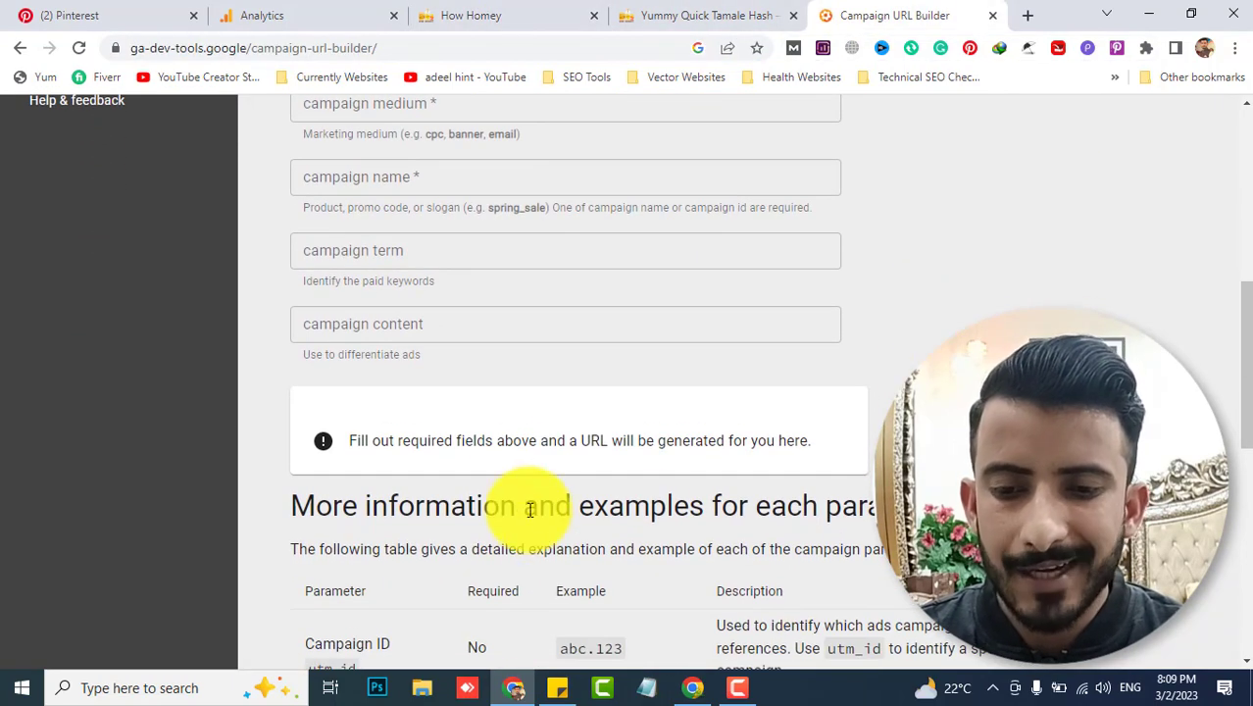
Set the campaign source to pinterest, leaving the campaign ID empty
scroll(755, 431, "up", 2)
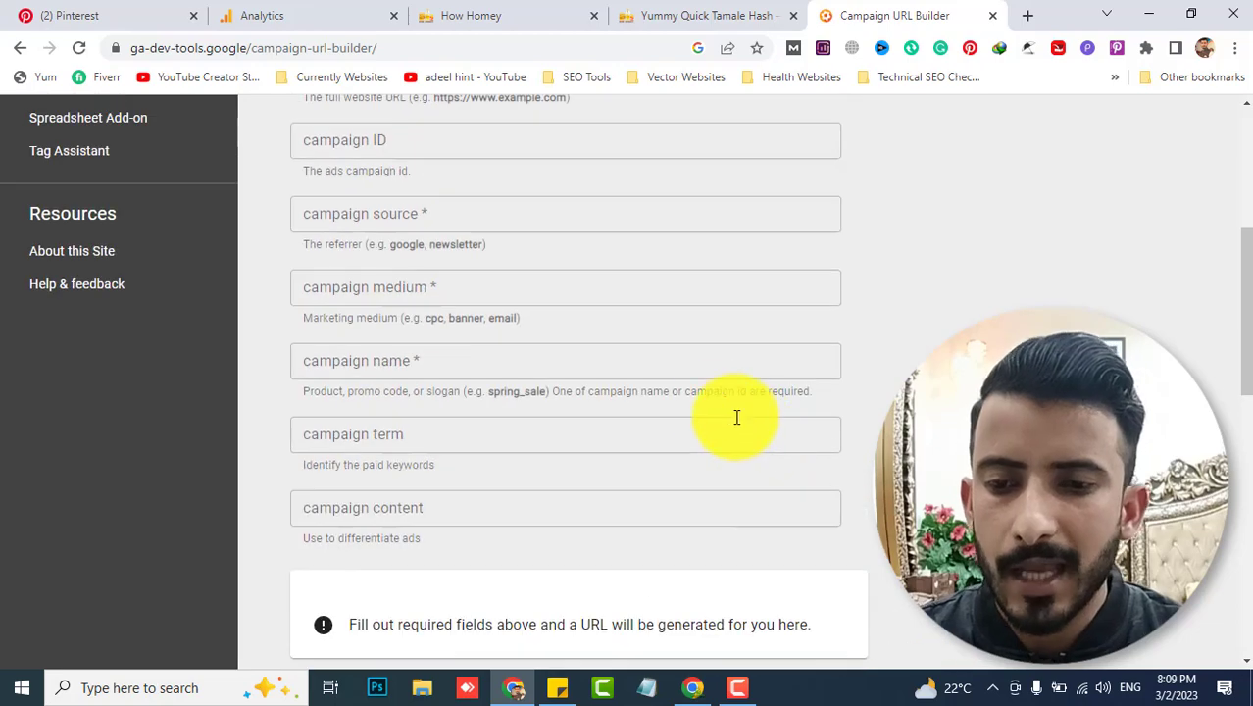
left_click(475, 213)
scroll(475, 214, "up", 1)
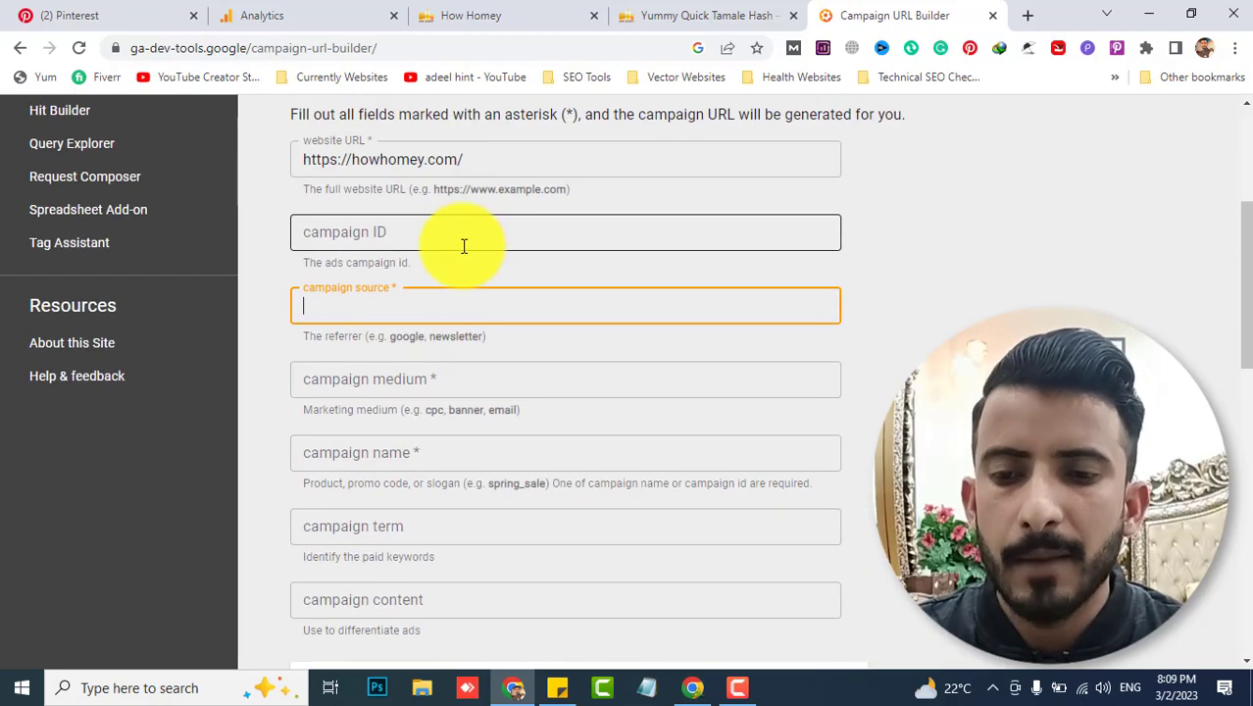
left_click(469, 226)
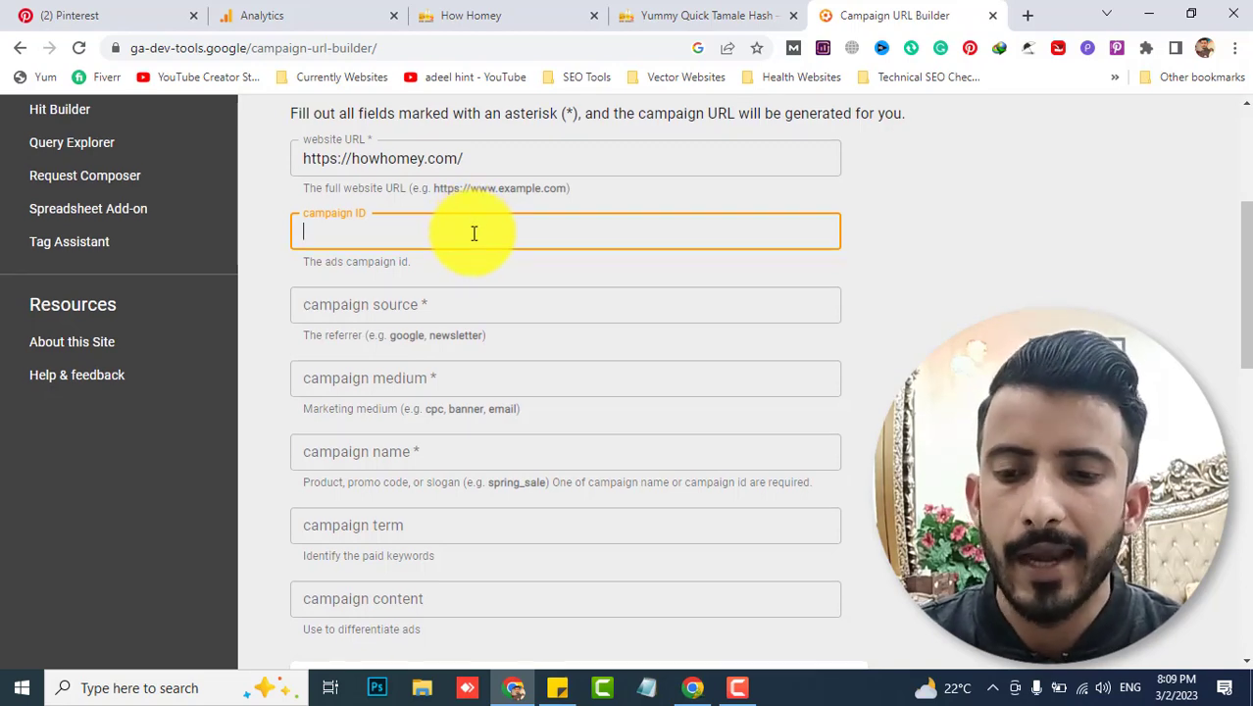
scroll(472, 230, "down", 1)
left_click(452, 214)
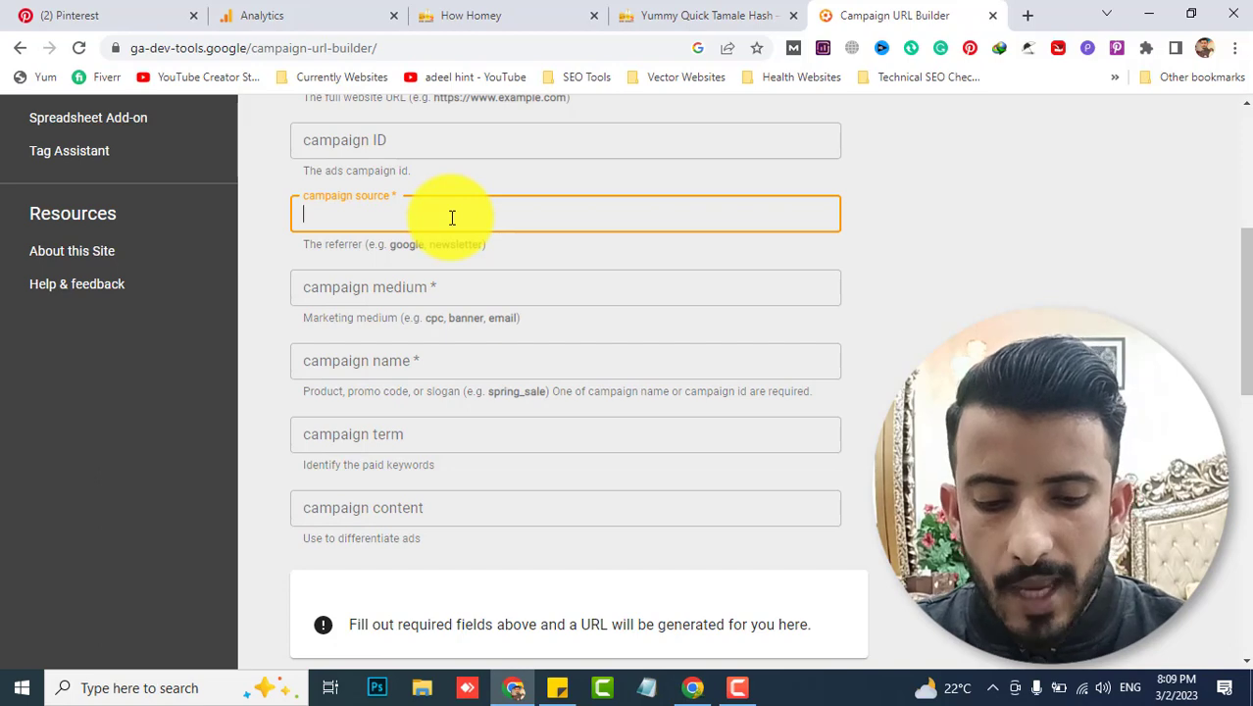
type("pintrest")
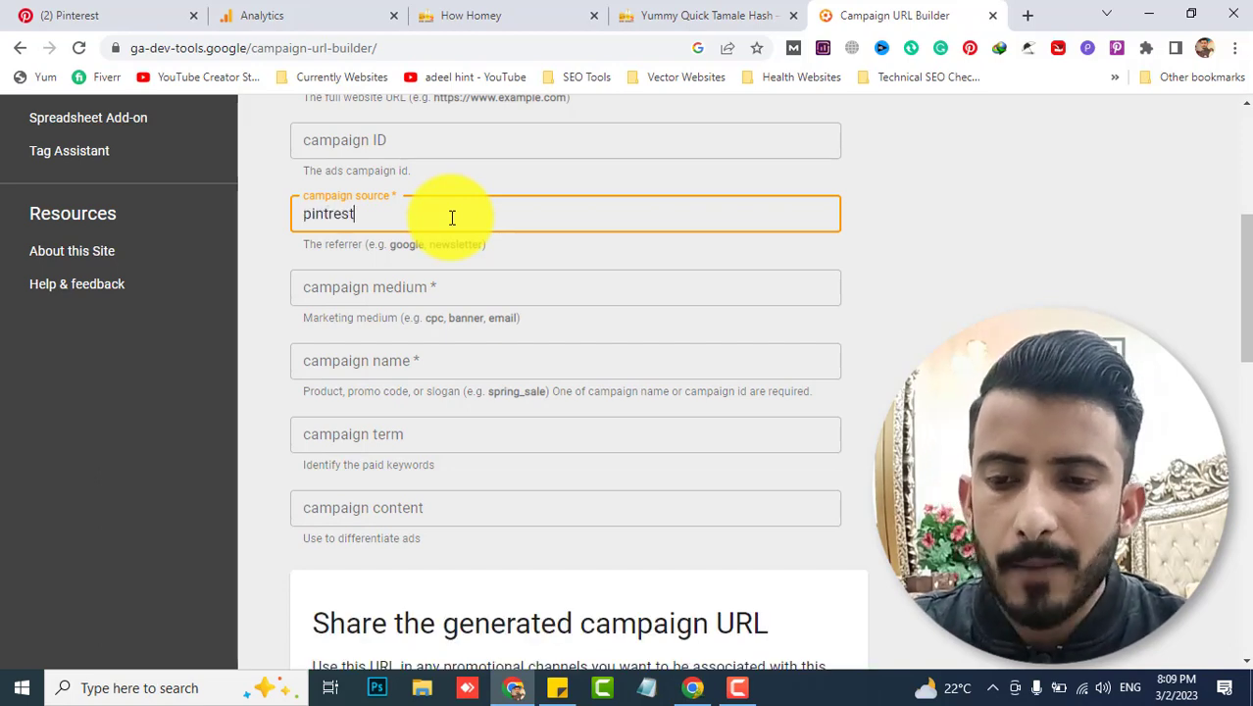
key("BackSpace")
key("BackSpace")
key("BackSpace")
key("BackSpace")
type("erest")
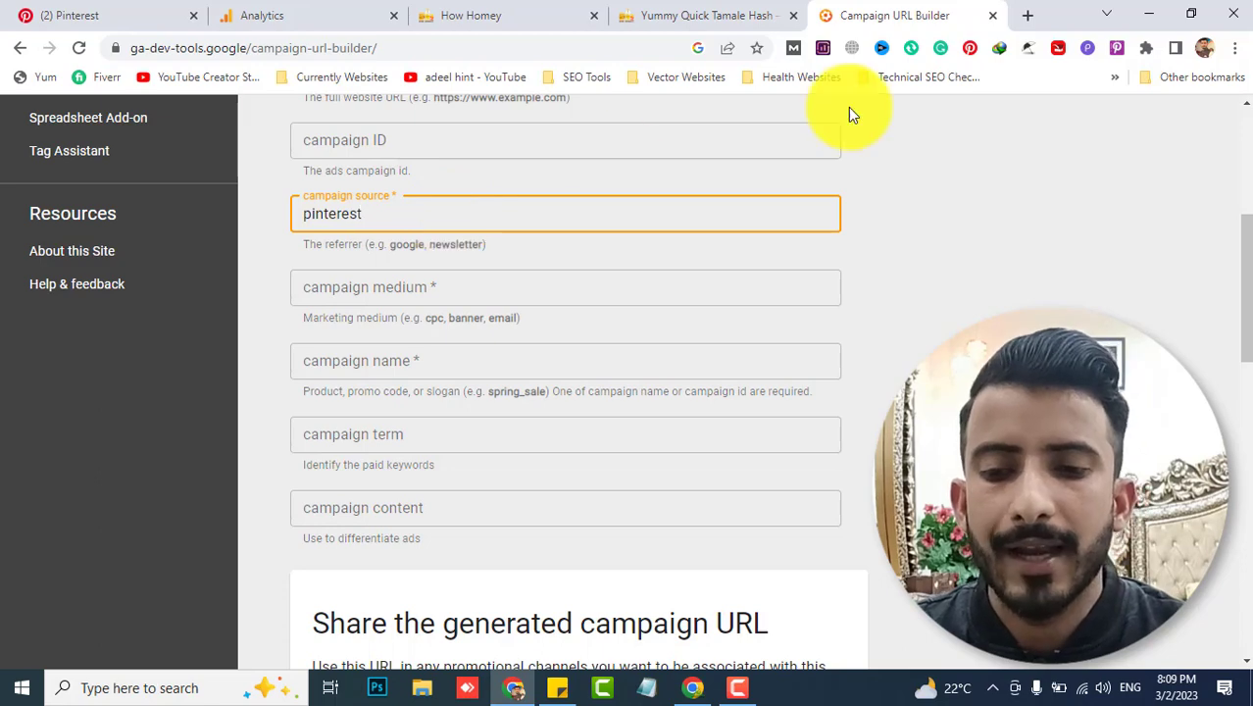
key("ctrl+a")
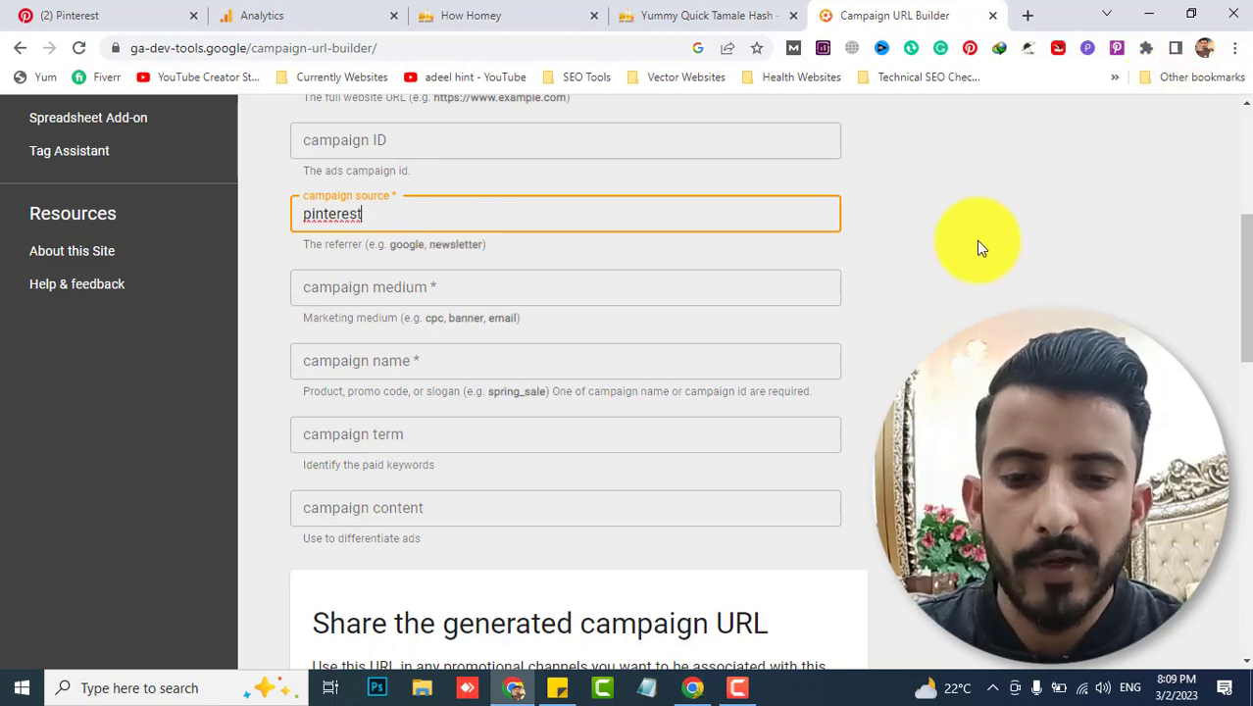
left_click(915, 223)
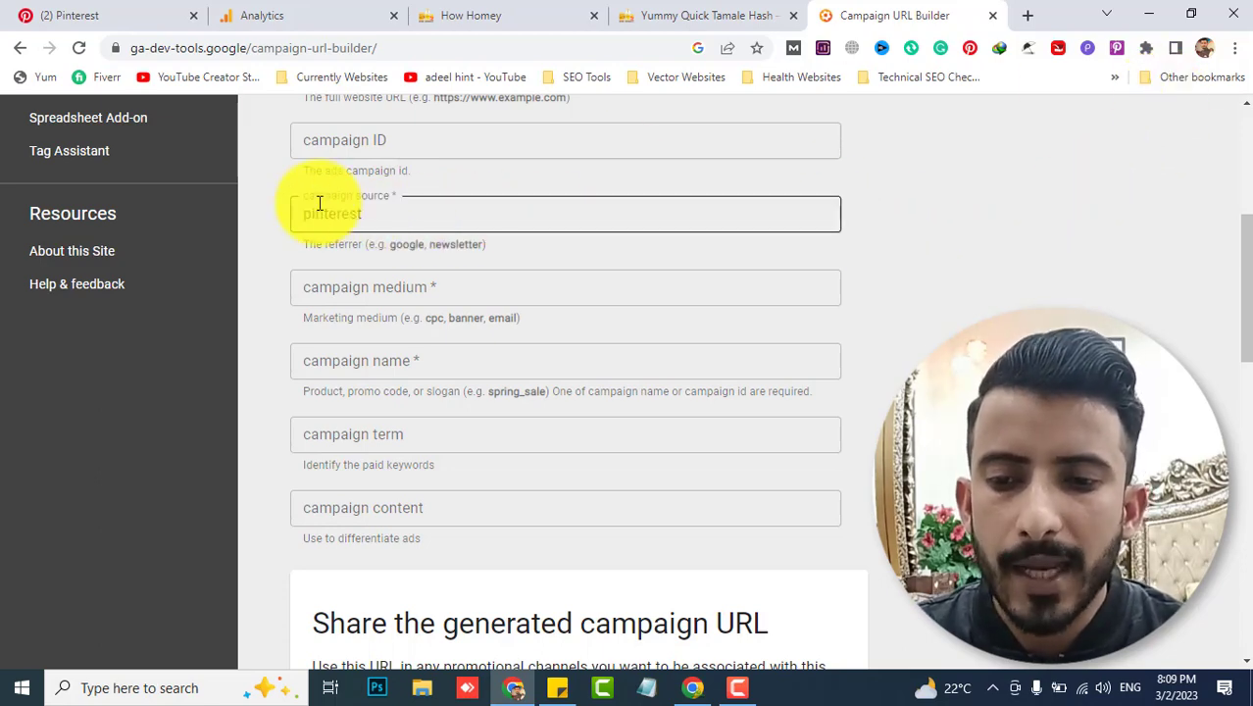
left_click(824, 248)
Examine the utm_source parameter in the generated campaign URL and compare it with the website URL and campaign source fields
scroll(825, 246, "down", 3)
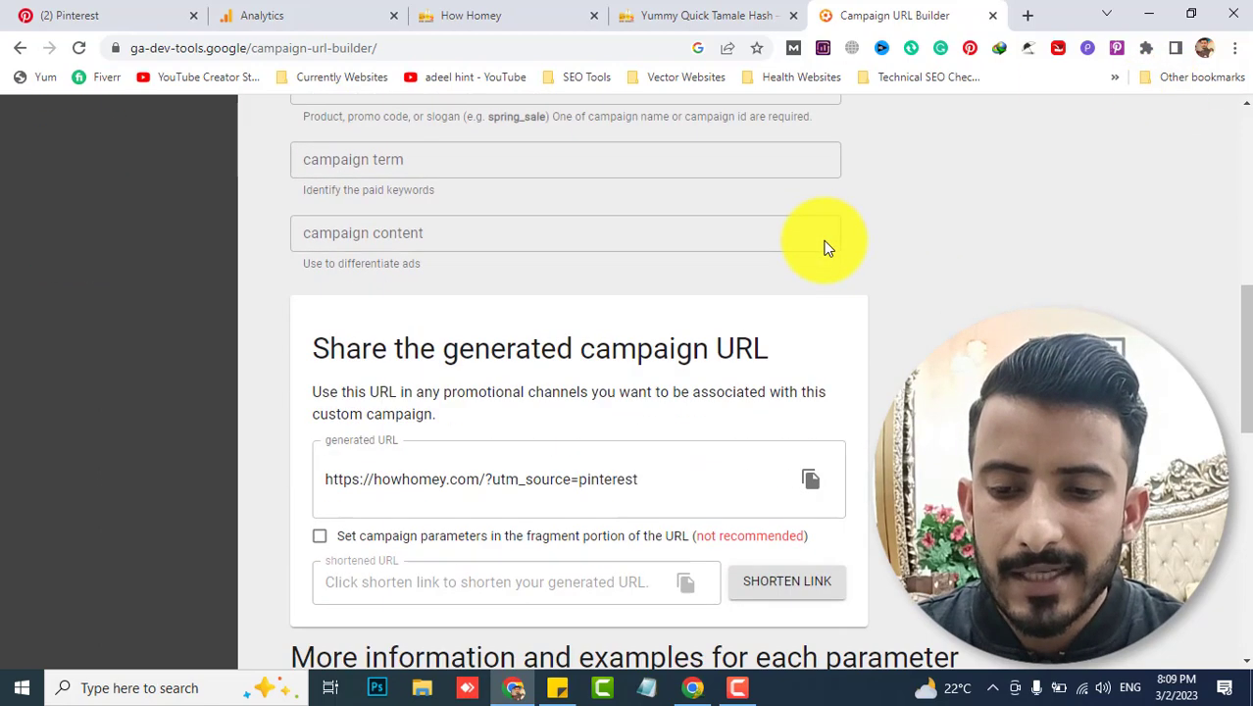
scroll(825, 246, "up", 3)
left_click(321, 216)
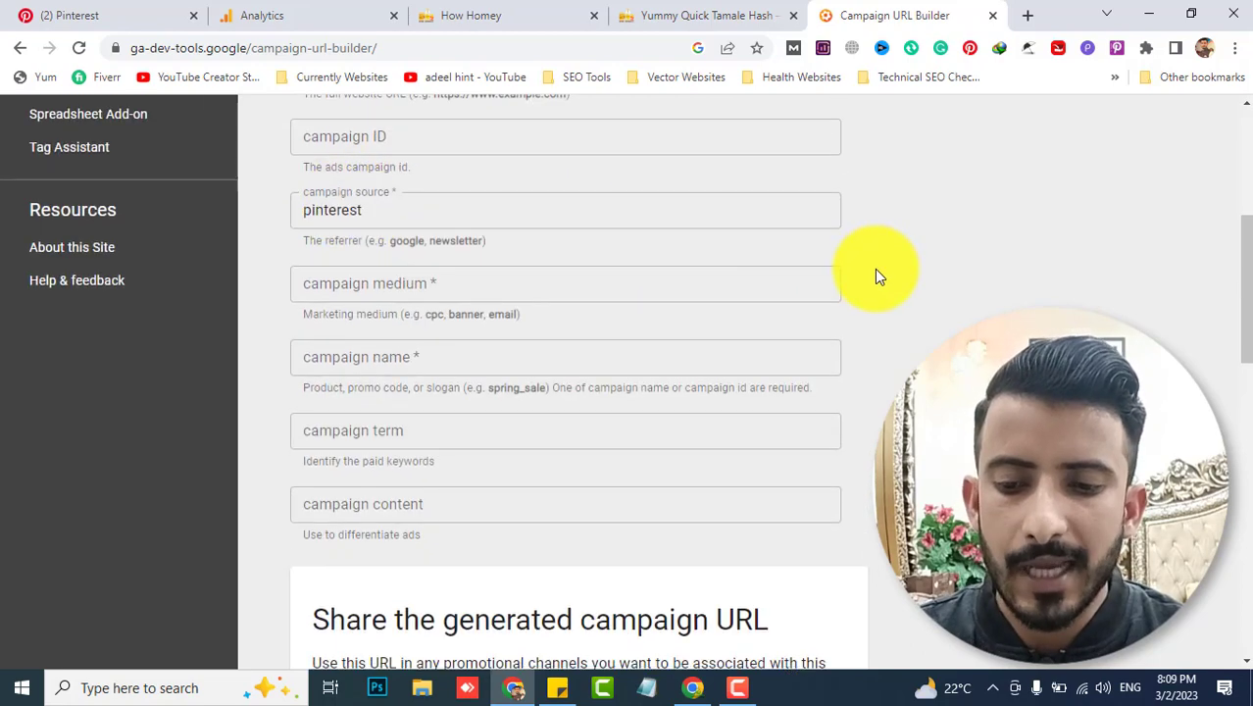
scroll(873, 271, "down", 3)
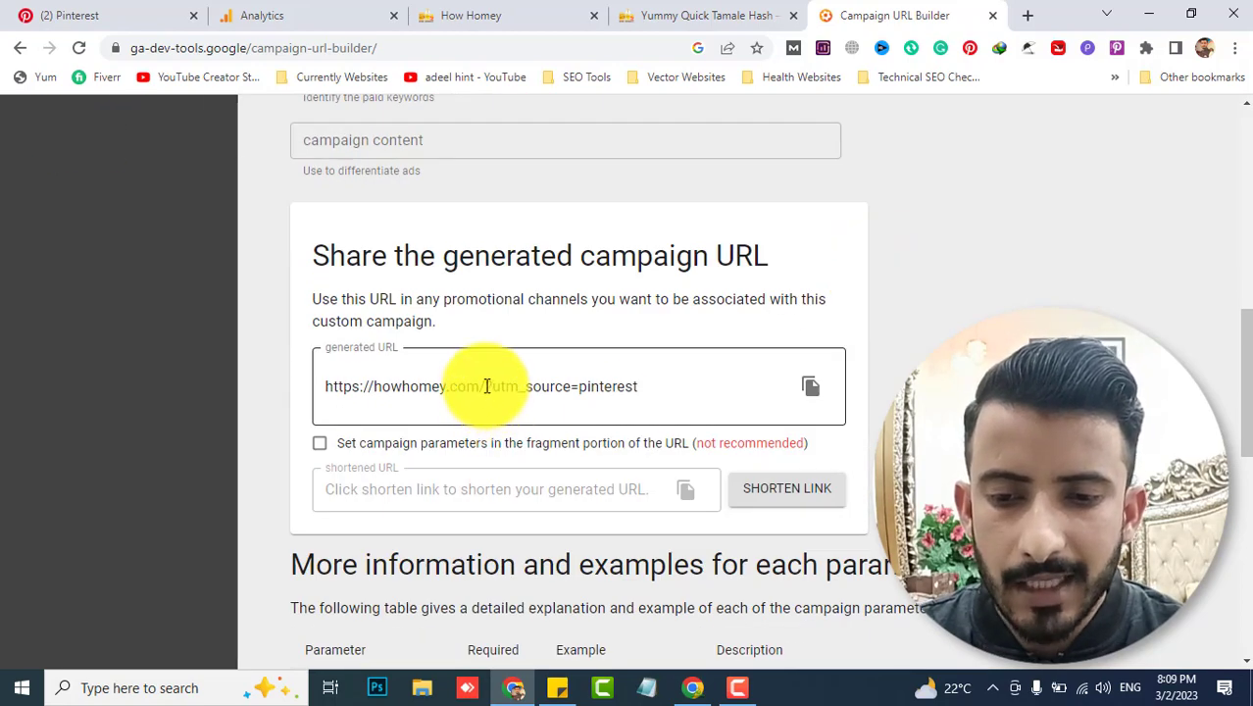
left_click_drag(486, 387, 639, 387)
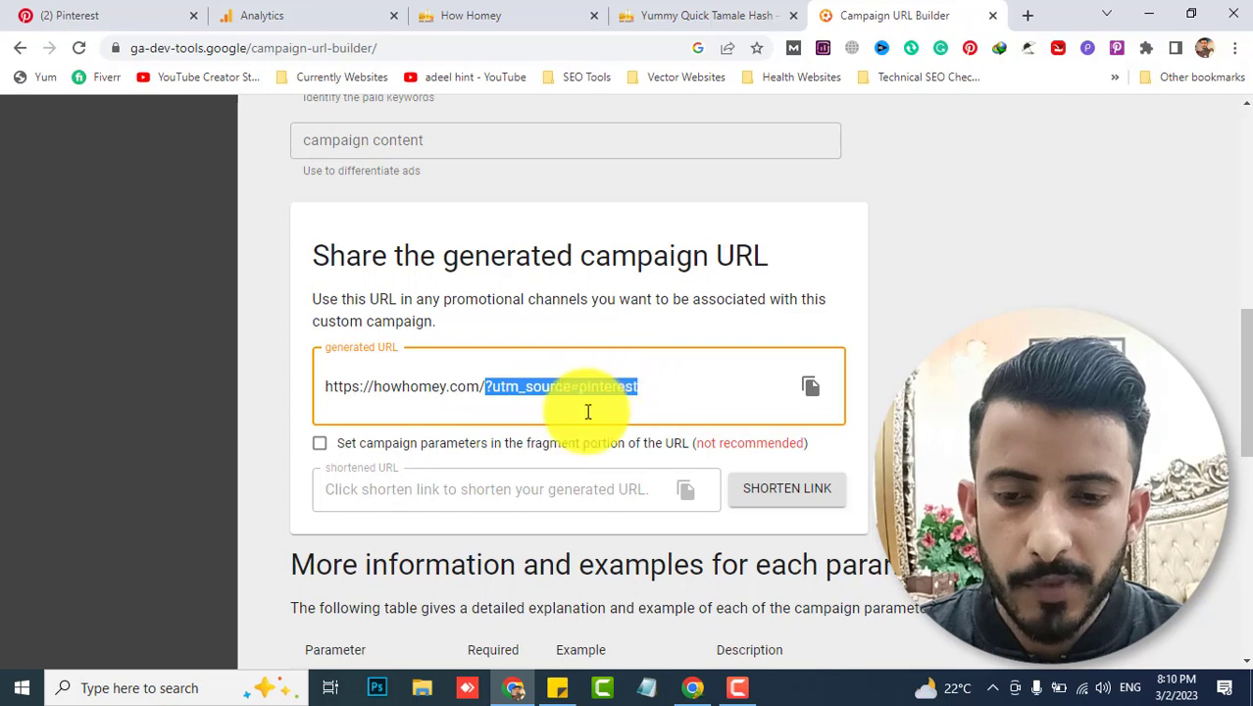
scroll(710, 407, "up", 6)
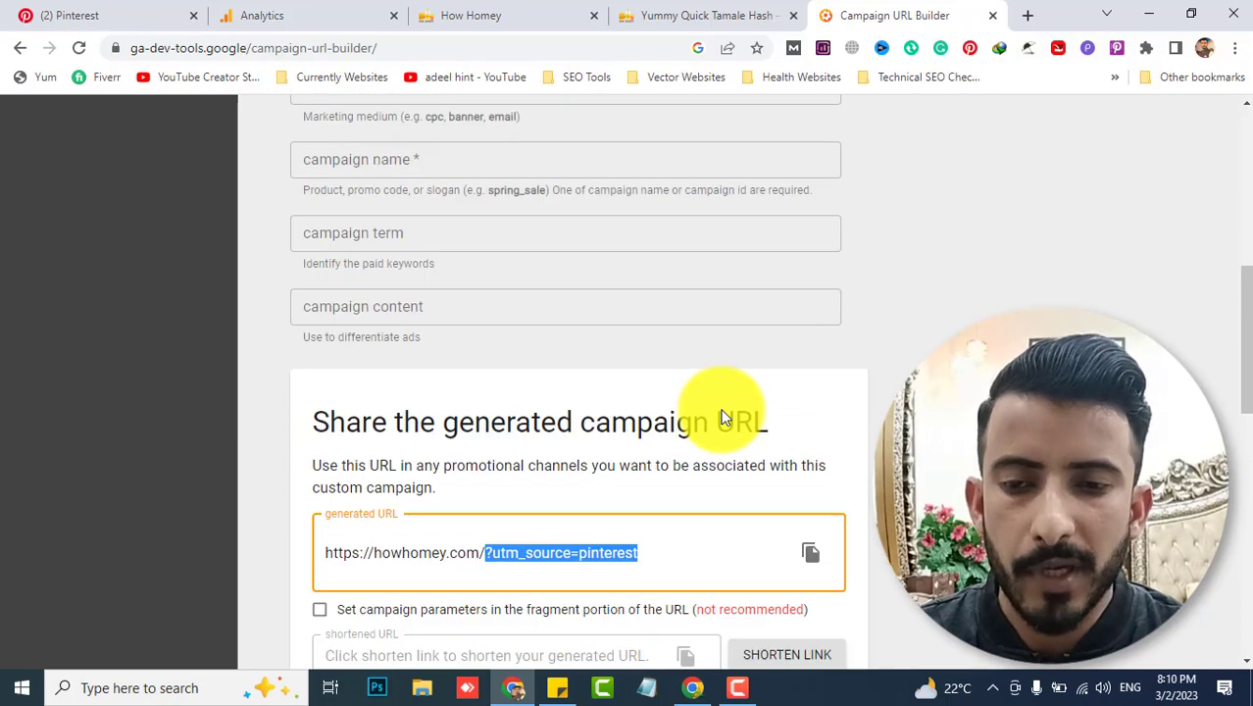
left_click_drag(484, 344, 223, 414)
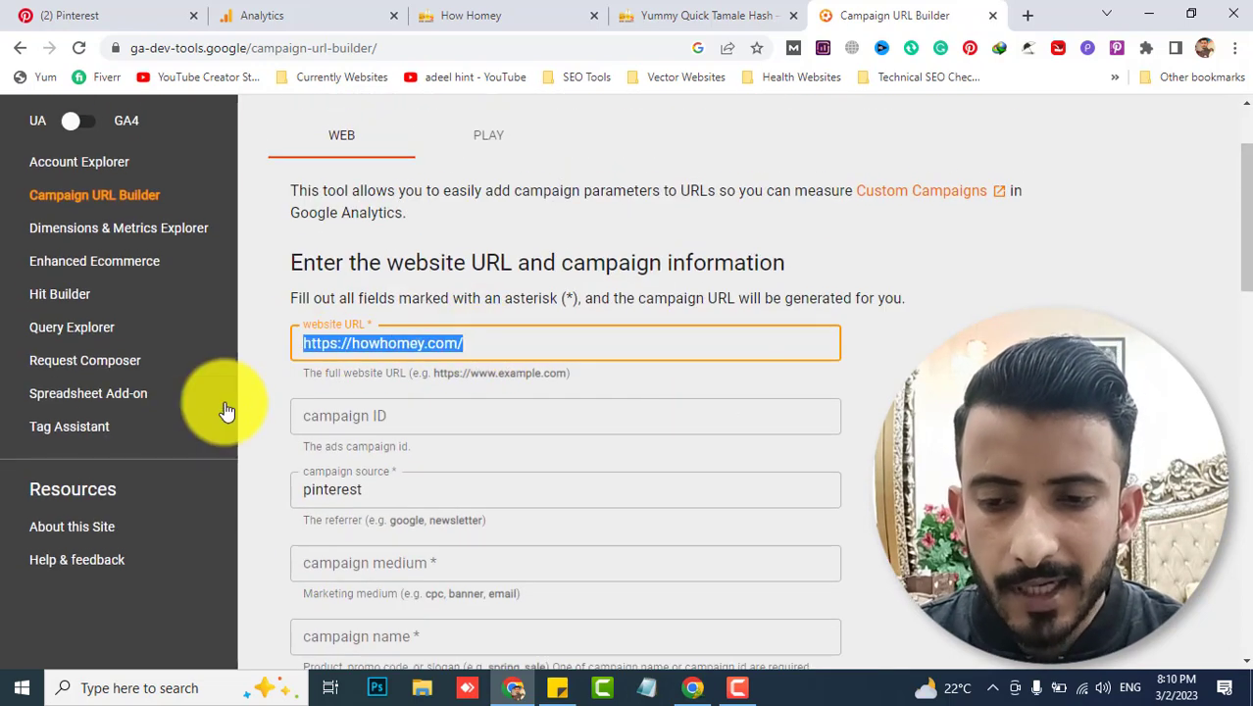
scroll(276, 386, "down", 1)
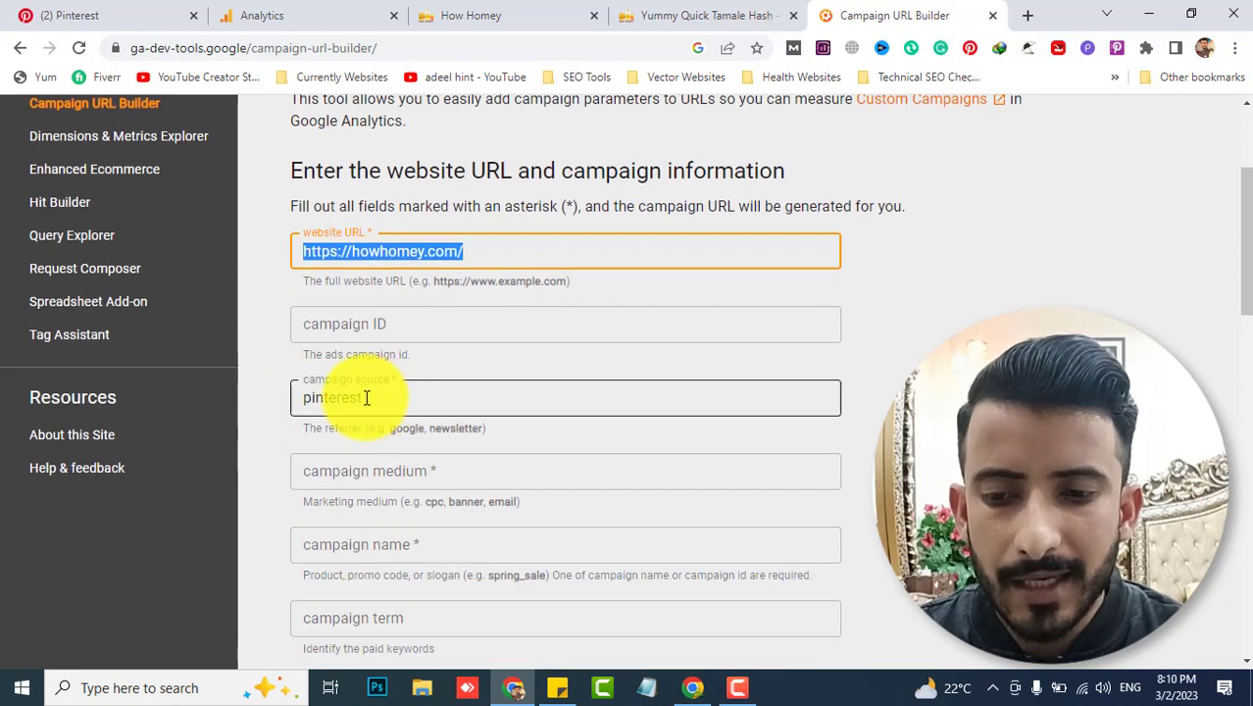
scroll(866, 412, "down", 6)
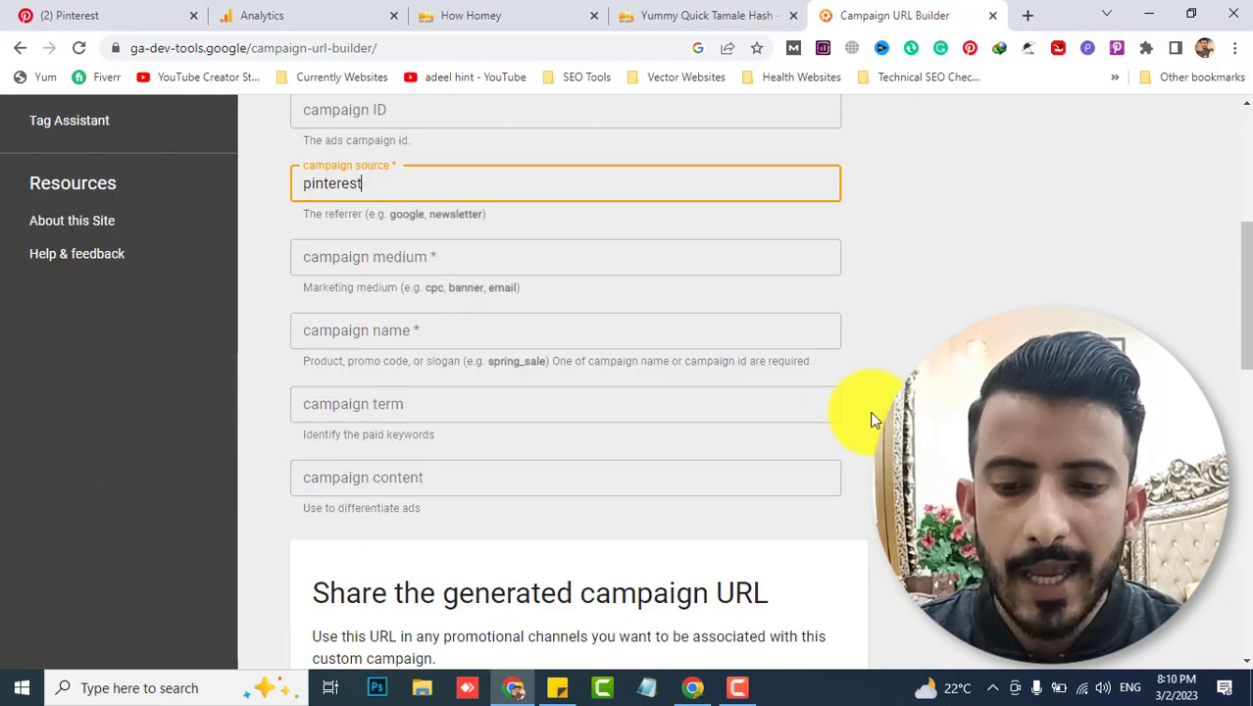
left_click_drag(487, 386, 647, 390)
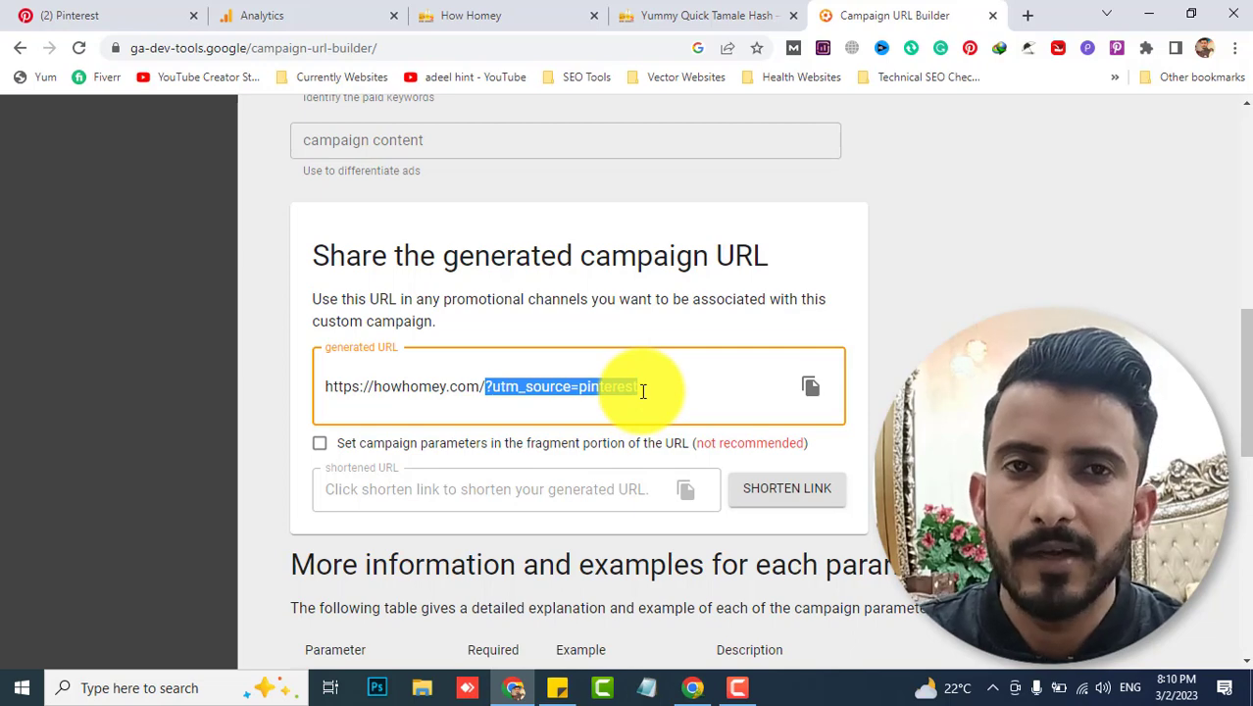
Set the campaign medium to social
scroll(833, 402, "up", 5)
scroll(893, 388, "down", 1)
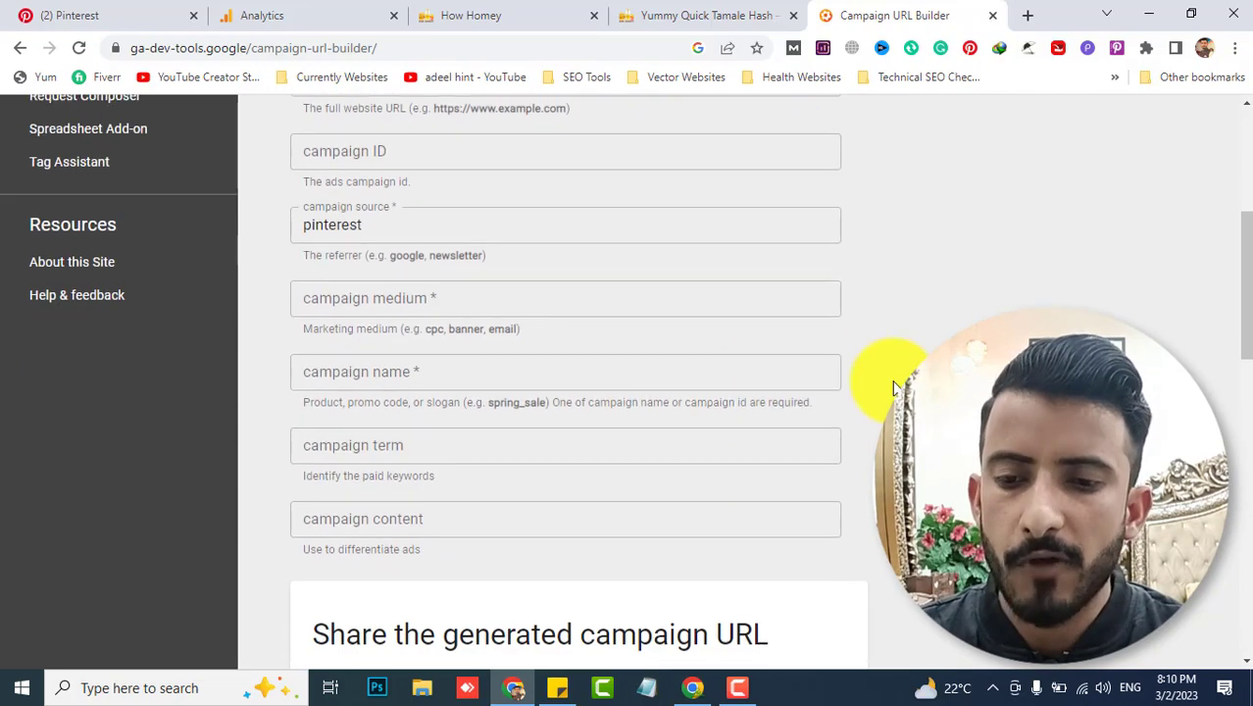
left_click(544, 290)
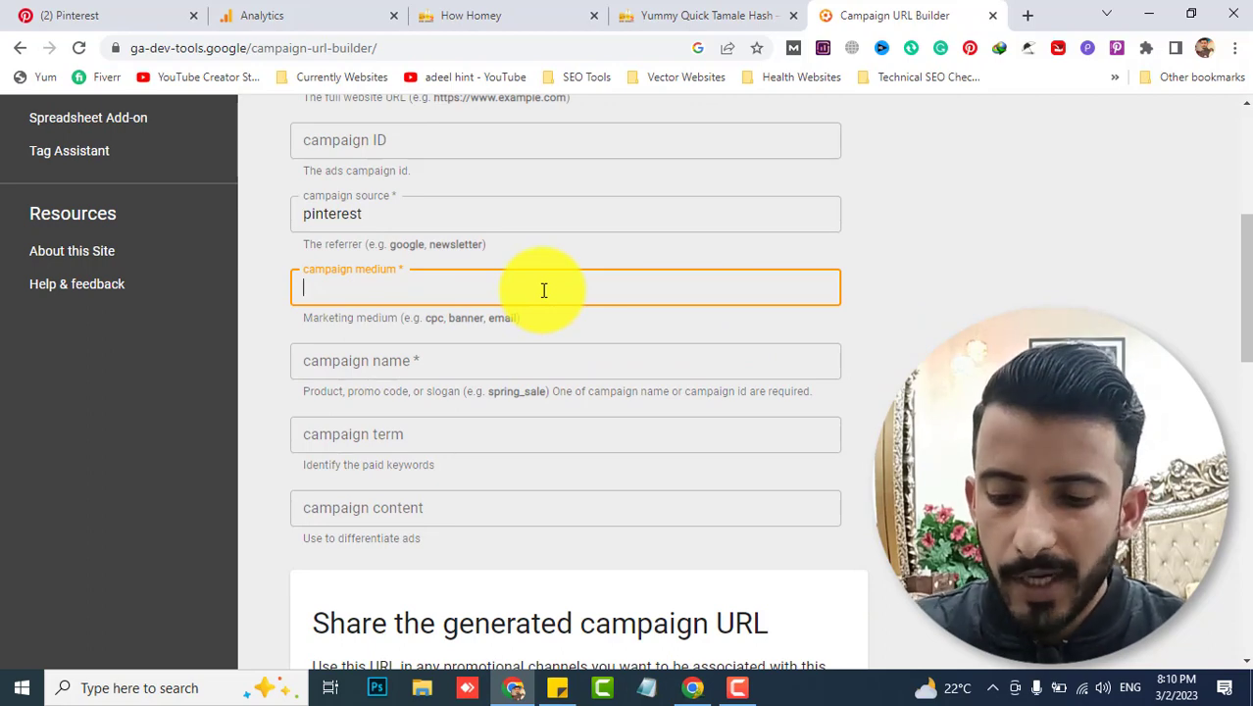
type("social")
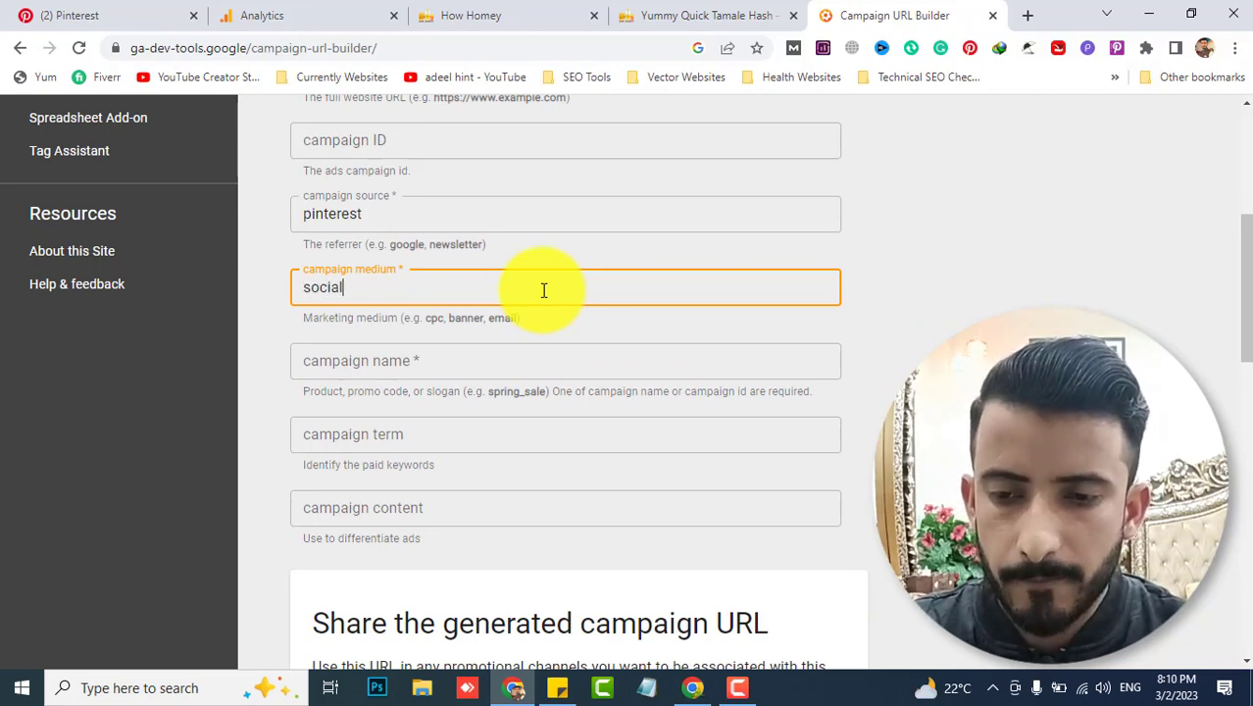
left_click(852, 326)
scroll(855, 327, "down", 1)
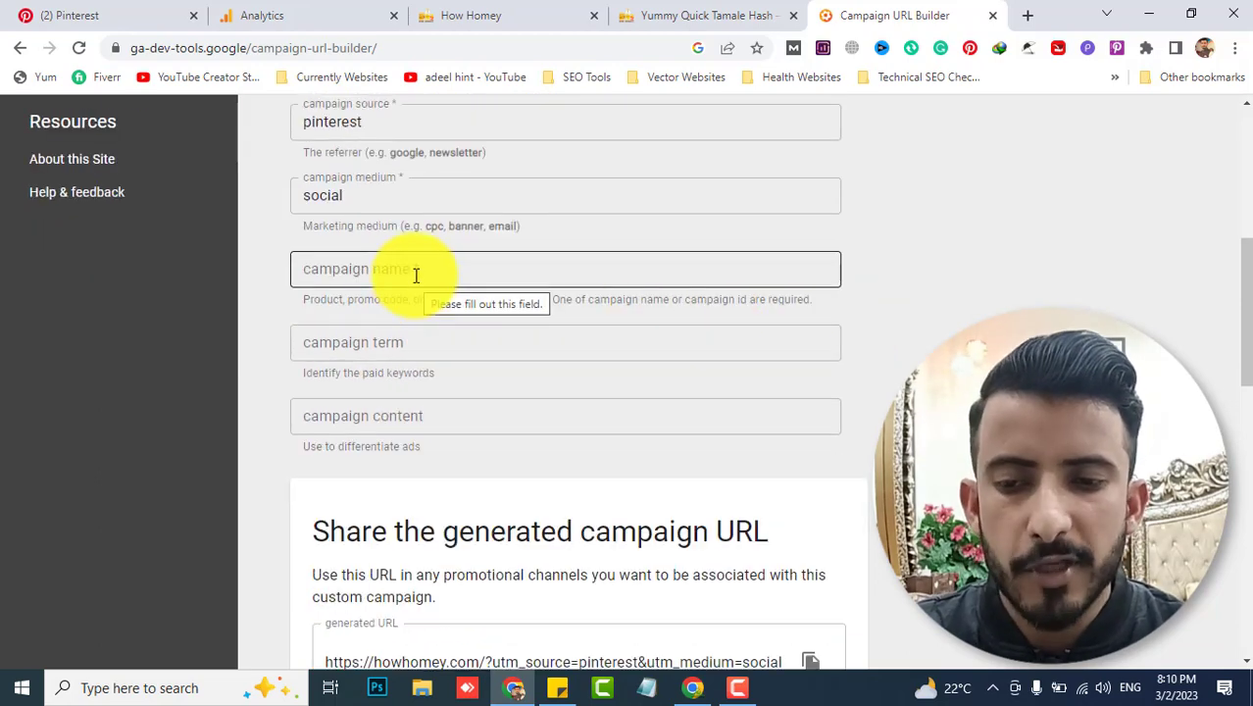
Highlight the utm_medium parameter in the generated campaign URL to examine how the medium is appended
left_click(416, 276)
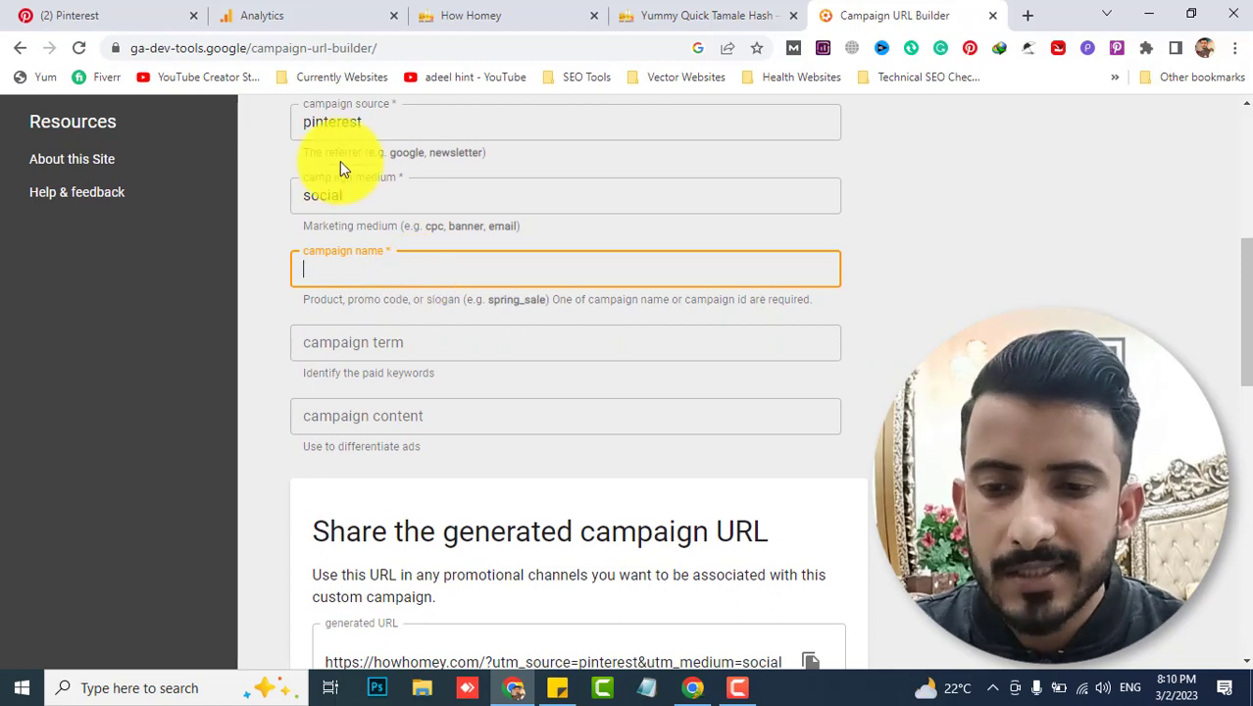
scroll(630, 434, "down", 3)
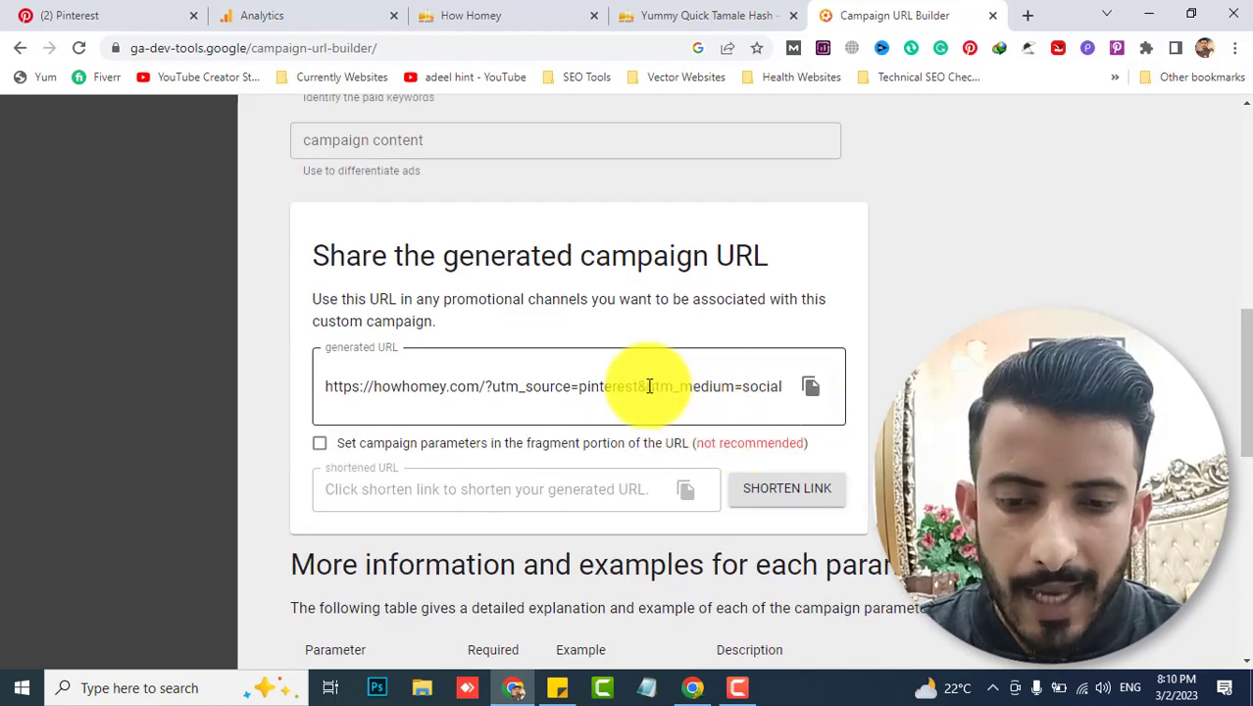
left_click(643, 386)
left_click_drag(649, 387, 882, 390)
left_click(902, 378)
scroll(902, 379, "up", 4)
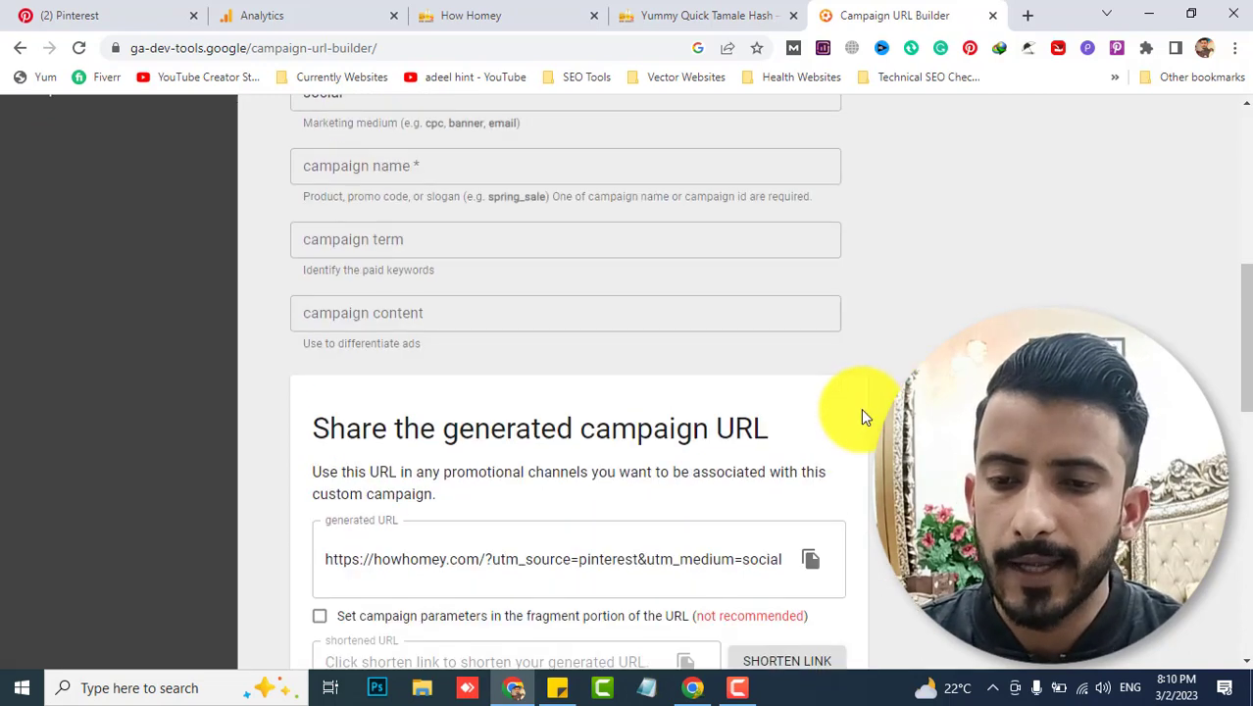
Fill in the campaign name with the person's first name followed by the word "traffic"
left_click(459, 373)
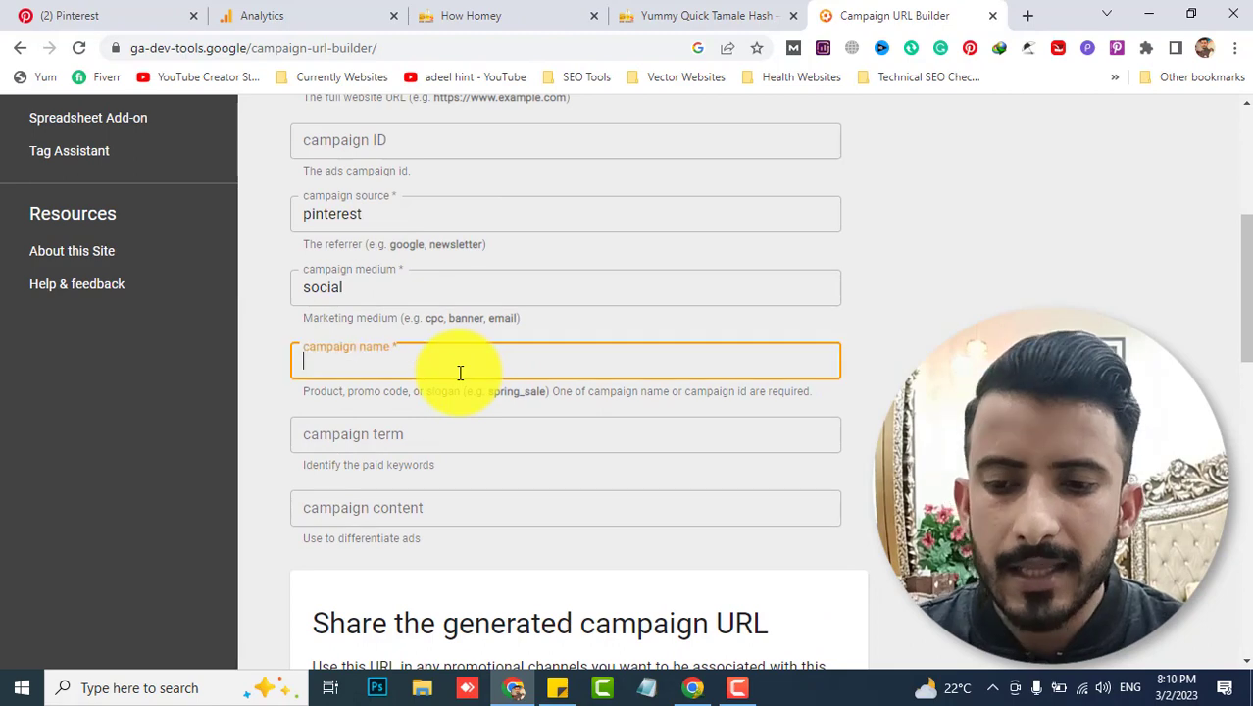
scroll(834, 390, "down", 1)
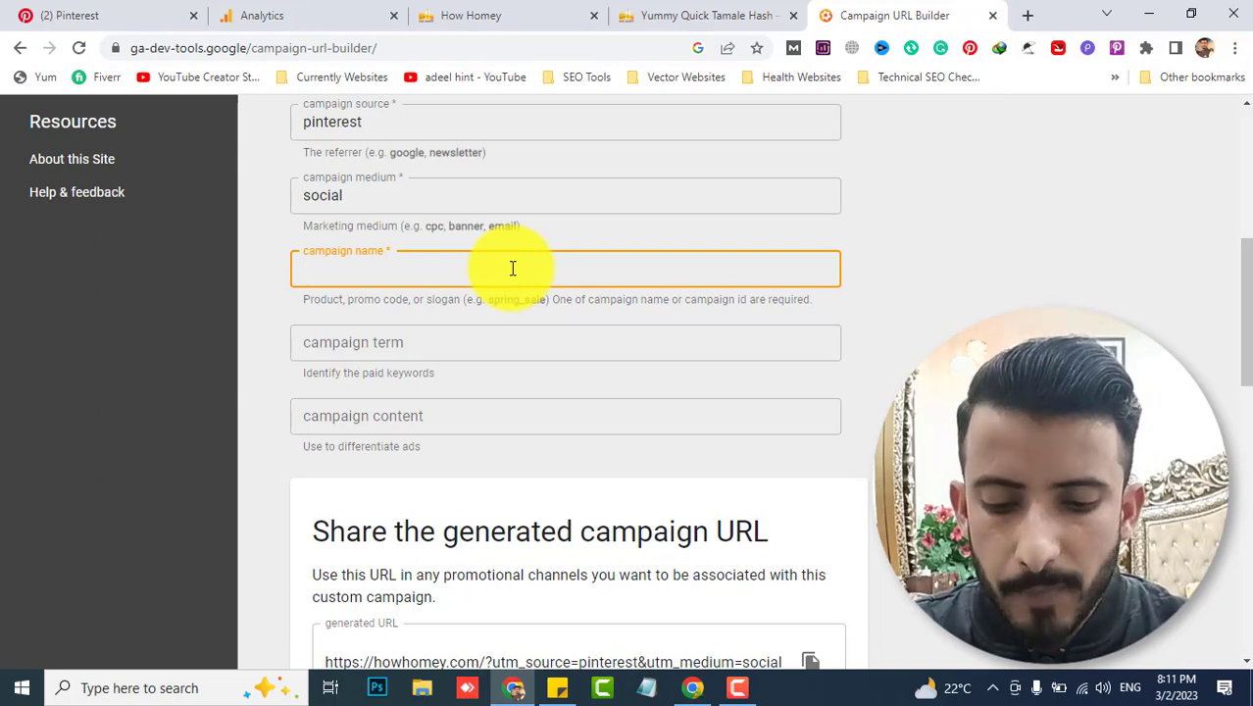
type("ali")
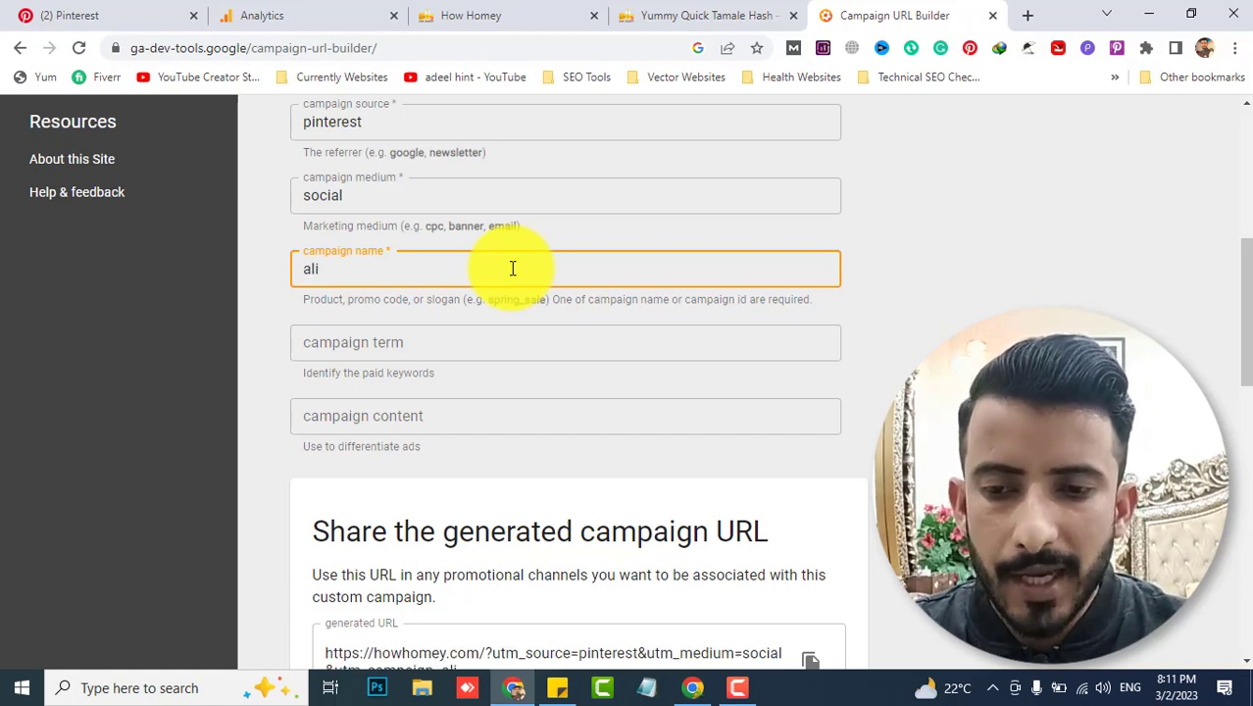
type(" t")
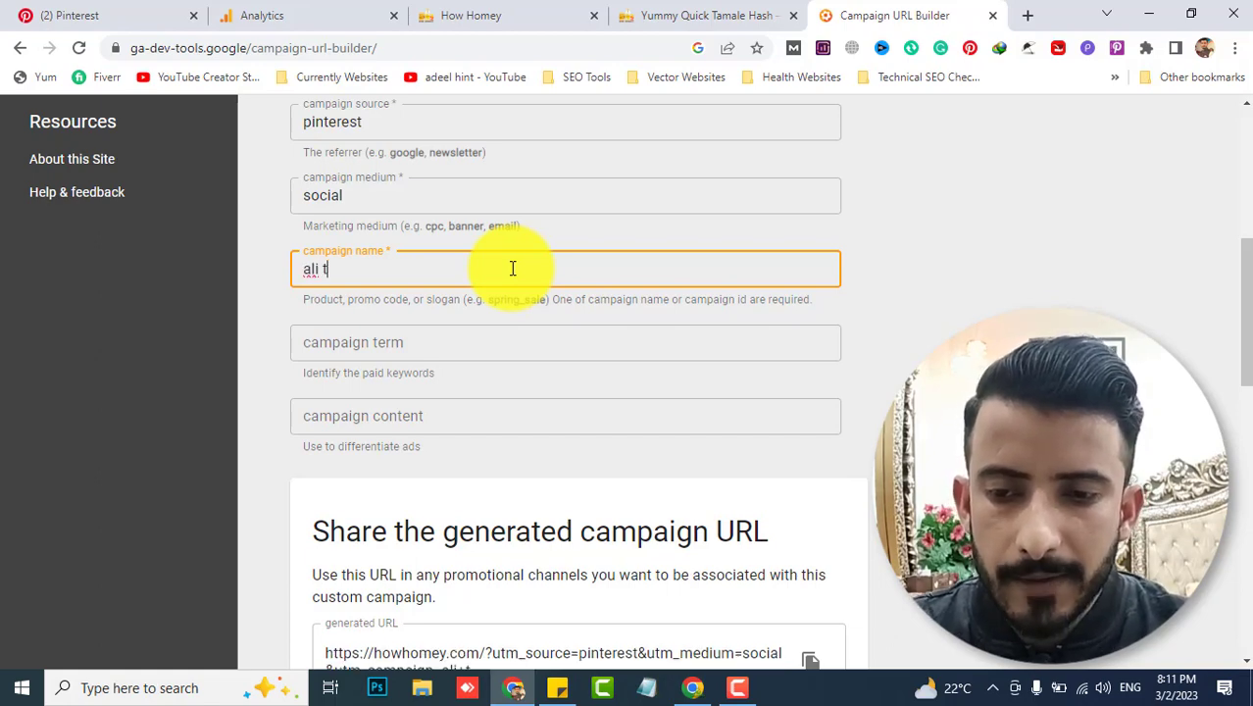
type("raffic")
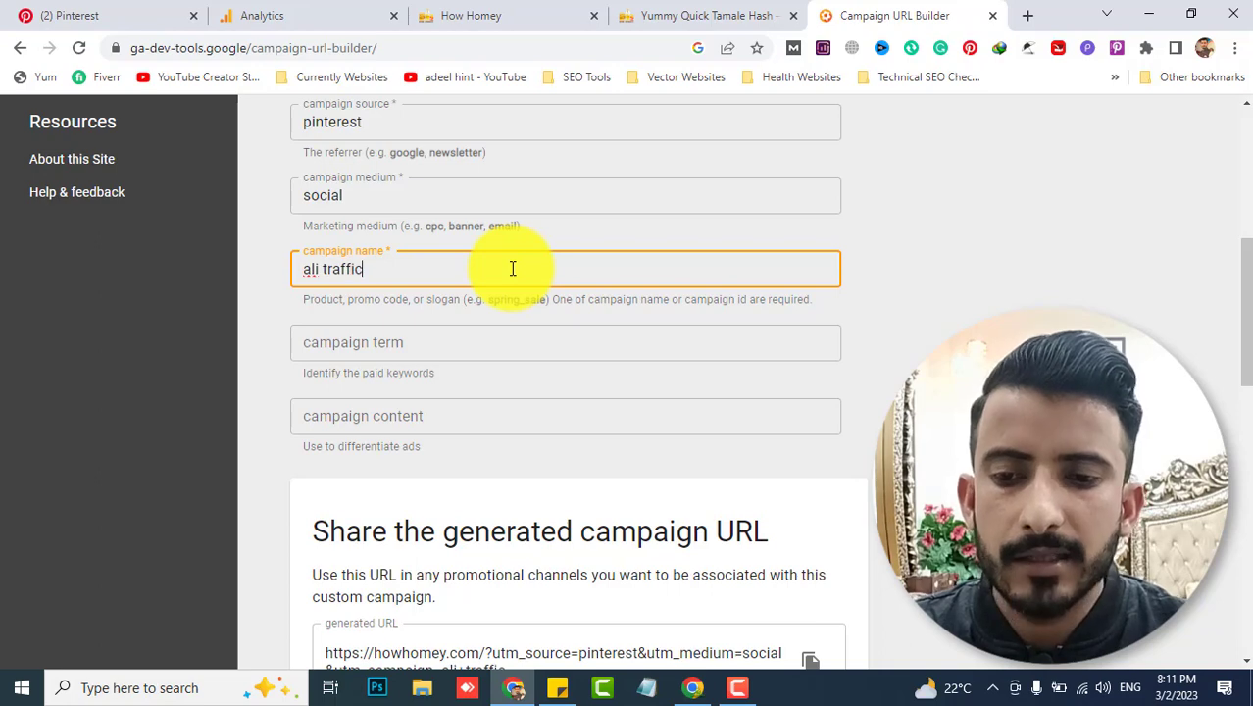
left_click(901, 276)
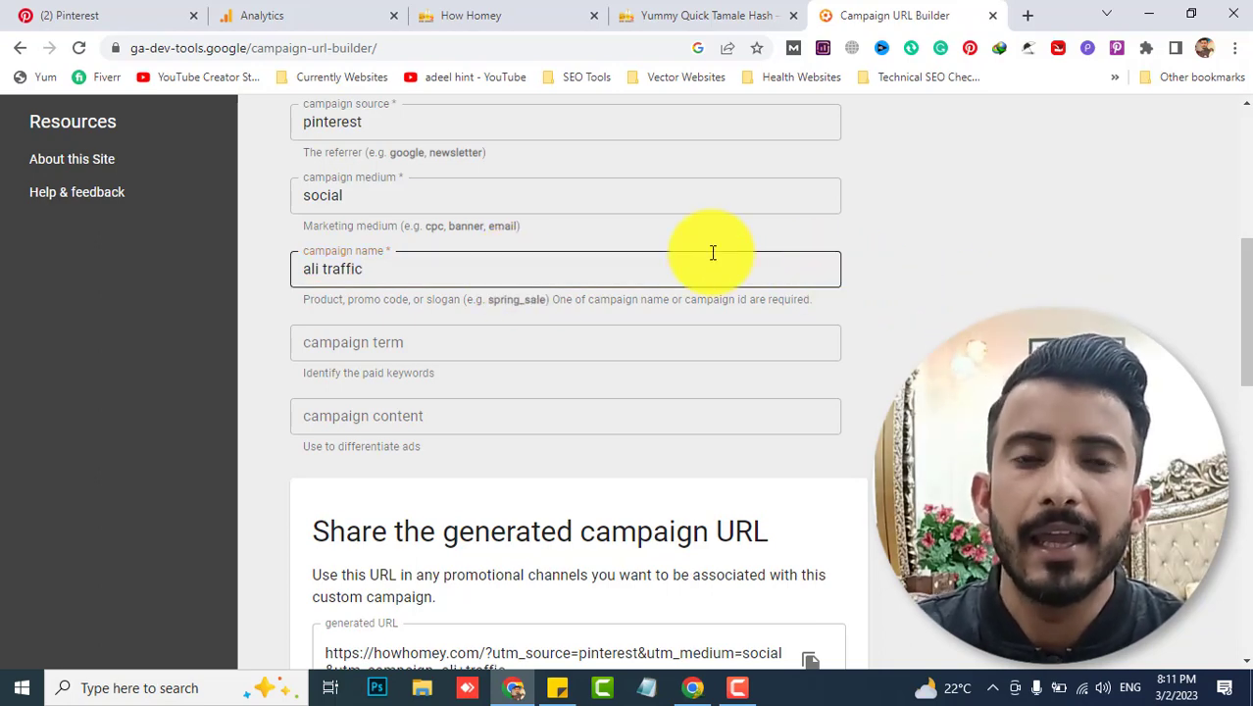
Copy the UTM parameter string from the generated campaign URL, starting at the question mark after the site address
scroll(711, 251, "down", 3)
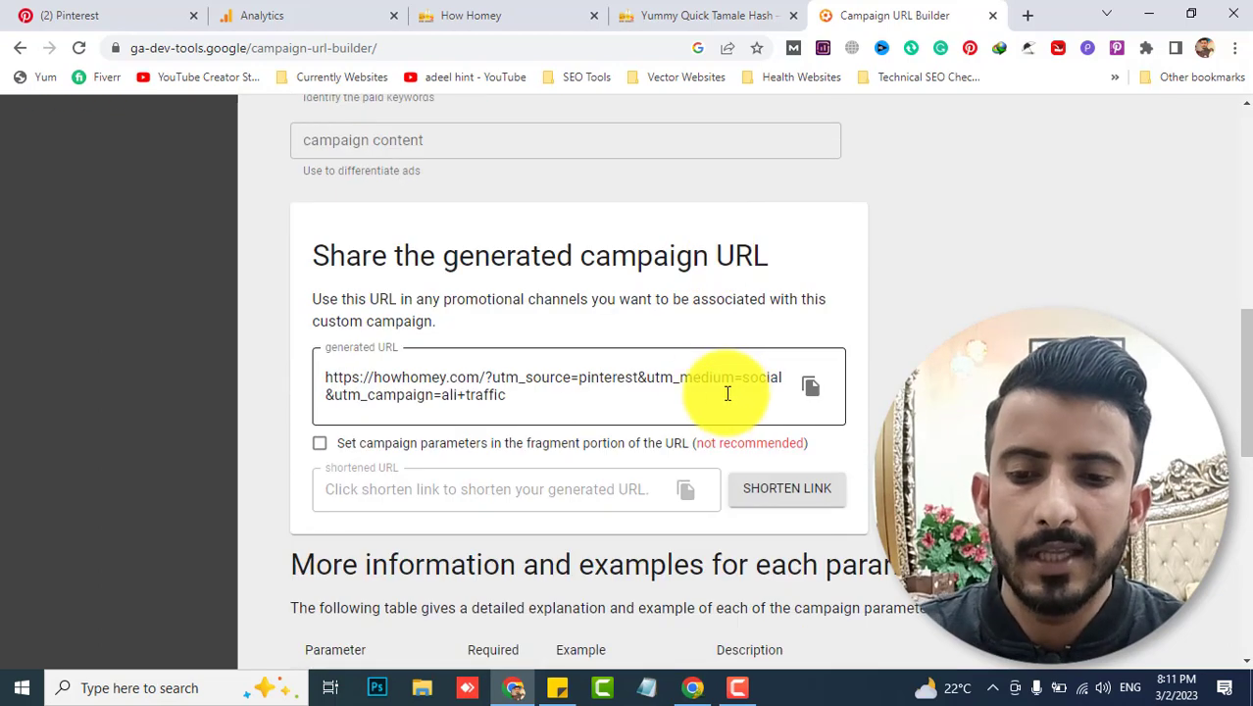
left_click_drag(515, 395, 488, 381)
key("ctrl+c")
left_click(511, 394)
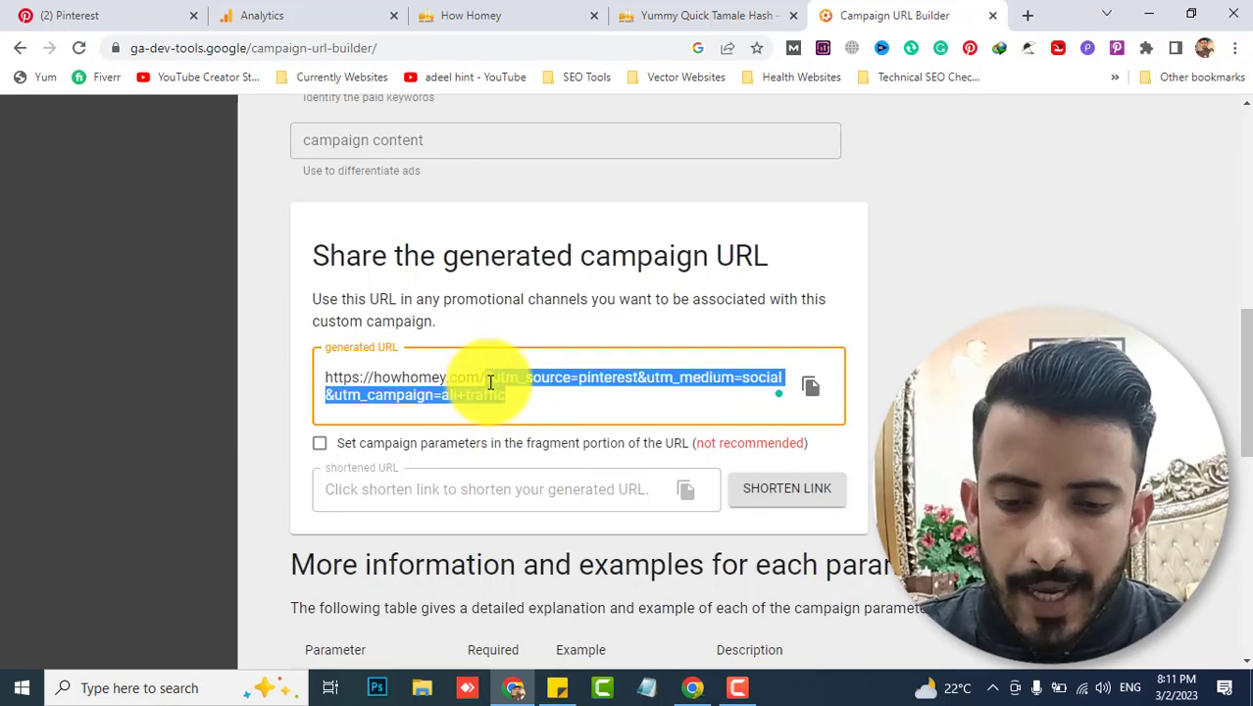
Switch to Notepad, maximize its window and paste the copied UTM parameters into the empty document
left_click(653, 691)
left_click_drag(785, 180, 536, 162)
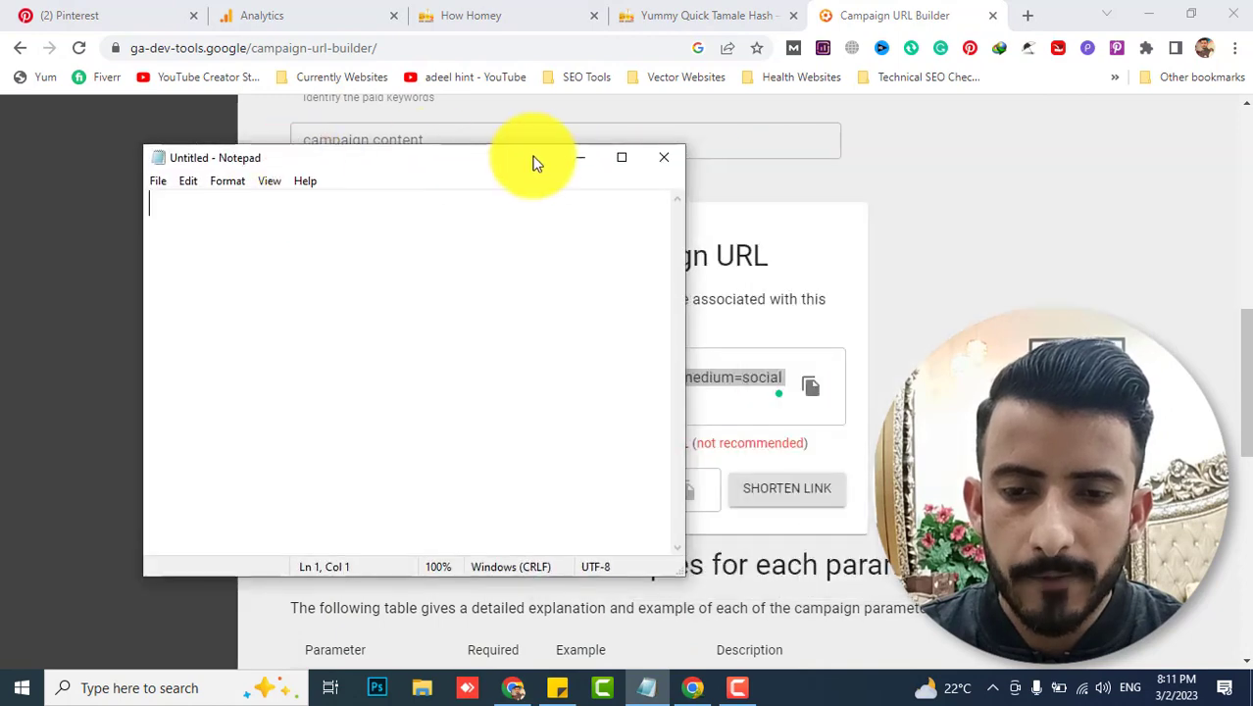
left_click(622, 158)
left_click(1184, 11)
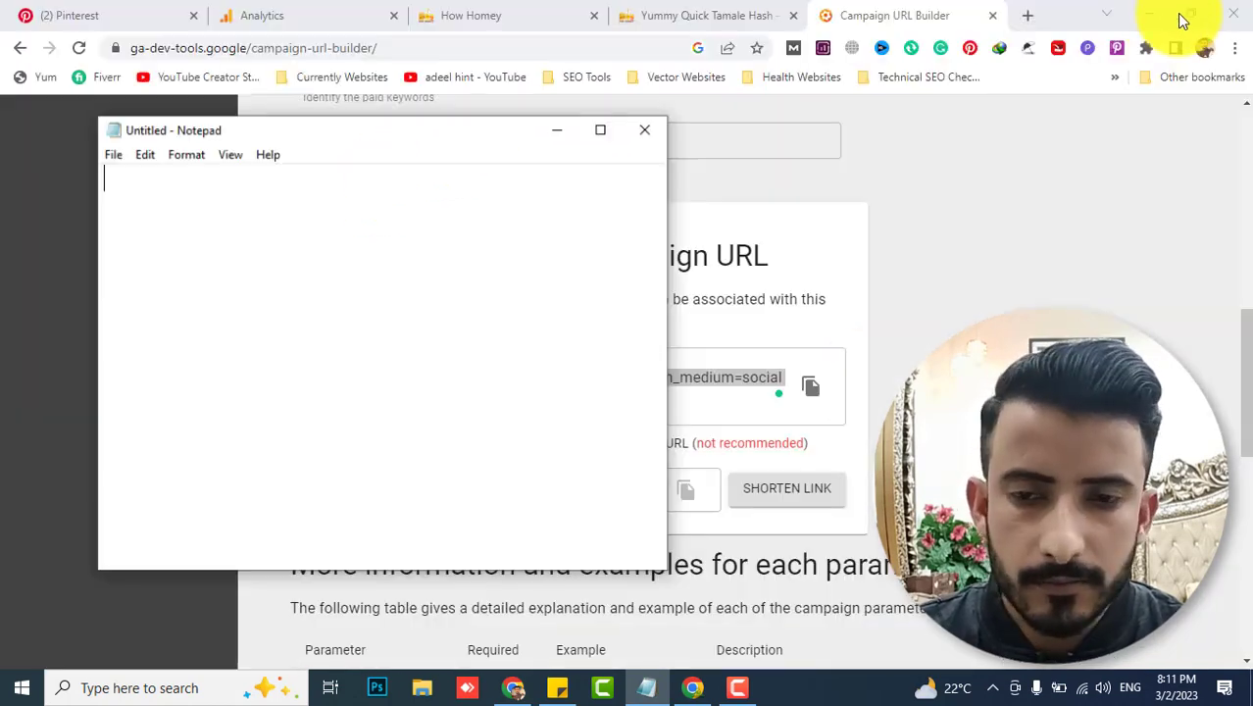
key("ctrl+v")
left_click(621, 157)
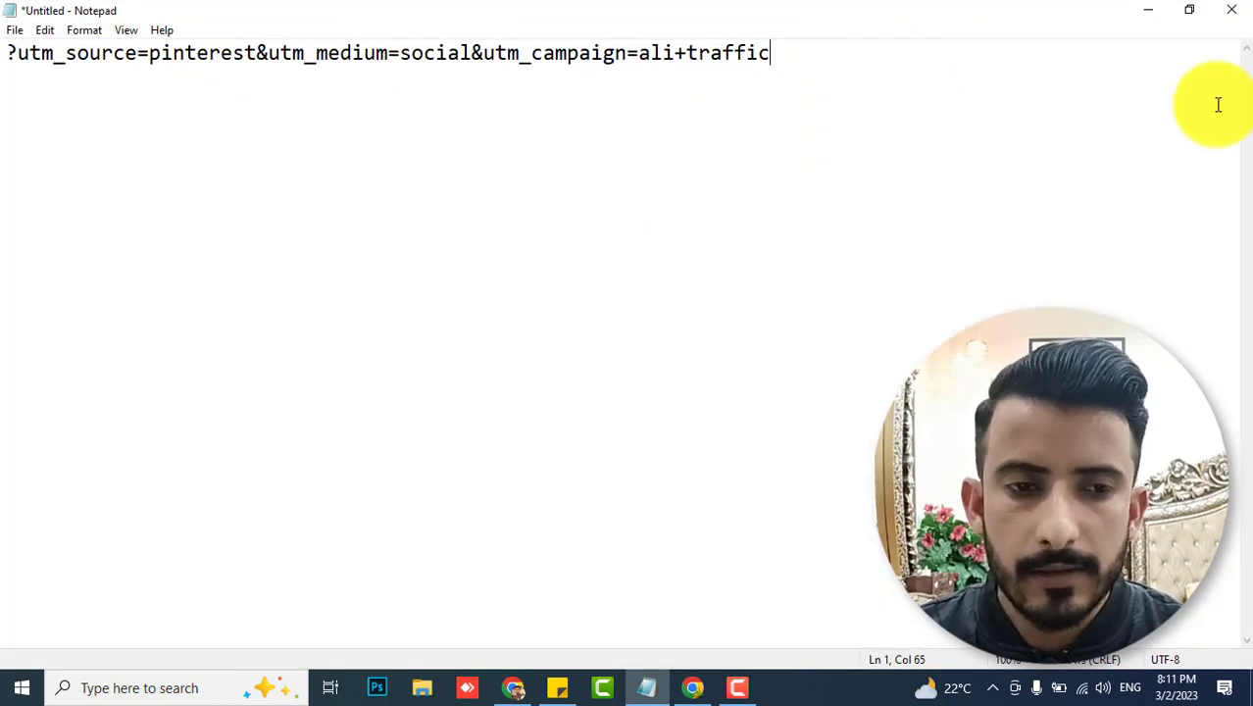
Set the Notepad text font size to 28, keeping Consolas Regular
left_click(86, 30)
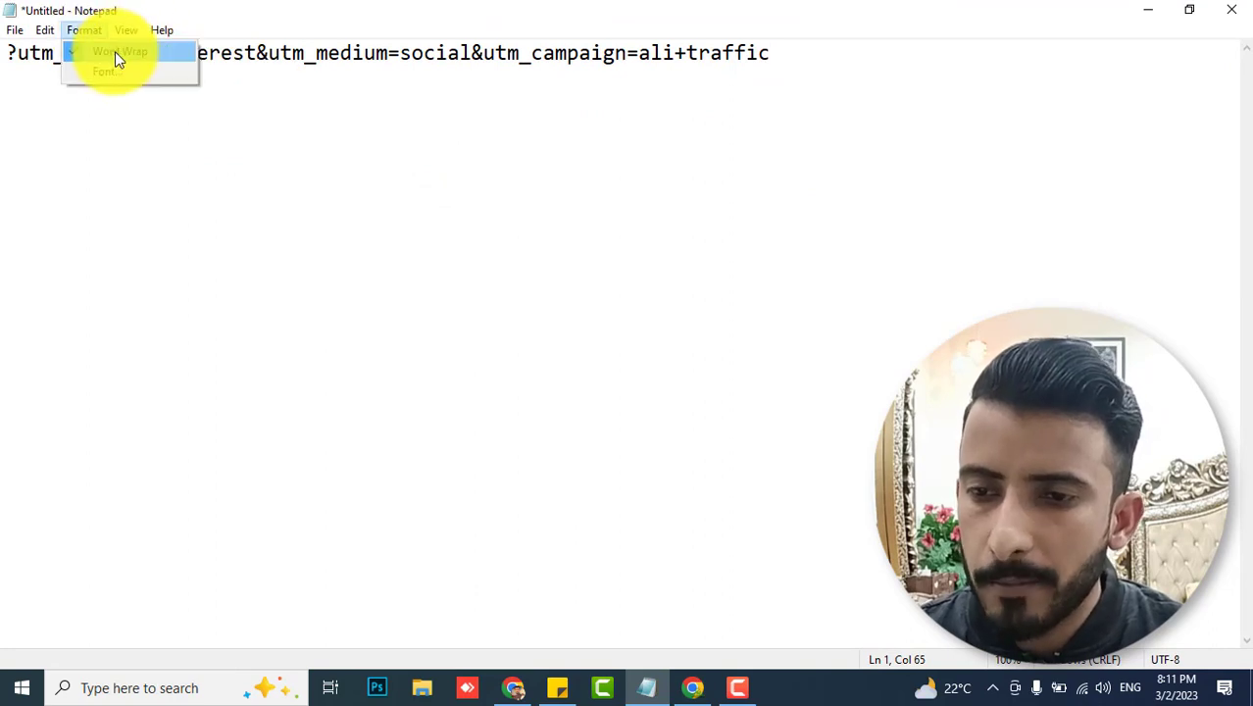
left_click(113, 69)
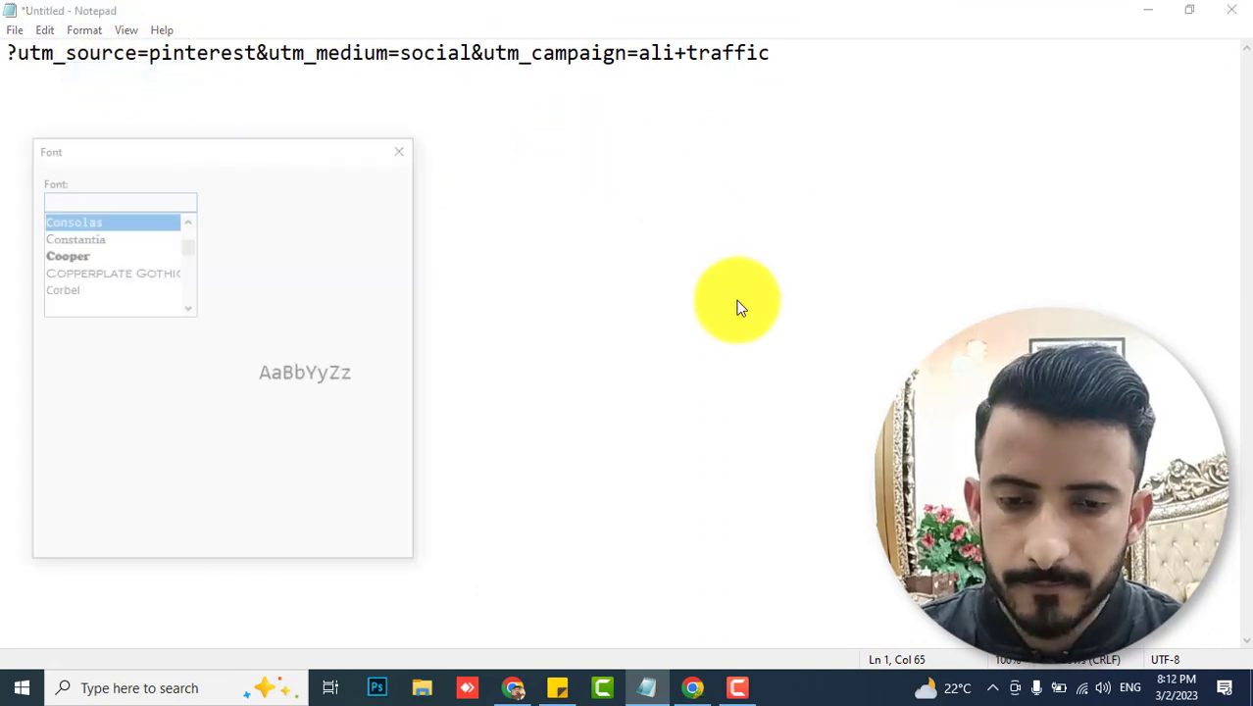
scroll(343, 284, "down", 3)
left_click(356, 285)
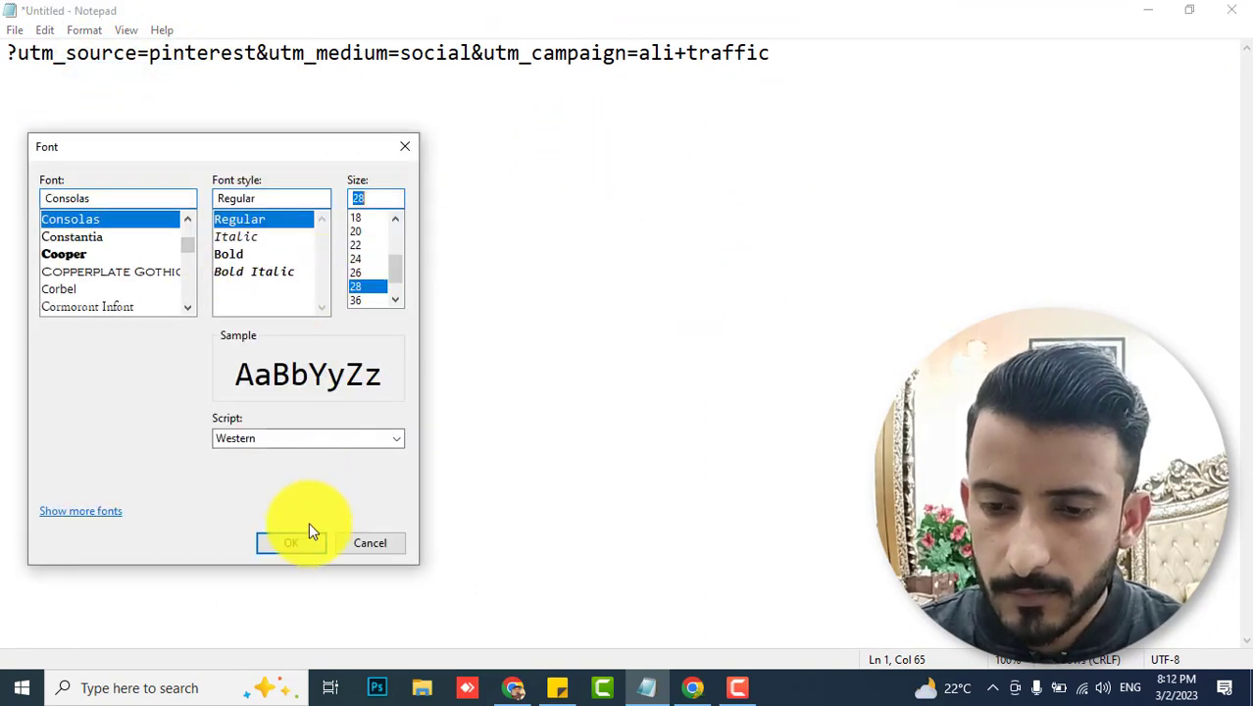
left_click(310, 529)
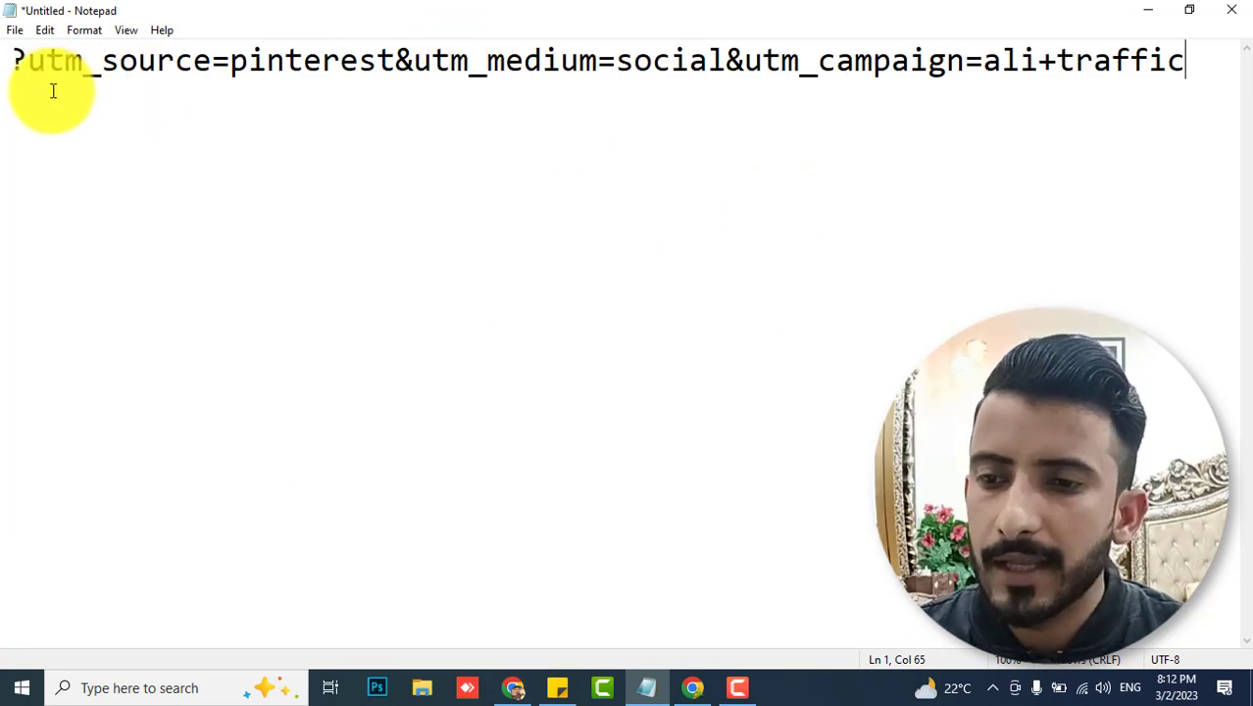
Highlight the utm_source, utm_medium and utm_campaign parameters one after another to examine how the string is built
left_click(12, 62)
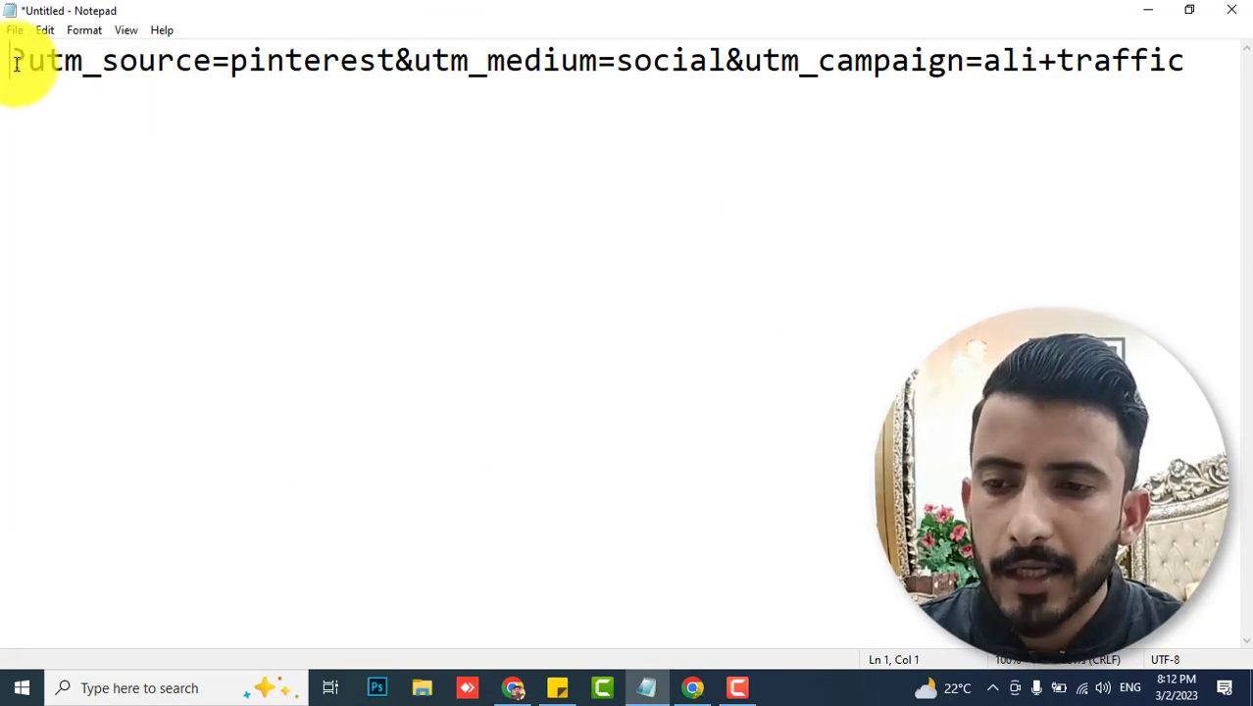
left_click_drag(16, 63, 211, 62)
left_click(266, 63)
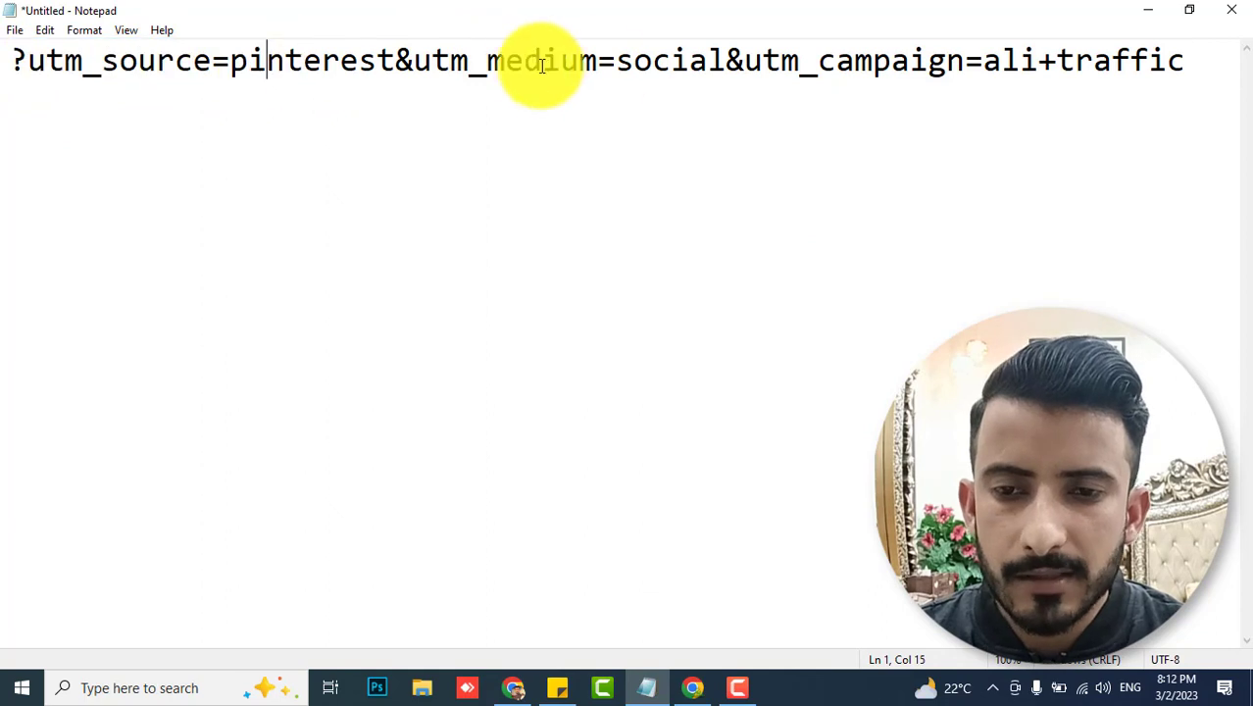
left_click_drag(396, 61, 359, 61)
left_click(598, 62)
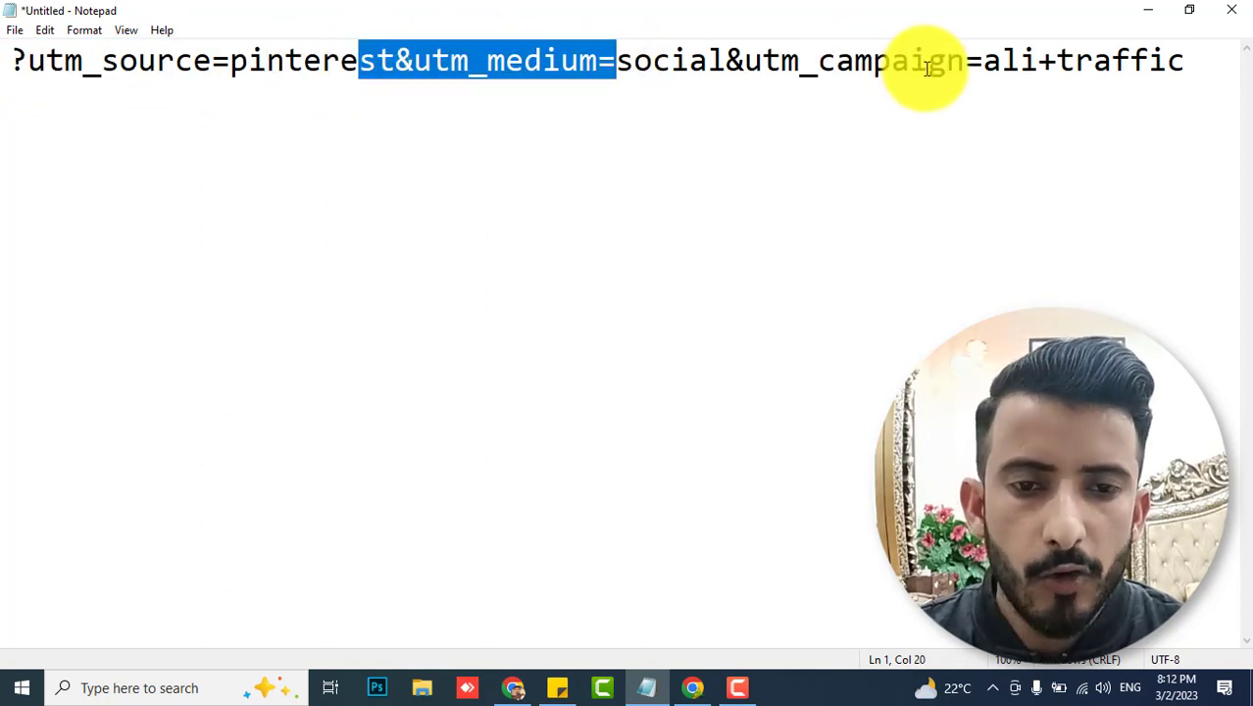
left_click_drag(983, 60, 750, 62)
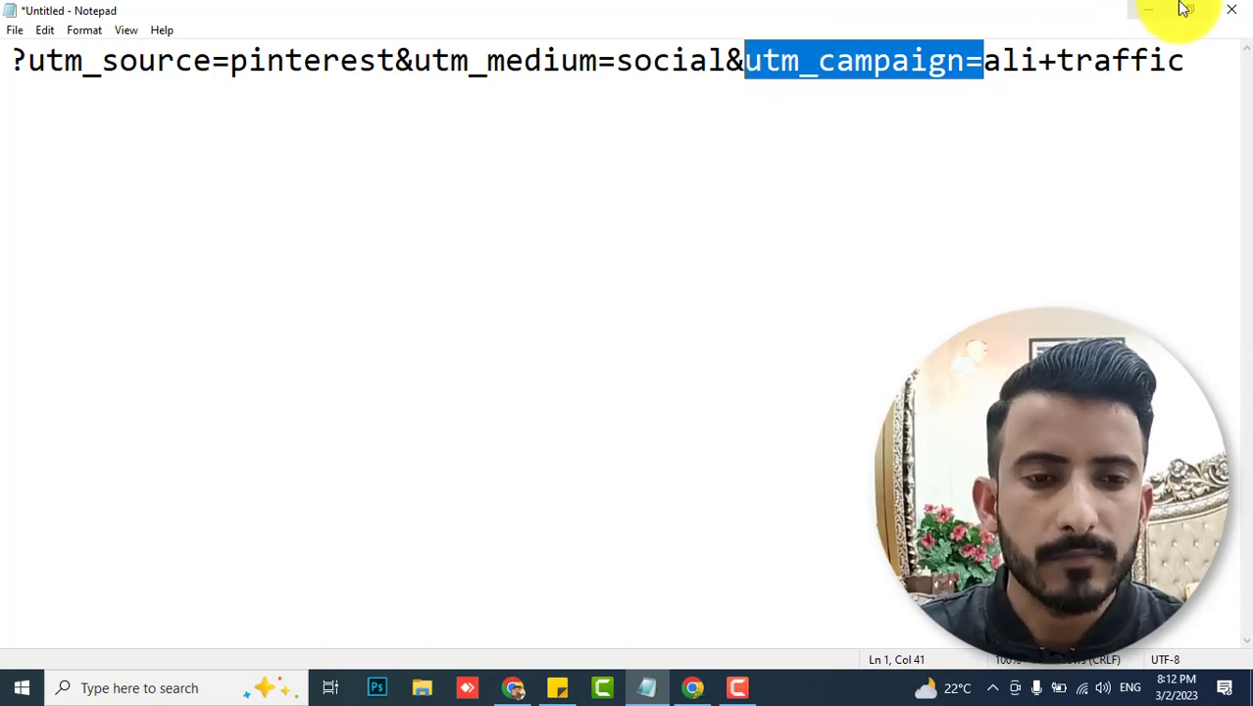
Switch back to Chrome and highlight the complete generated campaign URL, including the site address, to examine it
left_click(1137, 16)
scroll(627, 468, "down", 2)
scroll(647, 465, "up", 1)
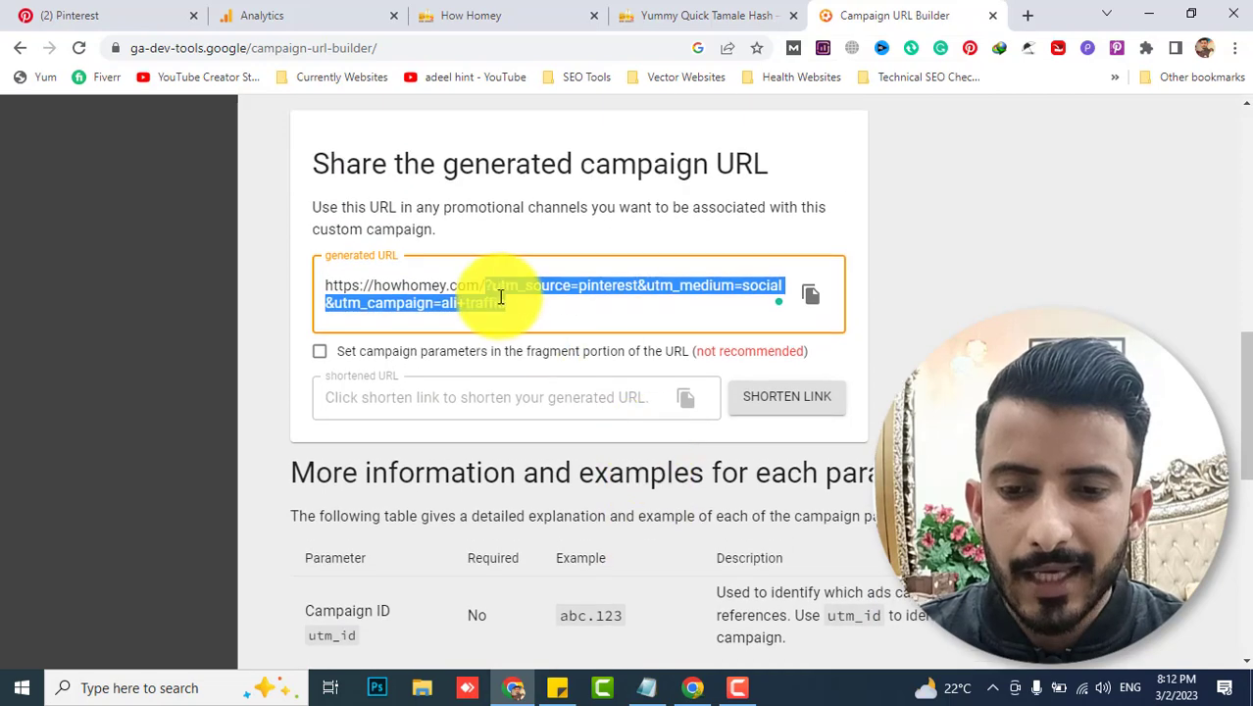
left_click_drag(530, 310, 335, 282)
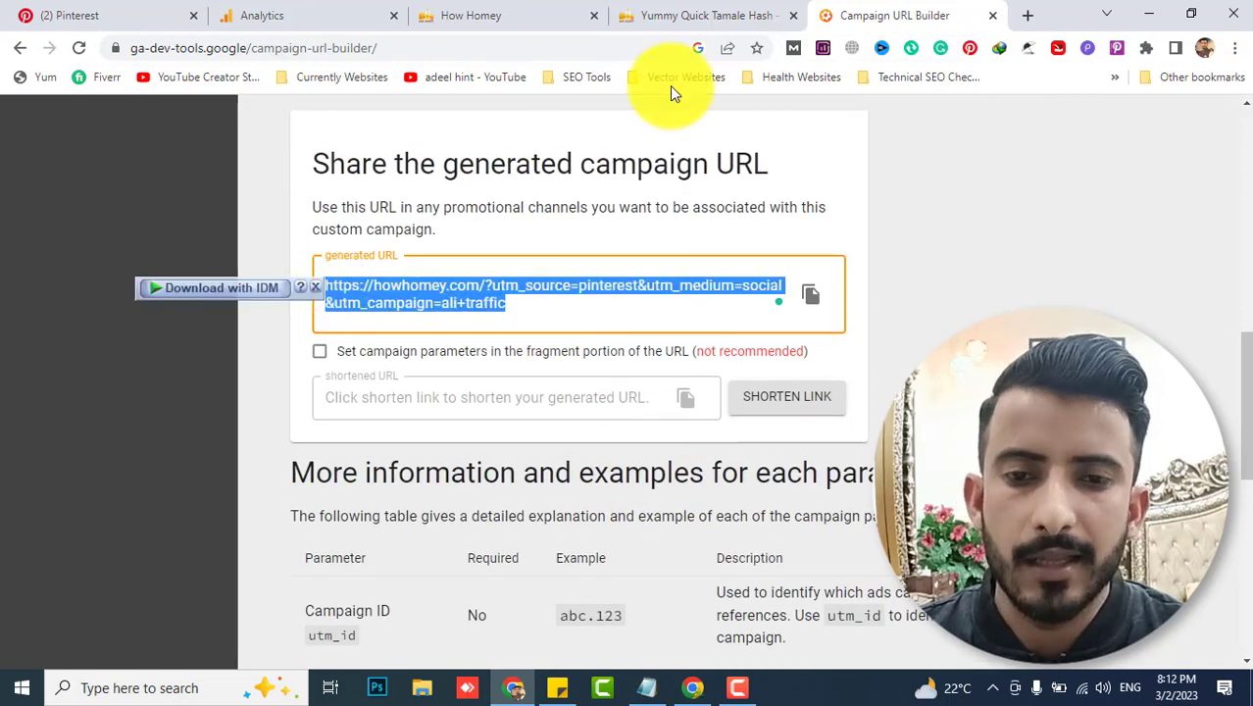
Copy the web address of the Yummy Quick Tamale Hash article on How Homey
left_click(666, 15)
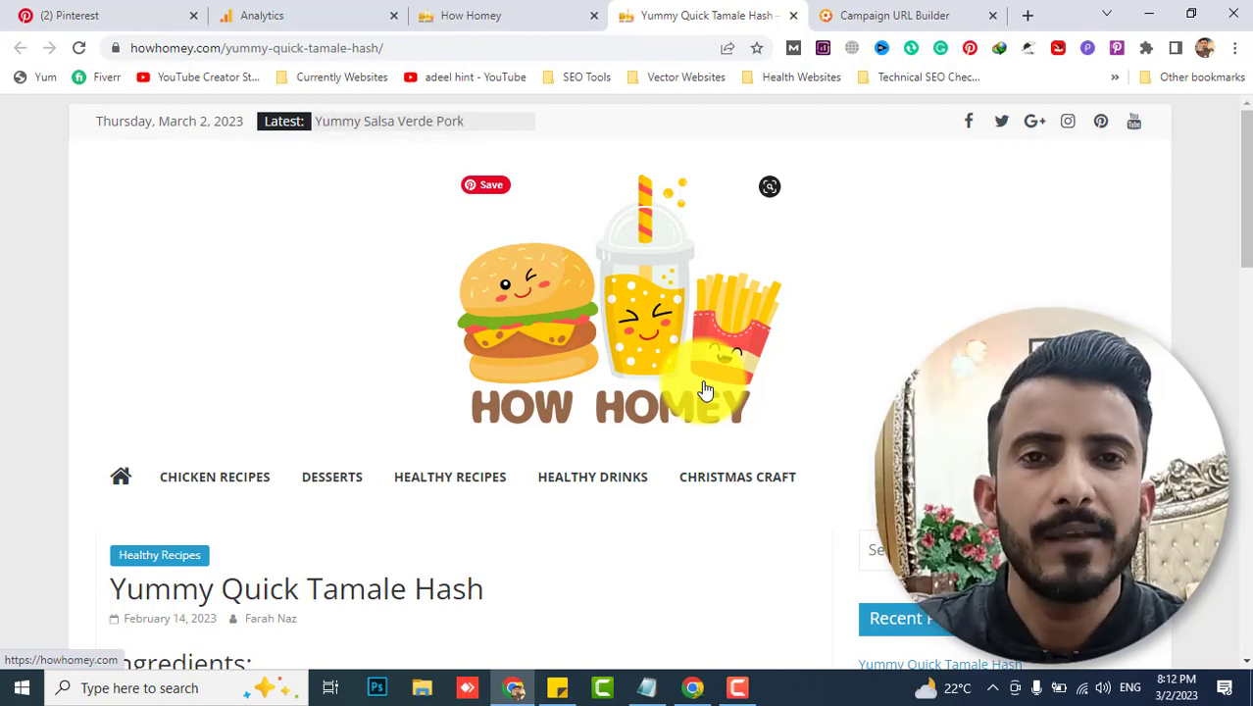
scroll(705, 389, "down", 1)
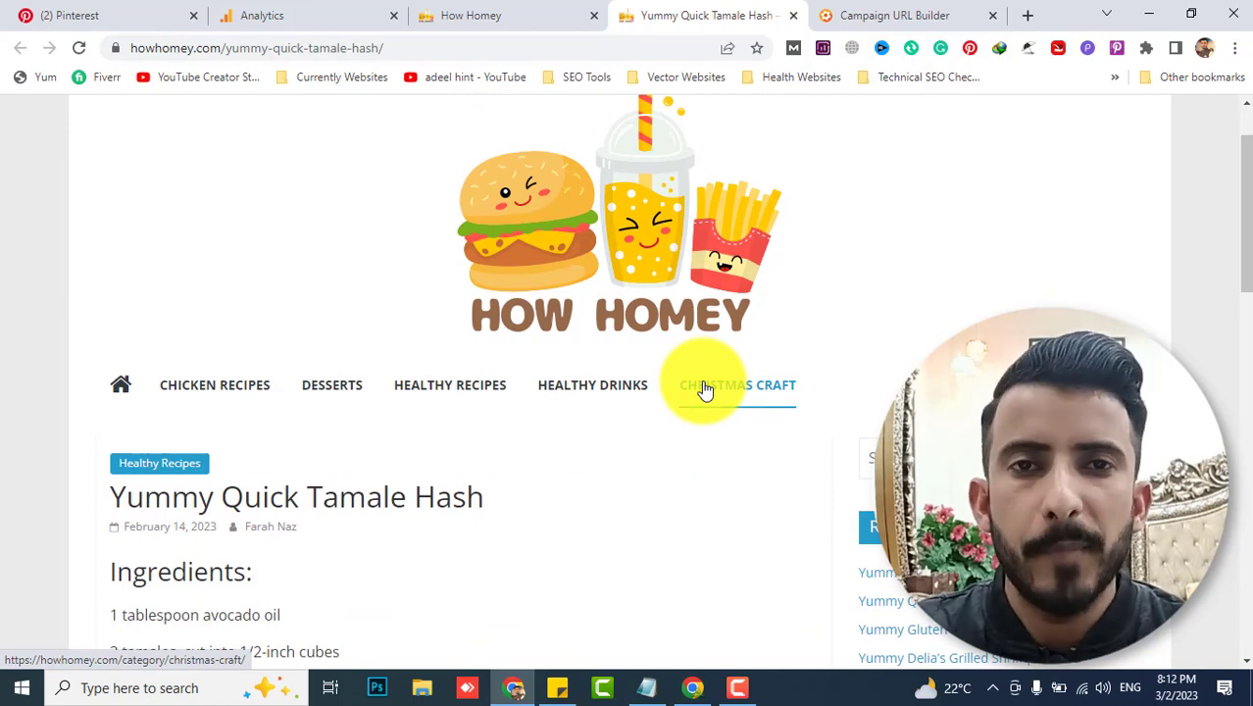
scroll(705, 389, "down", 2)
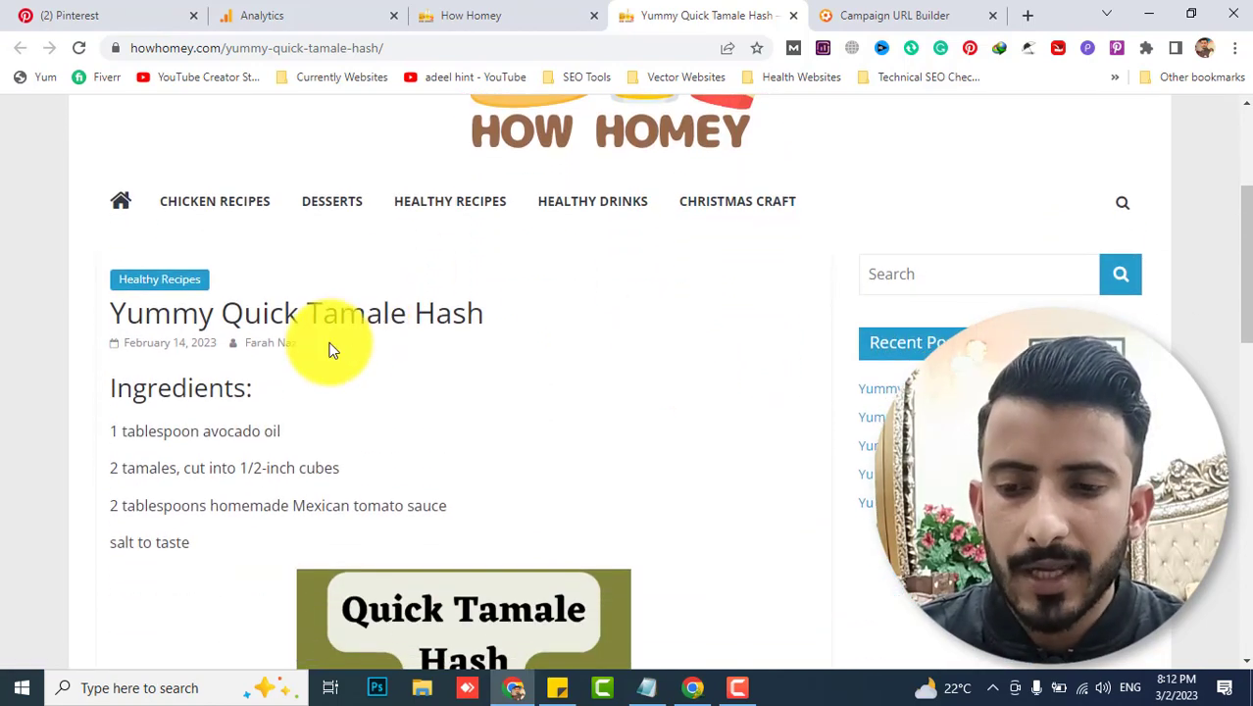
scroll(329, 348, "down", 3)
scroll(329, 348, "up", 5)
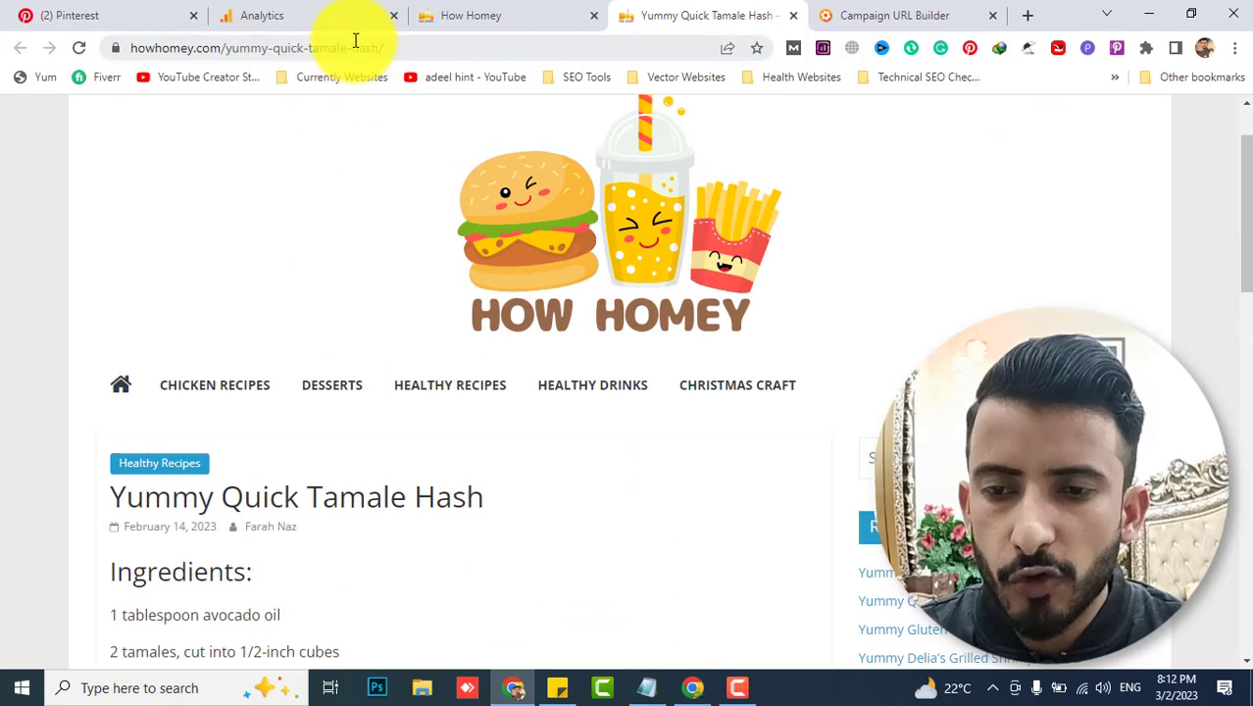
left_click(356, 43)
key("ctrl+c")
left_click(228, 386)
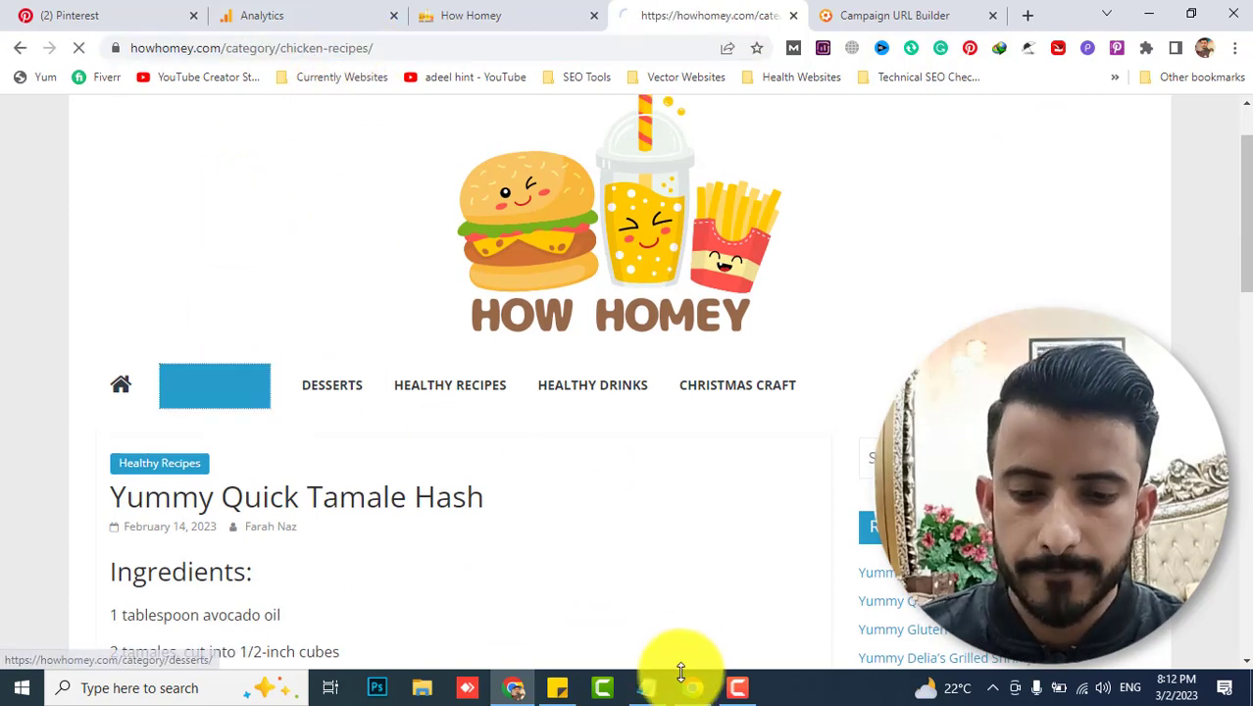
Switch to Notepad, paste the tamale hash article URL three lines below the UTM parameters, and highlight the parameter line
left_click(644, 686)
left_click(1202, 60)
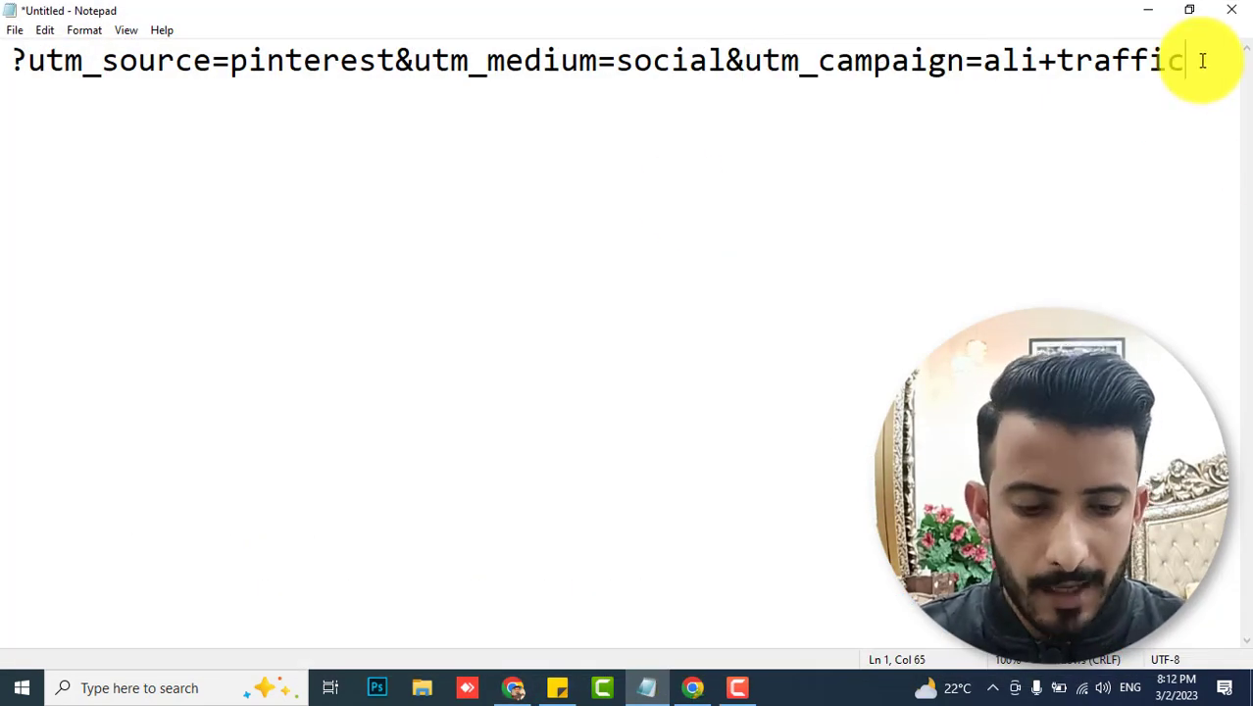
key("Return")
key("Return")
key("Return")
key("ctrl+v")
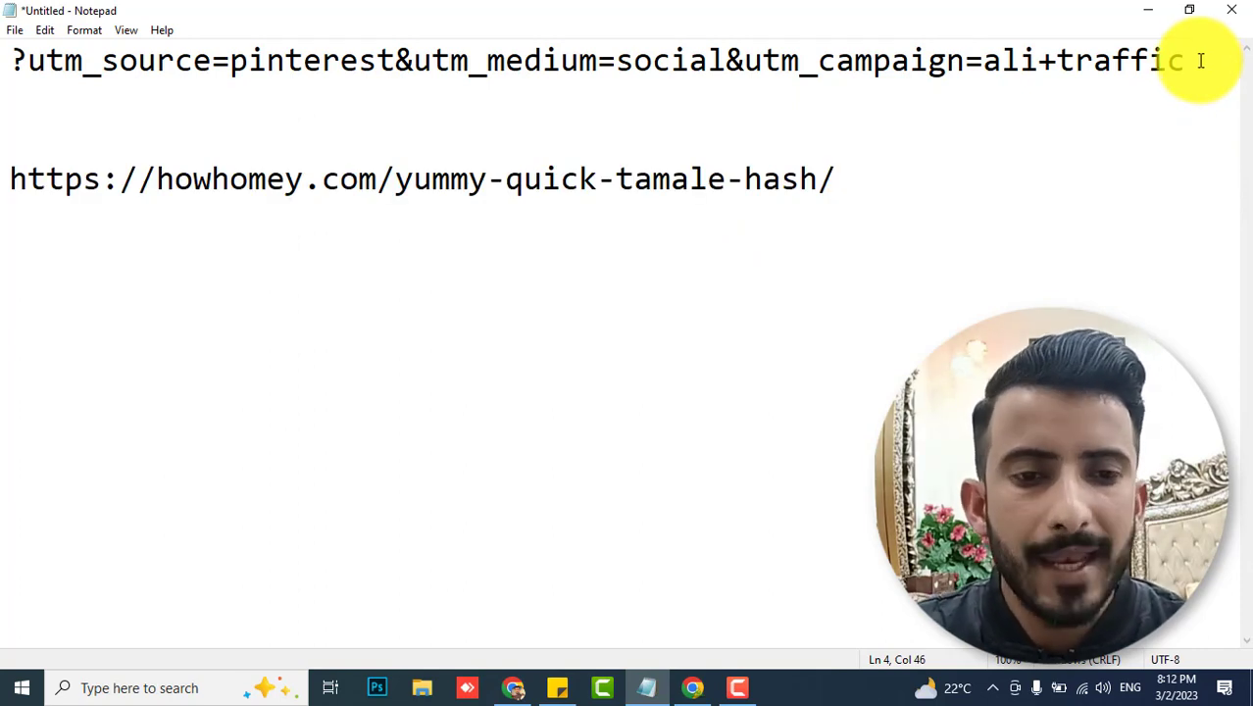
left_click_drag(1188, 61, 7, 63)
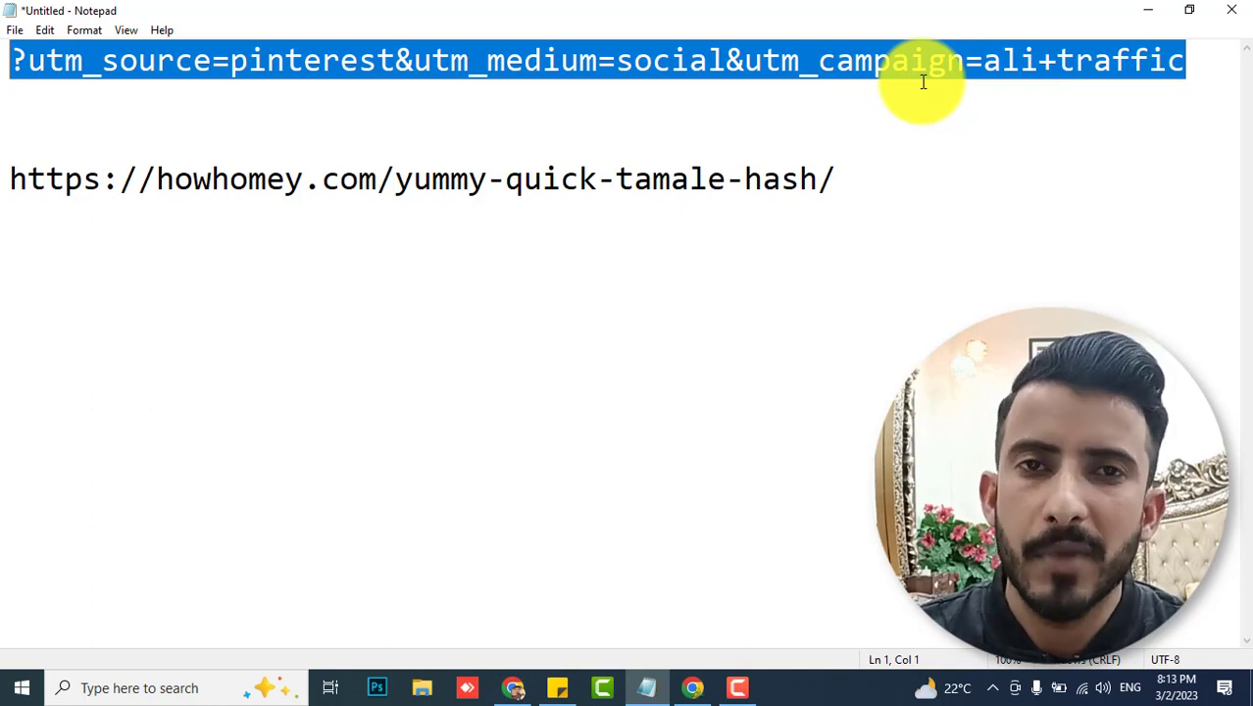
left_click_drag(1210, 79, 11, 49)
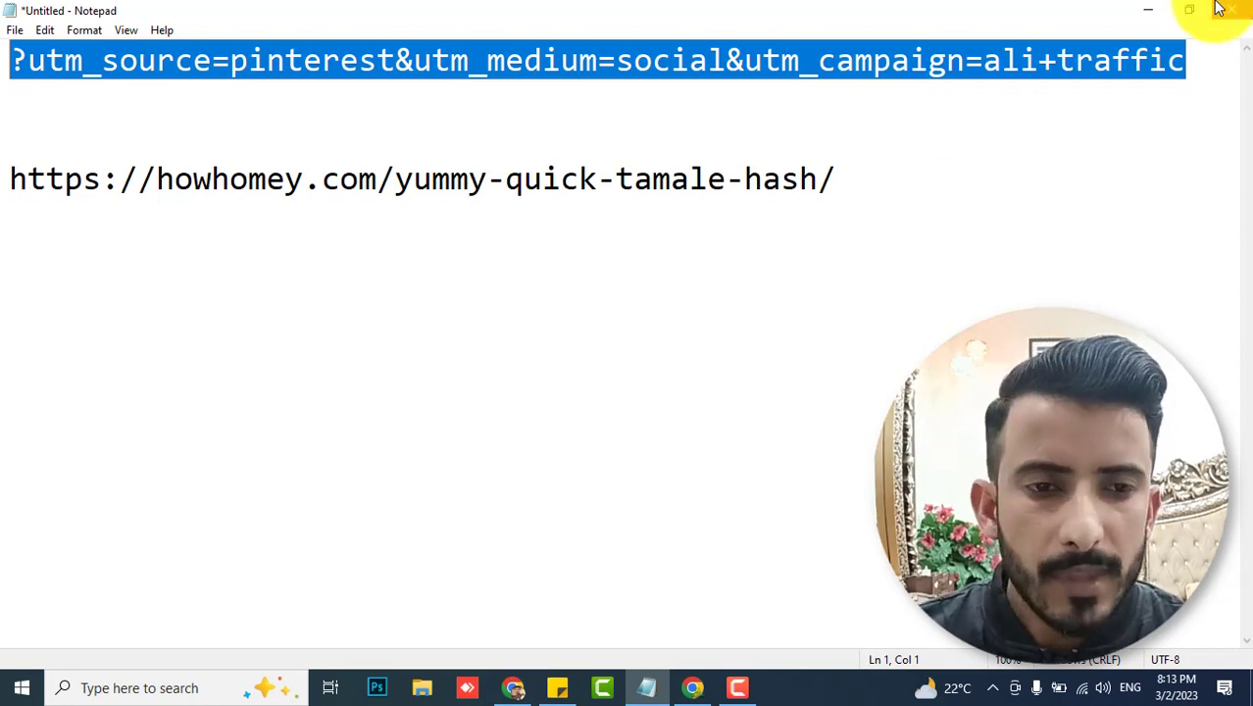
Switch back to Chrome and open the How Homey home page at its recipe posts
left_click(1148, 10)
scroll(671, 181, "down", 5)
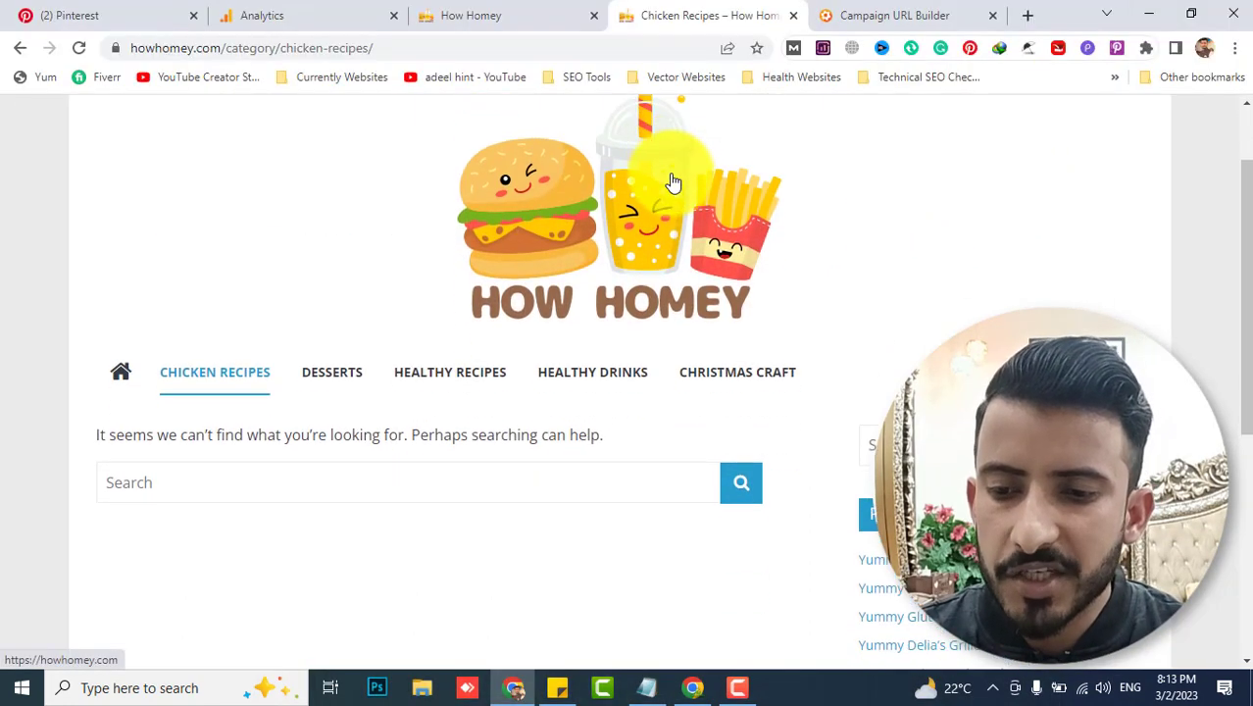
scroll(163, 303, "up", 4)
left_click(560, 259)
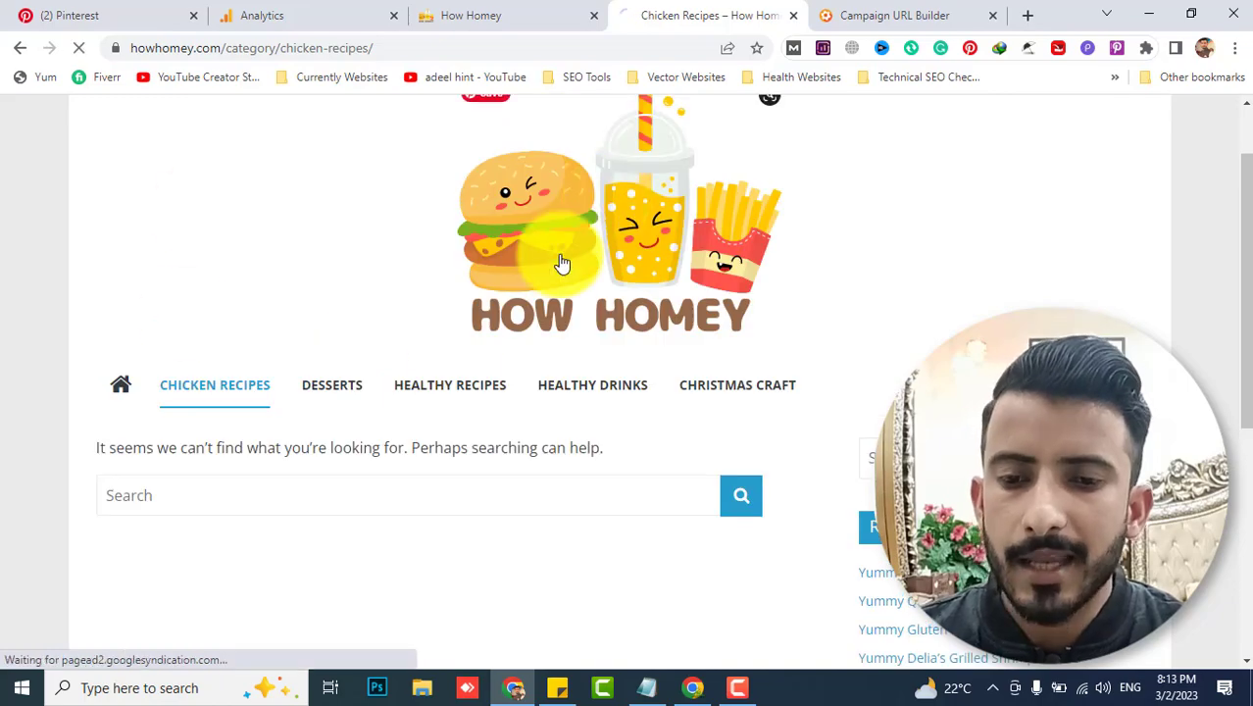
scroll(609, 366, "down", 15)
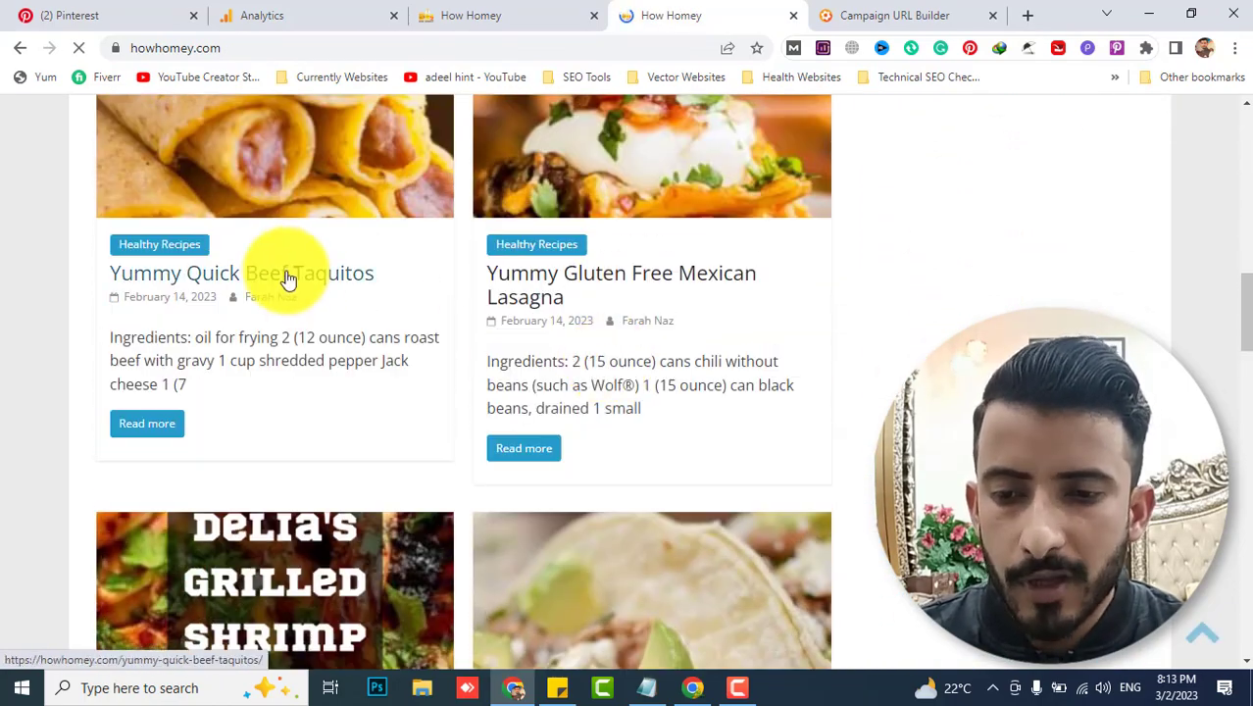
Open the Quick Beef Taquitos, Gluten Free Mexican Lasagna and Delia's Grilled Shrimp Sonora articles in new tabs
right_click(319, 282)
left_click(363, 285)
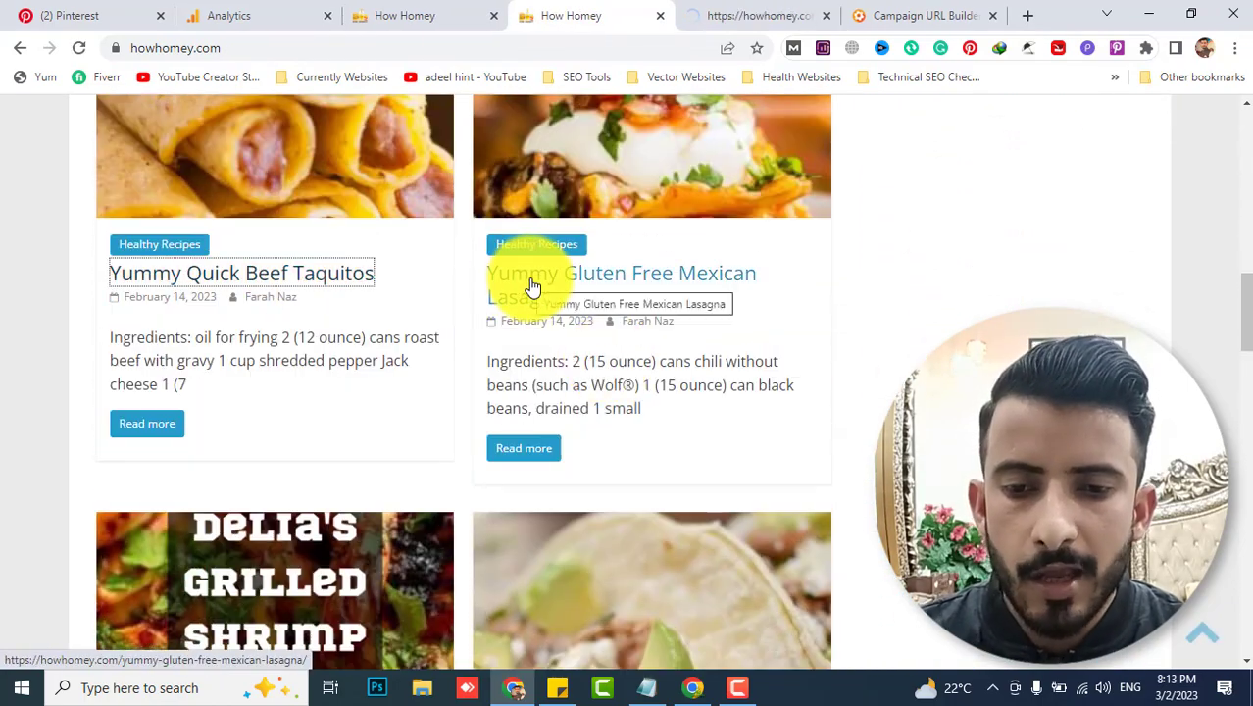
right_click(556, 285)
left_click(568, 291)
scroll(550, 298, "down", 1)
scroll(550, 298, "down", 3)
right_click(217, 490)
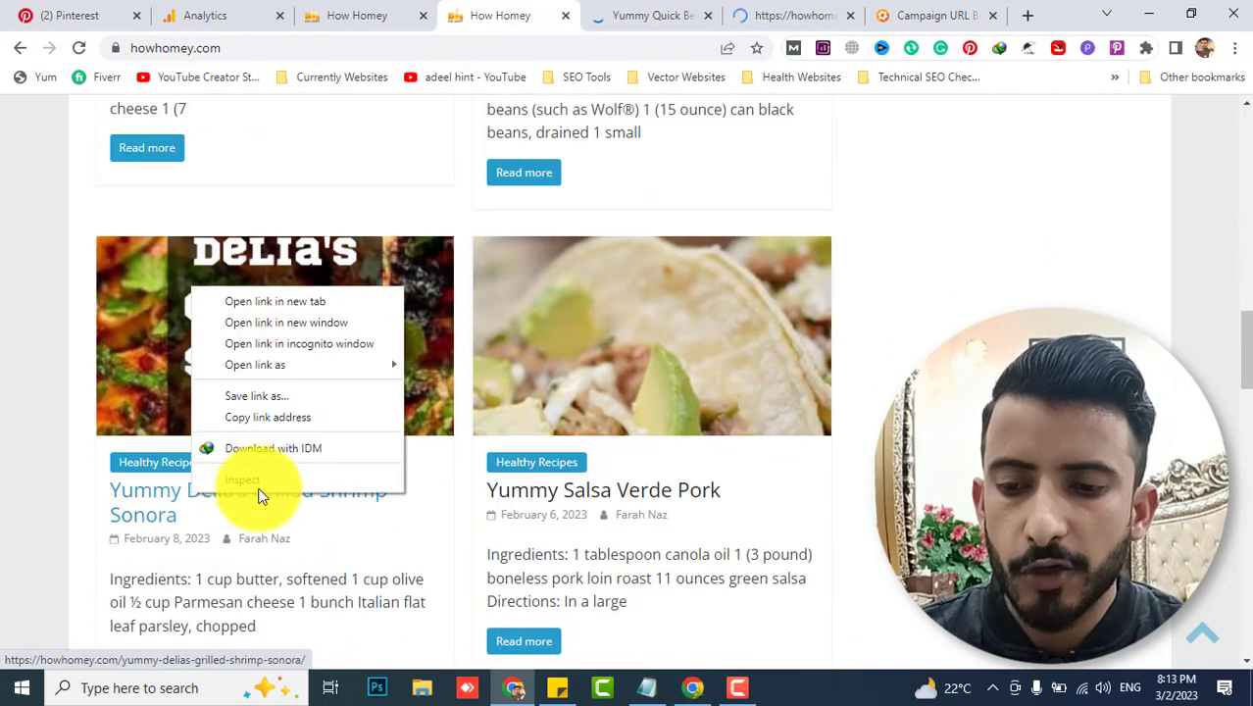
left_click(277, 301)
Copy the Yummy Quick Beef Taquitos article URL and paste it in Notepad on a new line below the tamale hash URL
left_click(571, 23)
left_click(517, 47)
key("ctrl+c")
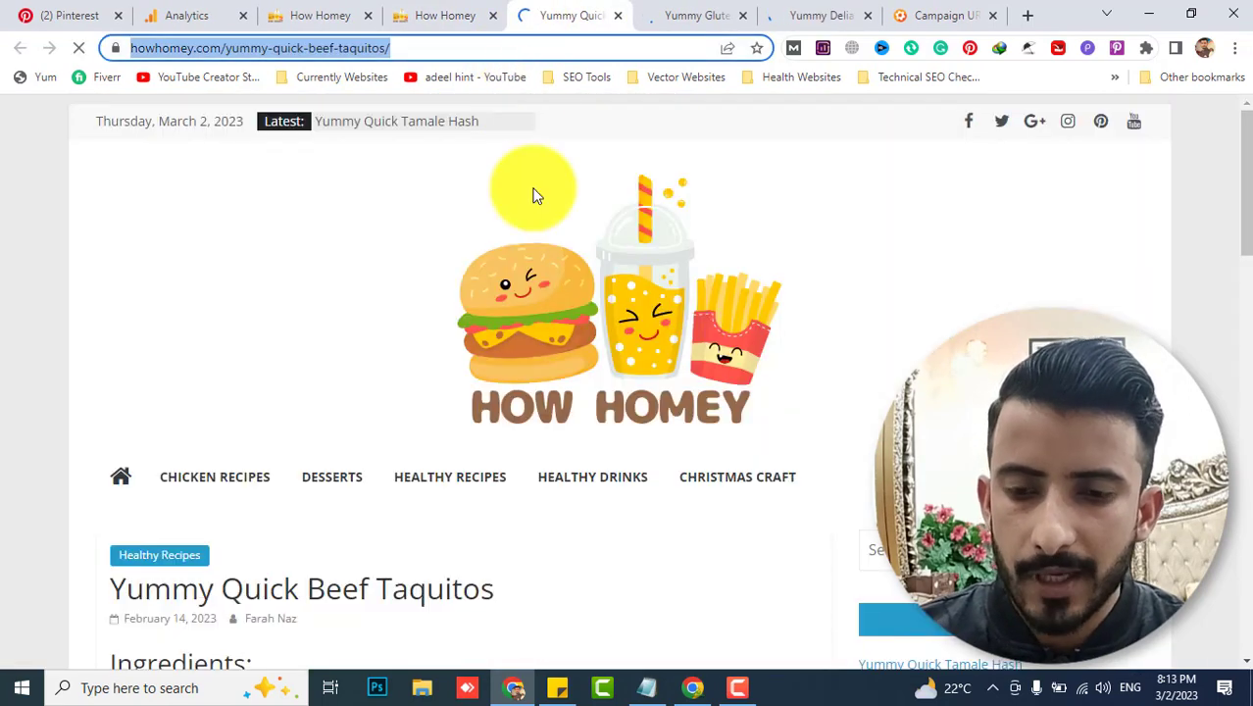
left_click(646, 687)
left_click_drag(583, 248, 597, 245)
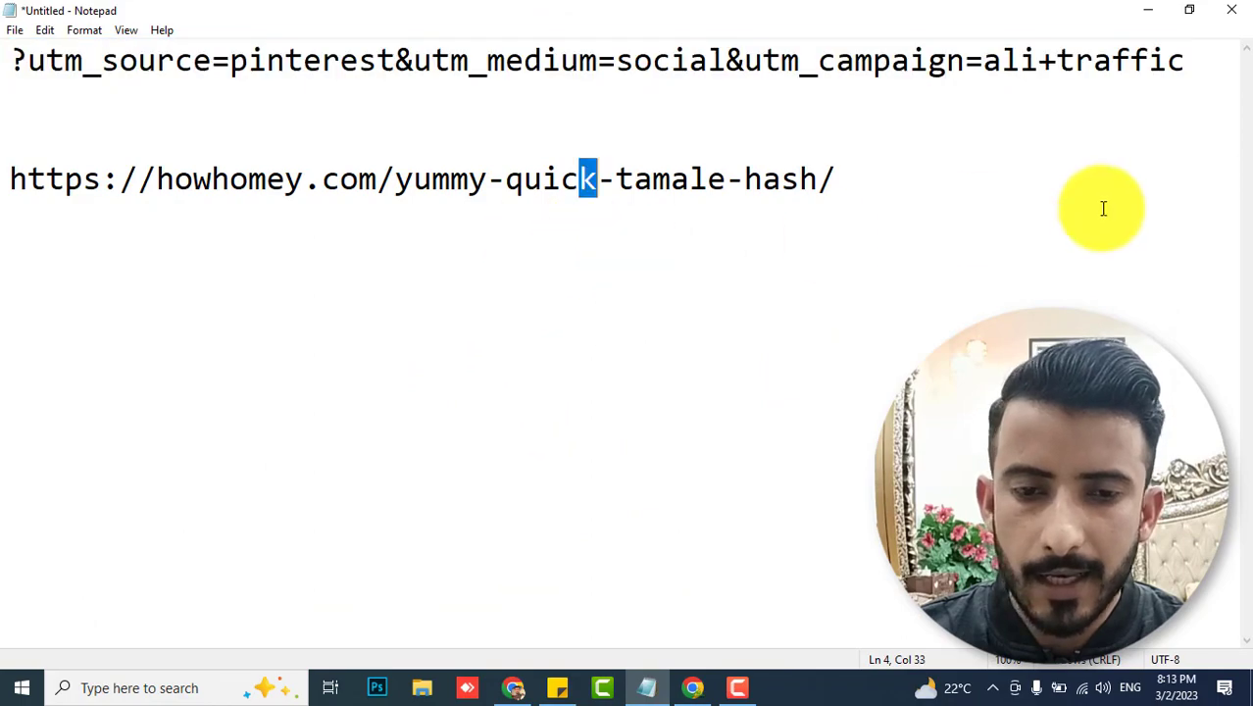
left_click(981, 202)
key("ctrl+v")
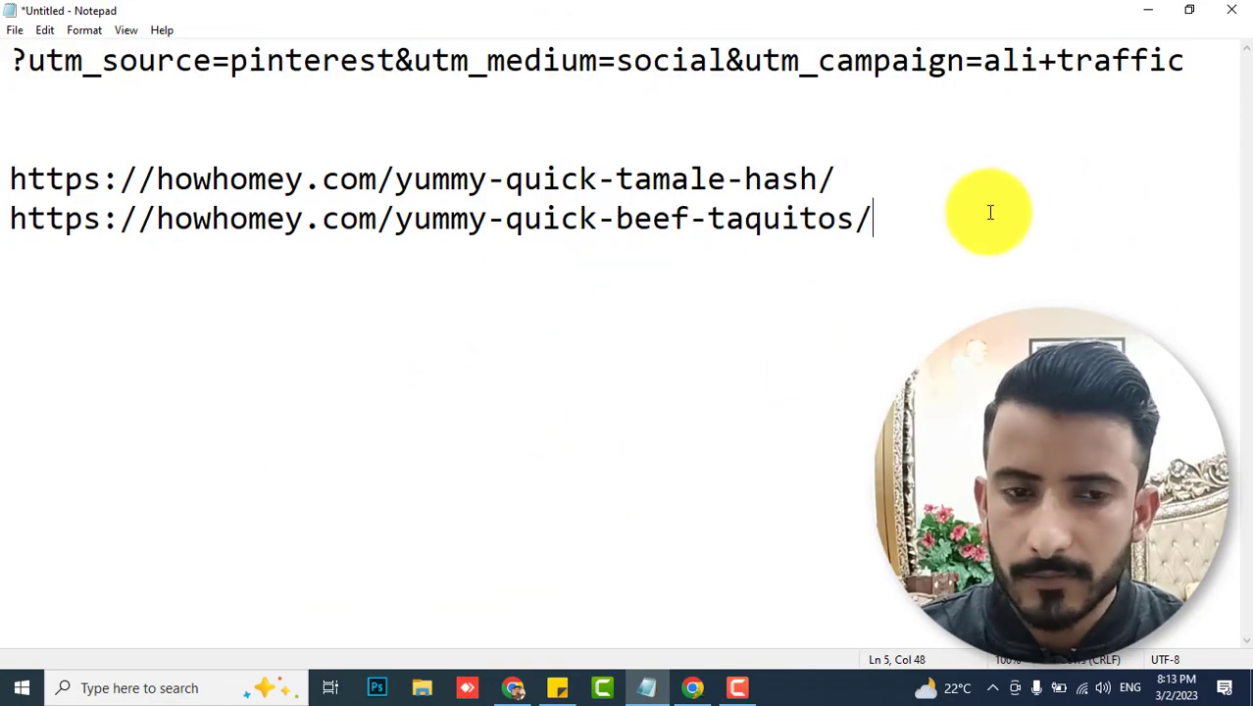
Copy the Yummy Gluten Free Mexican Lasagna article URL from Chrome and paste it on the next line in Notepad
left_click(1148, 9)
left_click(676, 24)
left_click(629, 45)
key("ctrl+c")
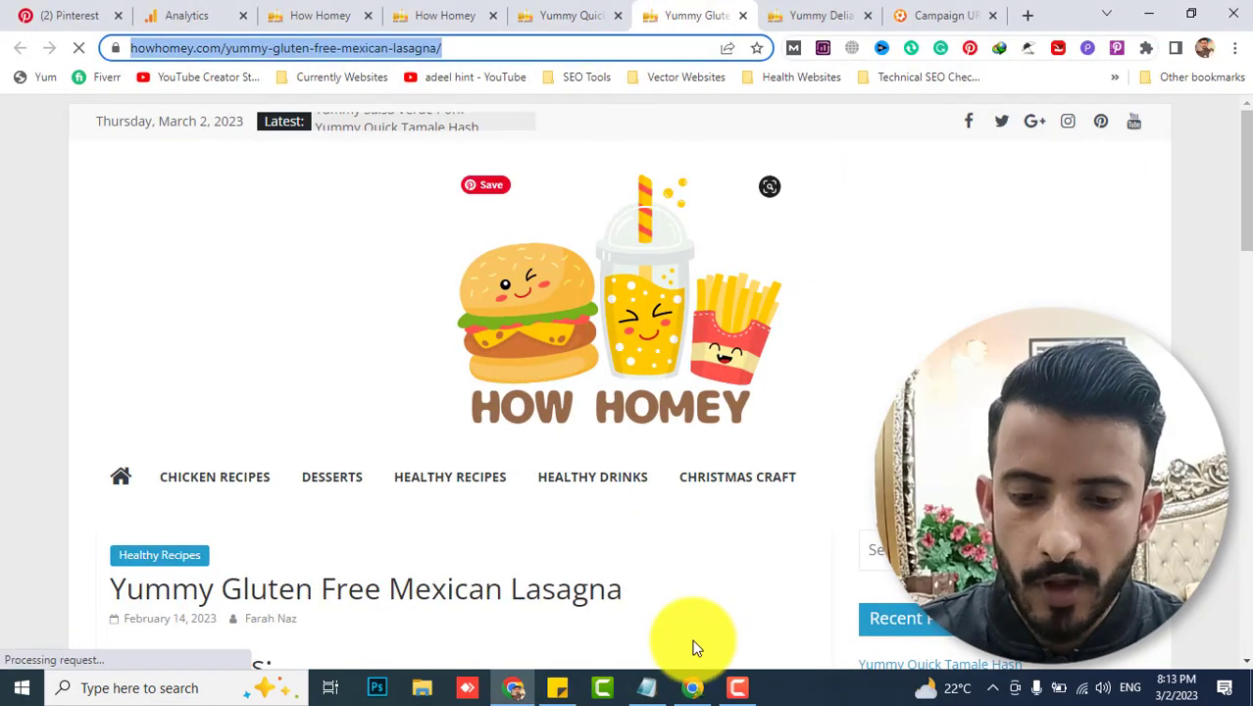
left_click(649, 687)
key("ctrl+v")
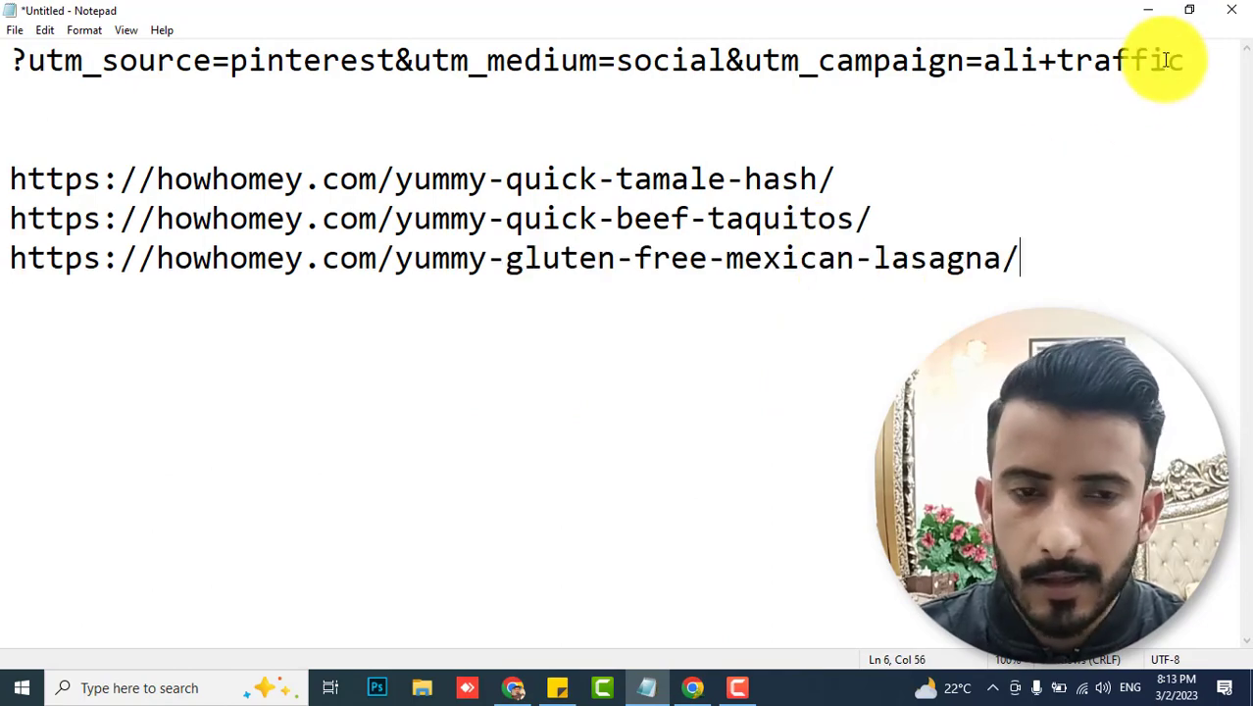
Copy the Yummy Delia's Grilled Shrimp Sonora article URL from Chrome and add it as the last line in Notepad
left_click(1147, 10)
left_click(812, 15)
left_click(656, 45)
key("ctrl+c")
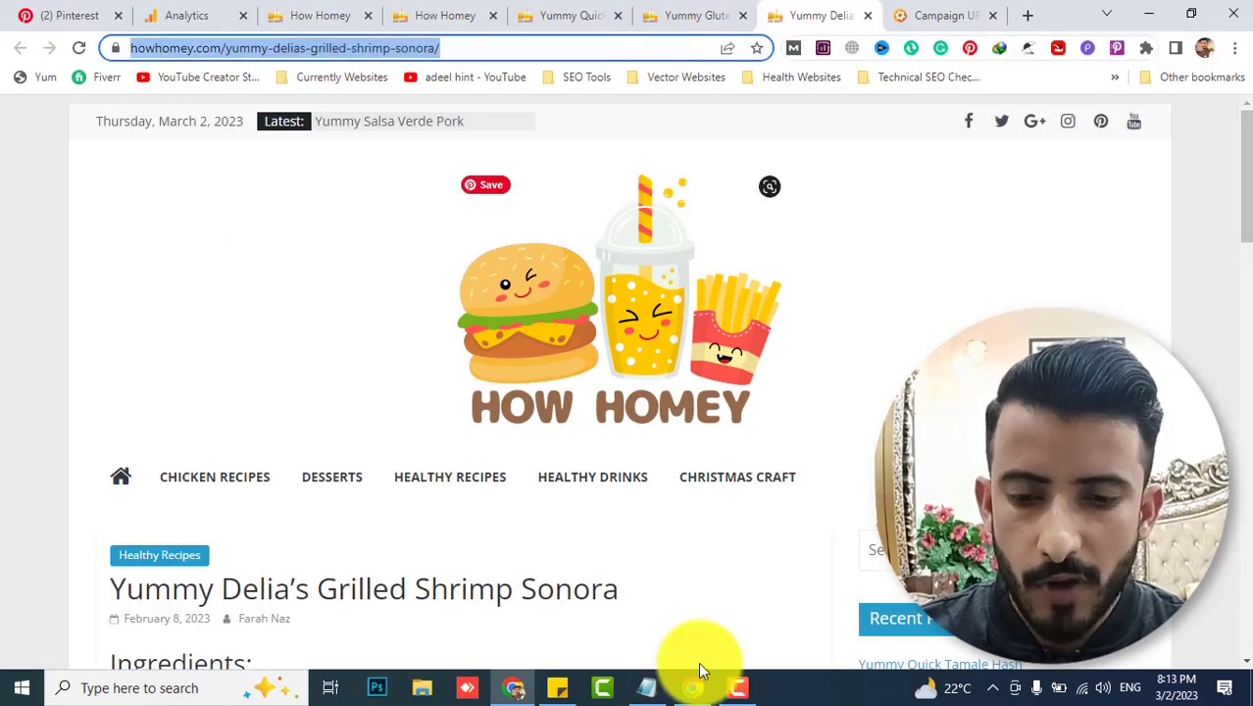
left_click(647, 686)
key("Return")
key("ctrl+v")
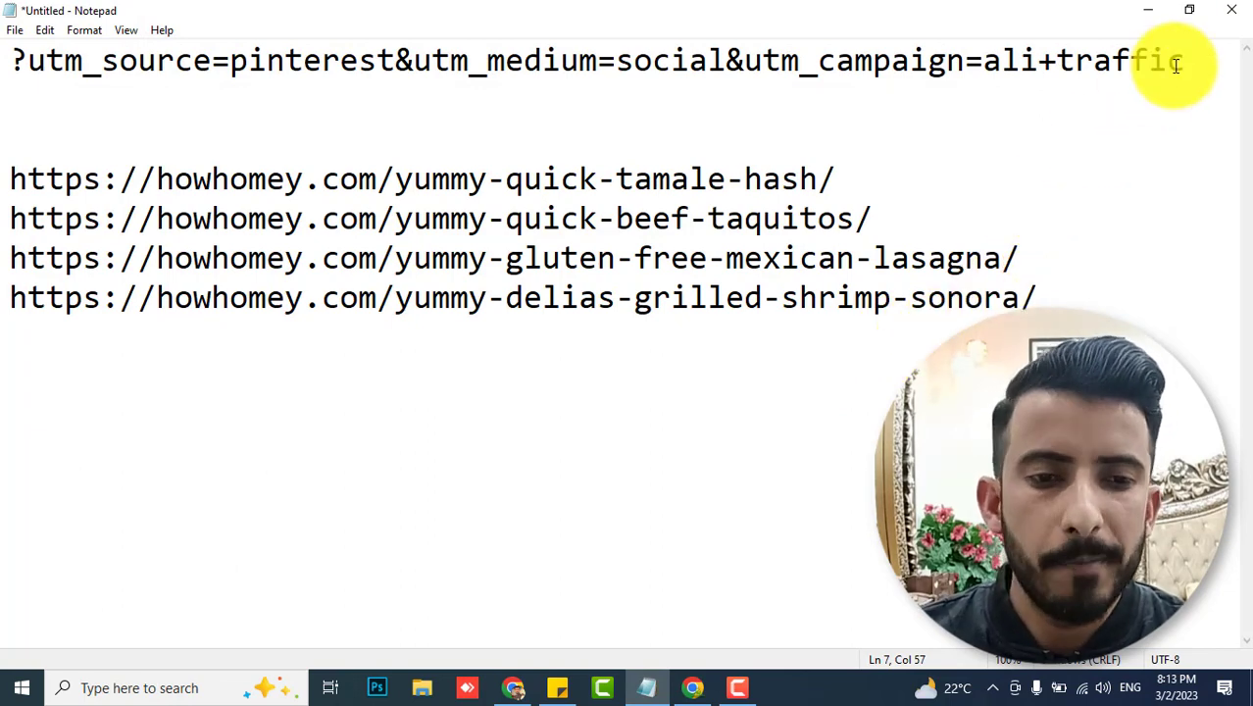
Append the UTM parameter string from the first line to the end of each of the four howhomey.com article URLs
left_click_drag(1186, 60, 12, 56)
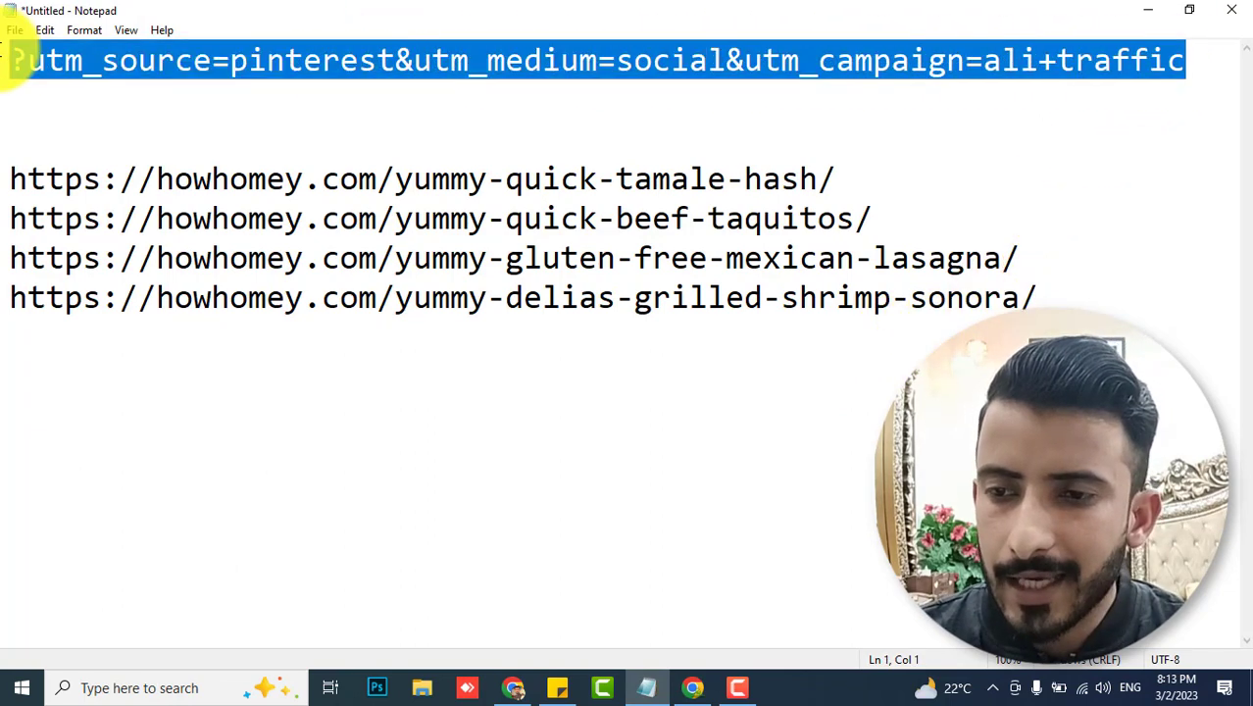
left_click(839, 180)
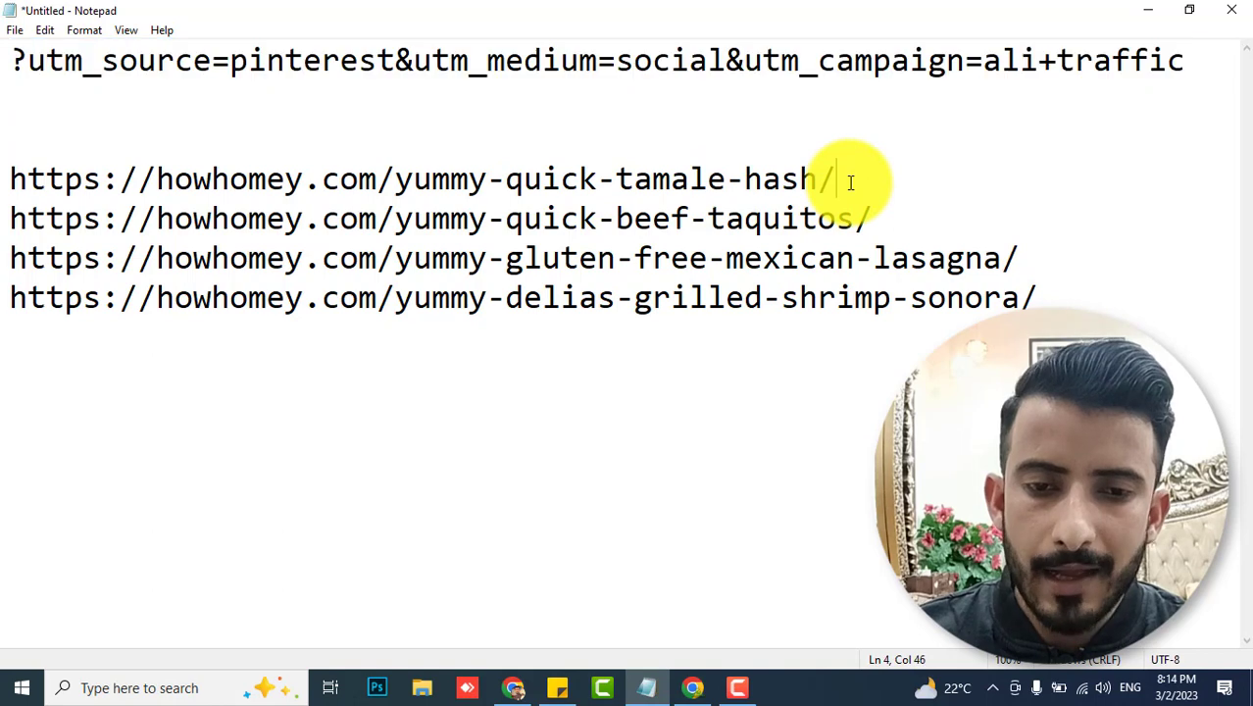
type("?utm_source=pinterest&utm_medium=social&utm_campaign=ali+traffic")
type("?utm_source=pinterest&utm_medium=social&utm_campaign=ali+traffic")
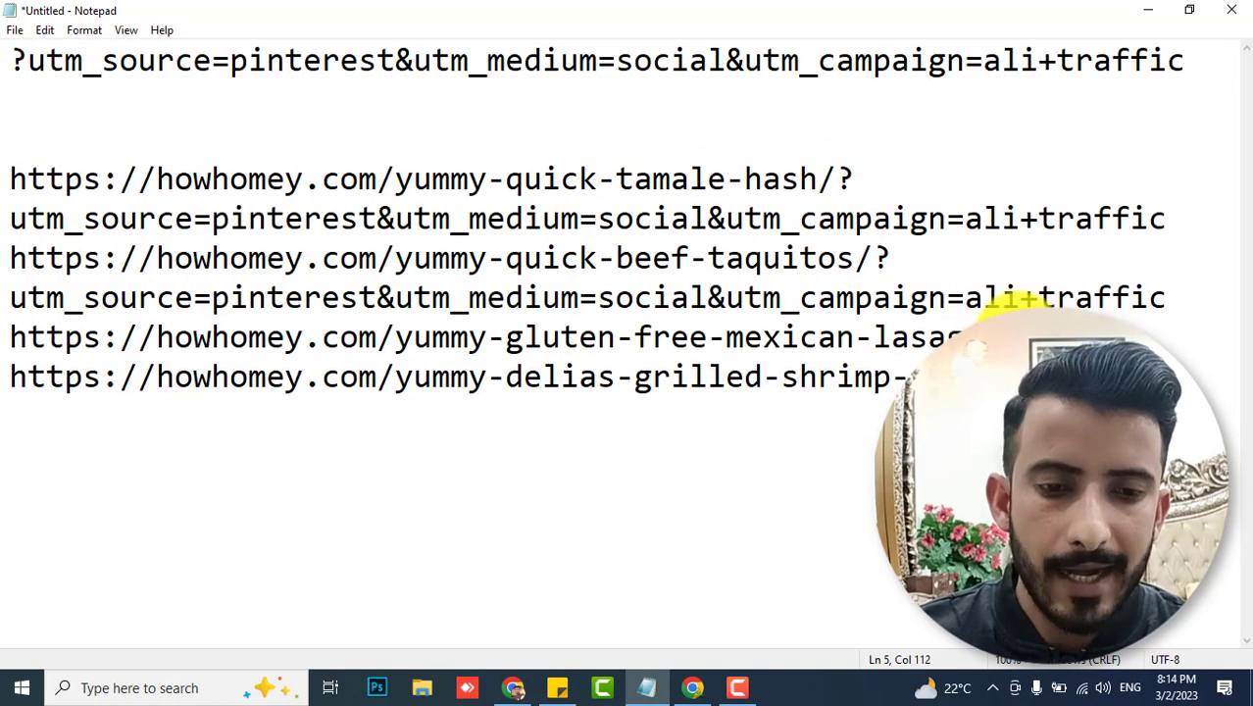
type("?utm_source=pinterest&utm_medium=social&utm_campaign=ali+traffic")
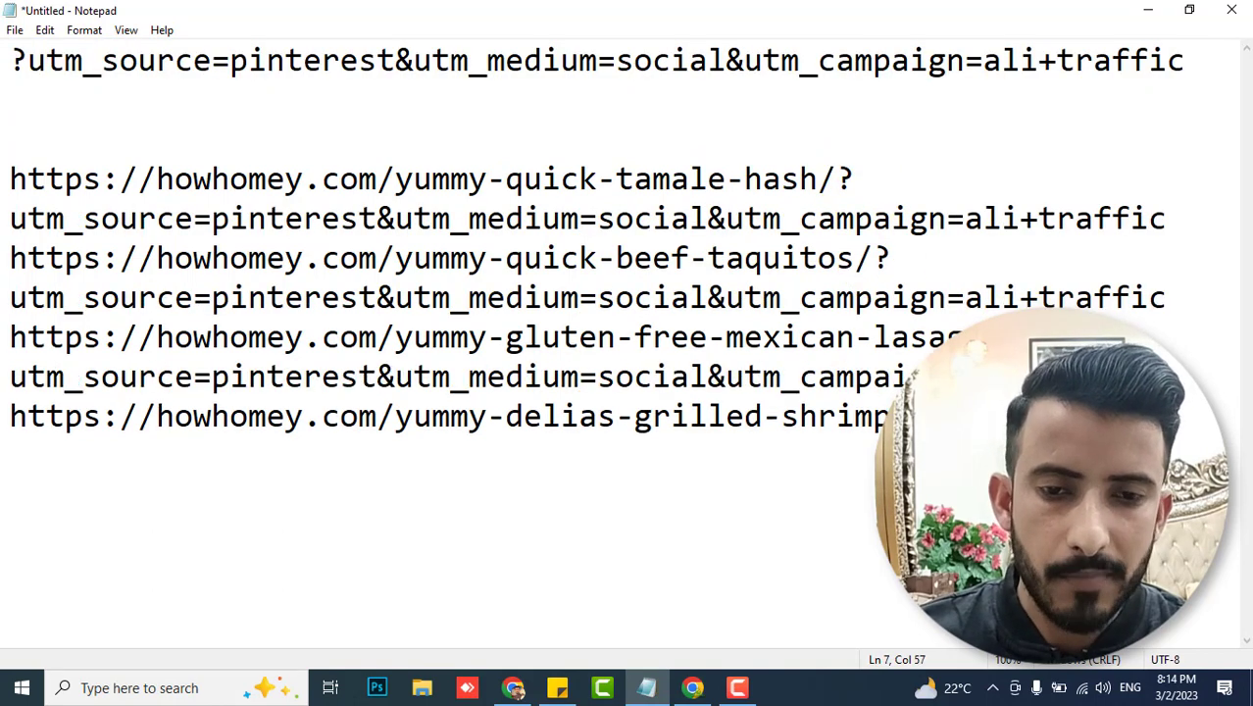
type("?utm_source=pinterest&utm_medium=social&utm_campaign=ali+traffic")
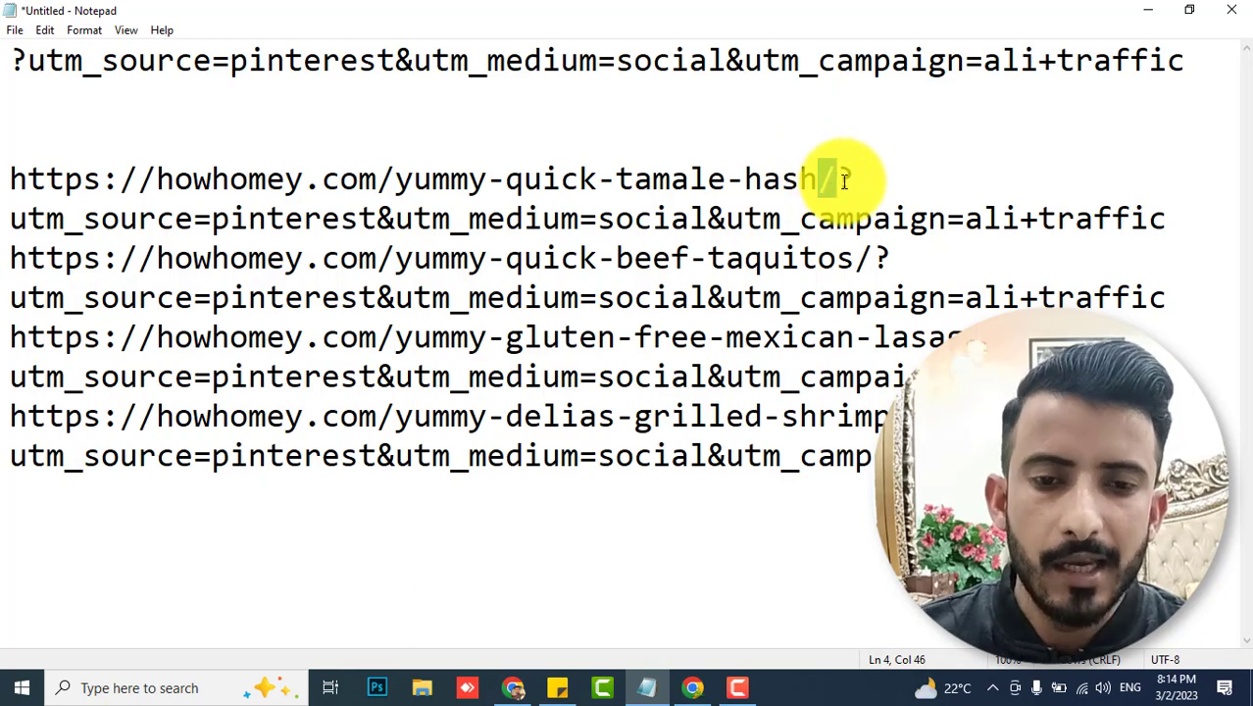
Separate the four tracking links from one another with blank lines
left_click_drag(844, 176, 1057, 229)
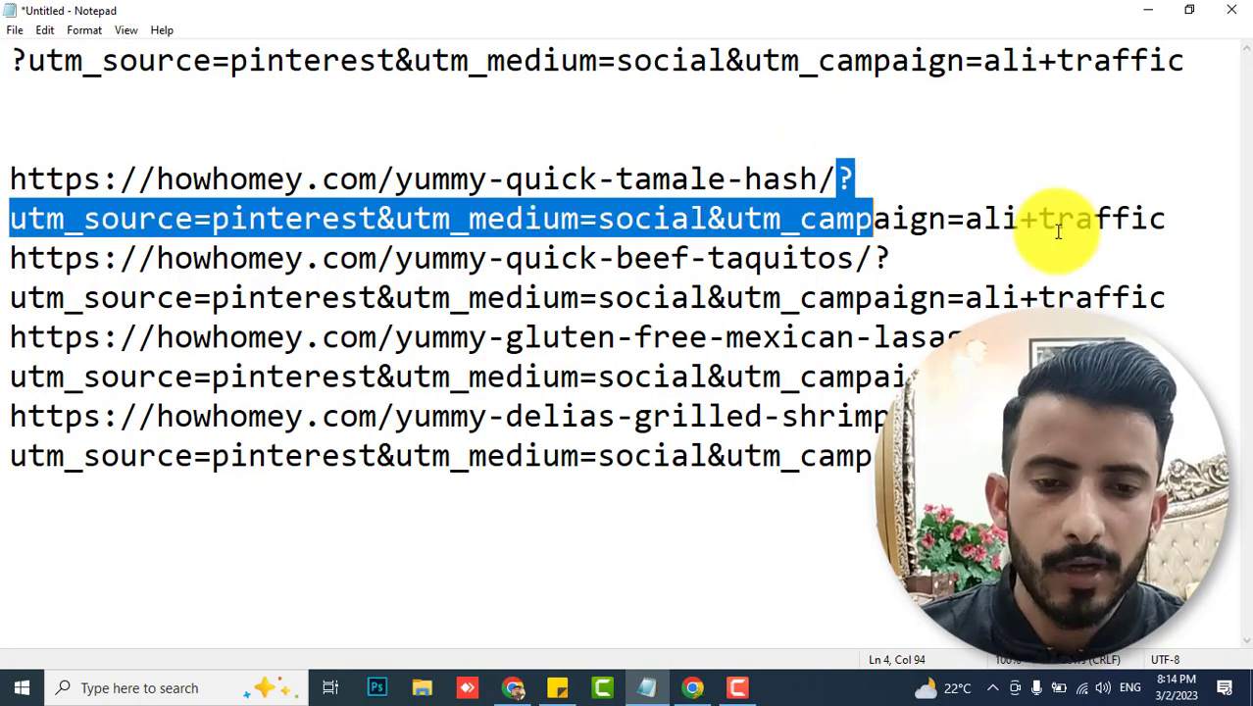
left_click(1055, 218)
key("Return")
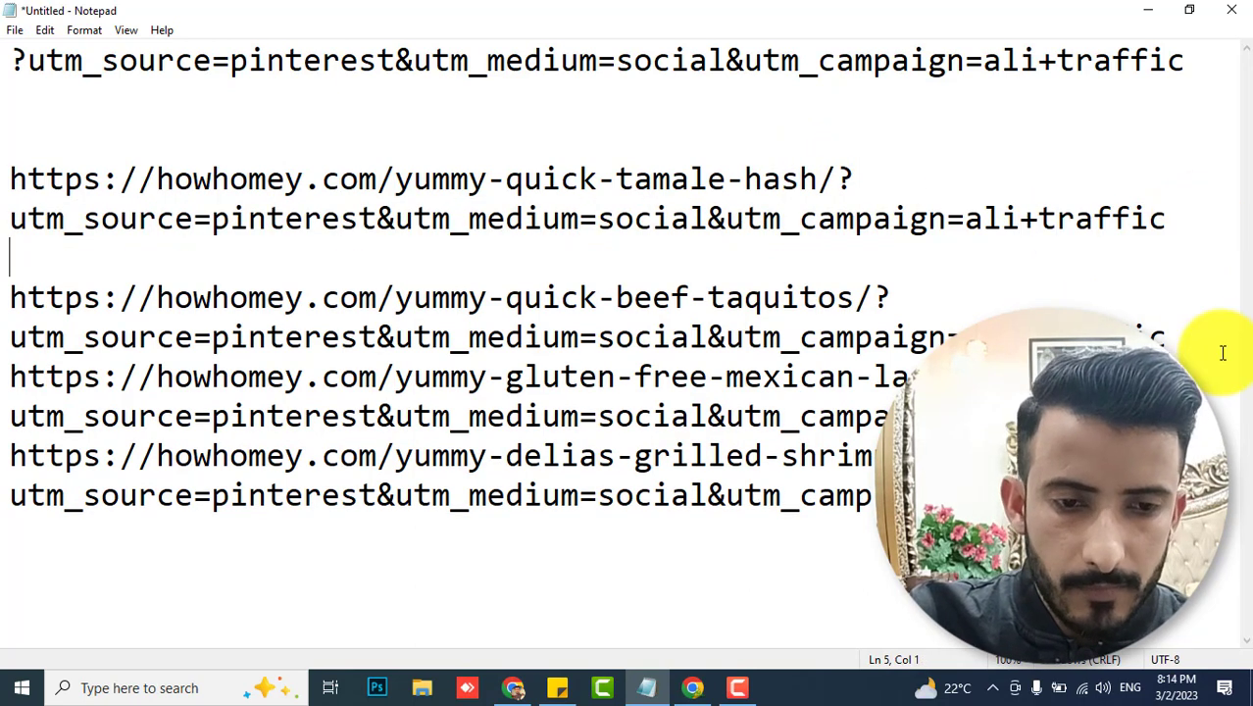
key("Return")
key("Down")
key("End")
key("Return")
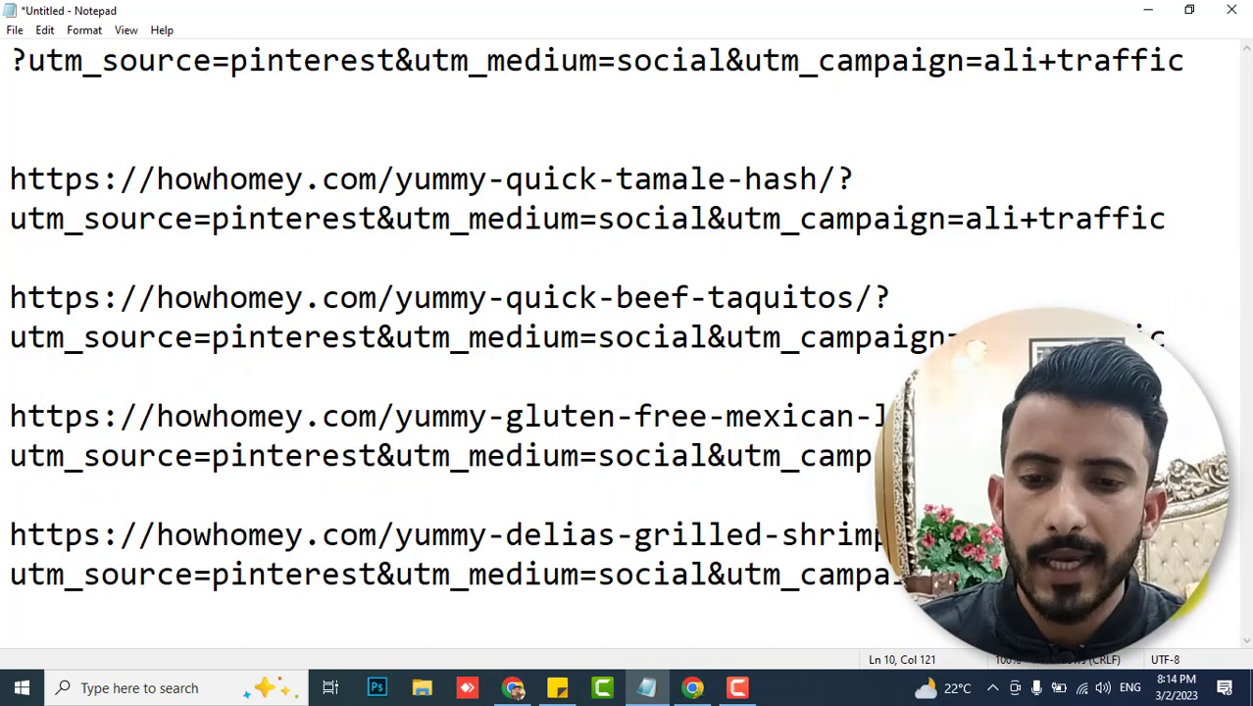
left_click_drag(901, 588, 2, 188)
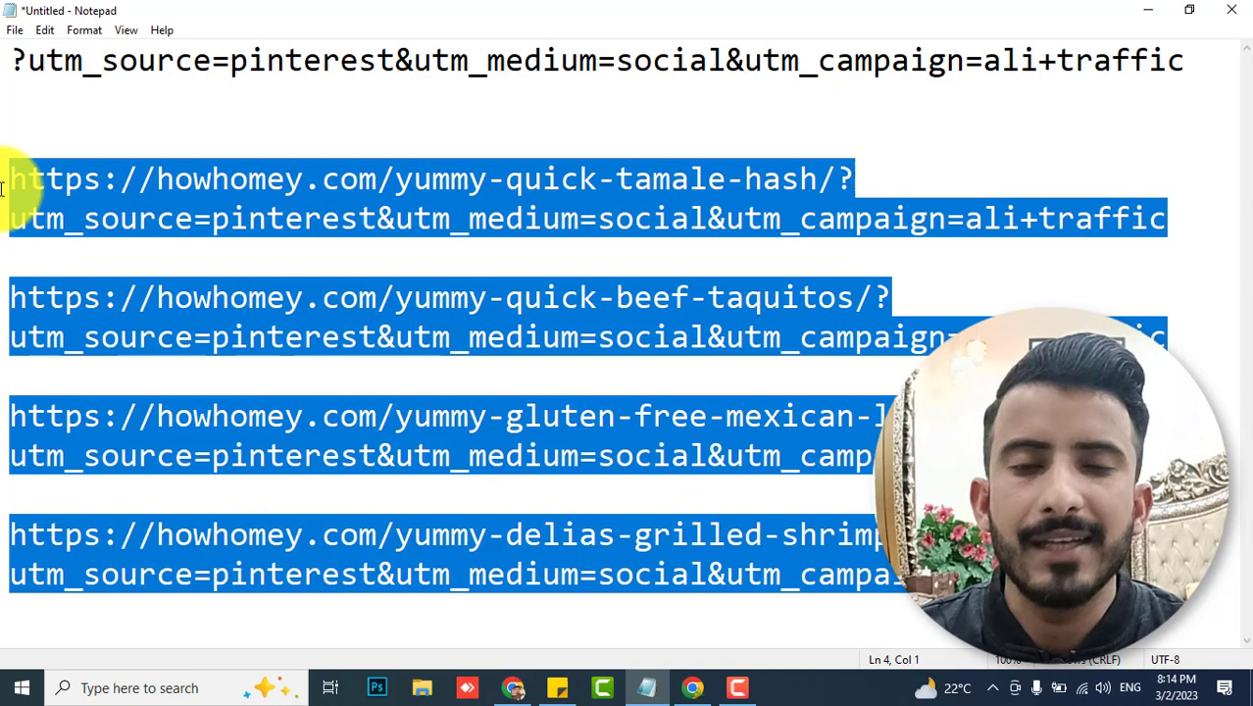
left_click(468, 259)
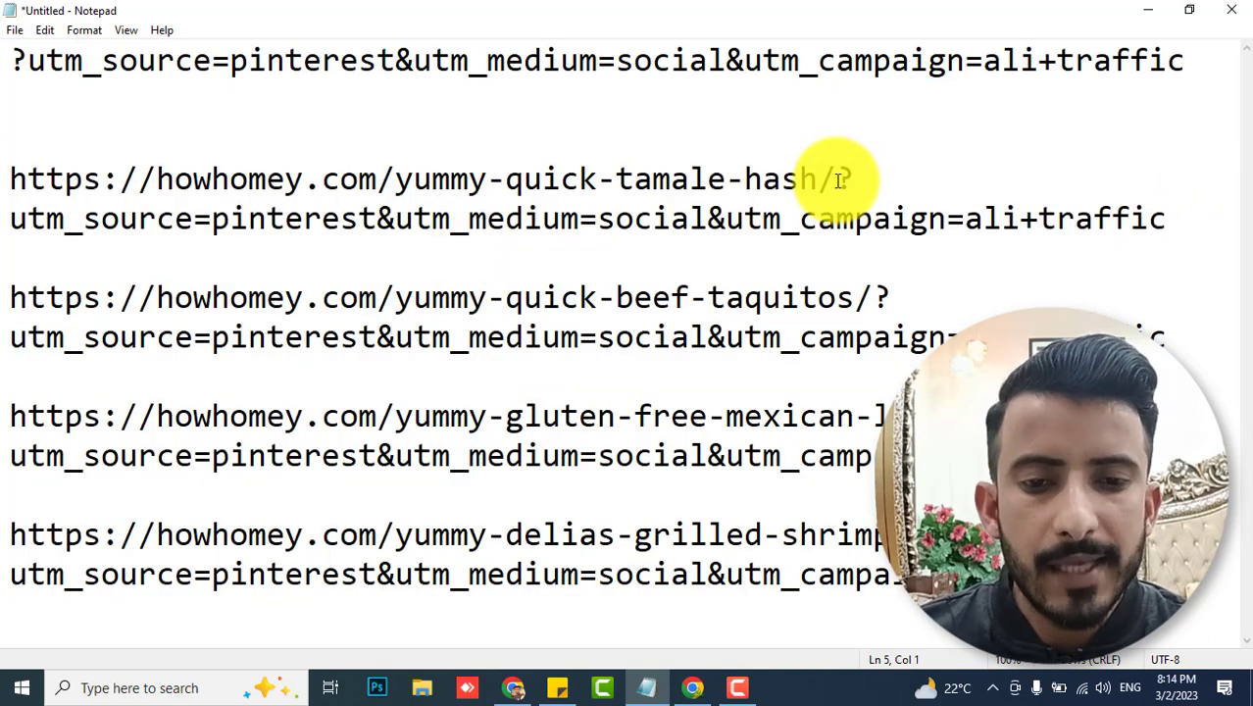
left_click_drag(835, 179, 3, 186)
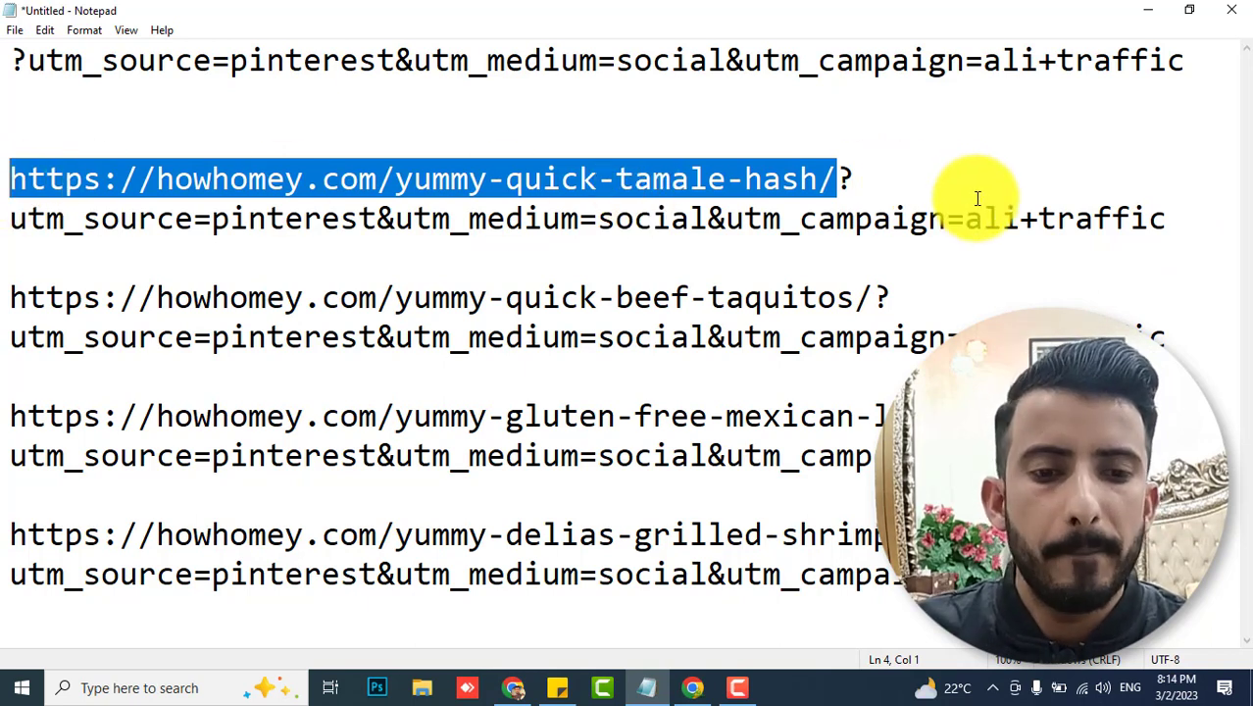
left_click_drag(1172, 217, 208, 192)
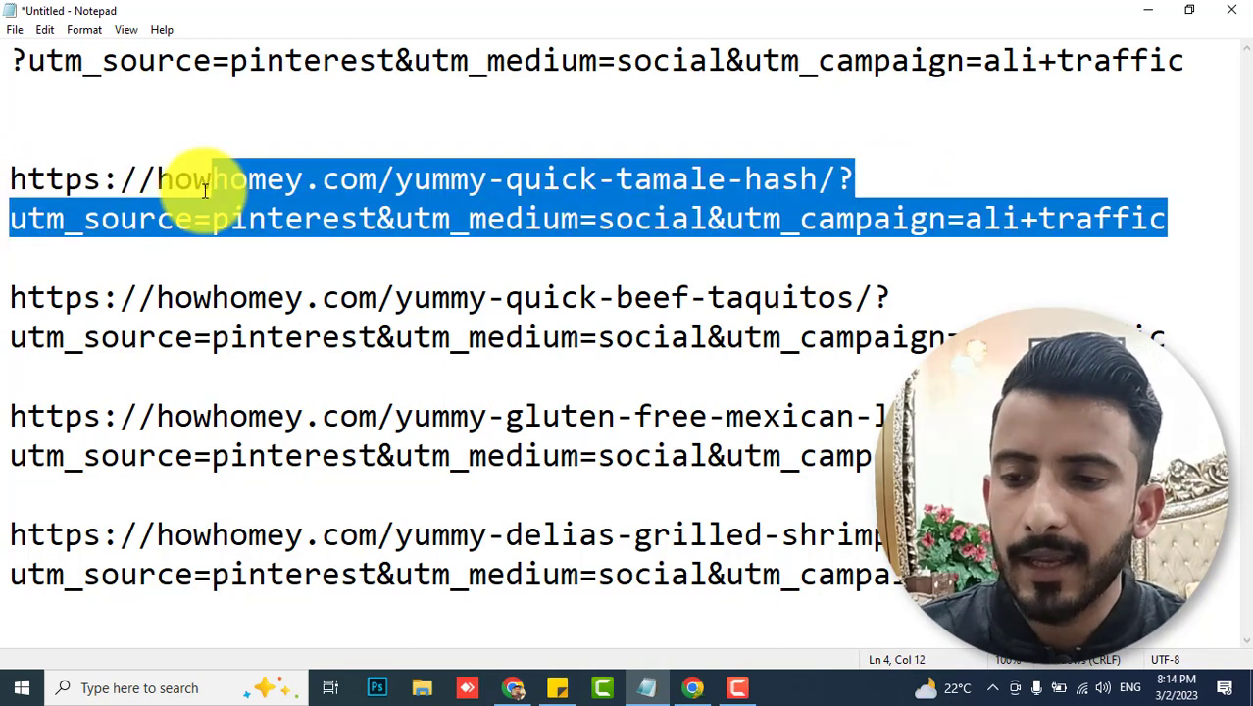
left_click(194, 209)
left_click_drag(1207, 234, 14, 167)
left_click(159, 180)
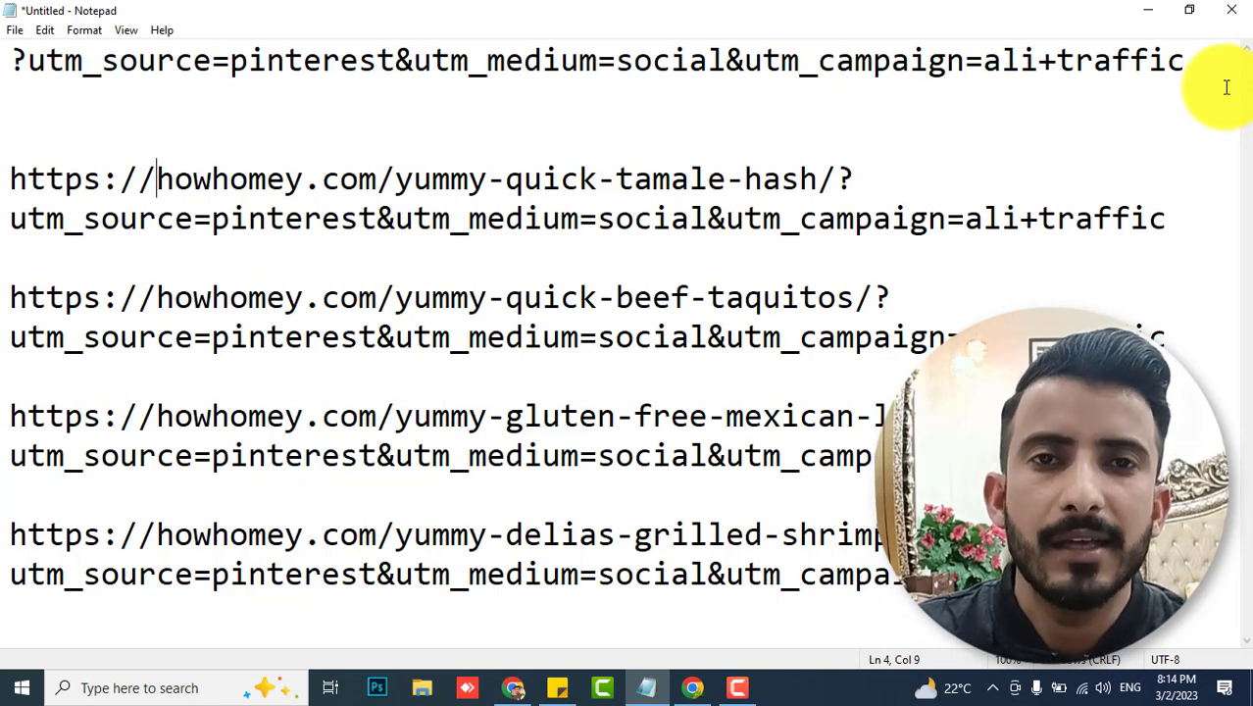
Switch to the Pinterest business hub in Chrome and start creating a new Pin
left_click(511, 686)
left_click(98, 14)
left_click(390, 130)
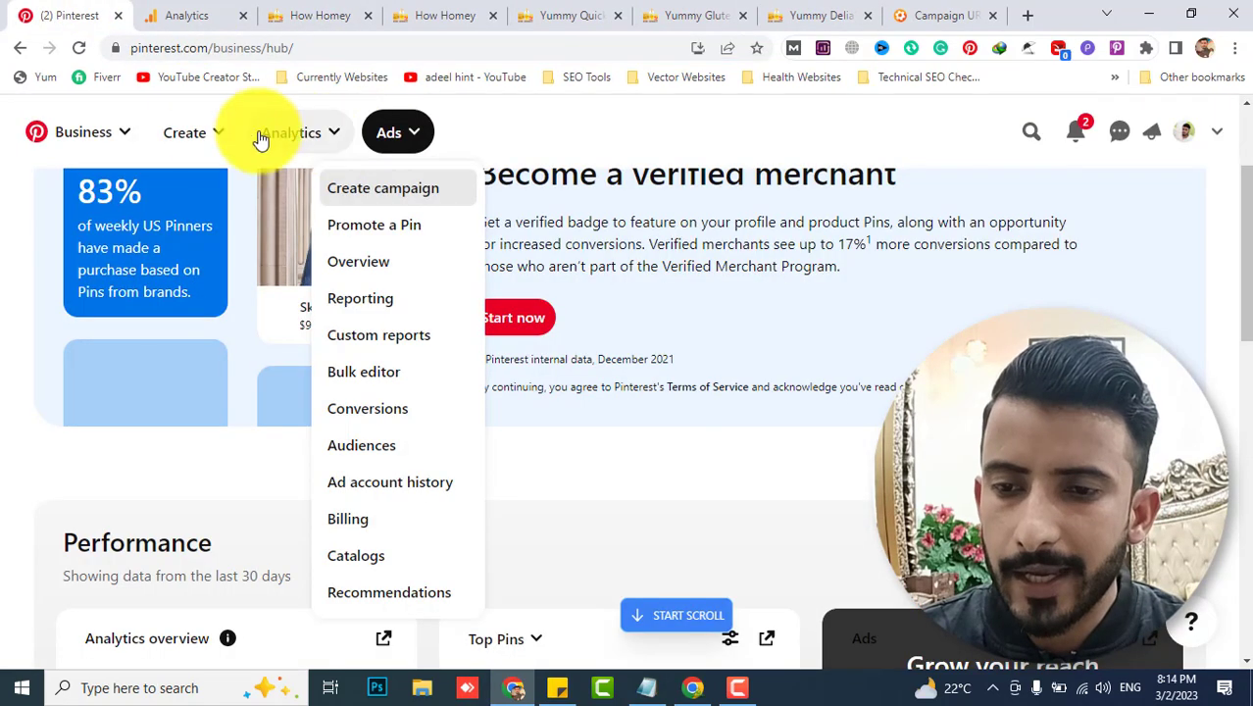
left_click(213, 137)
left_click(187, 185)
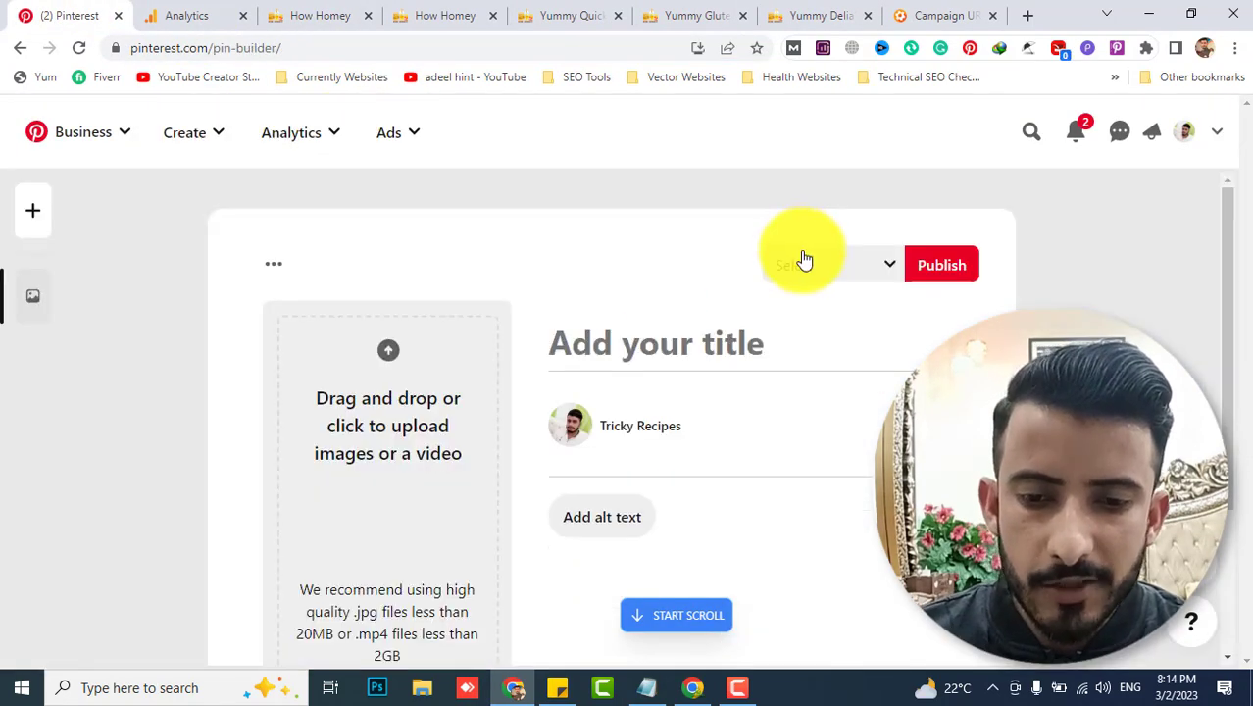
Copy the tamale hash tracking link from Notepad and paste it as the new Pin's destination link in Chrome
scroll(644, 470, "down", 3)
left_click(635, 493)
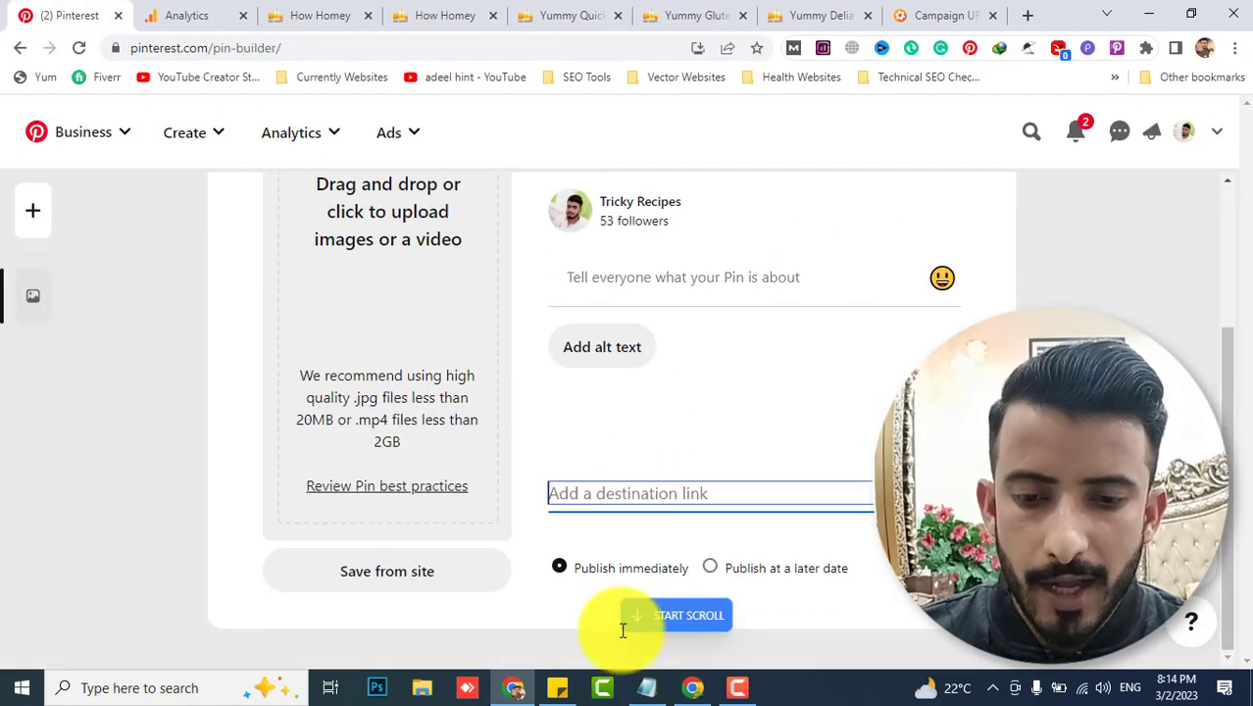
left_click(646, 687)
left_click_drag(1222, 210, 8, 177)
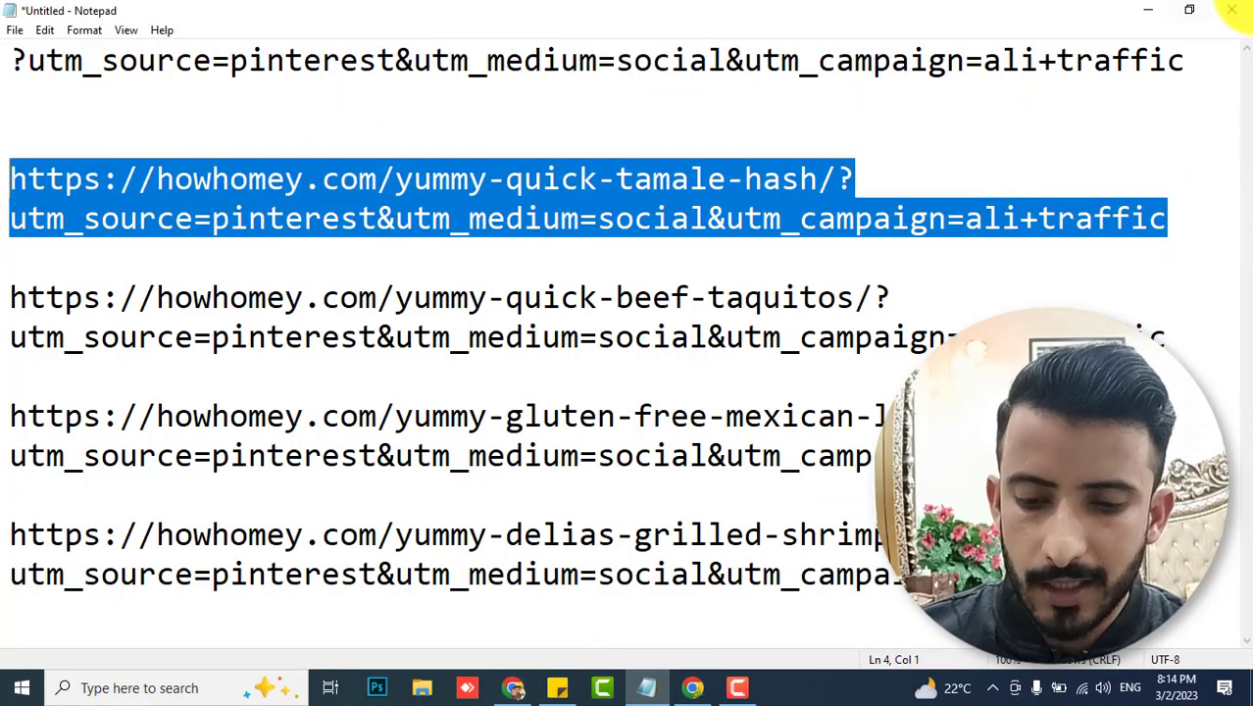
left_click(1147, 11)
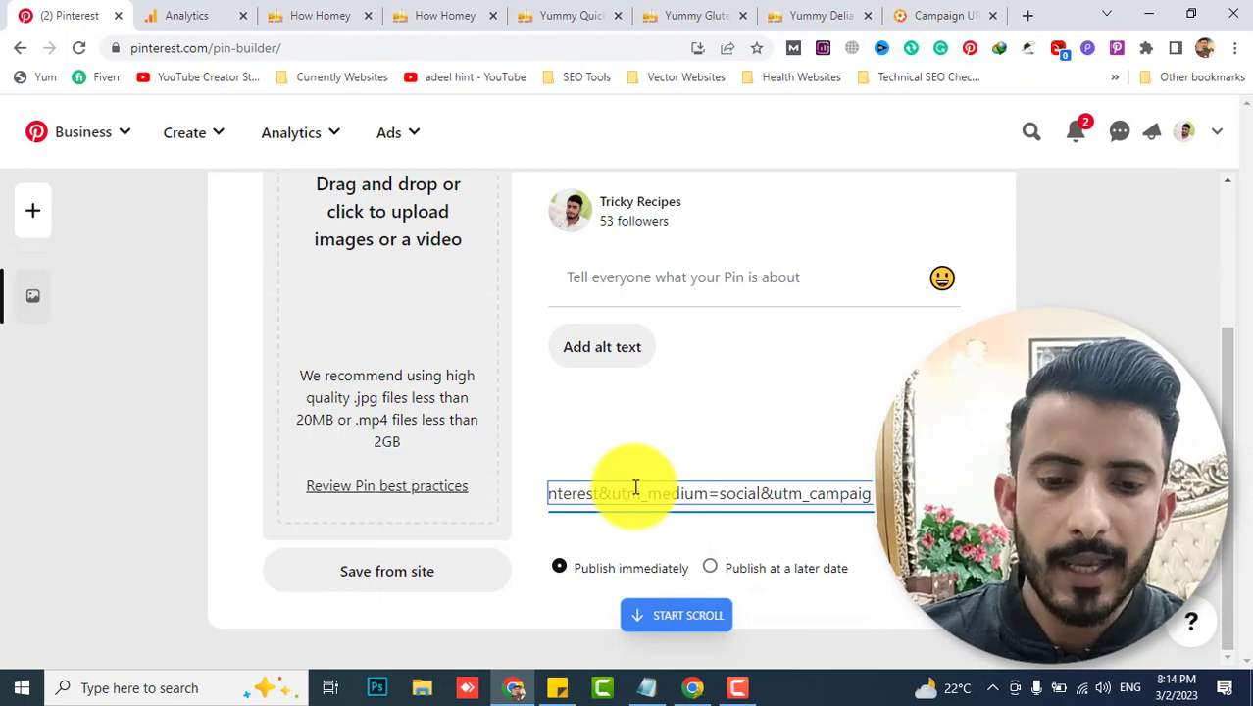
left_click(642, 687)
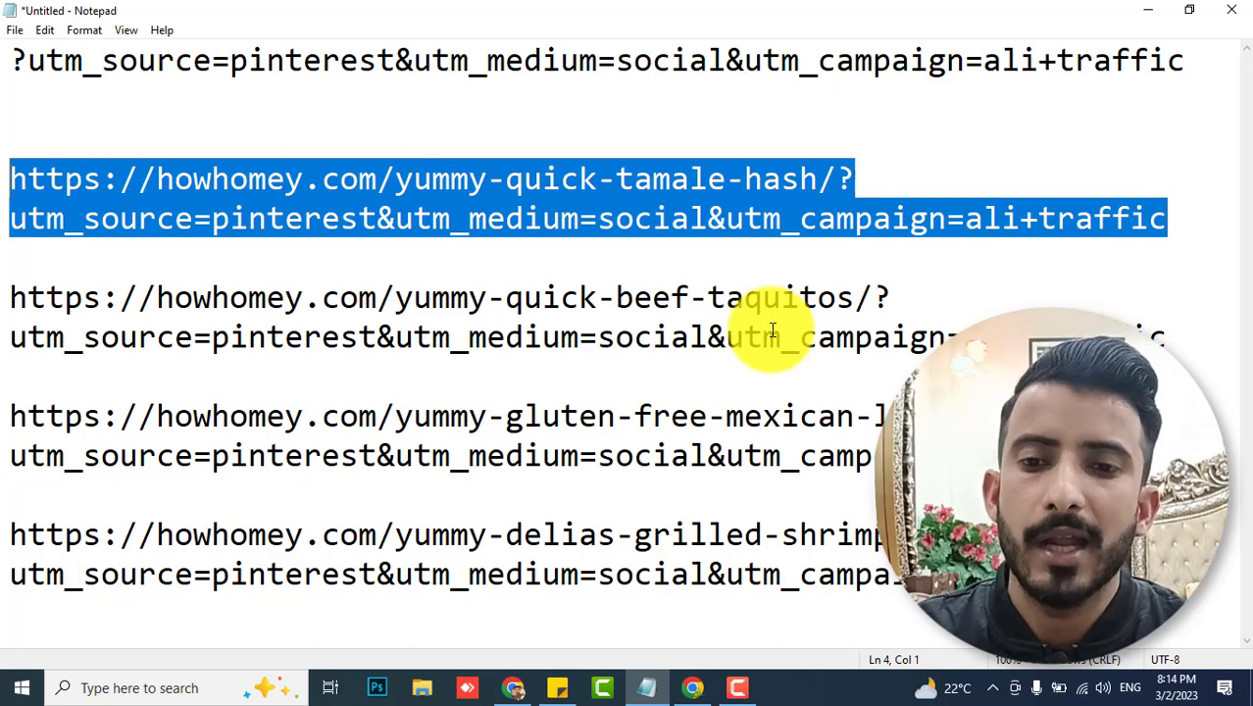
left_click_drag(1220, 57, 2, 29)
left_click(647, 93)
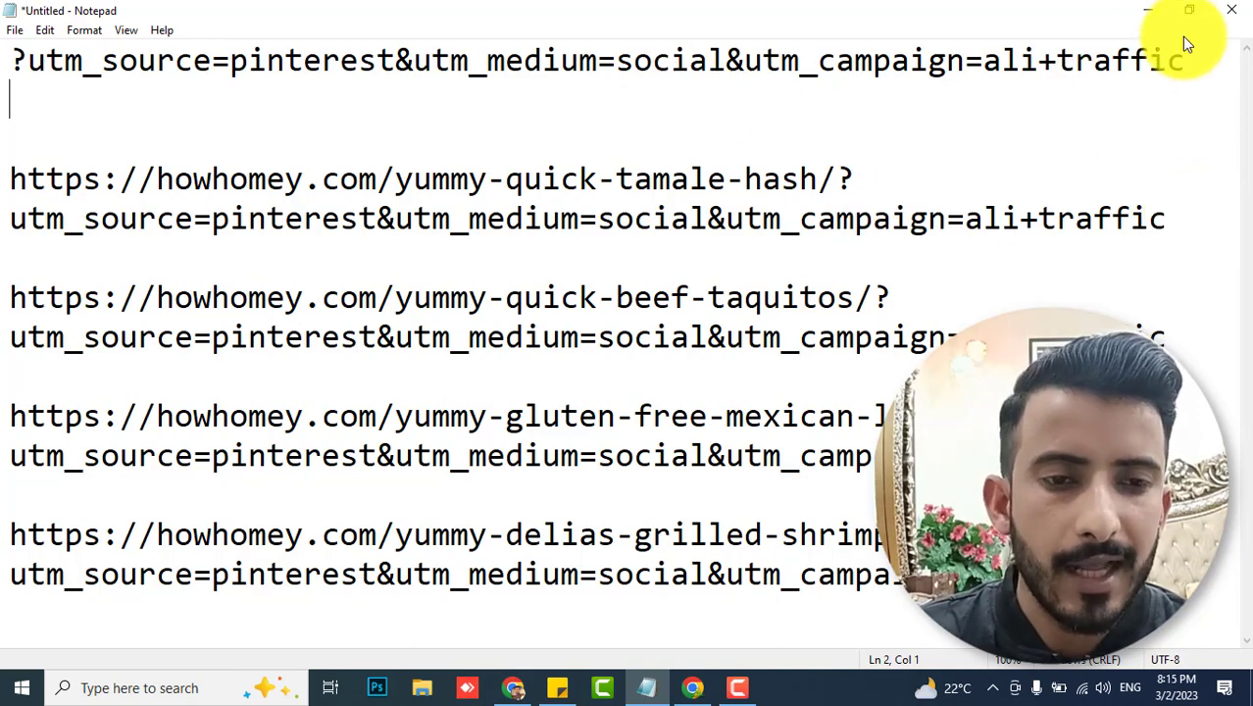
left_click(1148, 10)
left_click(759, 492)
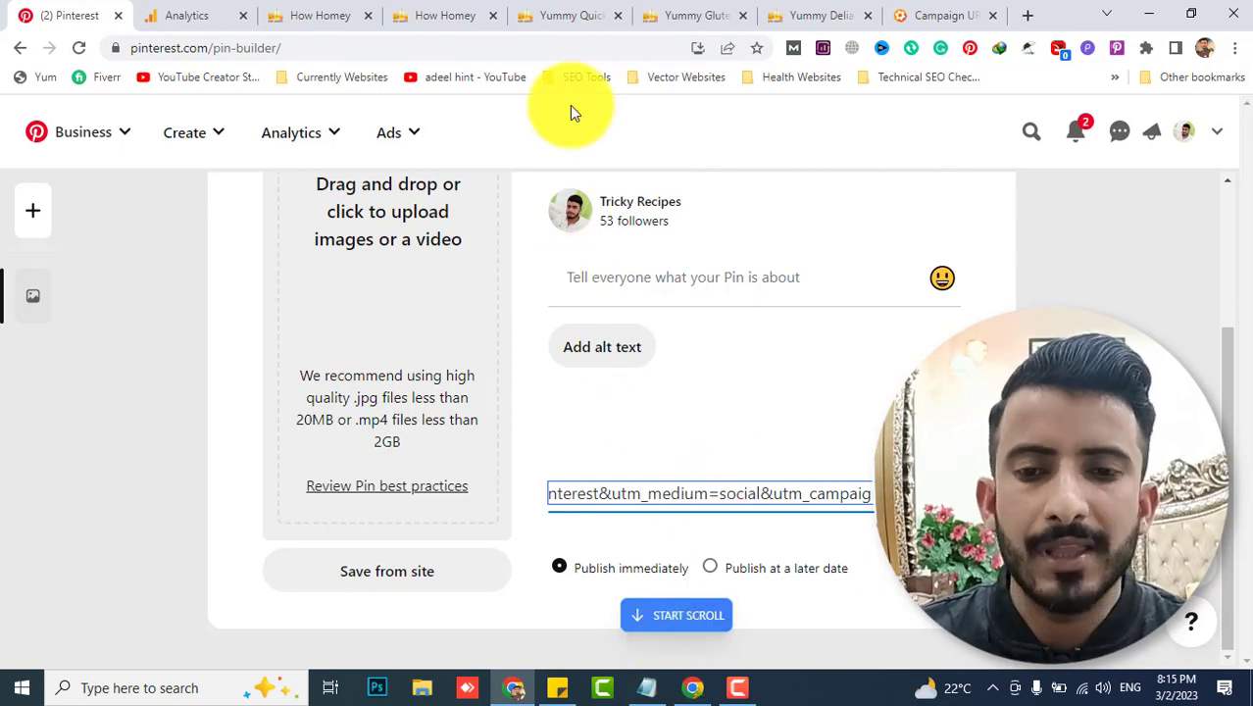
Move the Yummy Quick Beef Taquitos browser tab directly beside the Pinterest tab and return to the Pin draft
left_click(441, 10)
left_click_drag(608, 10, 201, 8)
left_click(90, 12)
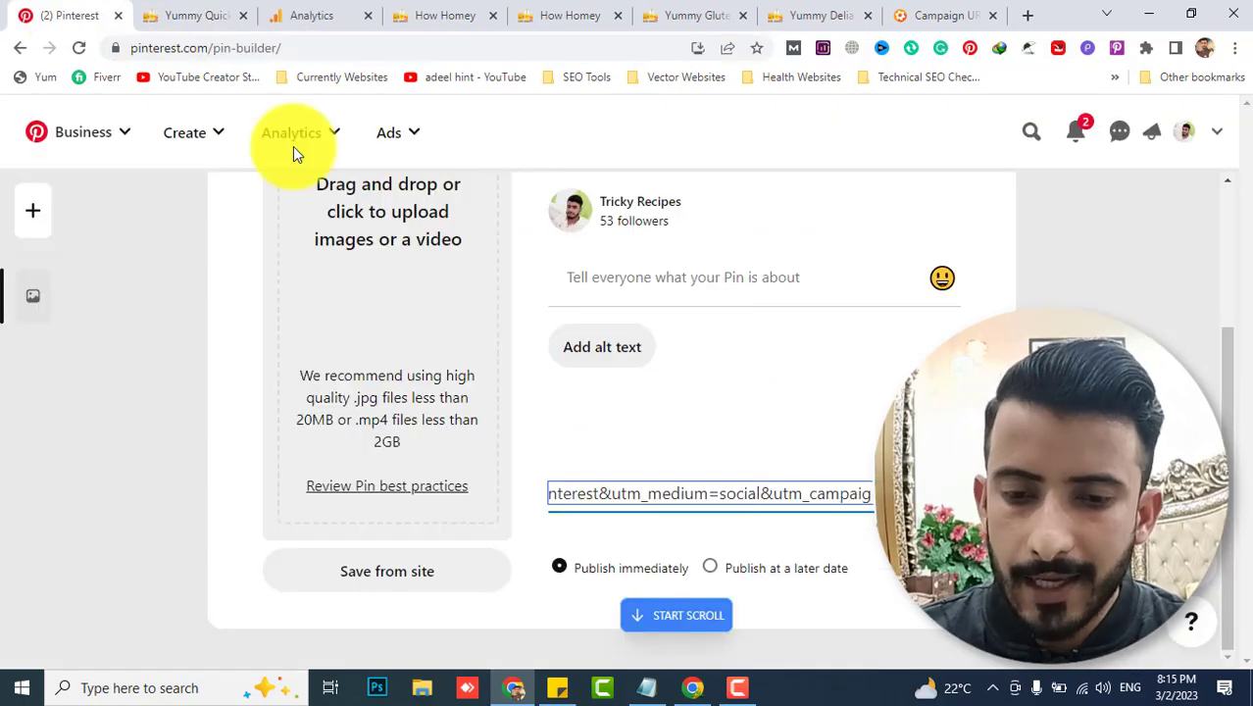
Copy the tamale hash tracking link from Notepad again and re-paste it as the Pin's destination link
left_click(646, 687)
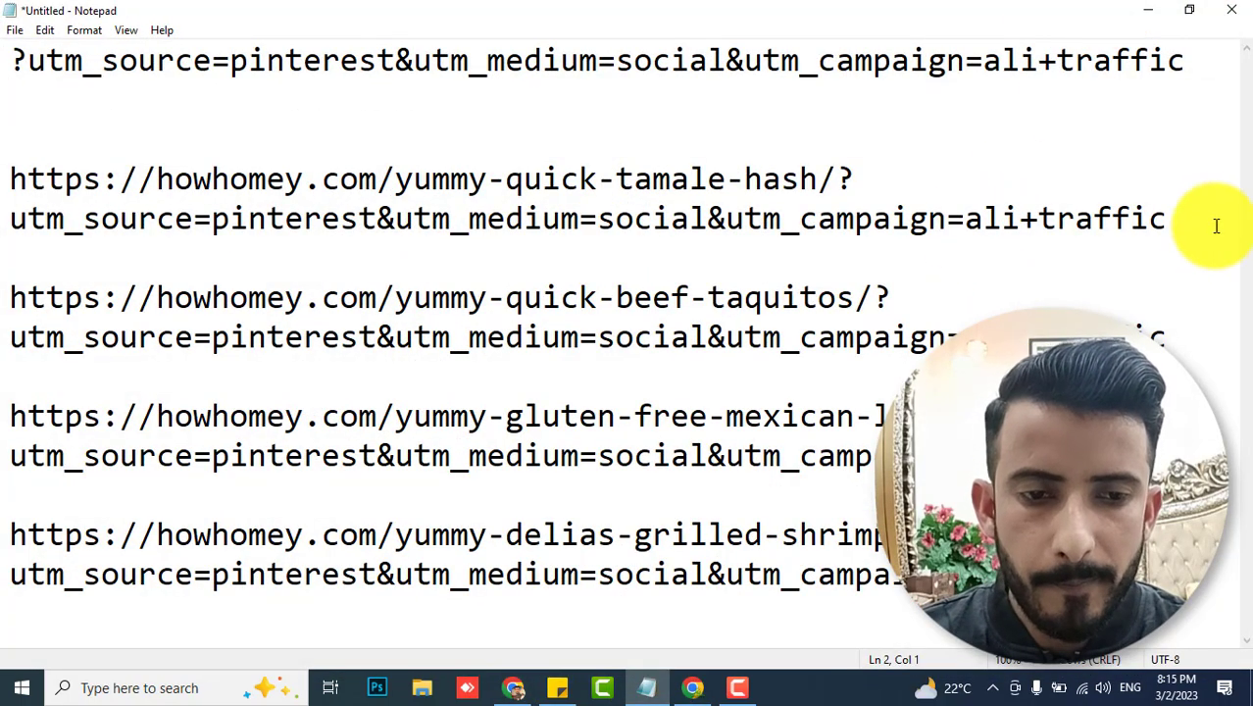
left_click_drag(1214, 221, 2, 152)
key("ctrl+c")
left_click(1129, 8)
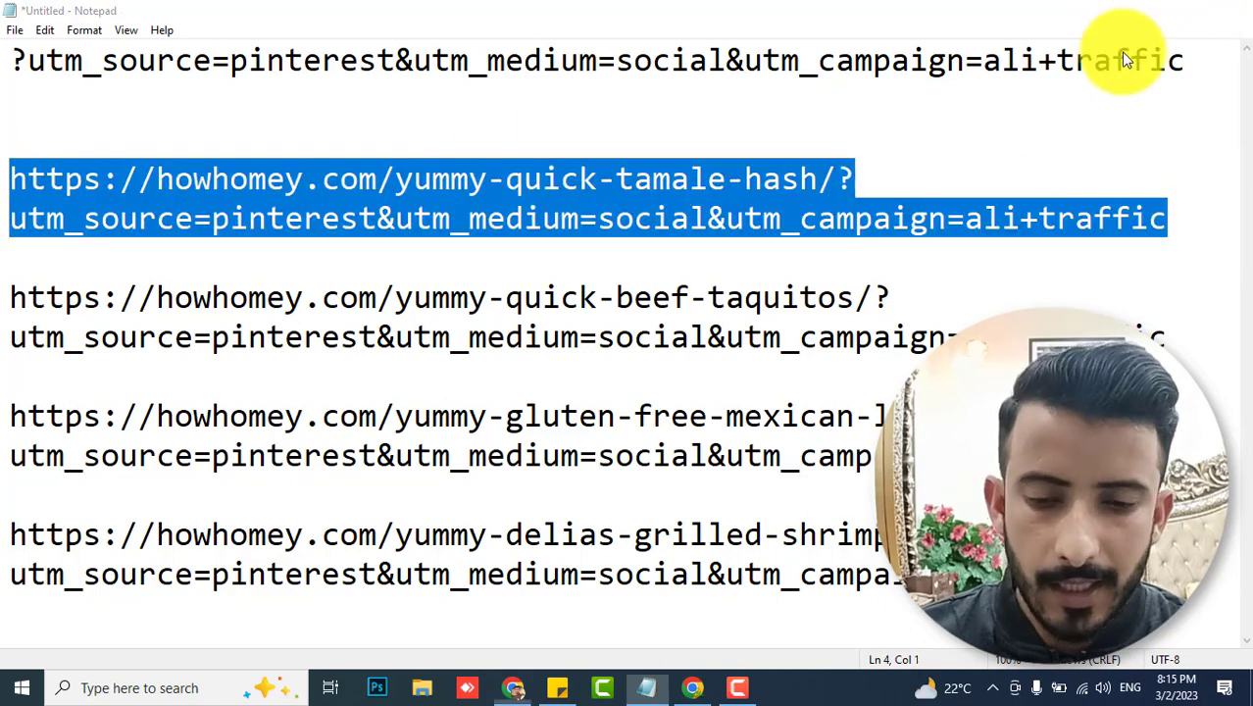
key("ctrl+v")
key("ctrl+z")
key("ctrl+v")
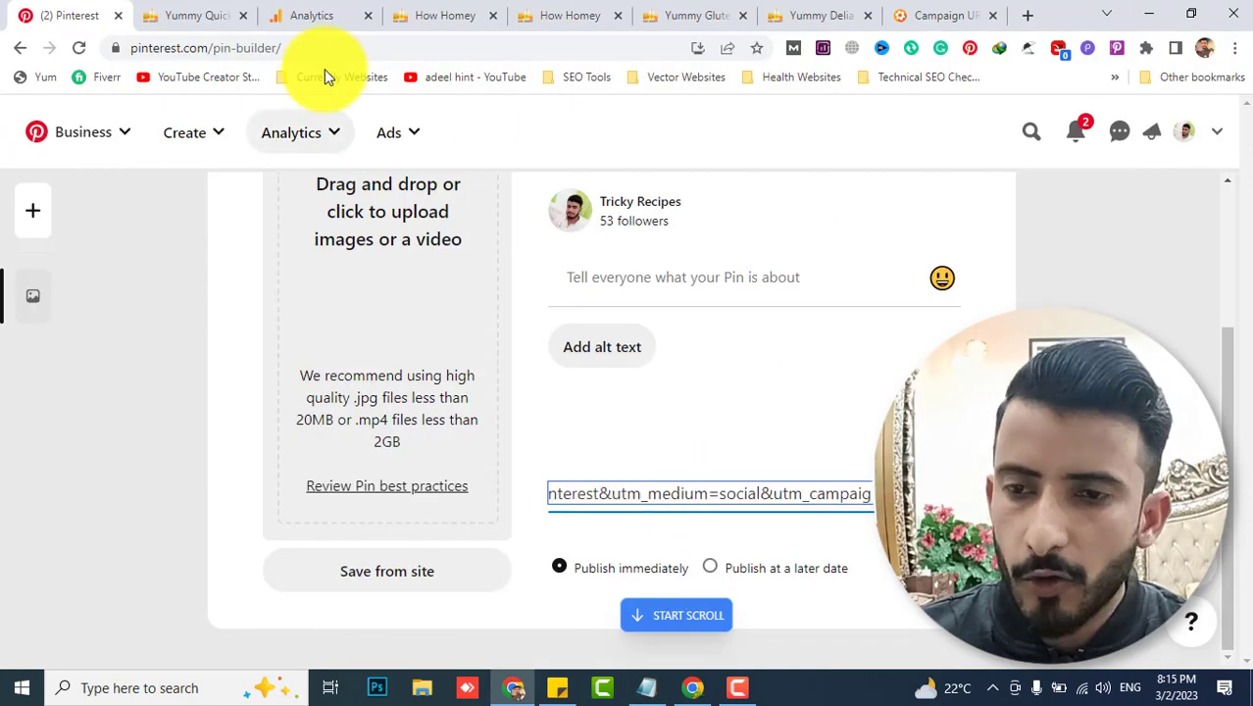
Look at the plain URL of the Yummy Quick Beef Taquitos article
left_click(196, 15)
left_click(224, 47)
left_click(277, 51)
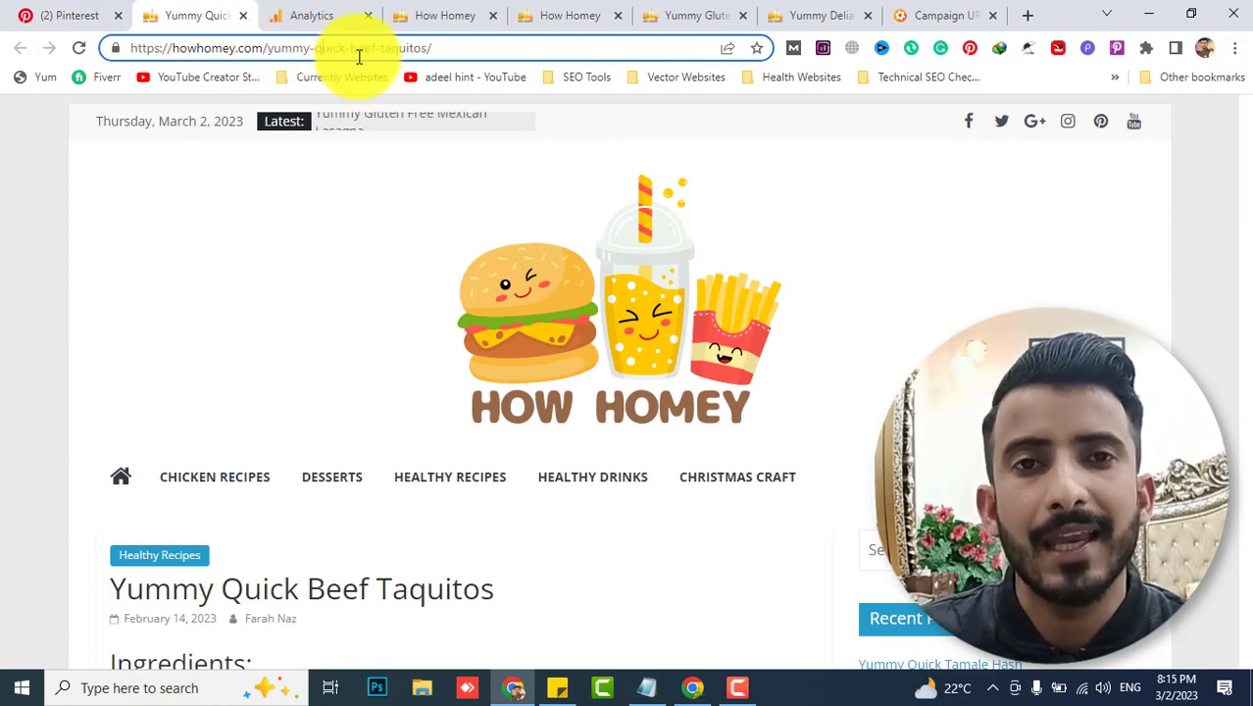
Fill in the Pin draft with "Test Pin" as title, description and alt text, and add the sunset painting image
left_click(60, 13)
scroll(672, 318, "up", 2)
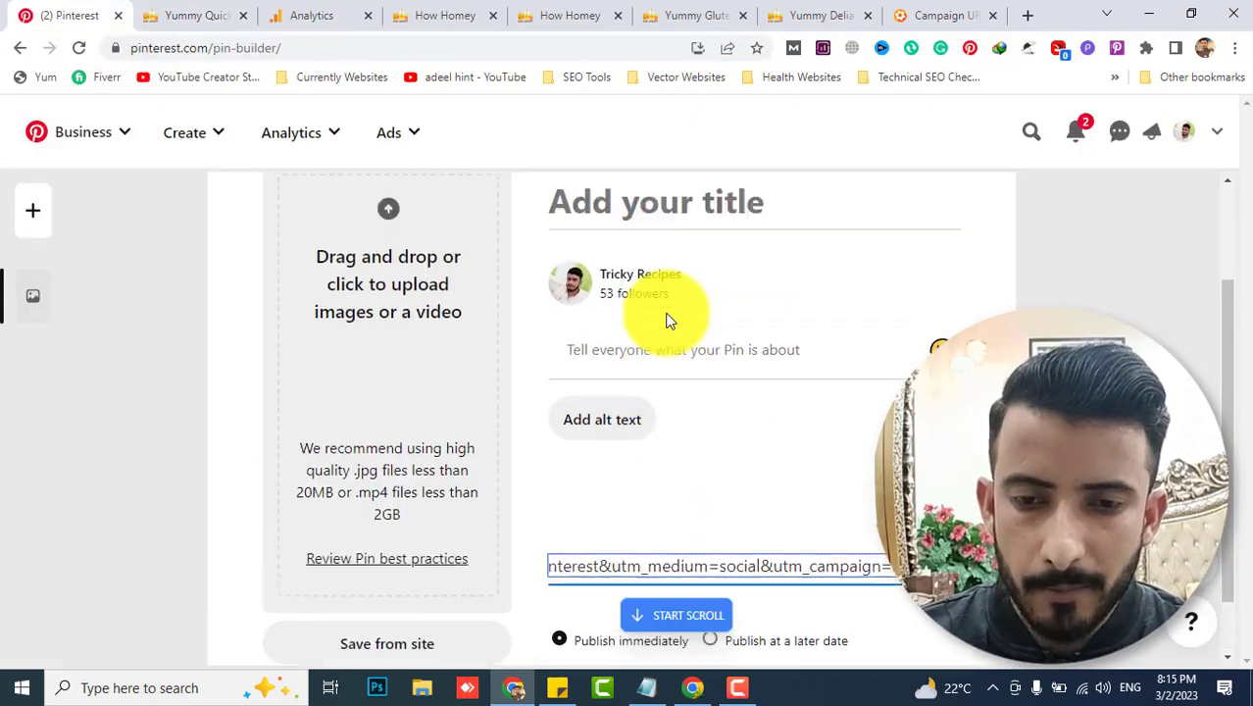
left_click(632, 236)
type("Test Pin")
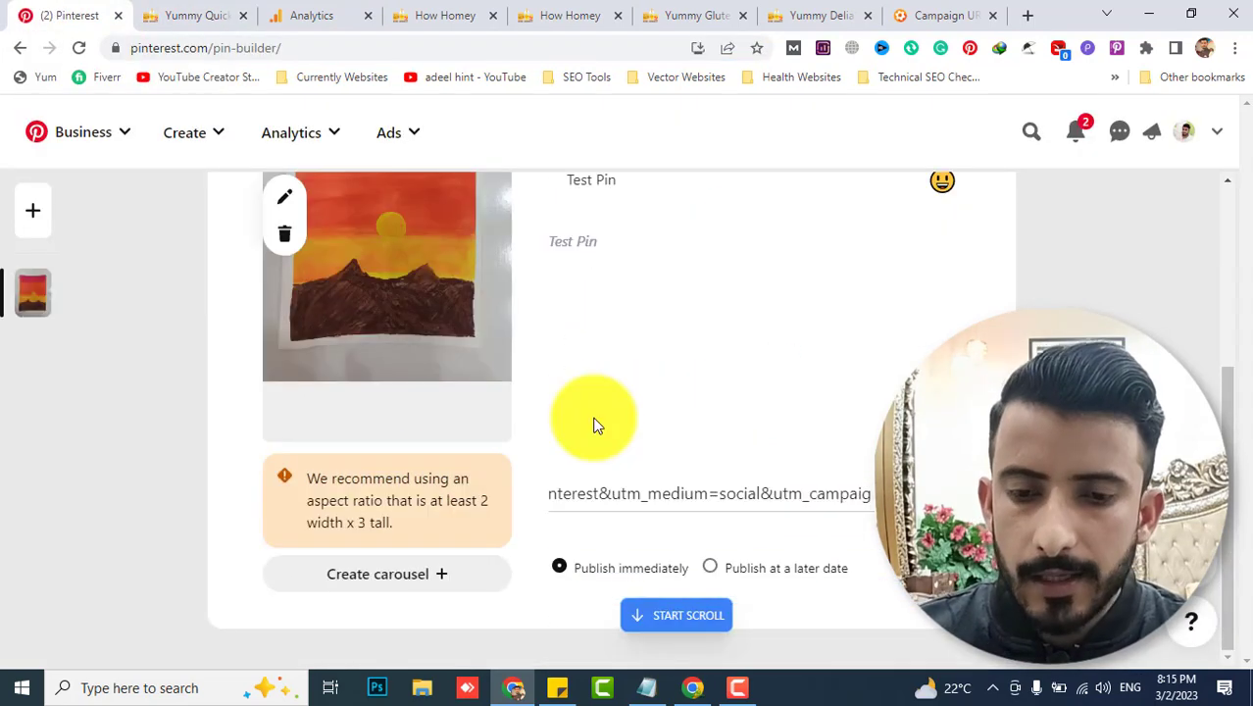
Change the Pin's board from Health Care to the board whose name starts with "How to Earn"
scroll(666, 440, "up", 2)
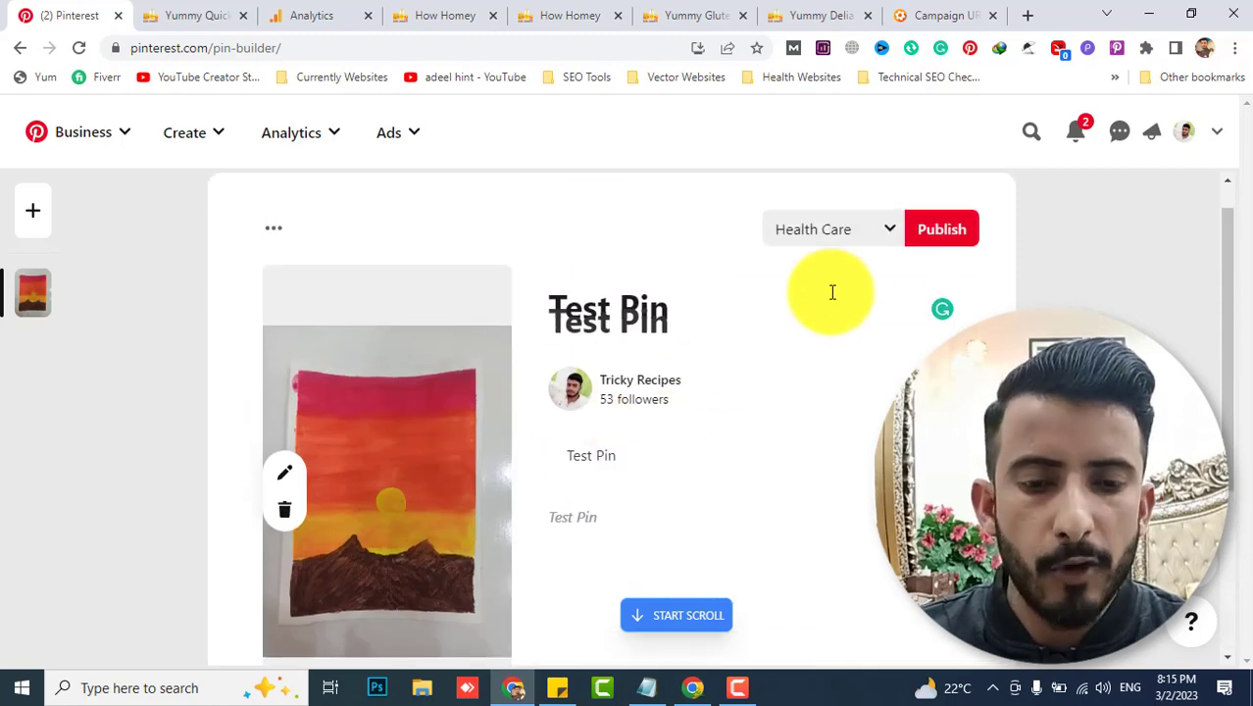
left_click(816, 235)
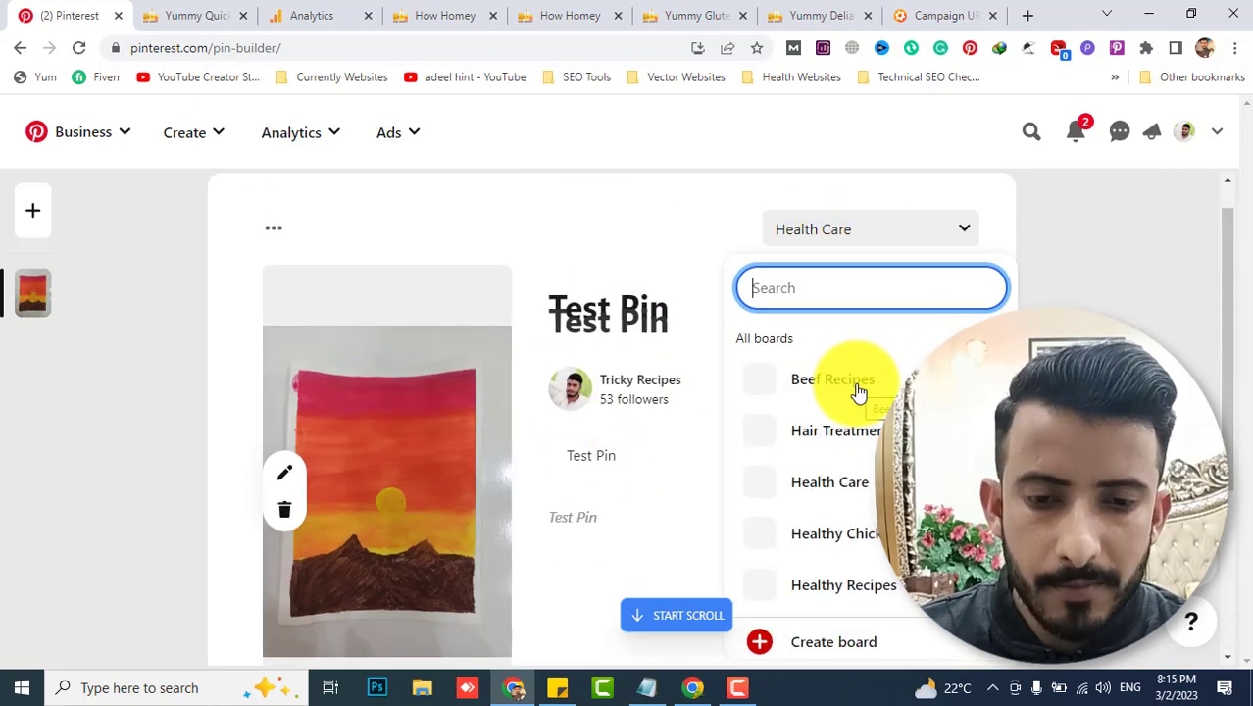
scroll(867, 441, "down", 1)
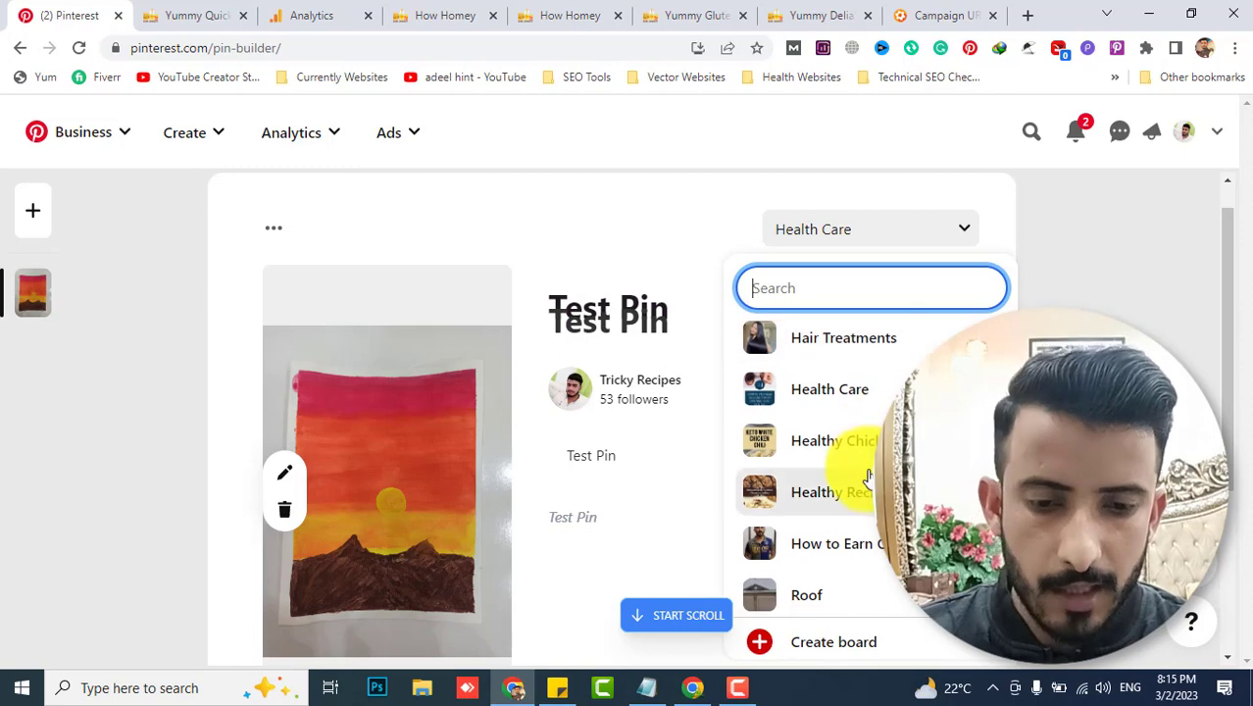
scroll(853, 480, "down", 1)
left_click(858, 488)
Check the destination link with immediate publishing selected, and publish the Pin
scroll(897, 359, "down", 3)
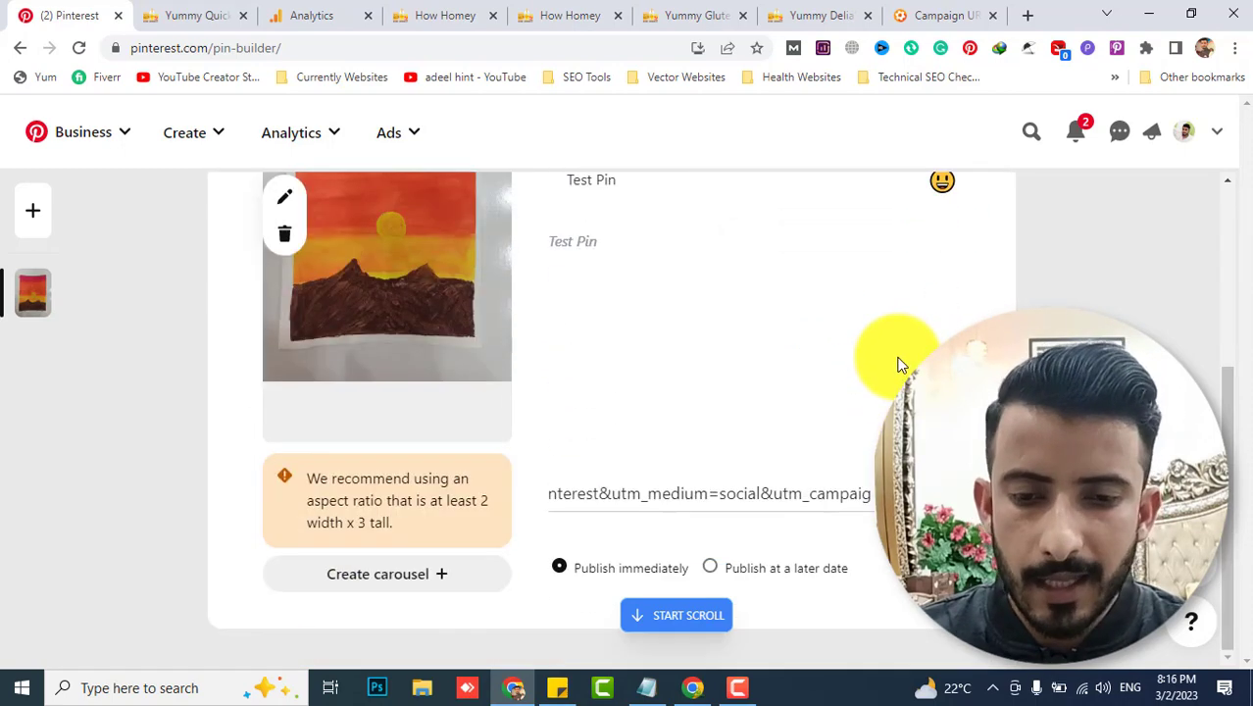
scroll(895, 358, "up", 4)
left_click(942, 269)
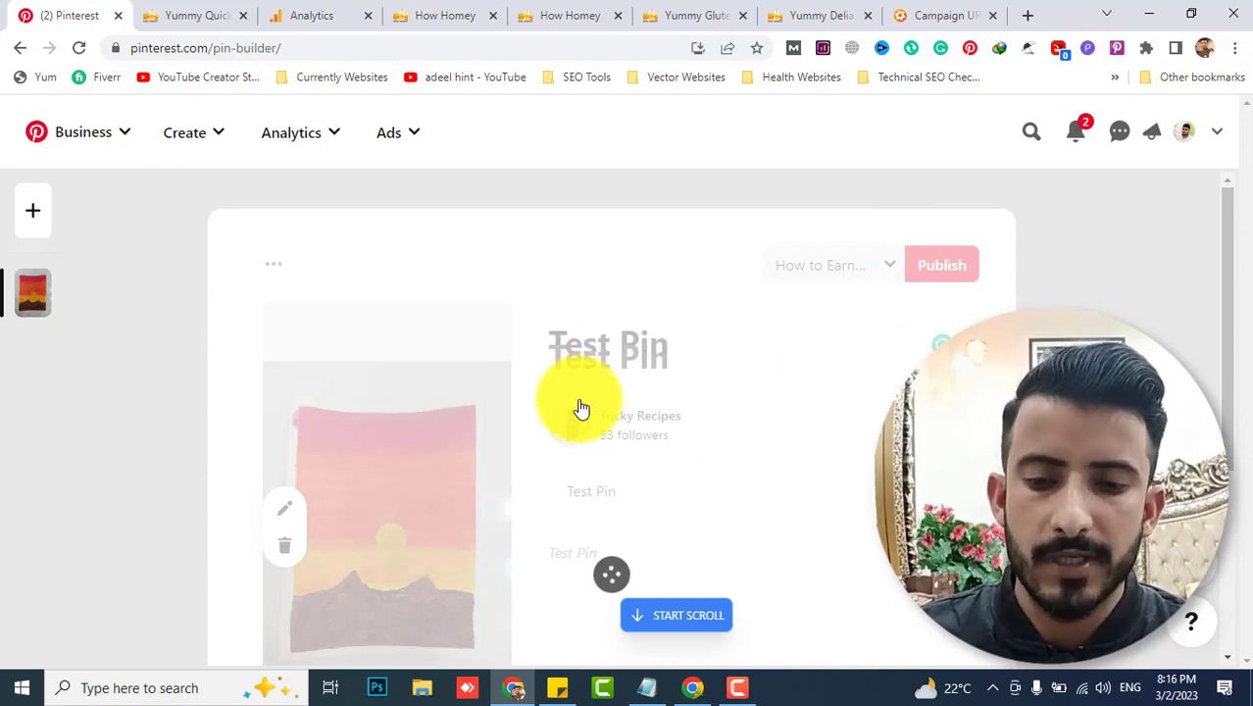
Open the howhomey.com link on the published Pin's page
scroll(281, 412, "down", 4)
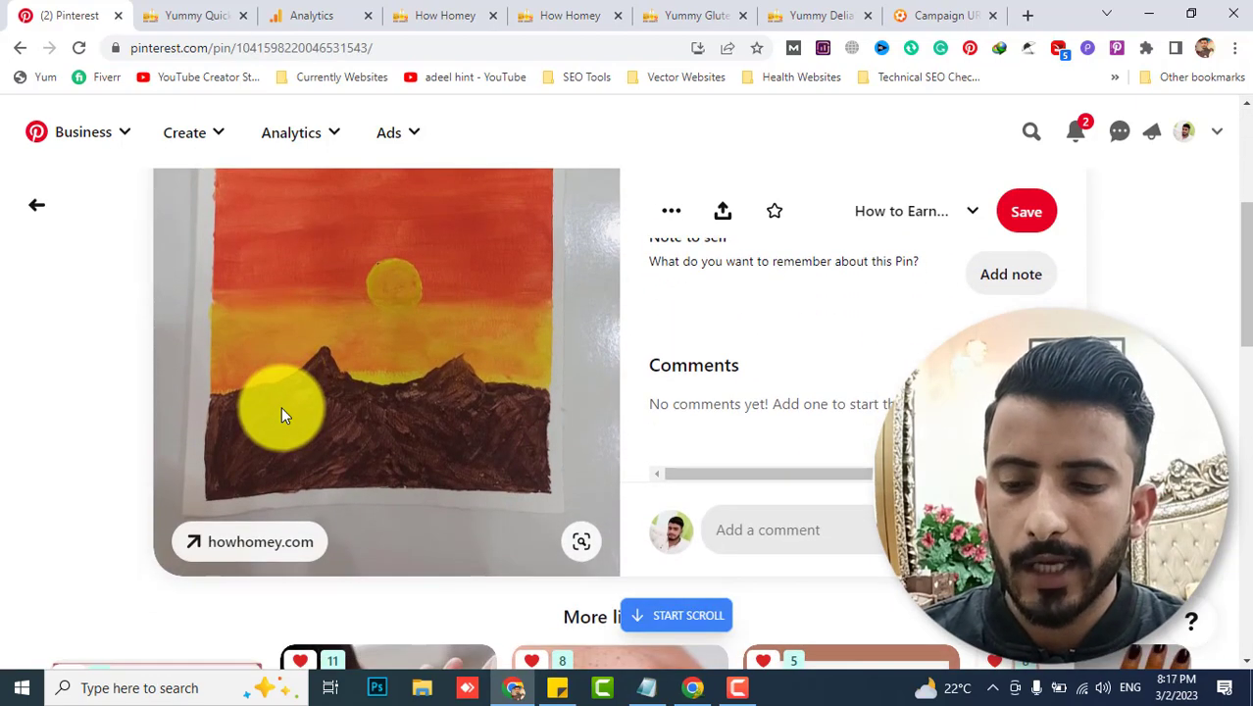
left_click(260, 549)
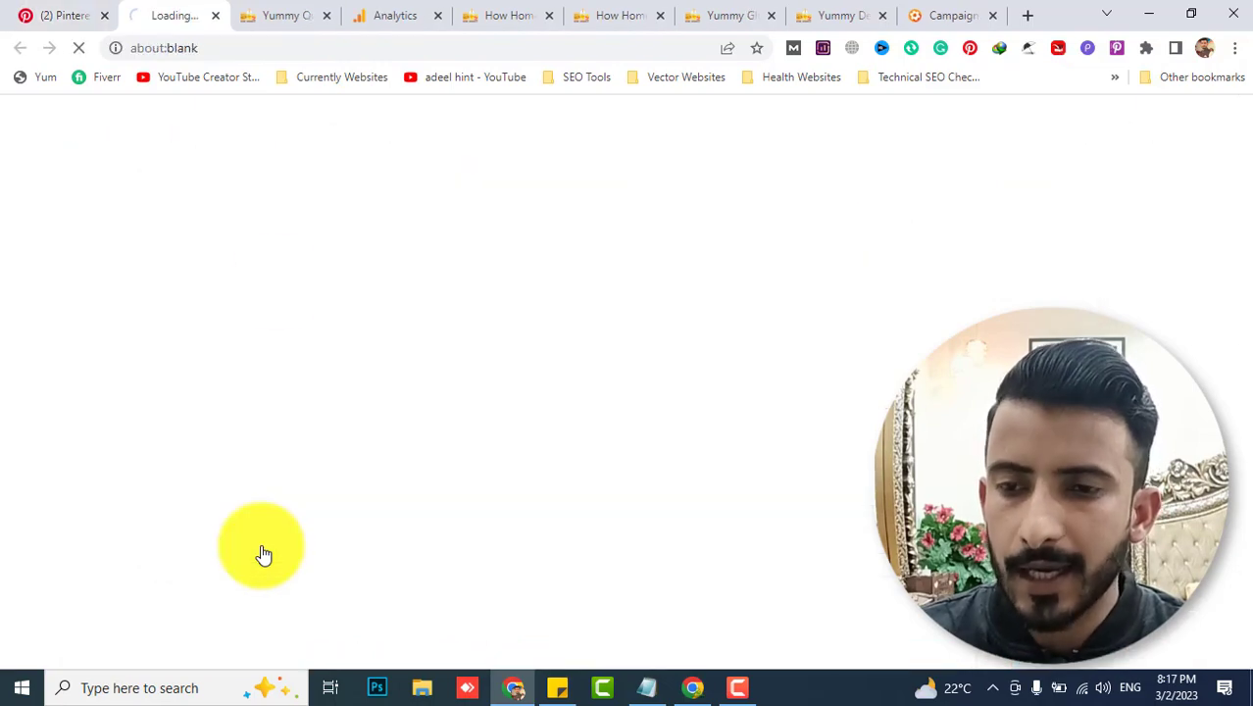
Compare the plain URL of the Yummy Quick Beef Taquitos page with the UTM-tagged URL of the Tamale Hash page opened from the Pin
left_click(277, 14)
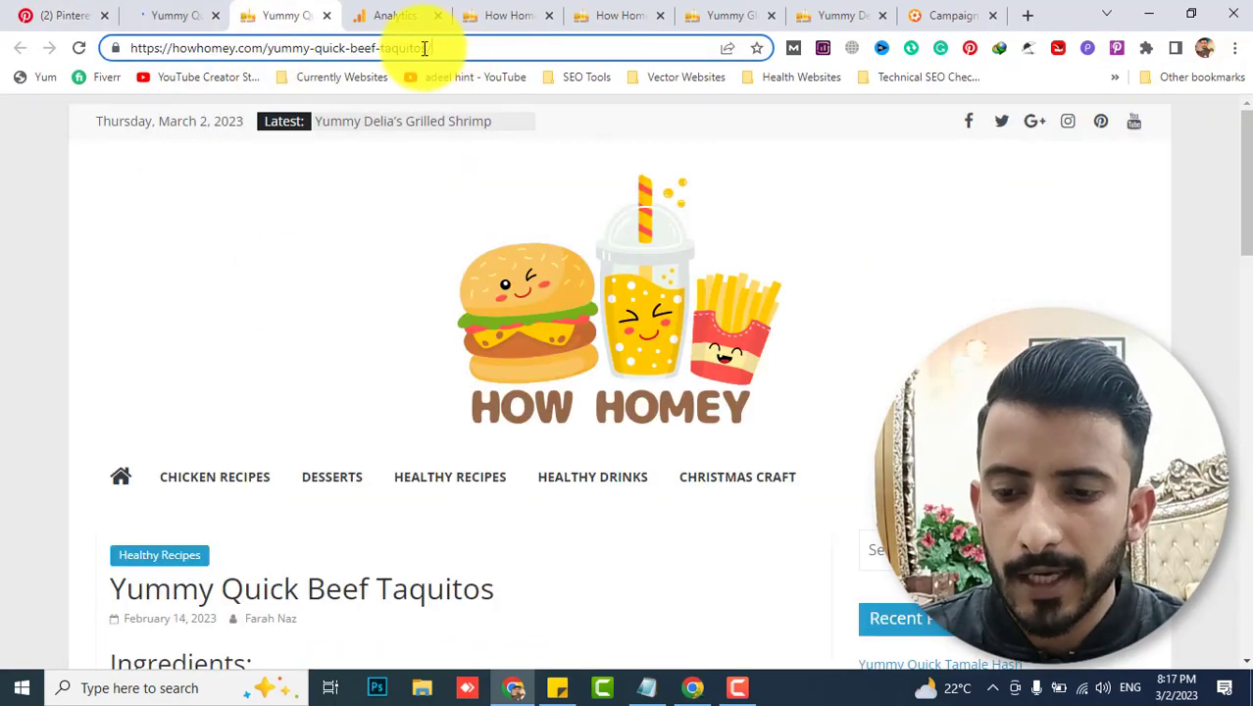
left_click_drag(436, 48, 173, 48)
scroll(350, 551, "down", 3)
left_click(188, 14)
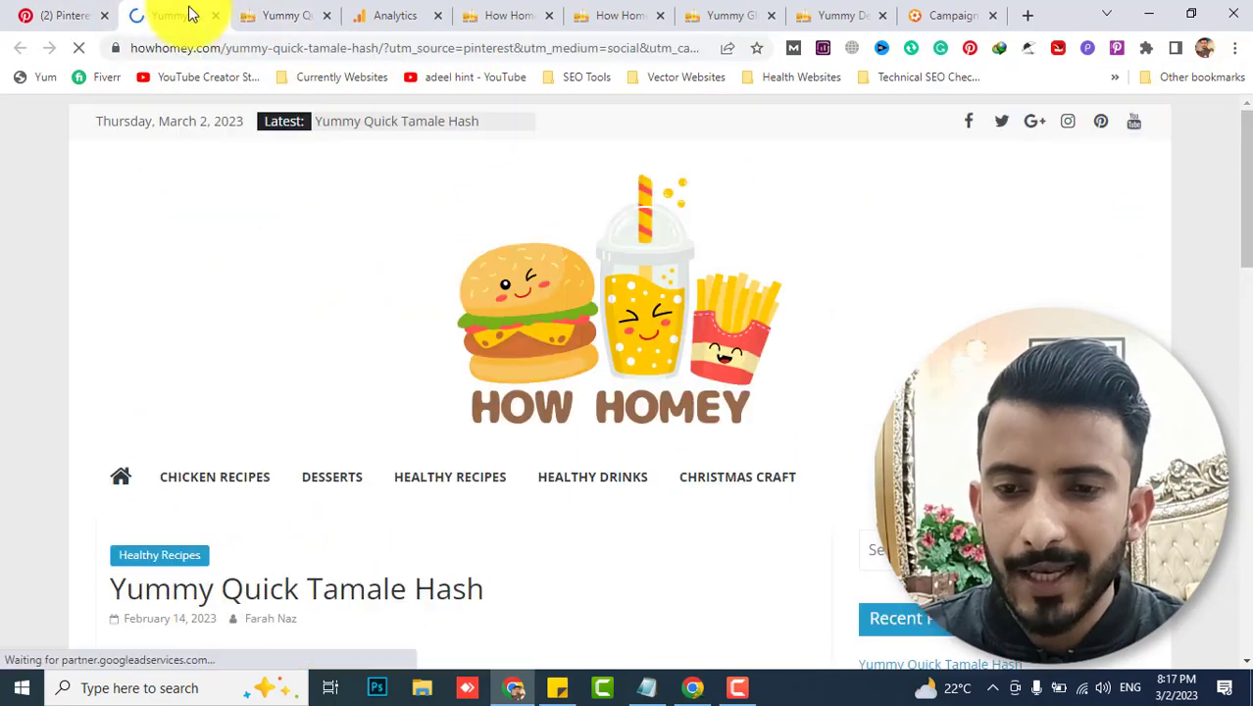
scroll(414, 344, "down", 2)
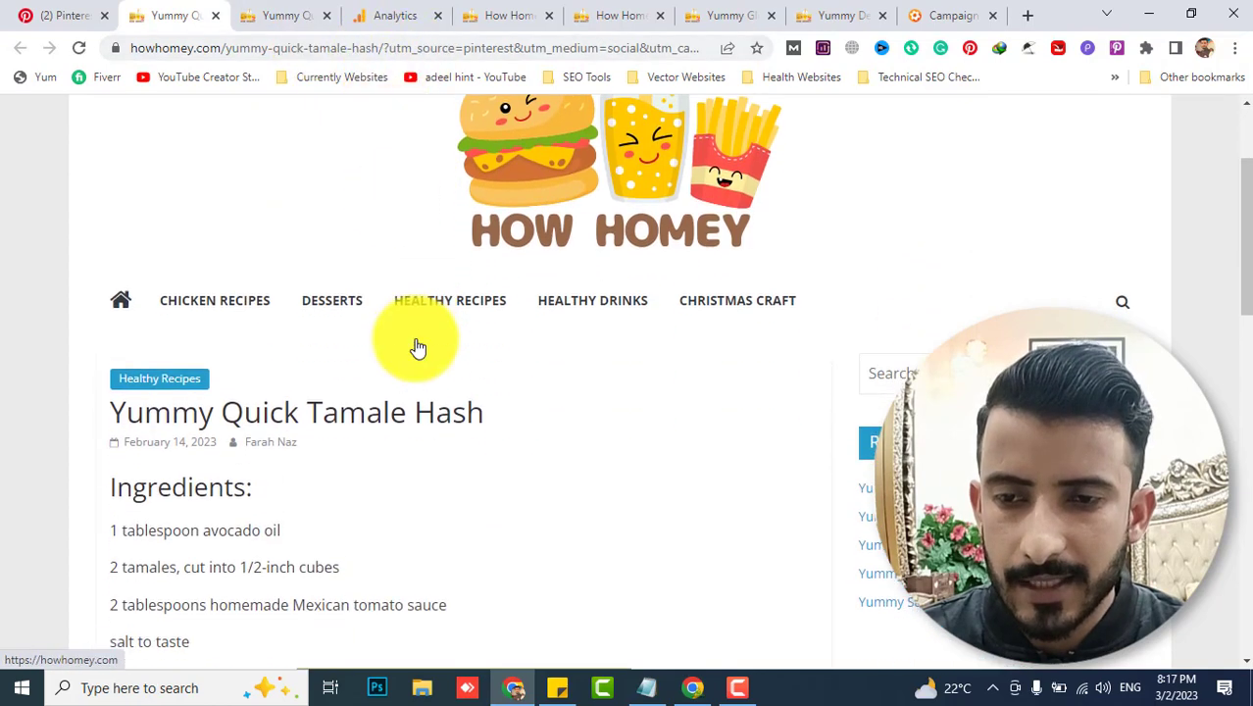
left_click(339, 53)
left_click(351, 52)
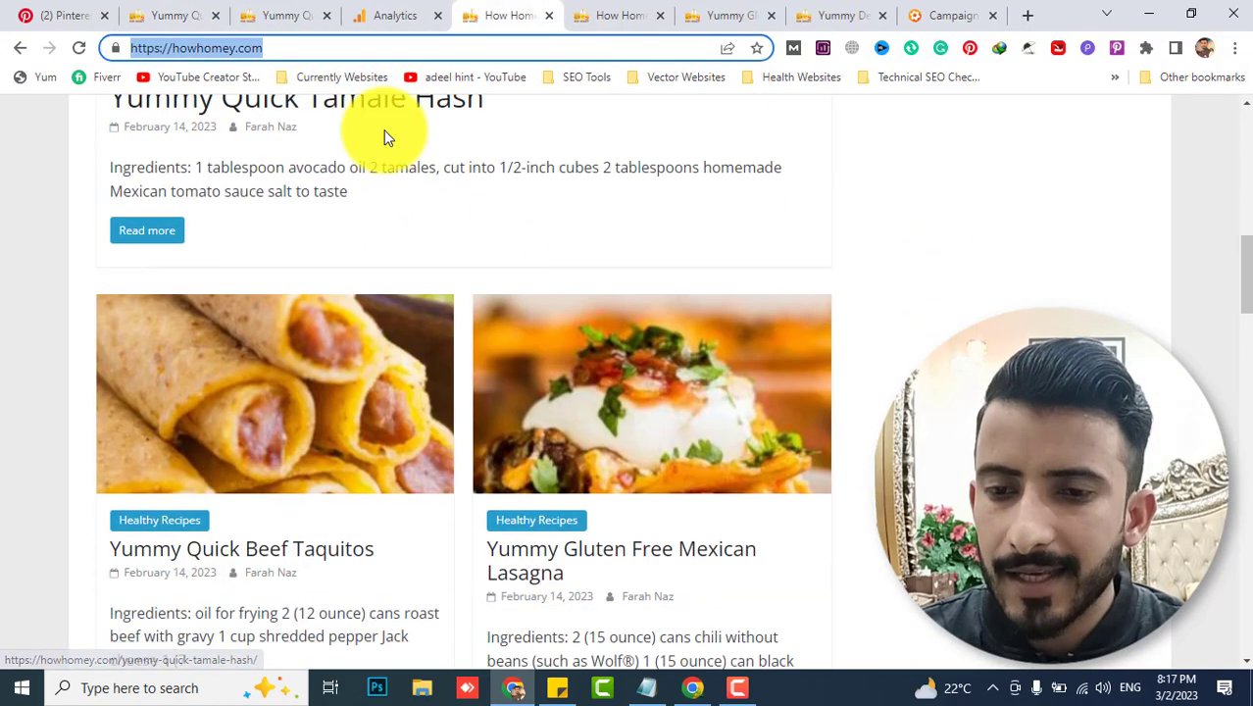
Open the Yummy Quick Tamale Hash article from the How Homey site beside the tagged version and check its plain URL
left_click(389, 113)
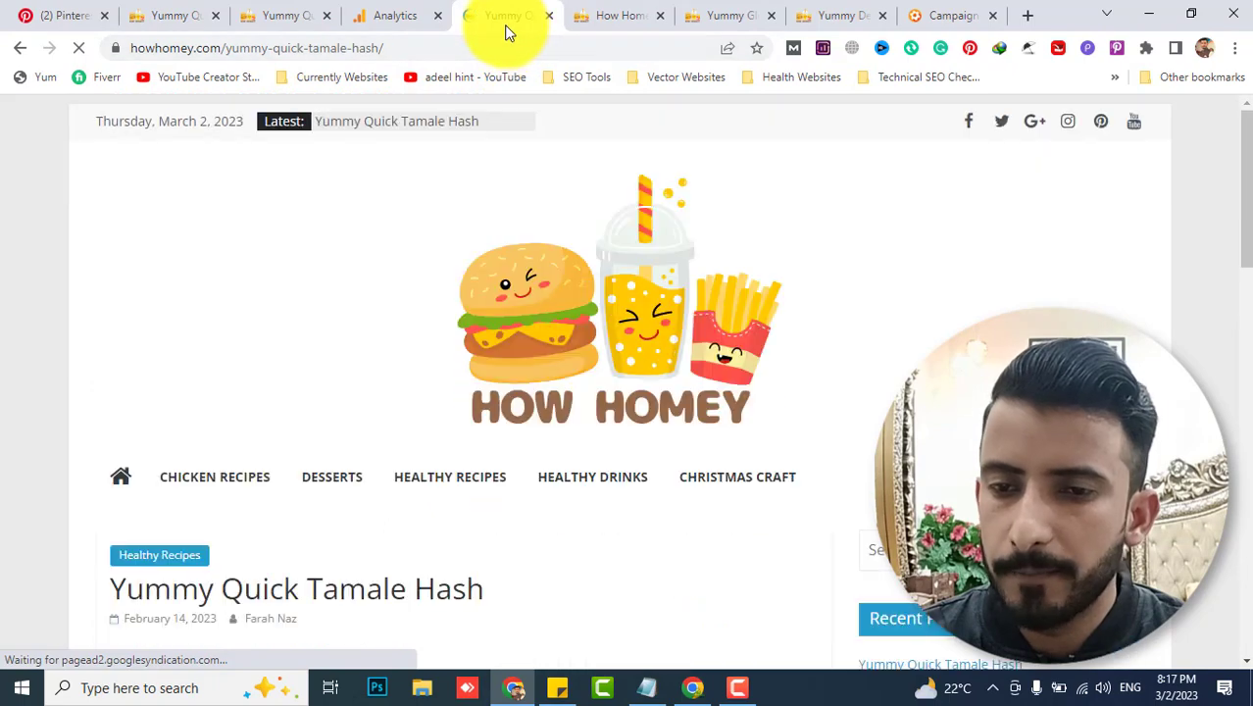
left_click_drag(507, 17, 328, 25)
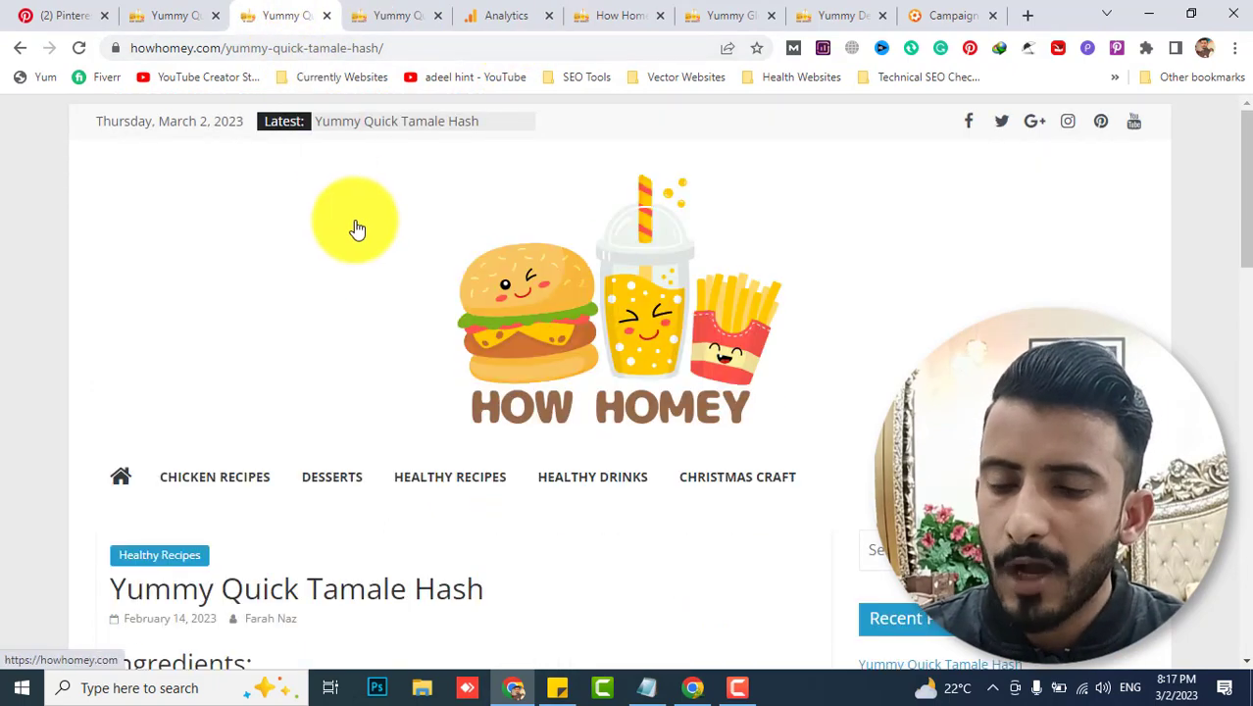
scroll(371, 387, "down", 3)
scroll(369, 382, "up", 2)
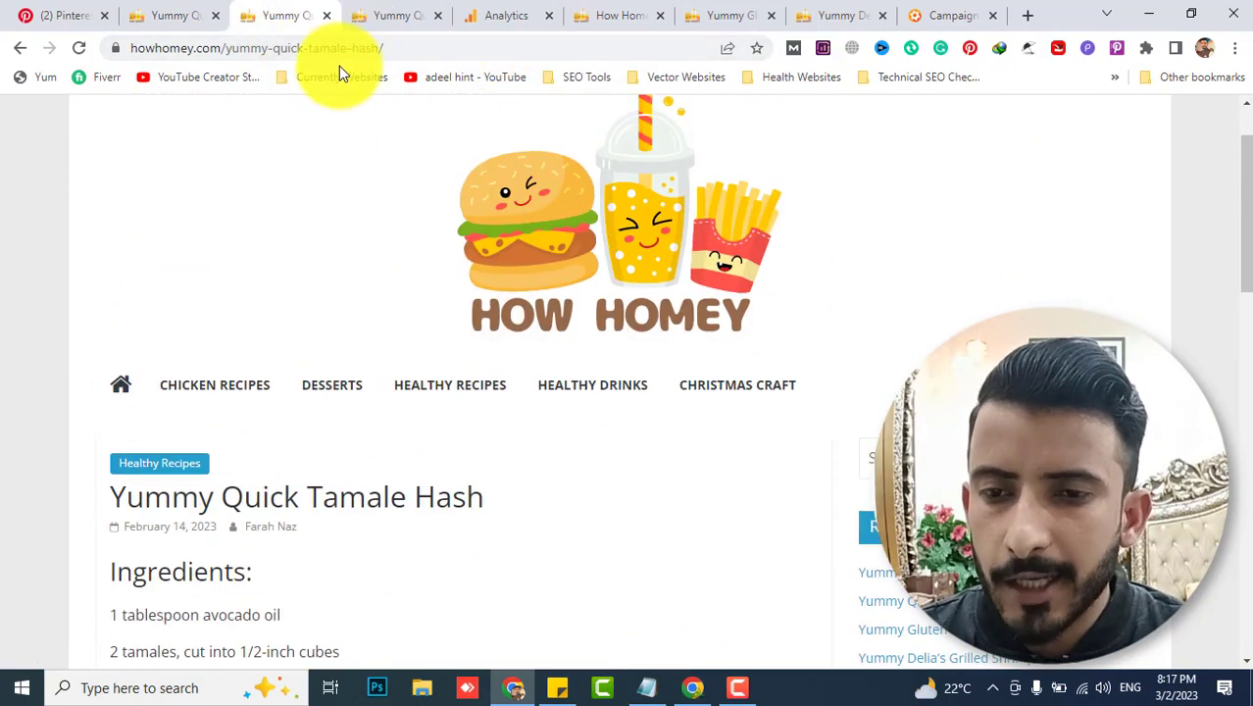
left_click(408, 47)
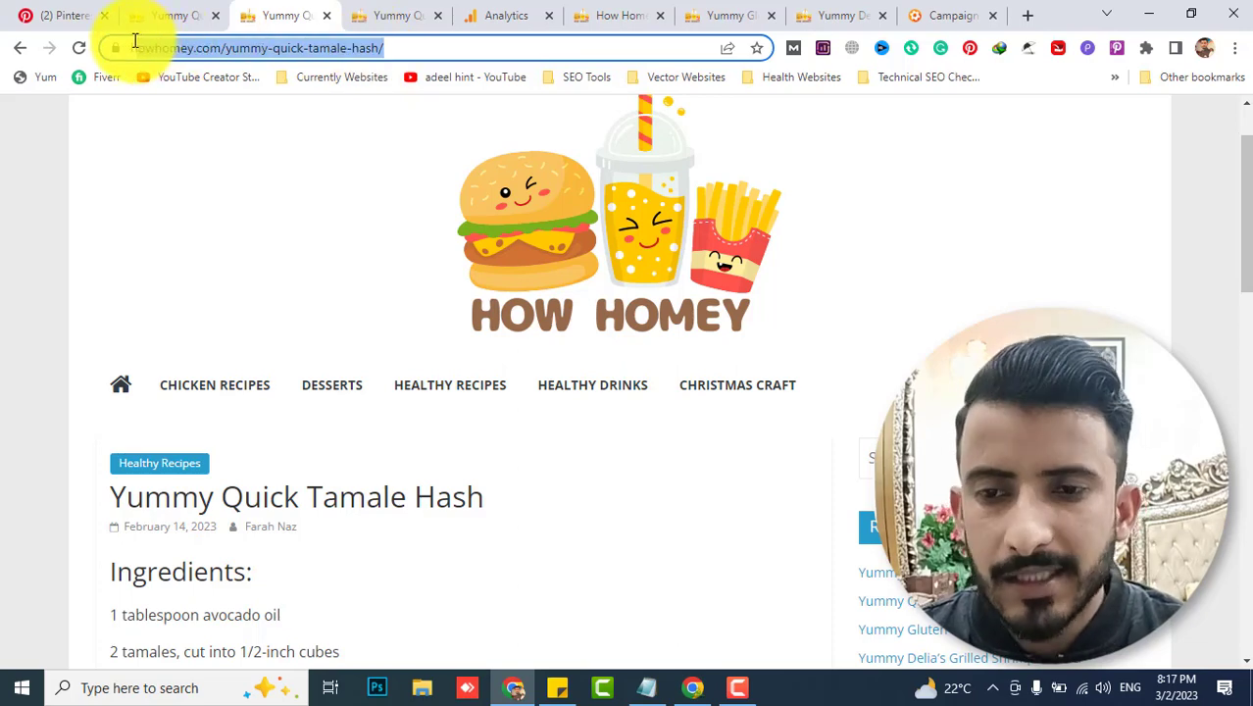
Examine the UTM parameters at the end of the tagged Yummy Quick Tamale Hash URL
left_click(159, 12)
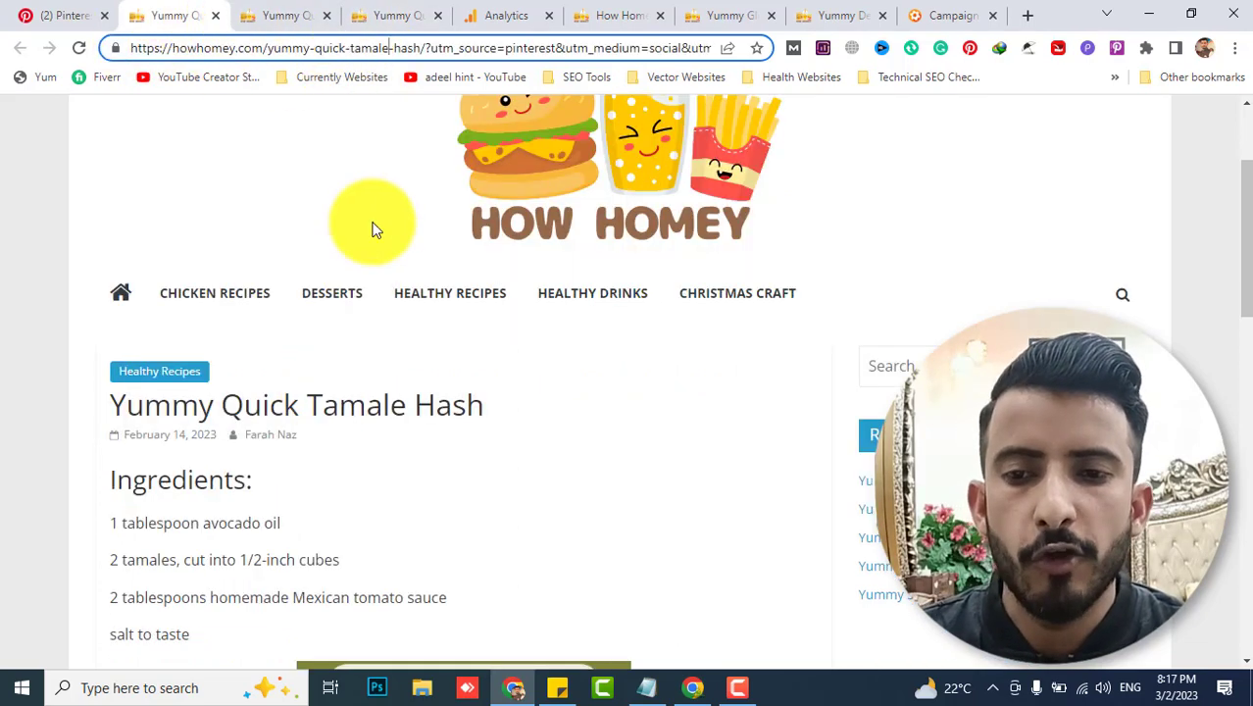
left_click_drag(422, 46, 771, 49)
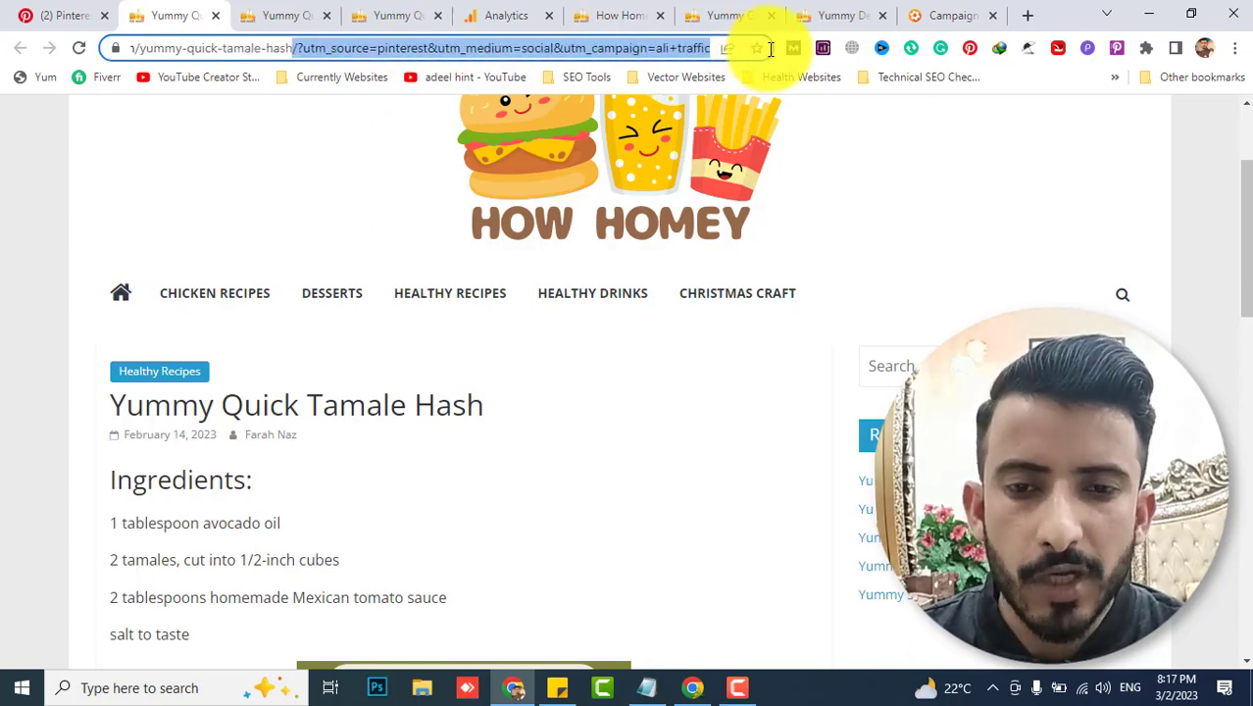
left_click(469, 49)
scroll(127, 442, "down", 1)
scroll(127, 442, "down", 1)
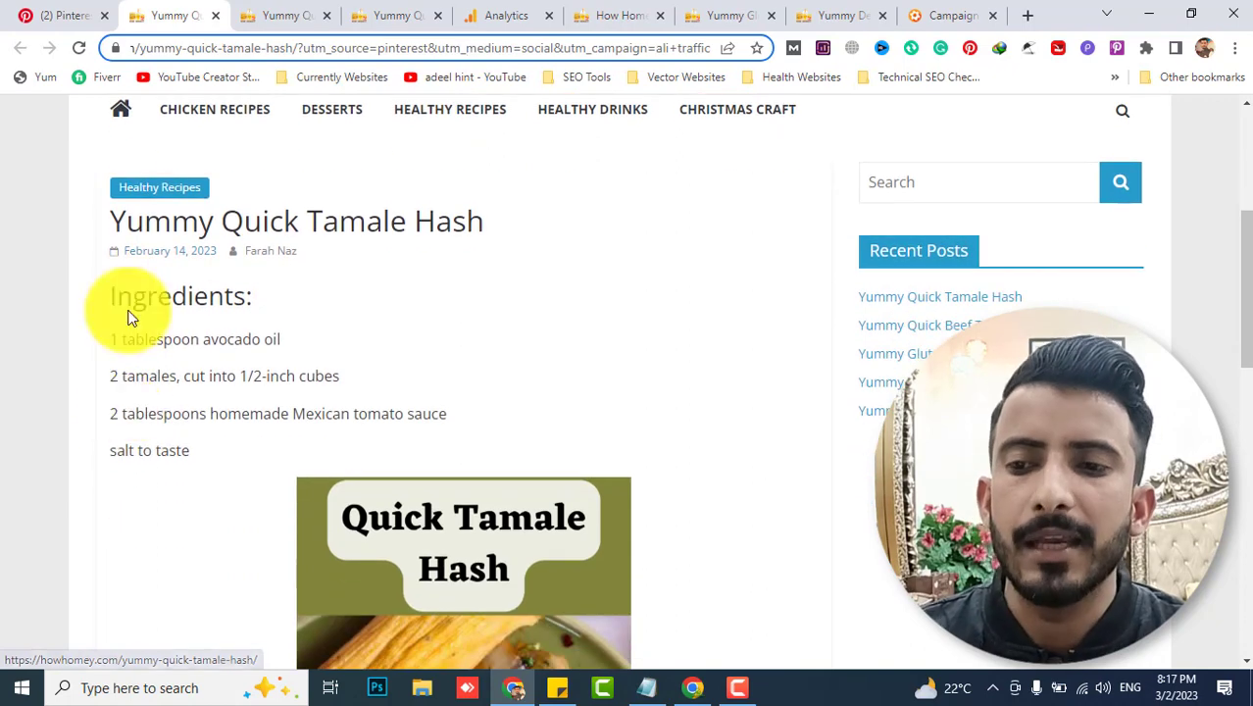
Reopen the howhomey.com link from the published Pin and highlight the UTM parameters in the landing page's URL
left_click(49, 14)
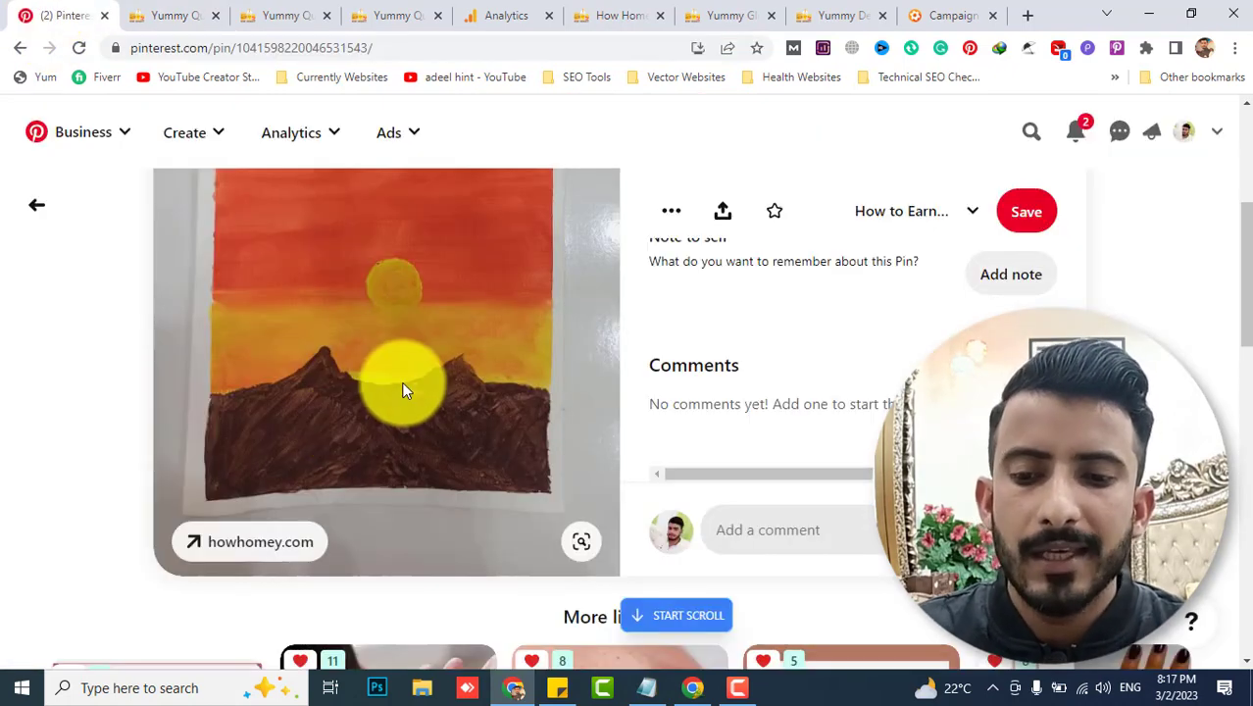
left_click(233, 543)
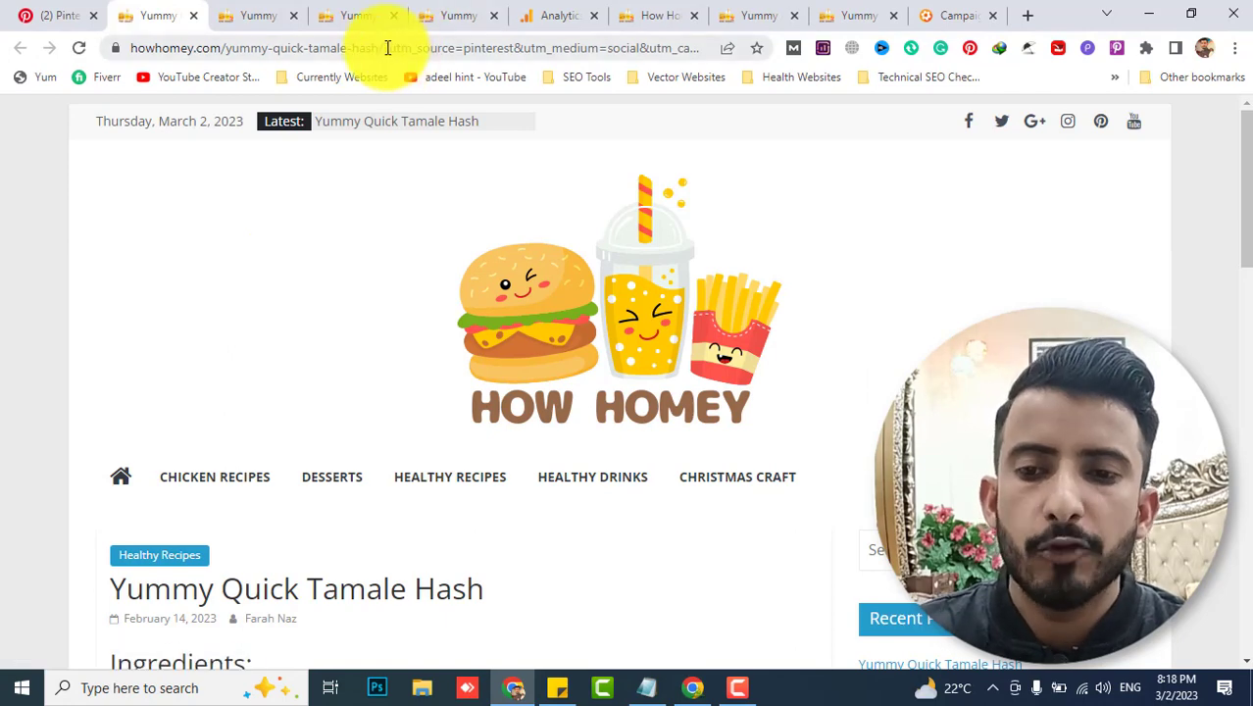
left_click_drag(380, 45, 797, 45)
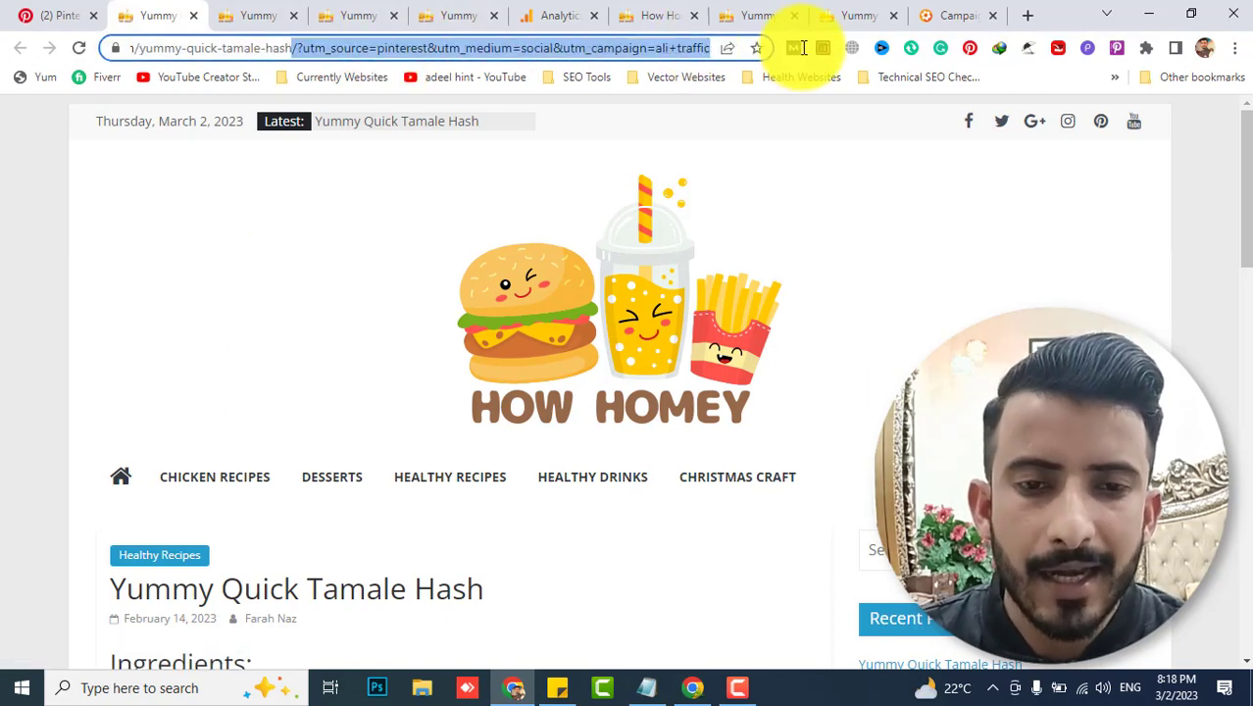
Open the All Campaigns report under Acquisition in Google Analytics
left_click(562, 11)
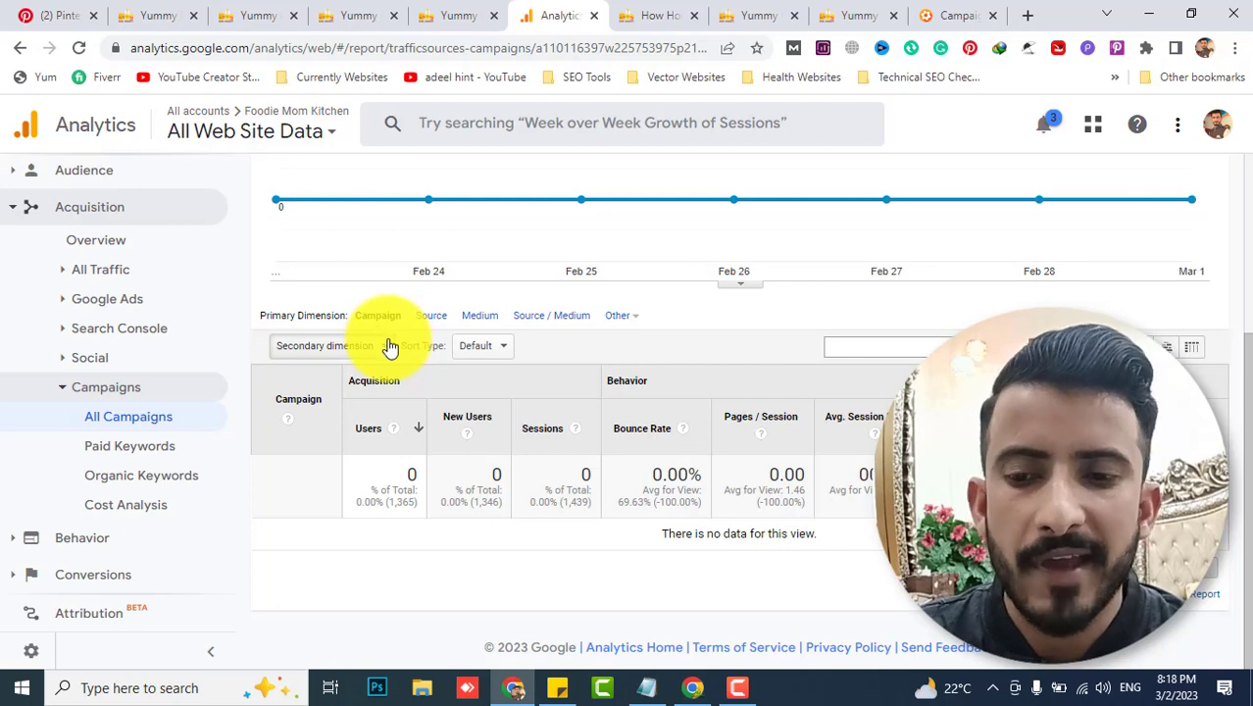
scroll(190, 378, "up", 2)
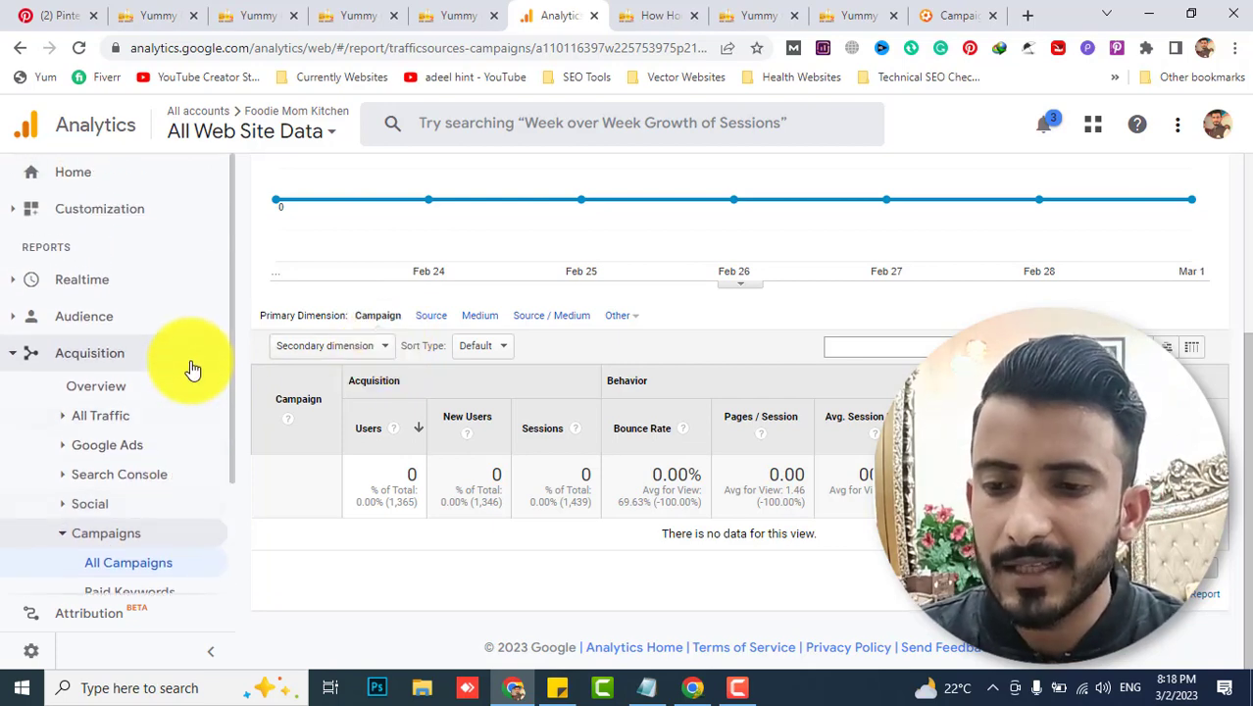
scroll(190, 366, "down", 1)
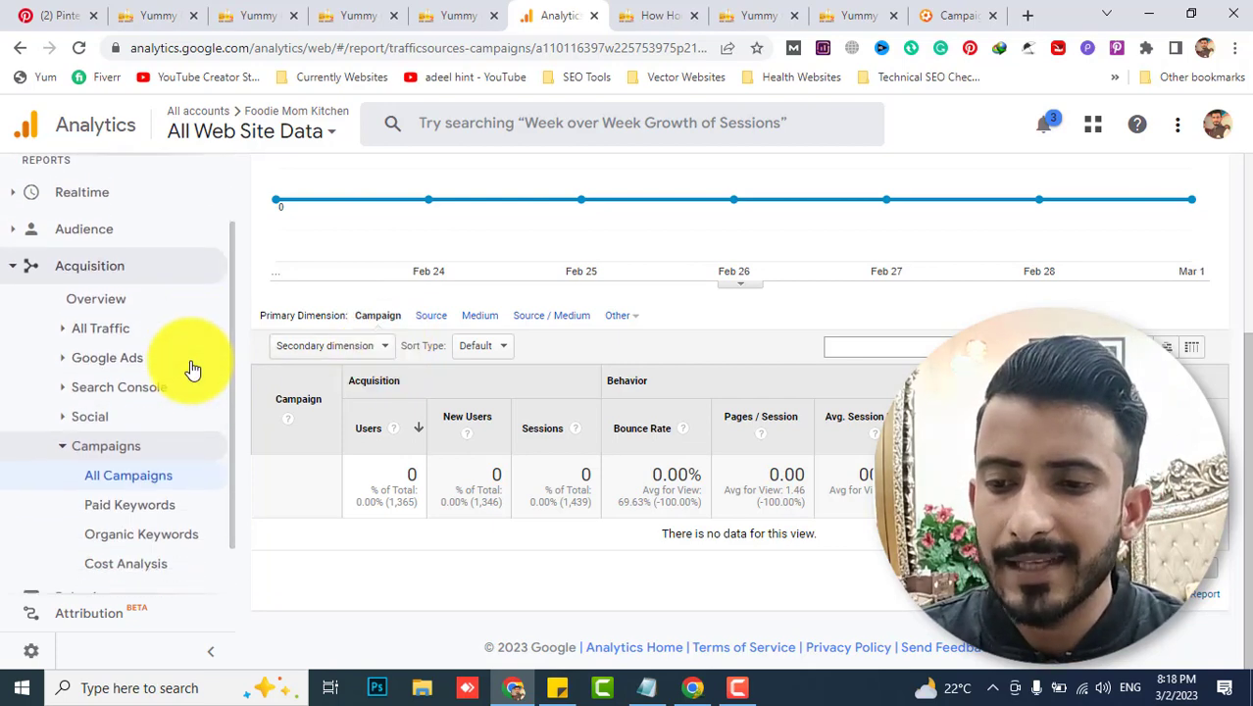
left_click(69, 263)
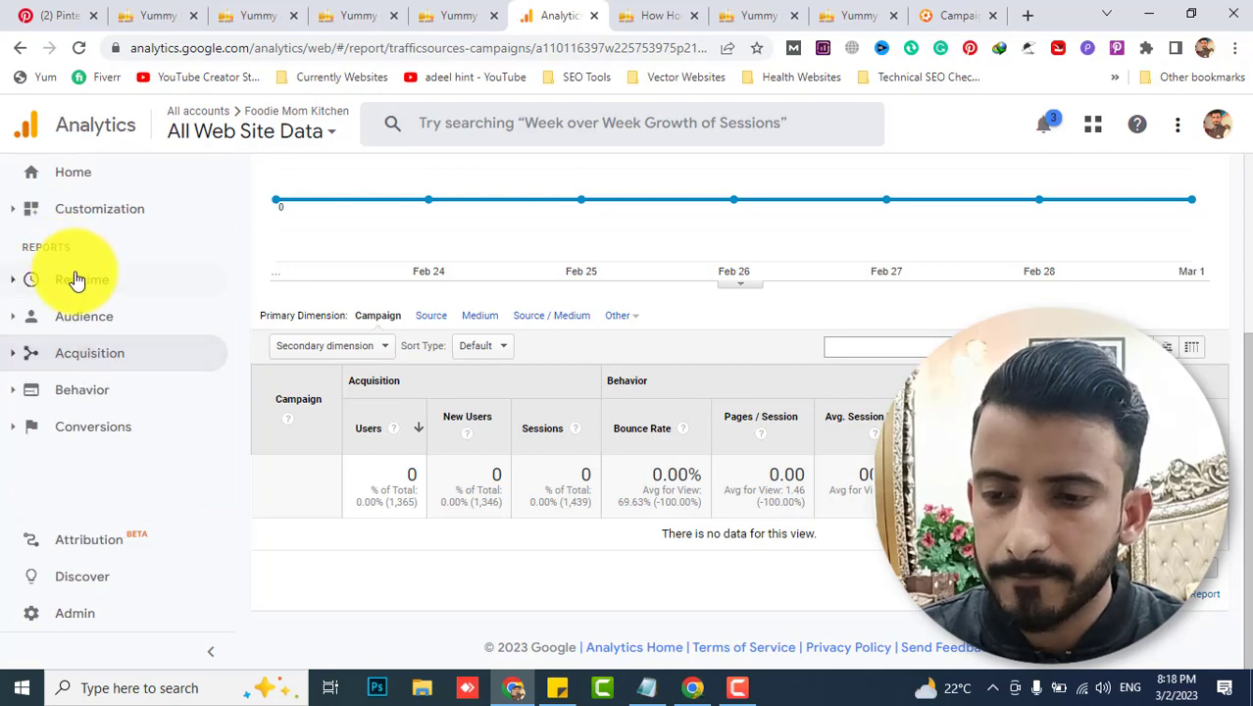
left_click(78, 359)
scroll(77, 363, "down", 1)
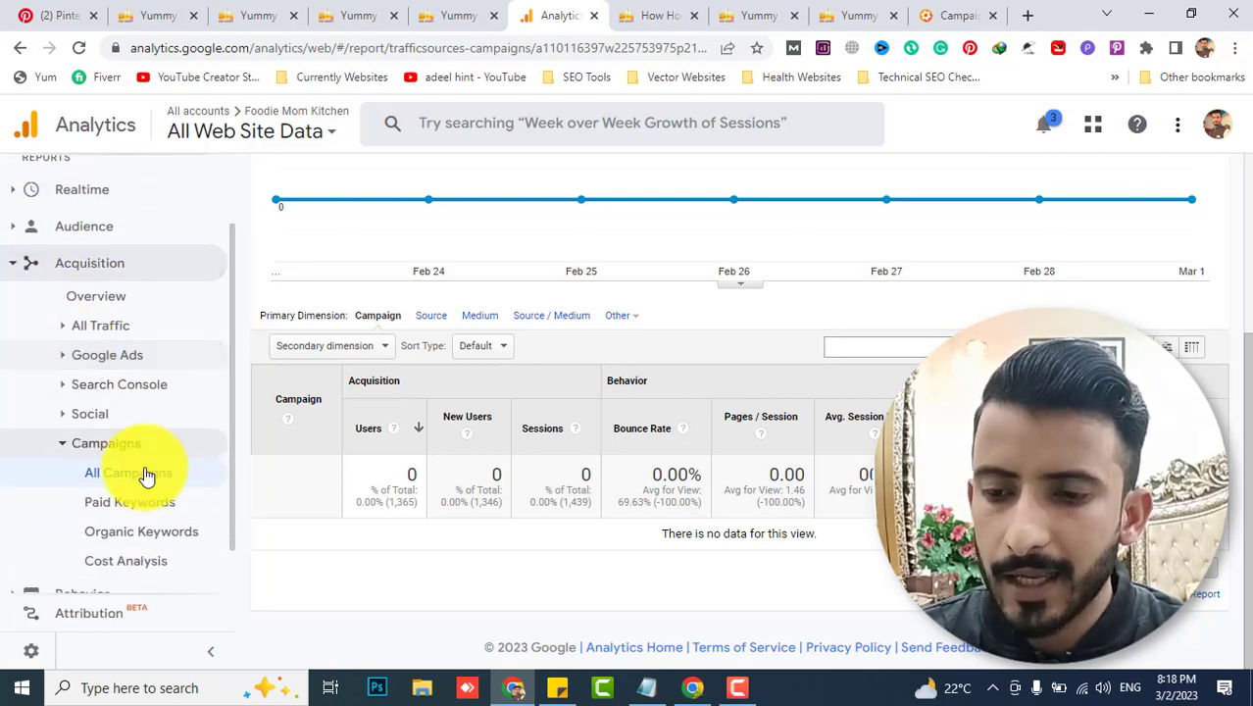
left_click(141, 481)
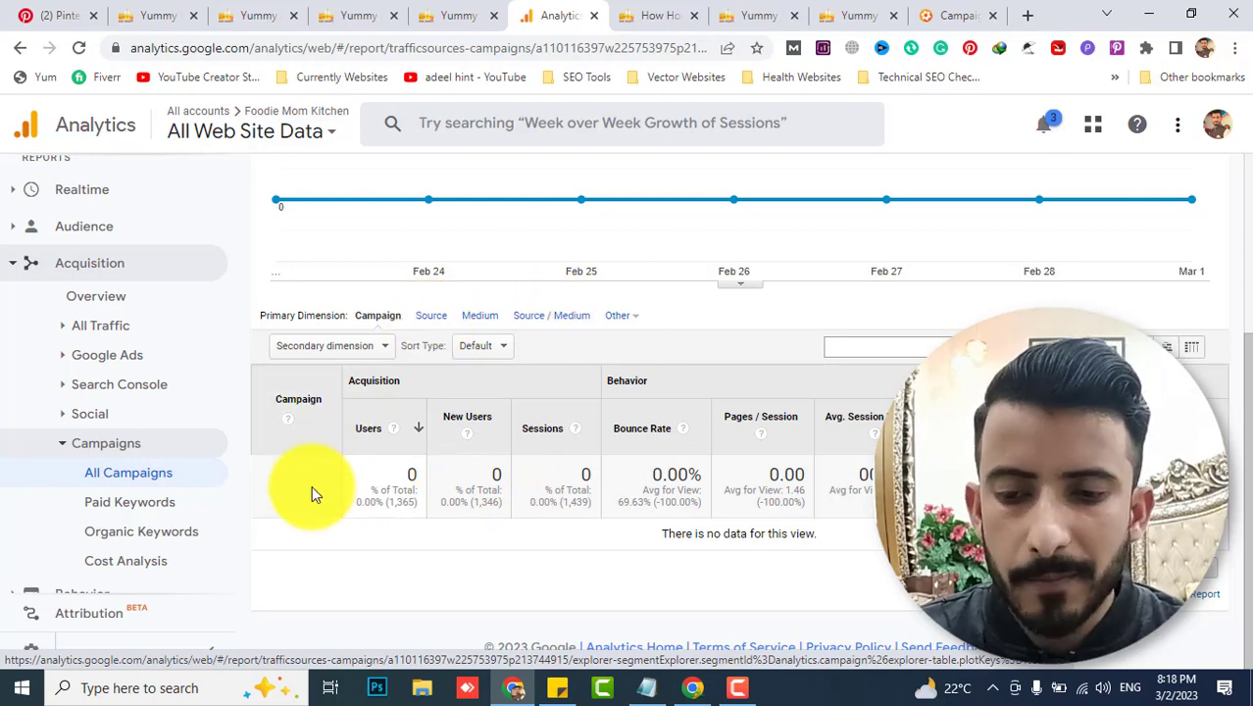
Check the utm_campaign value ali+traffic in the tagged article URL, and return to the All Campaigns report in Google Analytics
left_click(158, 14)
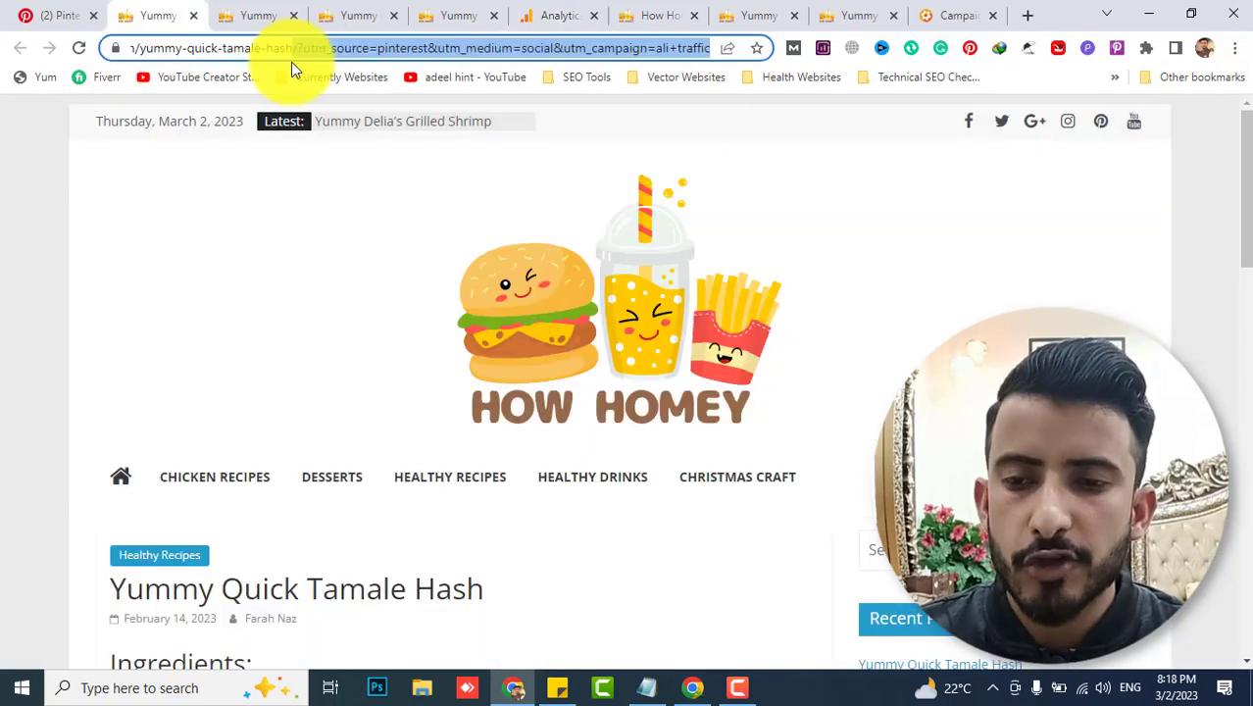
left_click(326, 45)
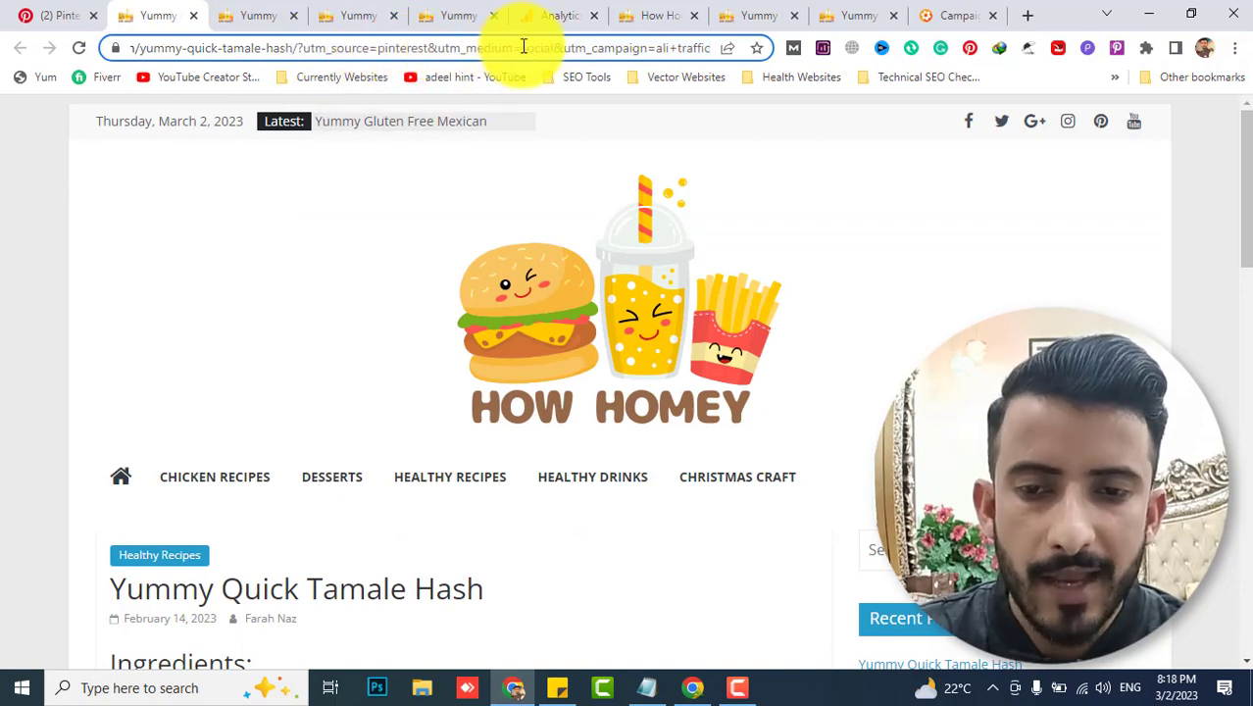
left_click_drag(656, 47, 710, 47)
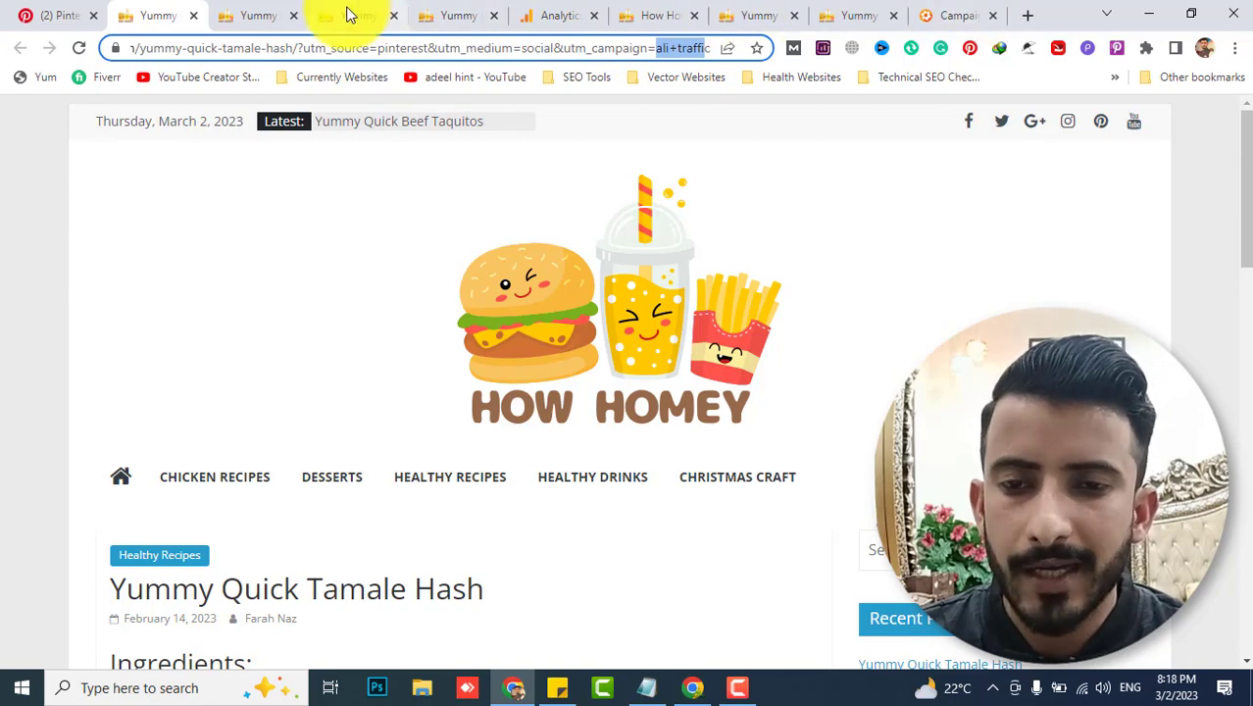
left_click(541, 12)
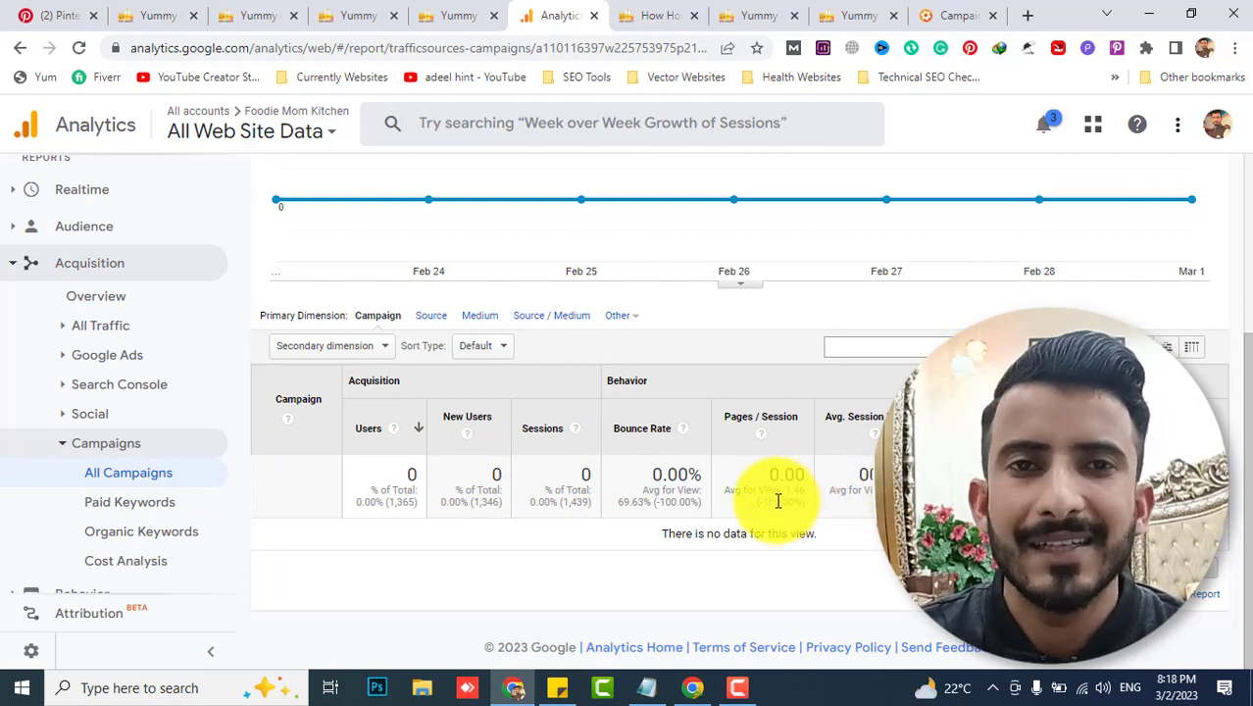
Review the published Pin and highlight the full UTM string in the URL of its tagged landing page
left_click(39, 15)
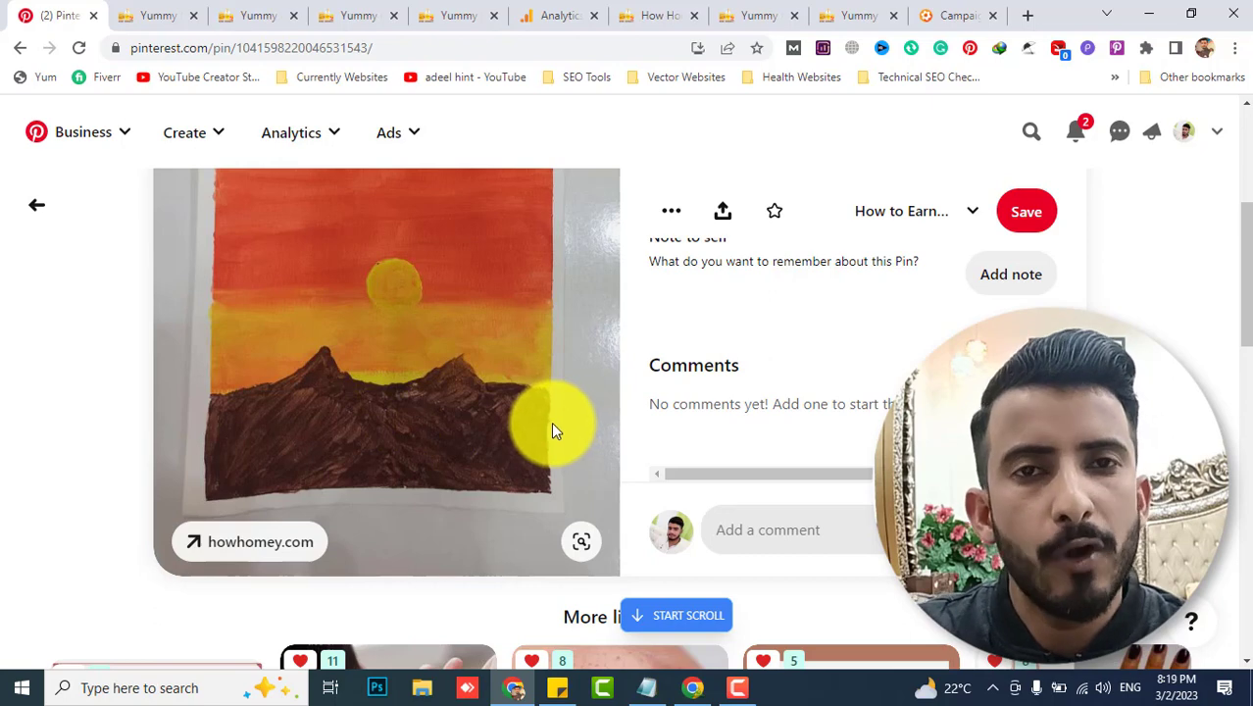
left_click(181, 15)
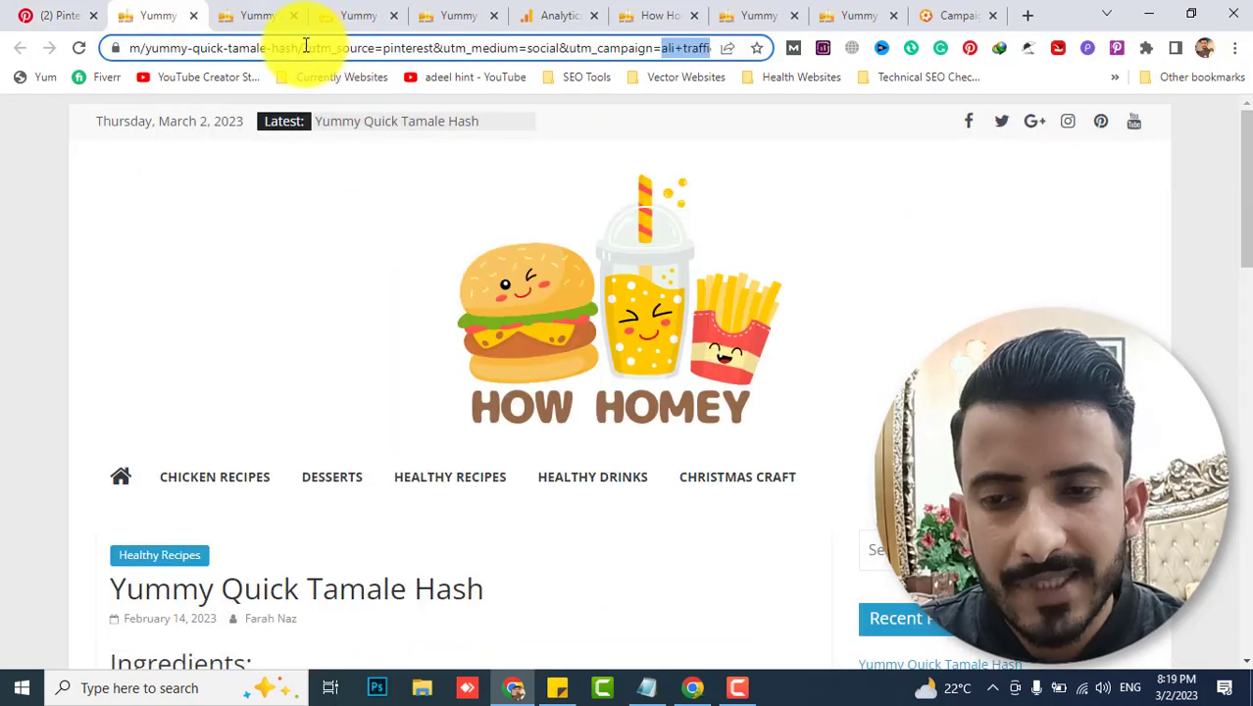
left_click_drag(301, 47, 733, 46)
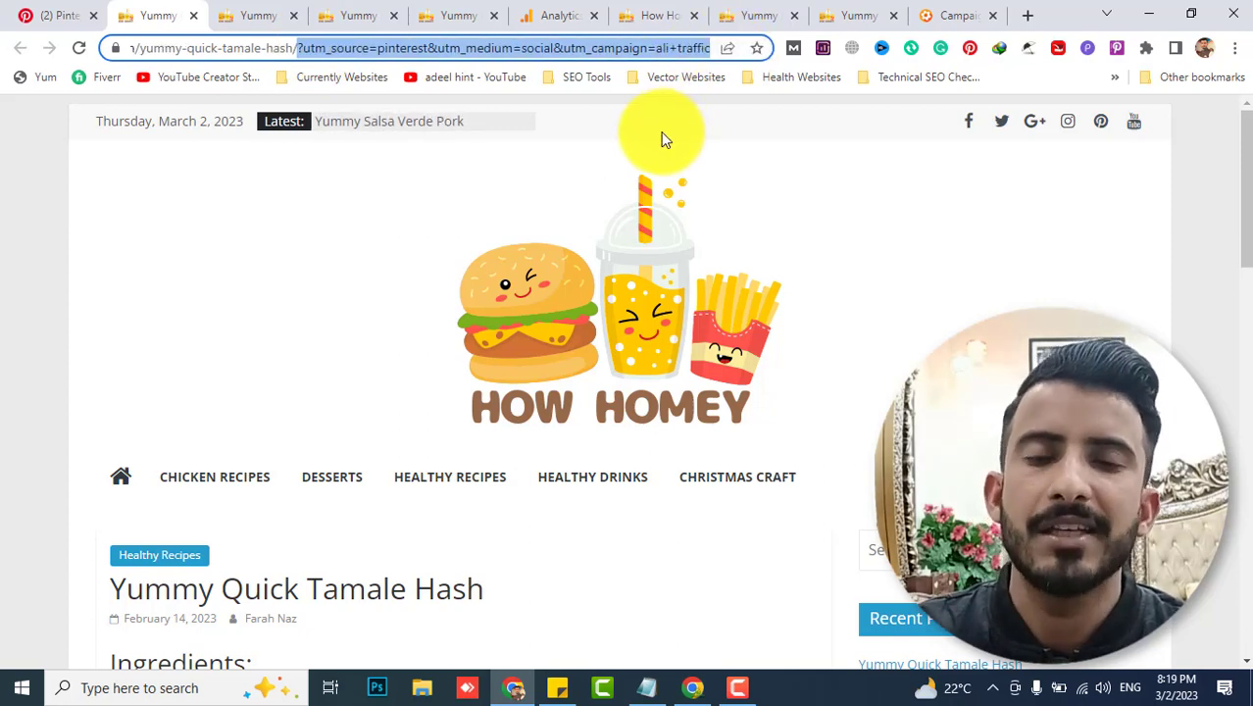
Search Pinterest for "bored panda"
left_click(29, 15)
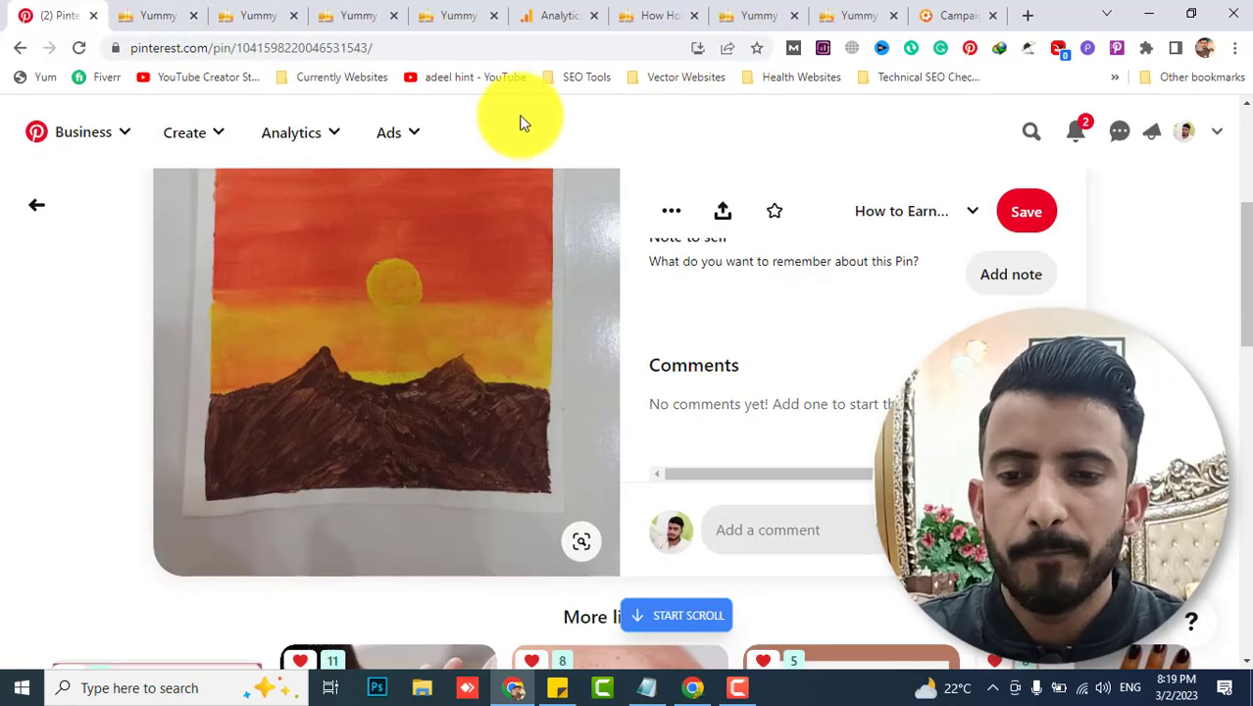
left_click(1030, 132)
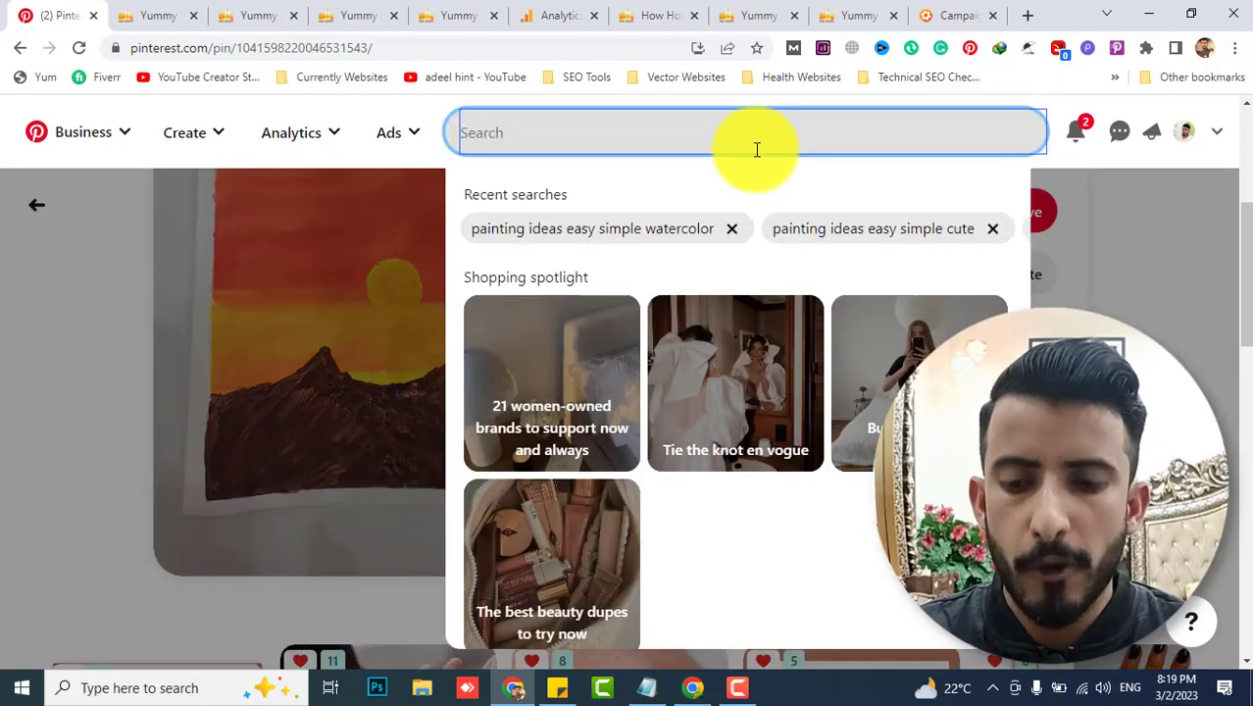
type("bored pa")
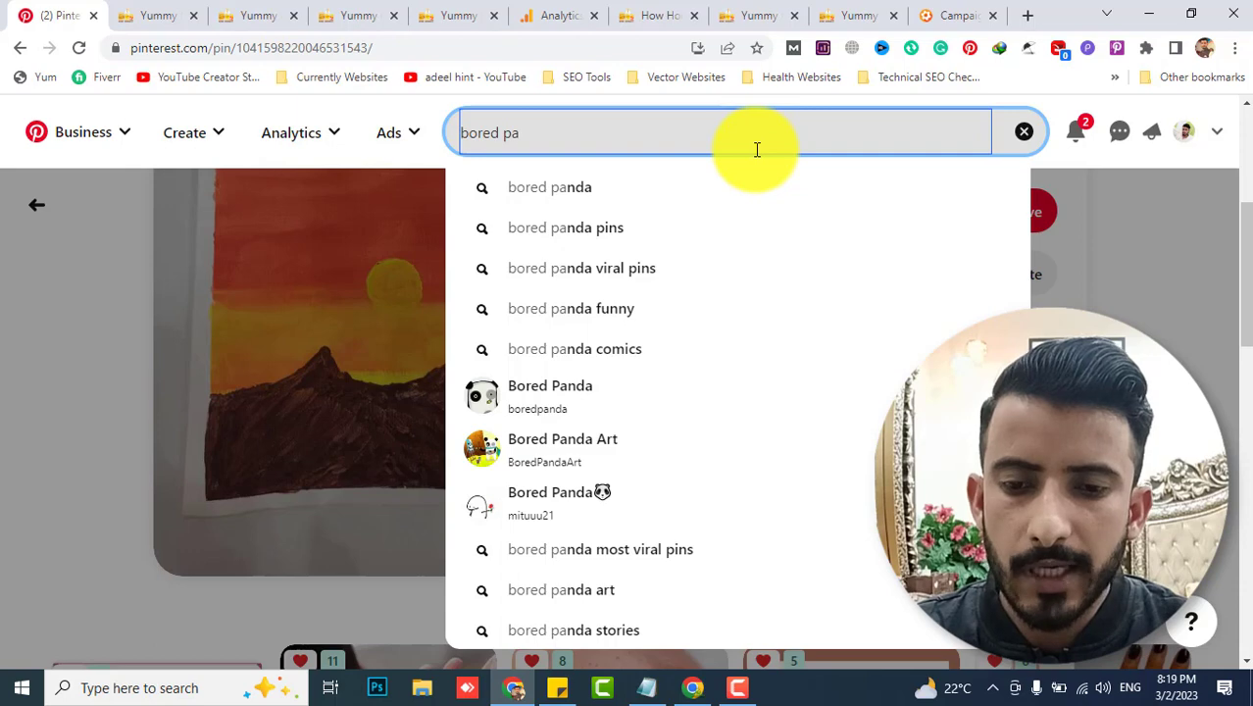
type("nda")
key("Return")
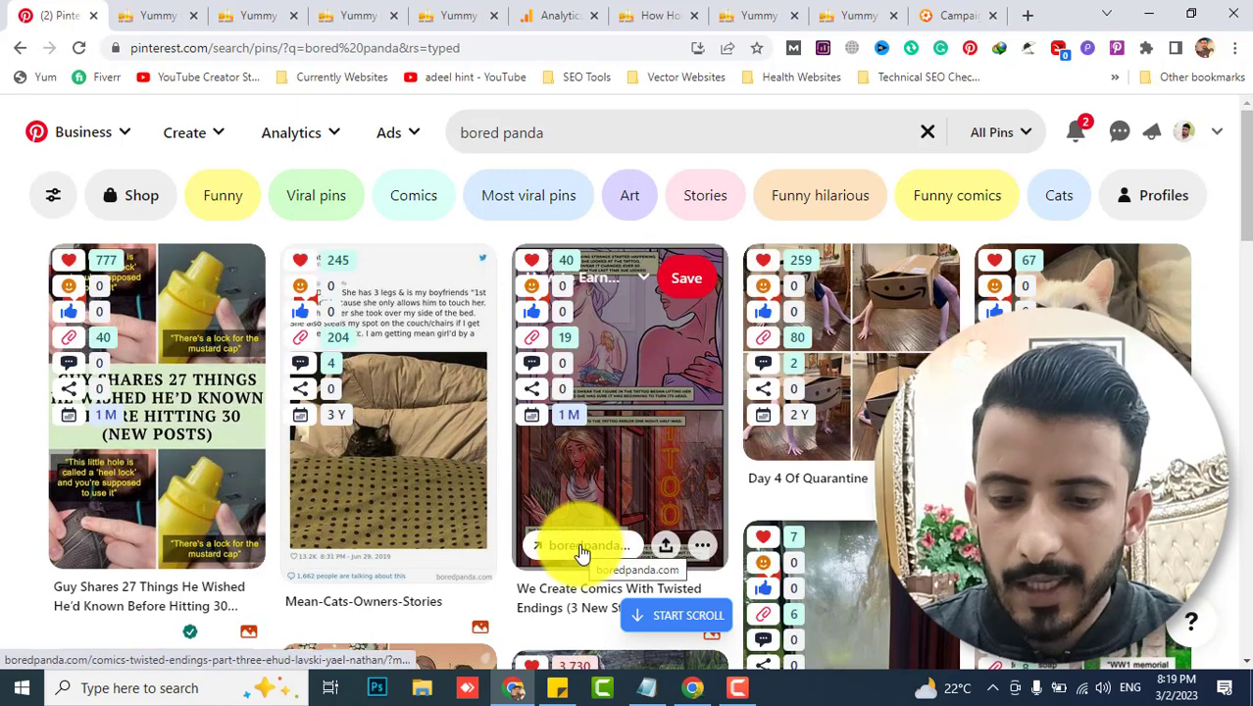
Open the website links of the first three Bored Panda Pins and view the twisted-endings comics article's URL
left_click(582, 553)
left_click(49, 14)
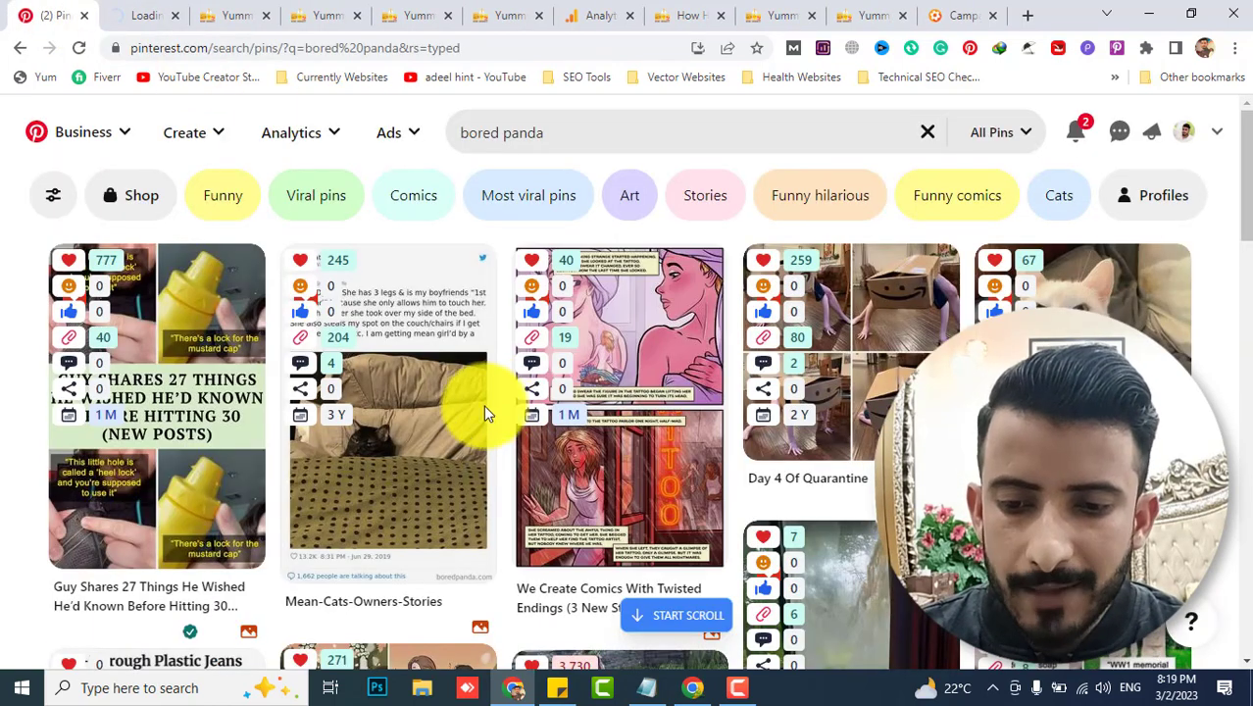
left_click(341, 557)
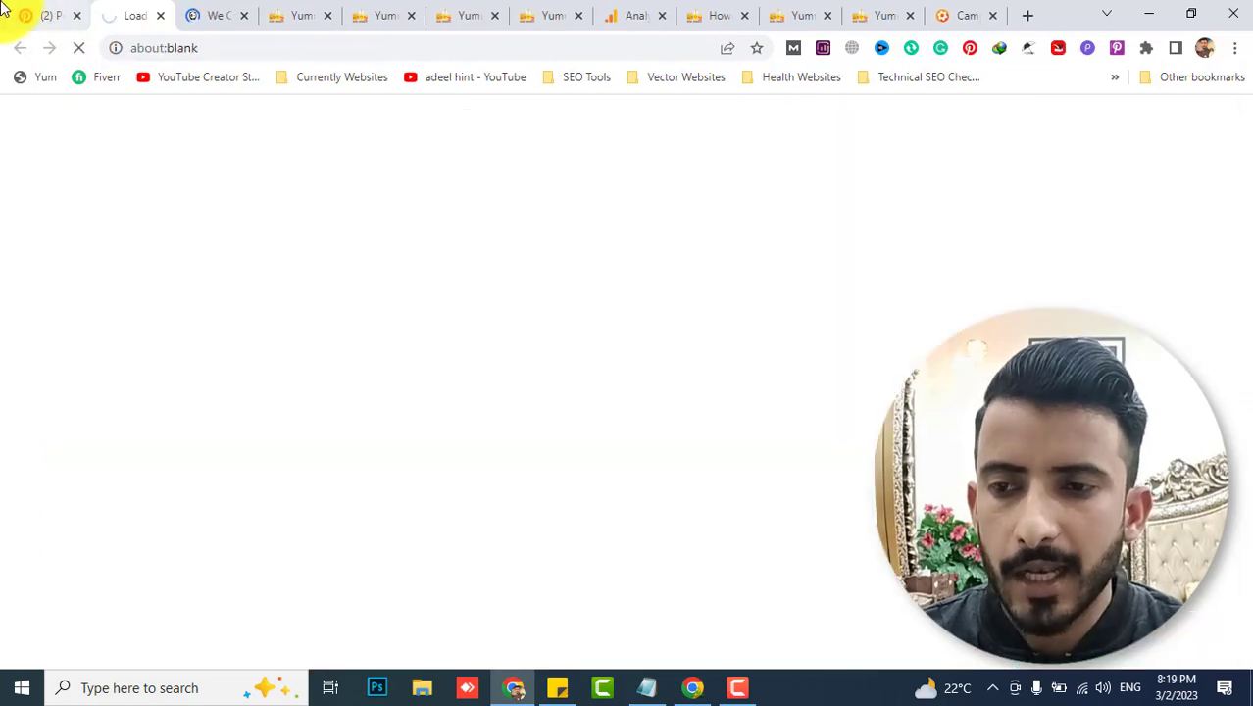
left_click(24, 15)
left_click(125, 549)
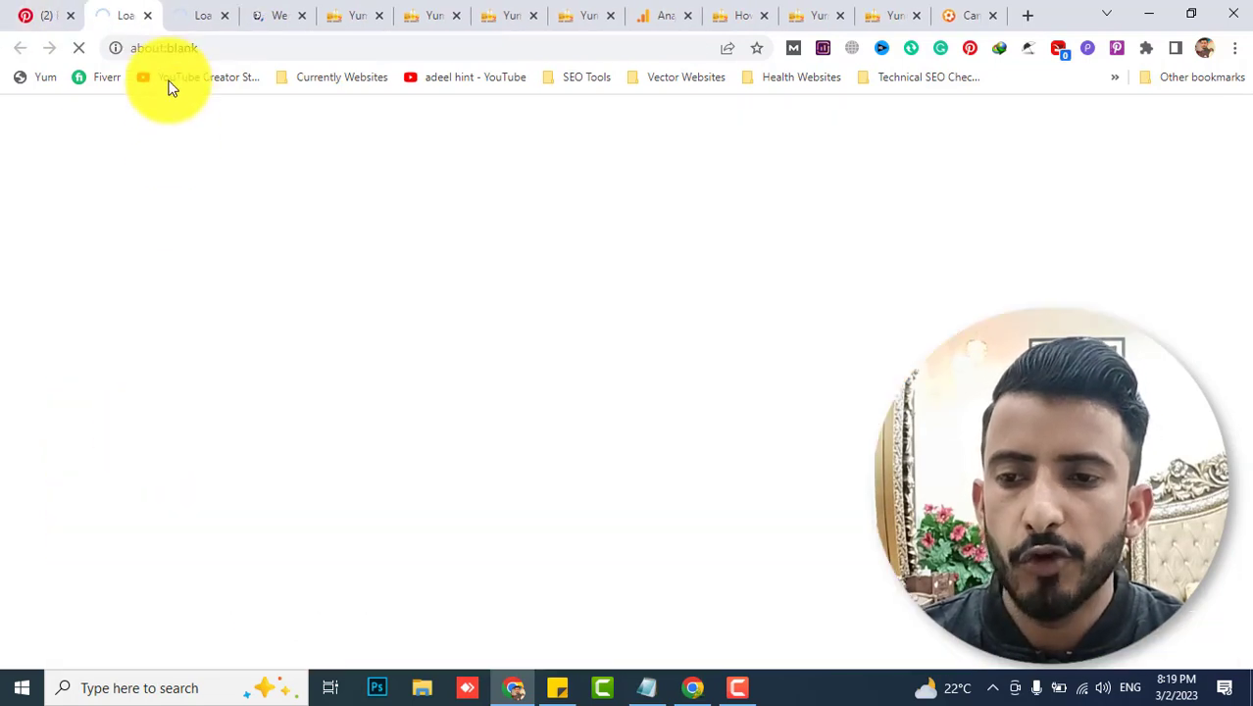
left_click(280, 10)
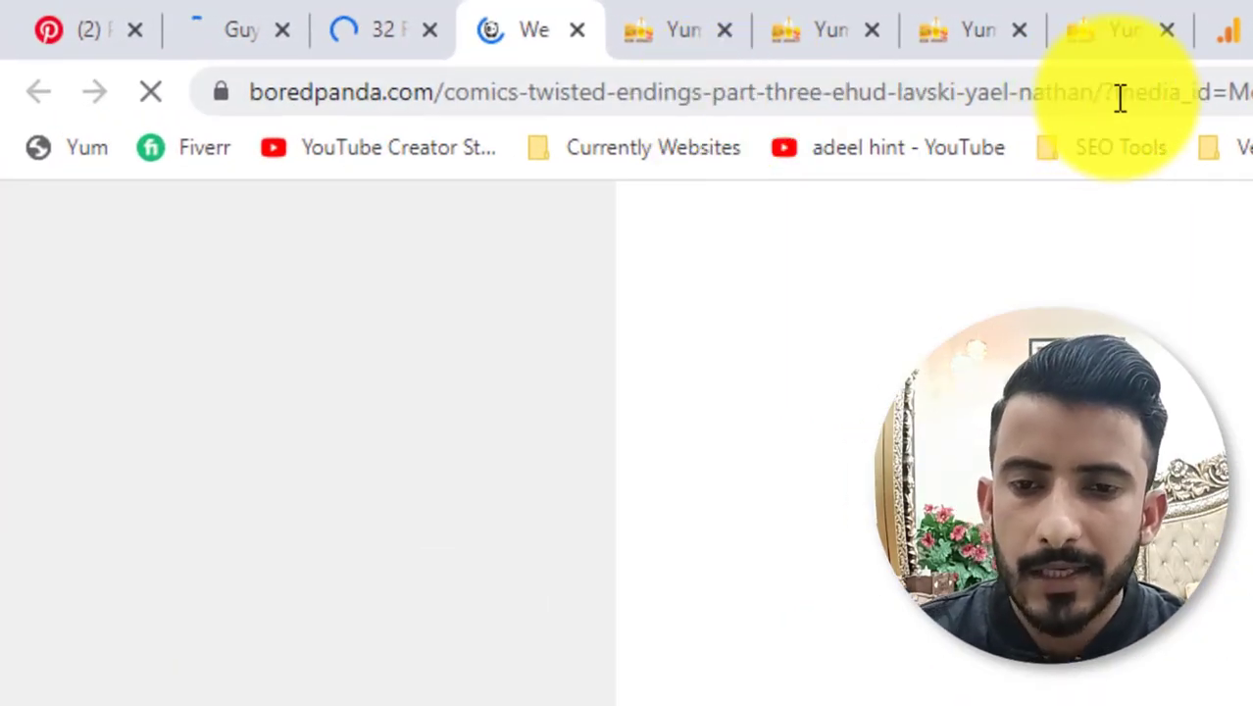
Examine the UTM source, medium and campaign parameters in the twisted-endings comics article's URL
left_click(1108, 91)
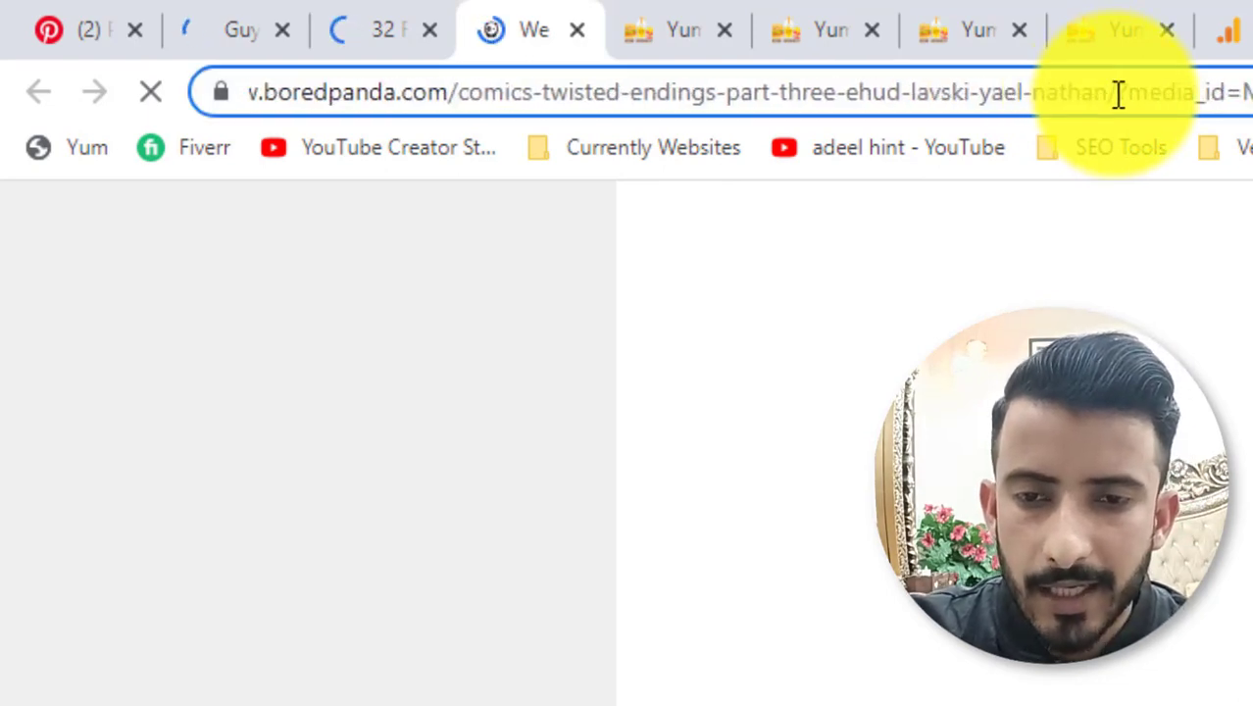
left_click_drag(1114, 94, 1243, 63)
left_click(1239, 89)
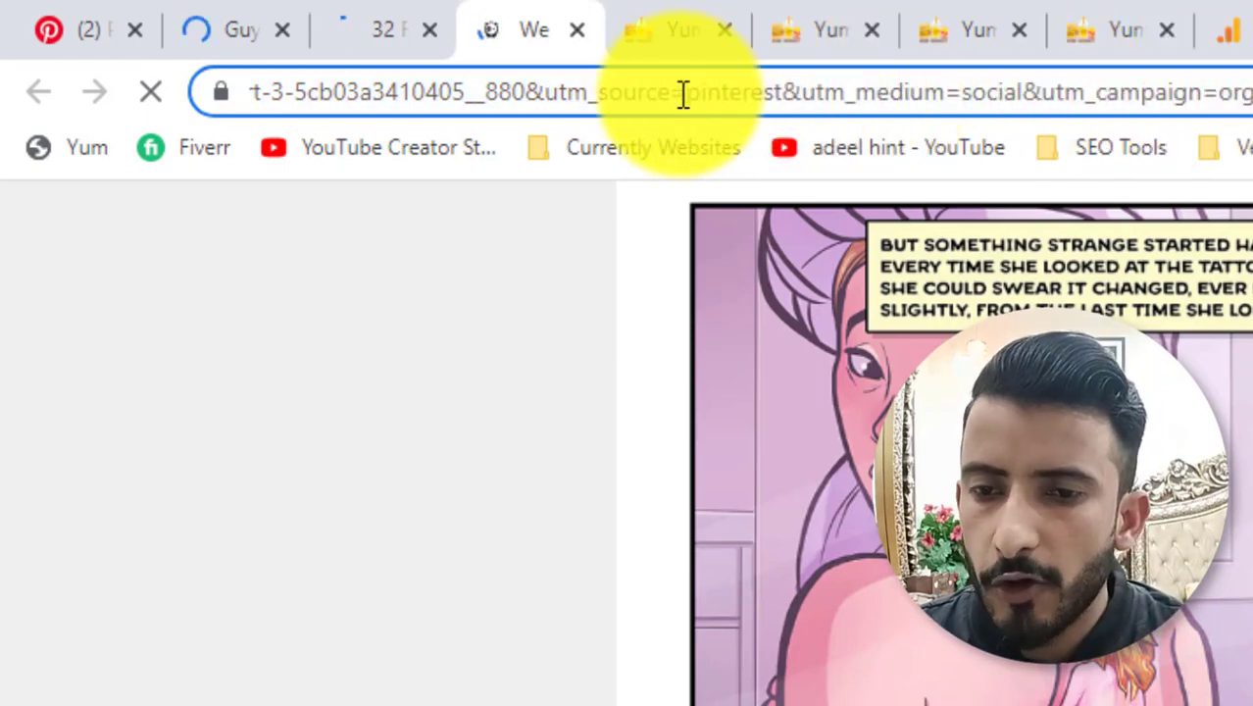
Examine the UTM parameters in the URL of Bored Panda's mean-cats article
left_click(378, 14)
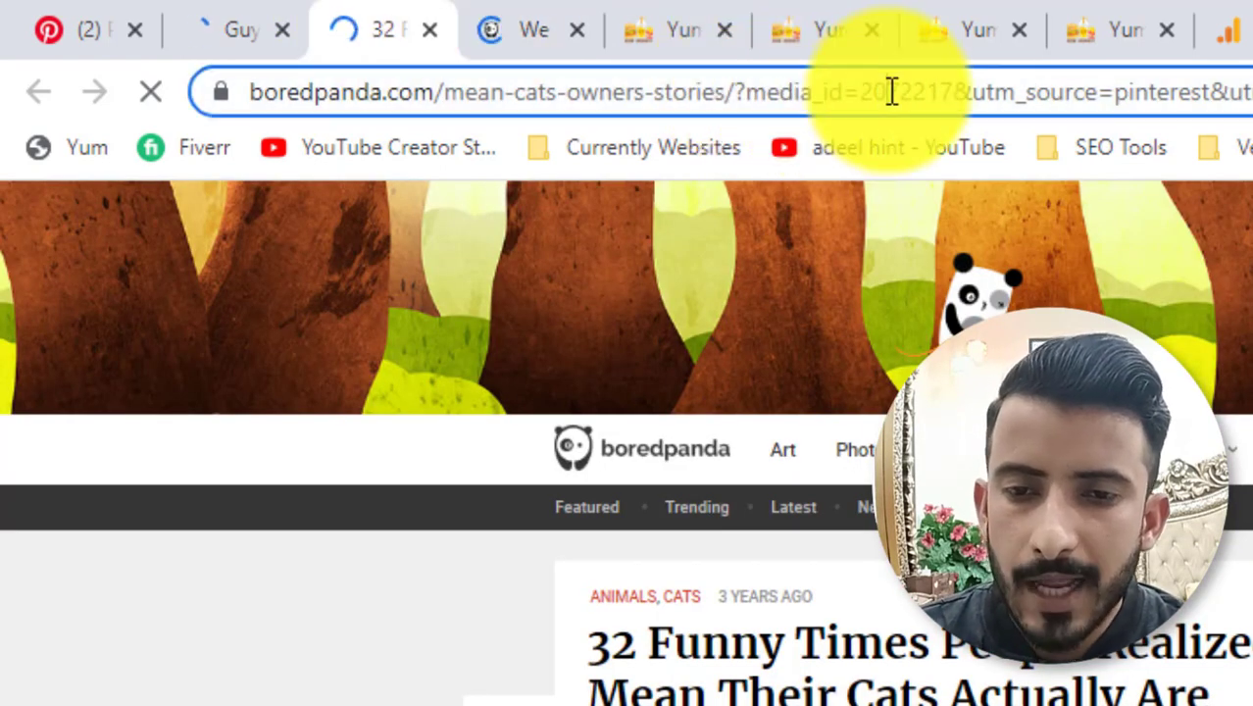
left_click(887, 89)
left_click(887, 90)
key("Right")
key("Right")
key("Right")
key("Right")
key("Right")
key("Right")
key("Right")
key("Right")
key("Right")
key("Right")
key("Right")
key("Right")
key("Right")
key("Right")
key("Right")
key("Right")
key("Right")
key("Right")
key("Right")
key("Right")
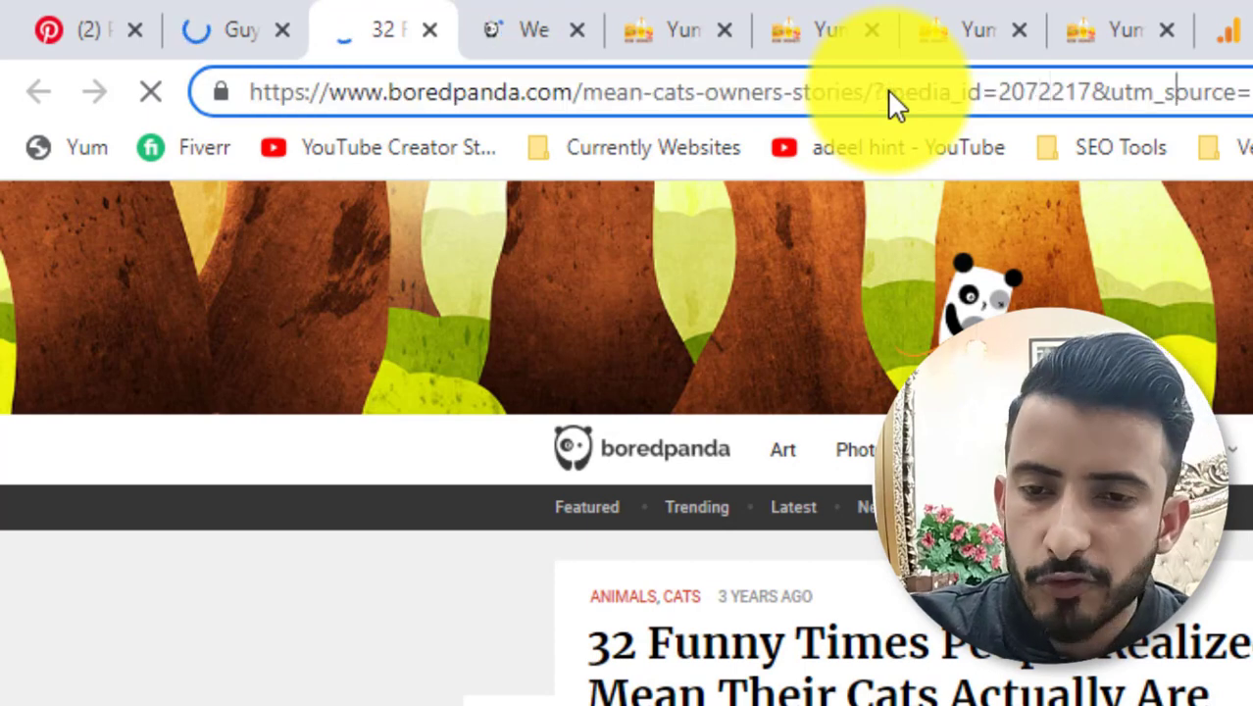
key("Right")
key("Right")
key("Right")
key("Right")
key("Right")
key("Right")
key("Right")
key("Right")
key("Right")
key("Right")
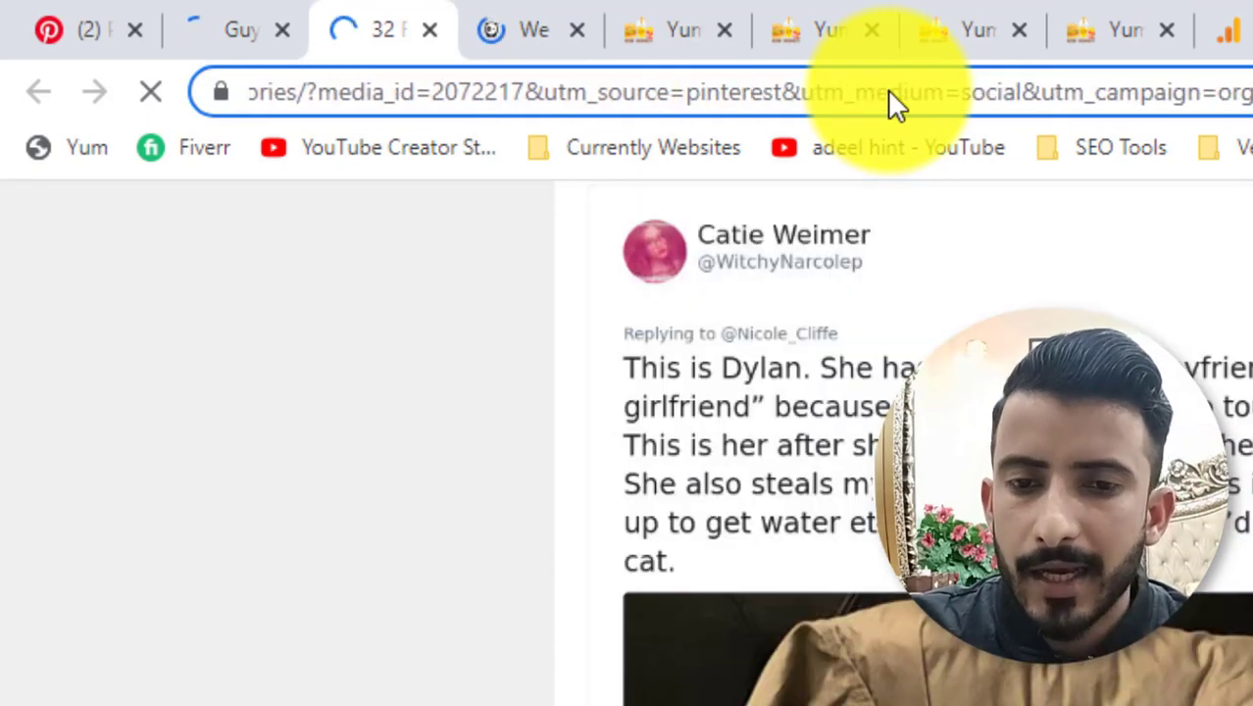
Examine the UTM parameters in the URL of Bored Panda's 27 Things article and highlight the address portion before them
left_click(245, 13)
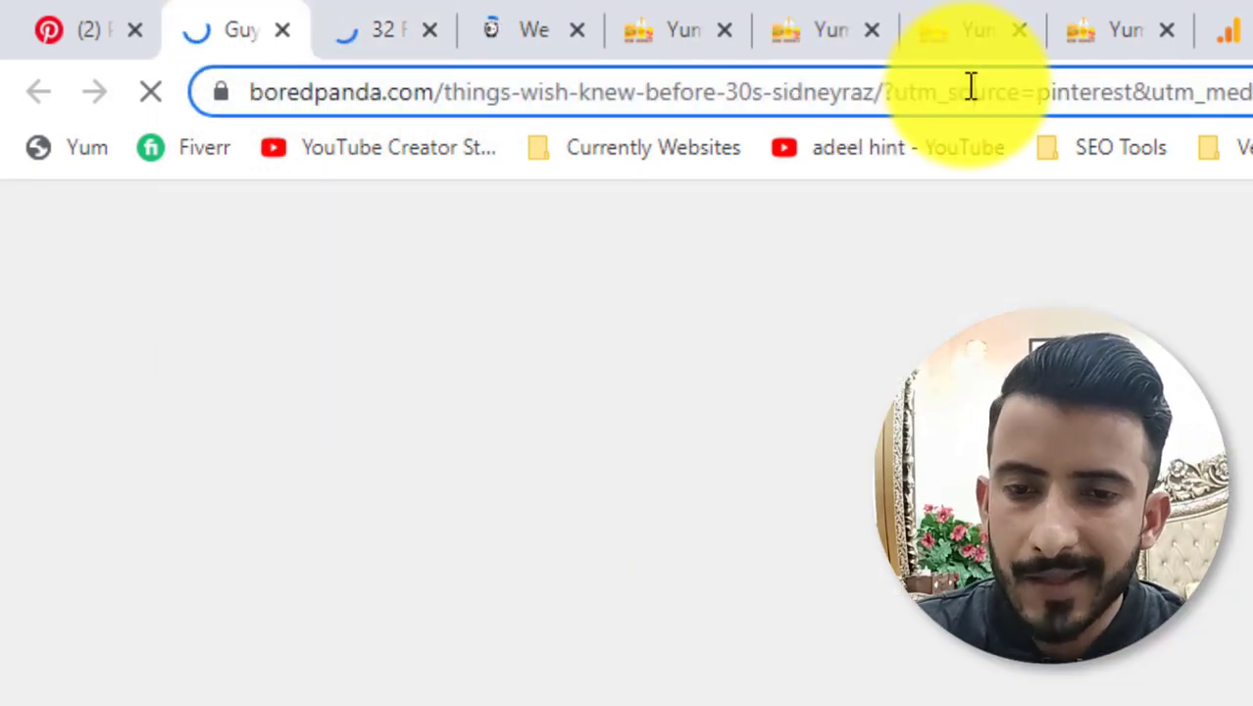
left_click(967, 88)
left_click(967, 88)
key("Right")
key("Right")
key("Right")
key("Right")
key("Right")
key("Right")
key("Right")
key("Right")
key("Right")
key("Right")
key("Right")
key("Right")
key("Right")
key("Right")
key("Right")
key("Right")
key("Right")
key("Right")
key("Right")
key("Right")
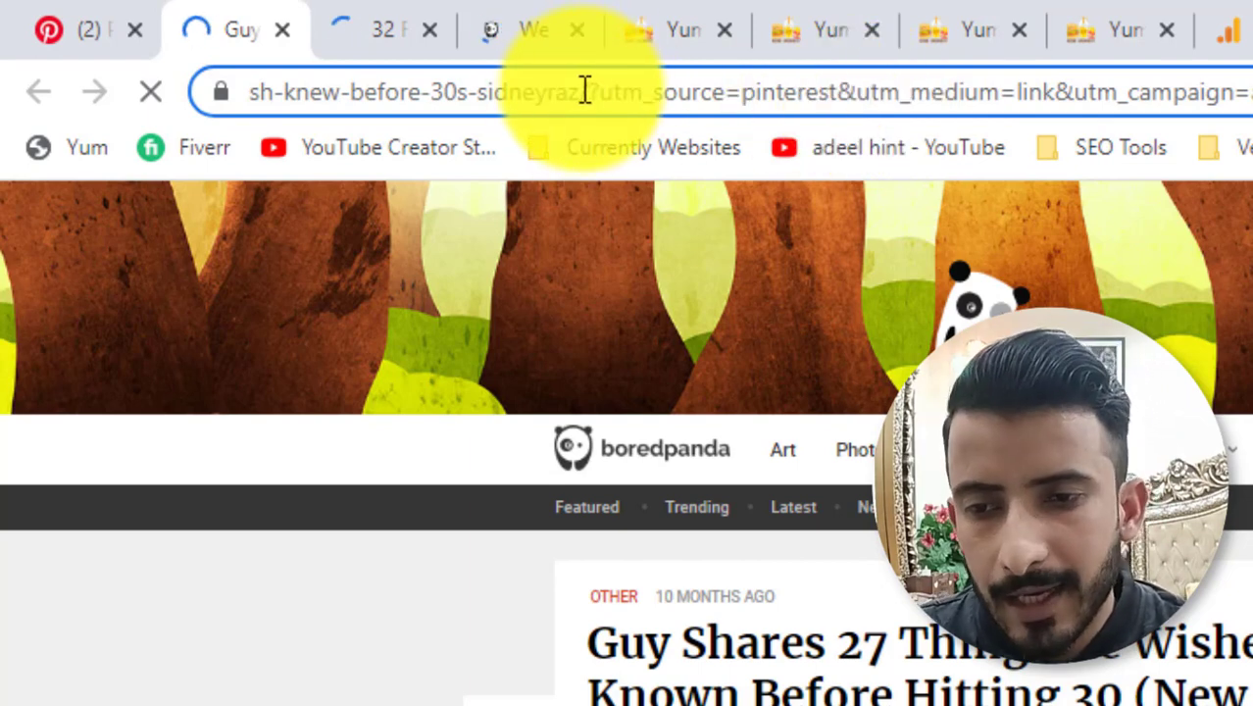
left_click_drag(582, 90, 93, 89)
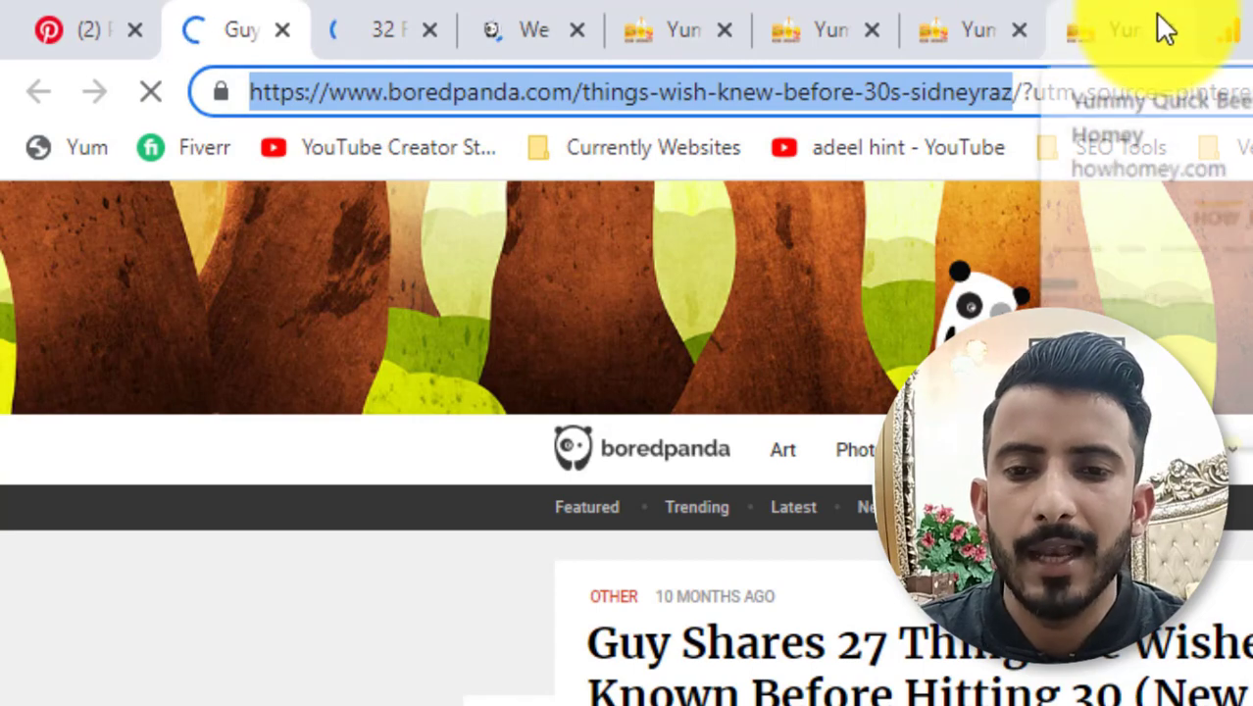
Set the website URL in Campaign URL Builder to Bored Panda's twisted-endings comics article, without its tracking parameters
left_click(1227, 30)
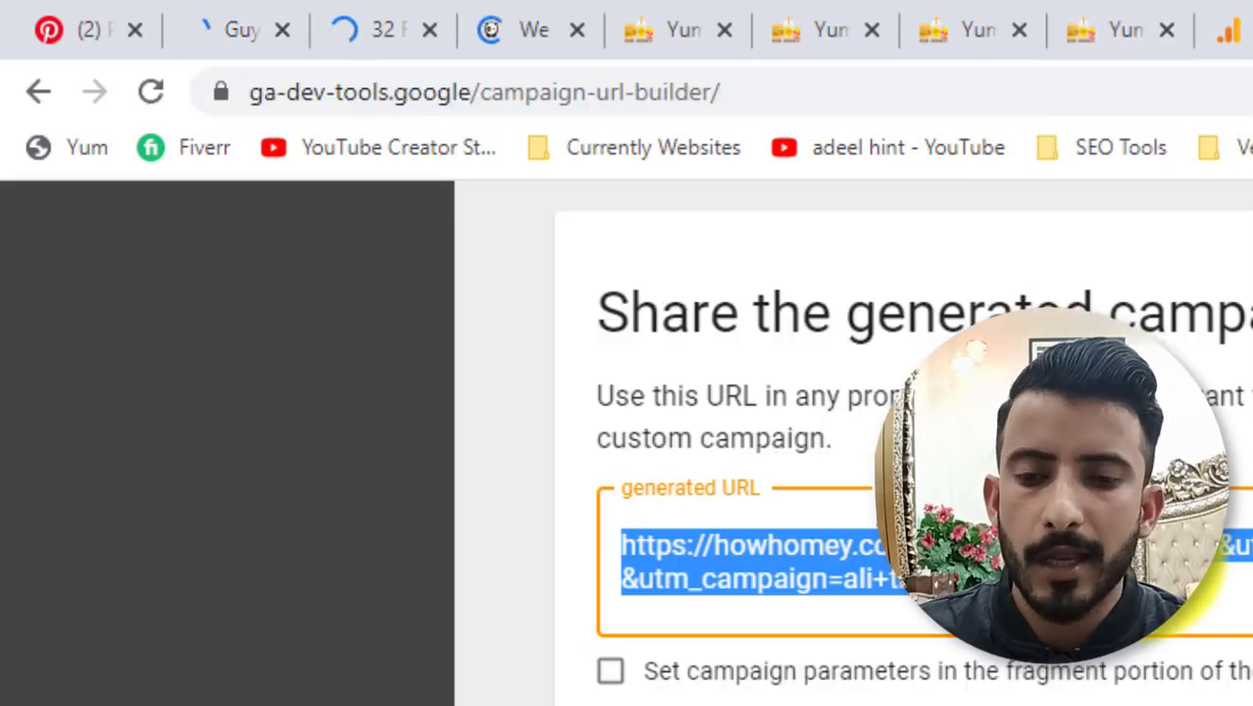
scroll(853, 441, "up", 15)
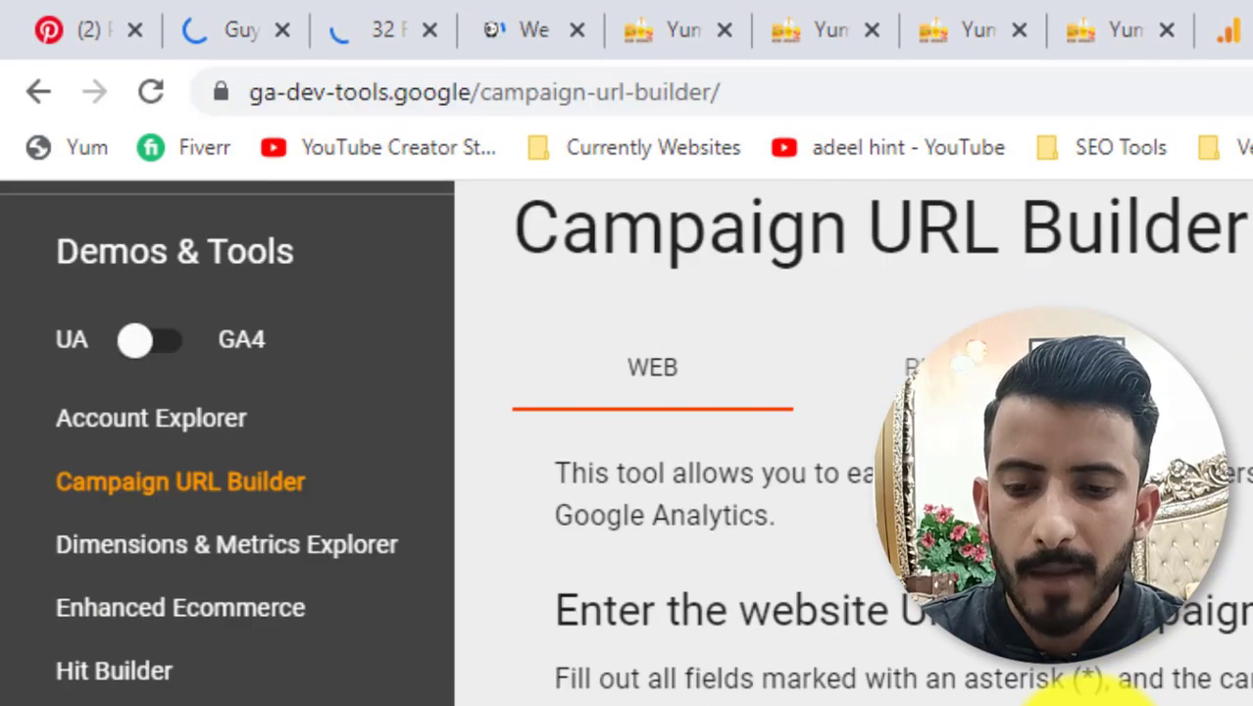
scroll(866, 559, "down", 2)
triple_click(863, 550)
type("Test Pin")
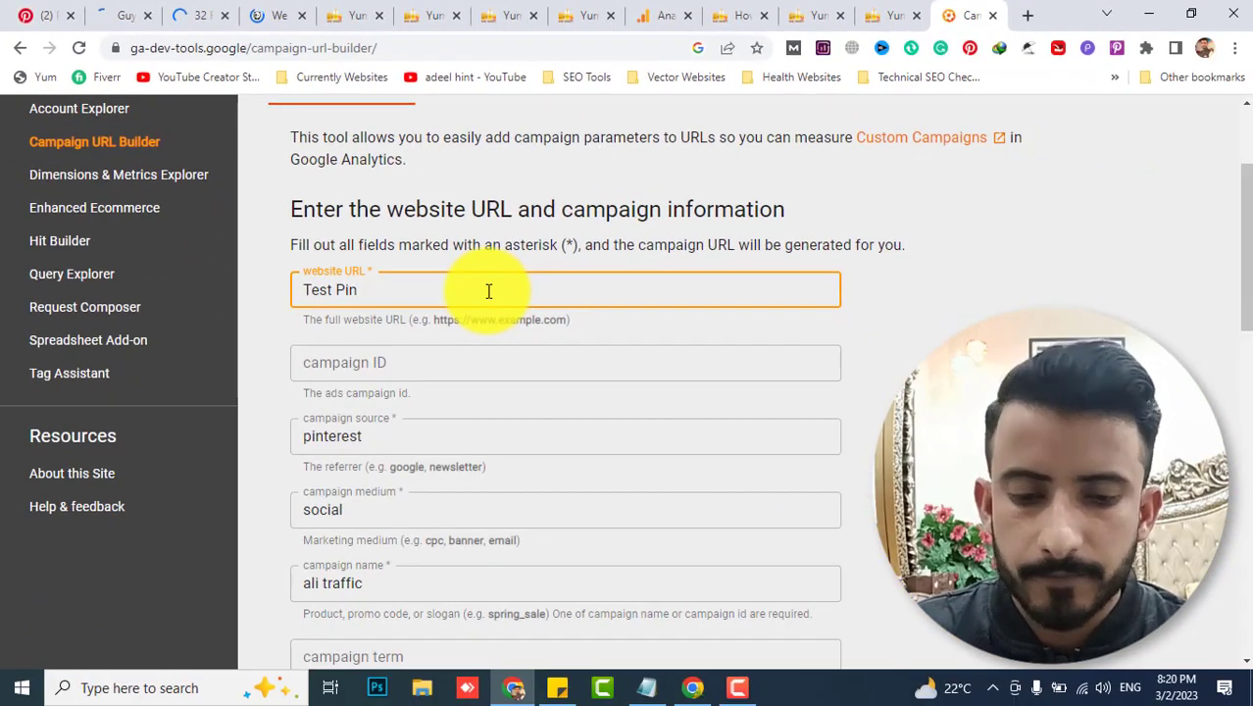
key("ctrl+a")
key("BackSpace")
type("https://www.boredpanda.com/comics-twisted-endings-part-three-ehud-lavski-yael-nathan/")
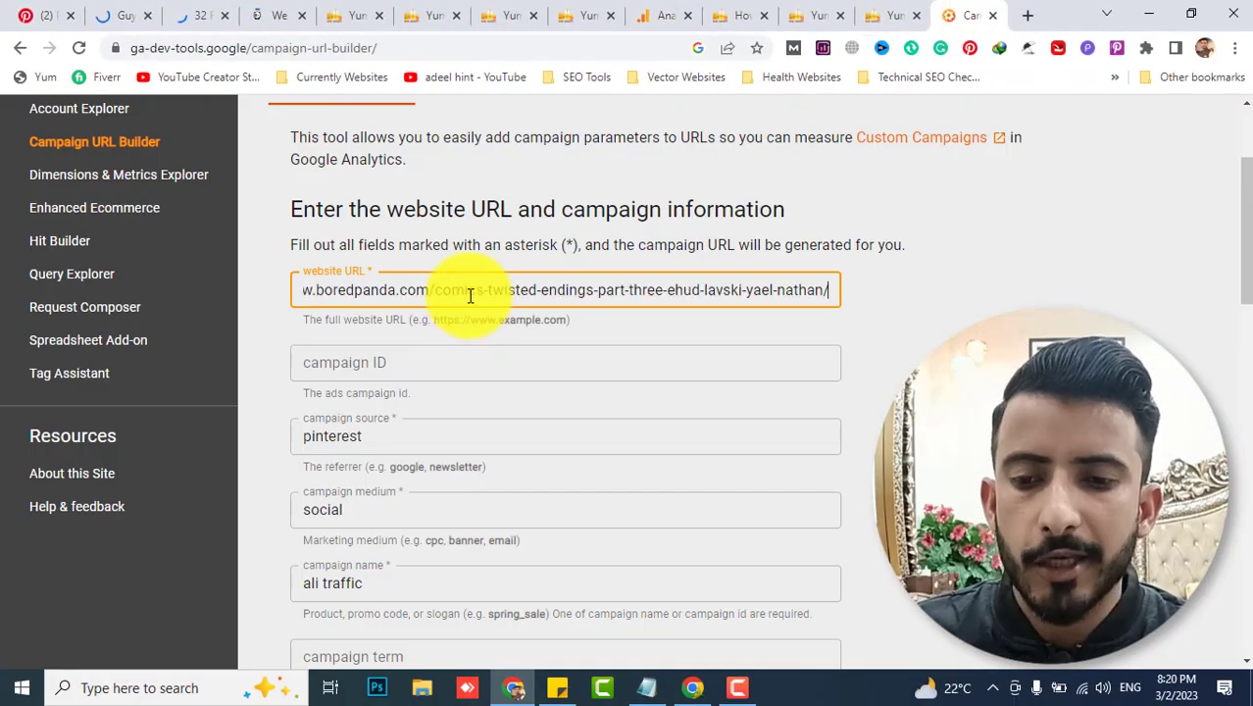
Review the campaign name and the generated campaign URL for the Bored Panda article
scroll(441, 294, "down", 3)
left_click(347, 312)
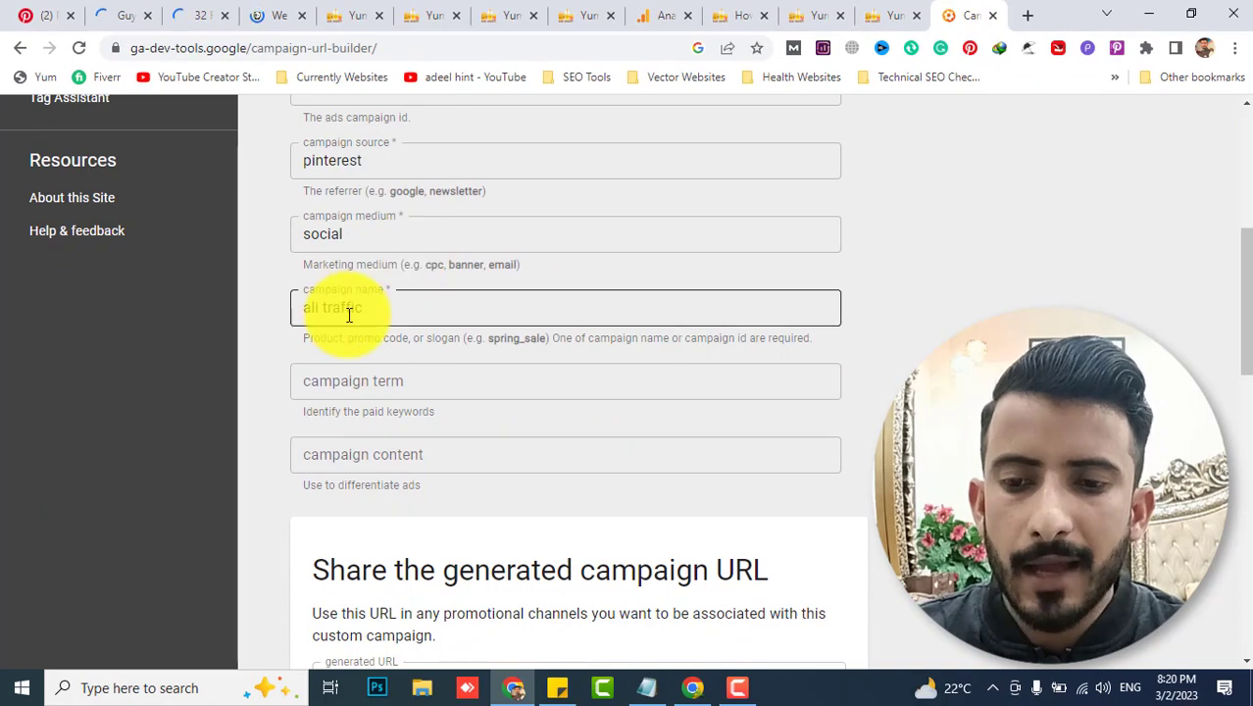
scroll(909, 314, "down", 4)
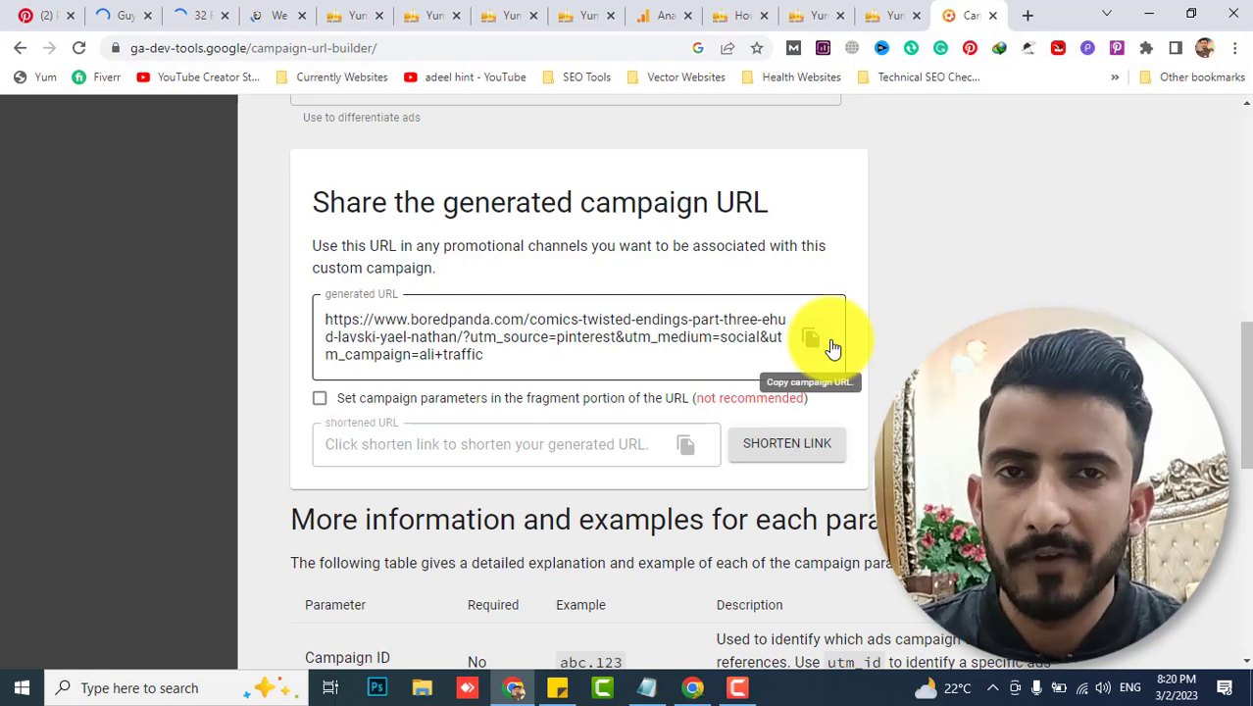
scroll(741, 303, "up", 7)
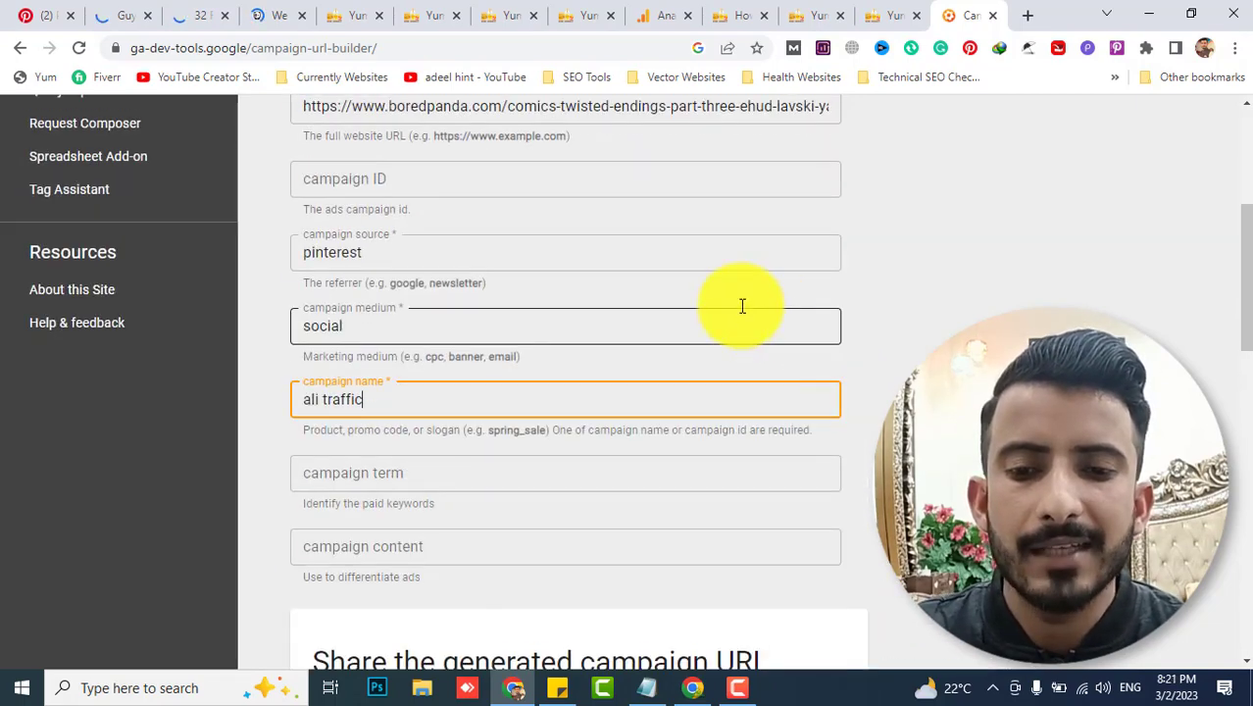
Check the saved UTM-tagged links in Notepad and return to the Campaign URL Builder form
left_click(643, 685)
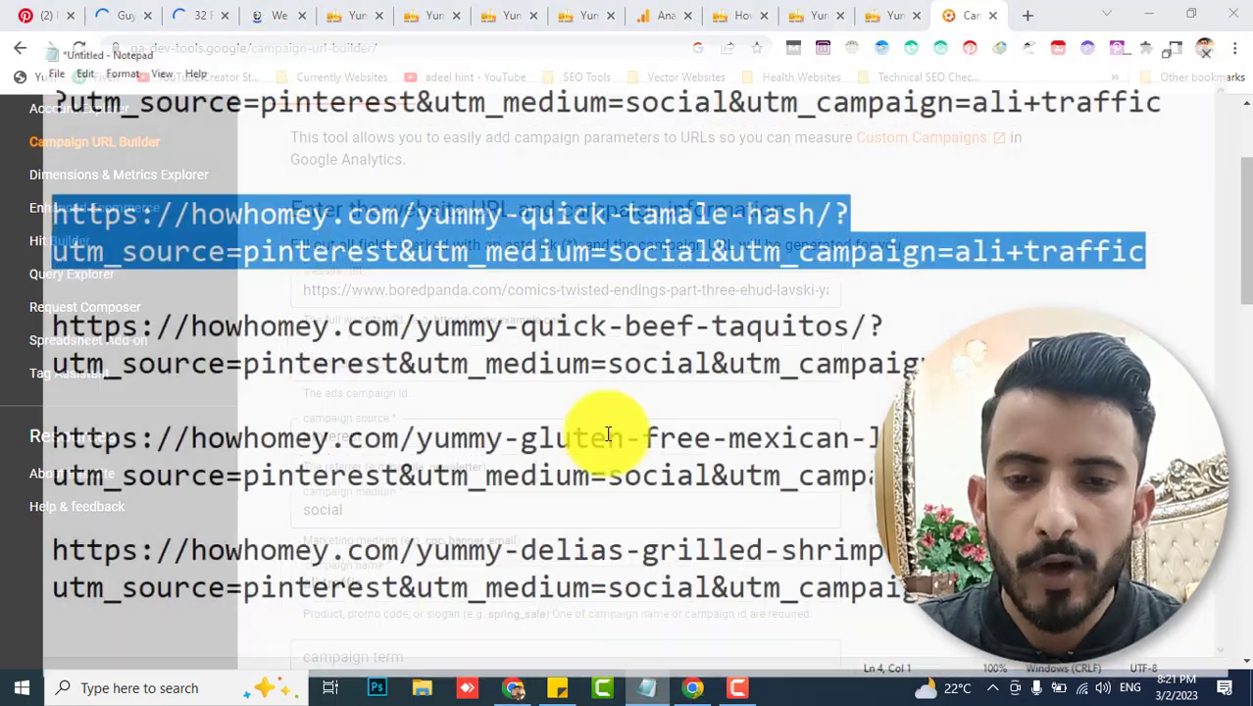
left_click(32, 63)
left_click(1145, 10)
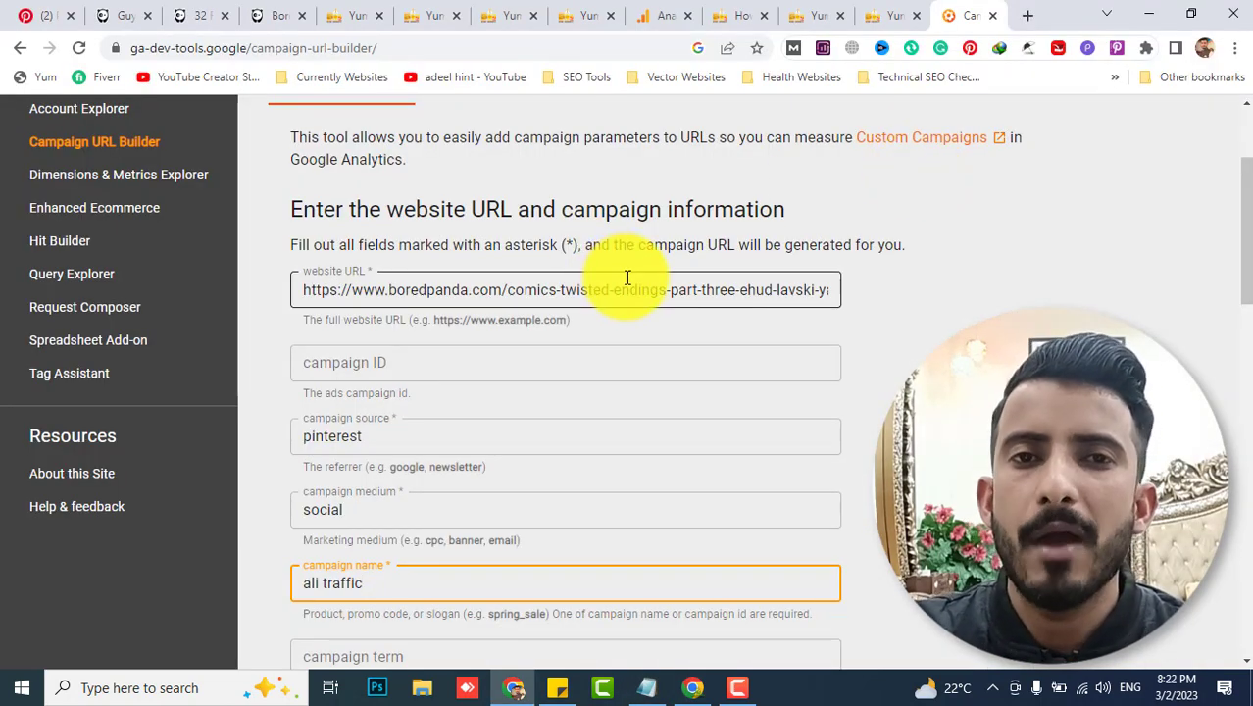
scroll(627, 277, "down", 3)
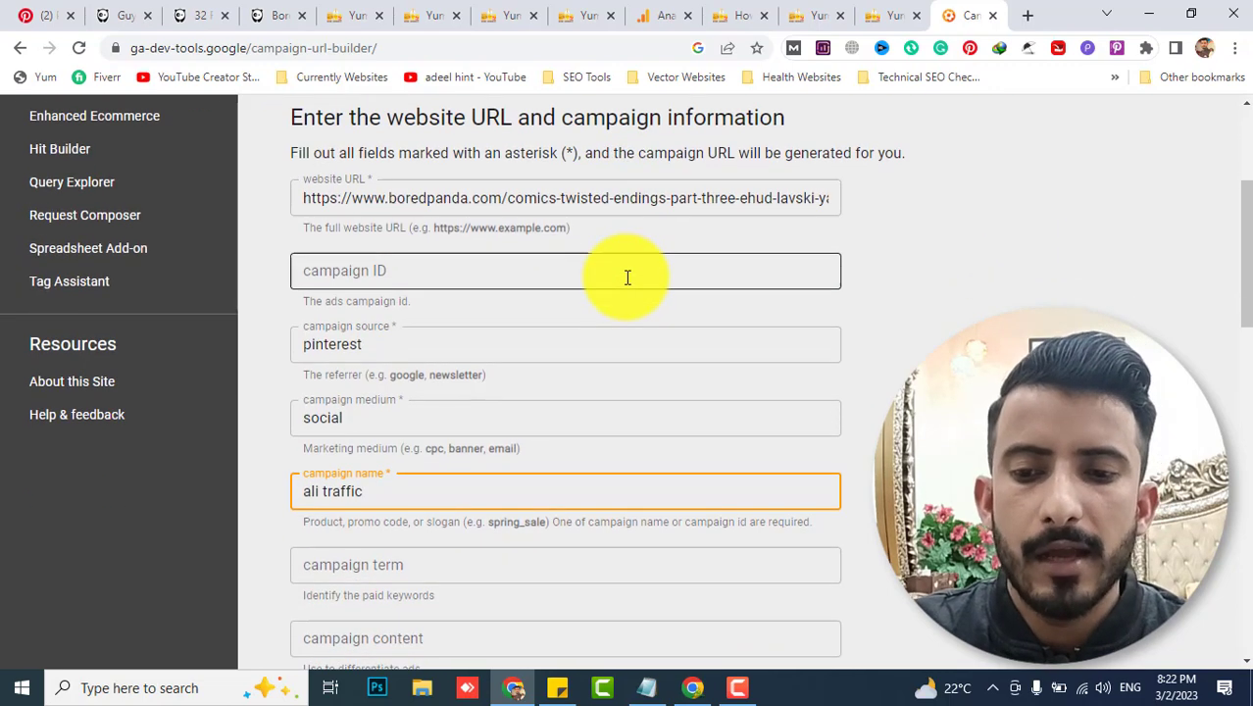
left_click(1025, 15)
type("adeel")
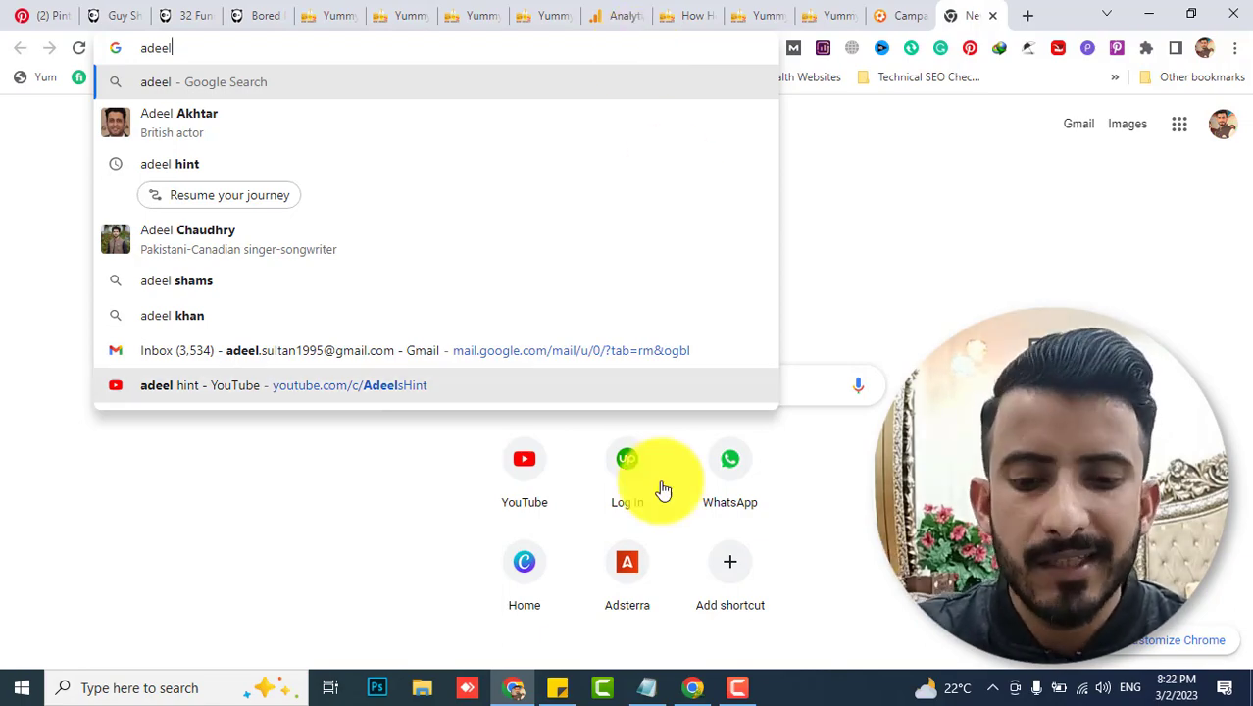
Highlight the string ?utm_source=pinterest&utm_medium=social&utm_campaign=ali+traffic in Notepad, and return to the browser
left_click(647, 686)
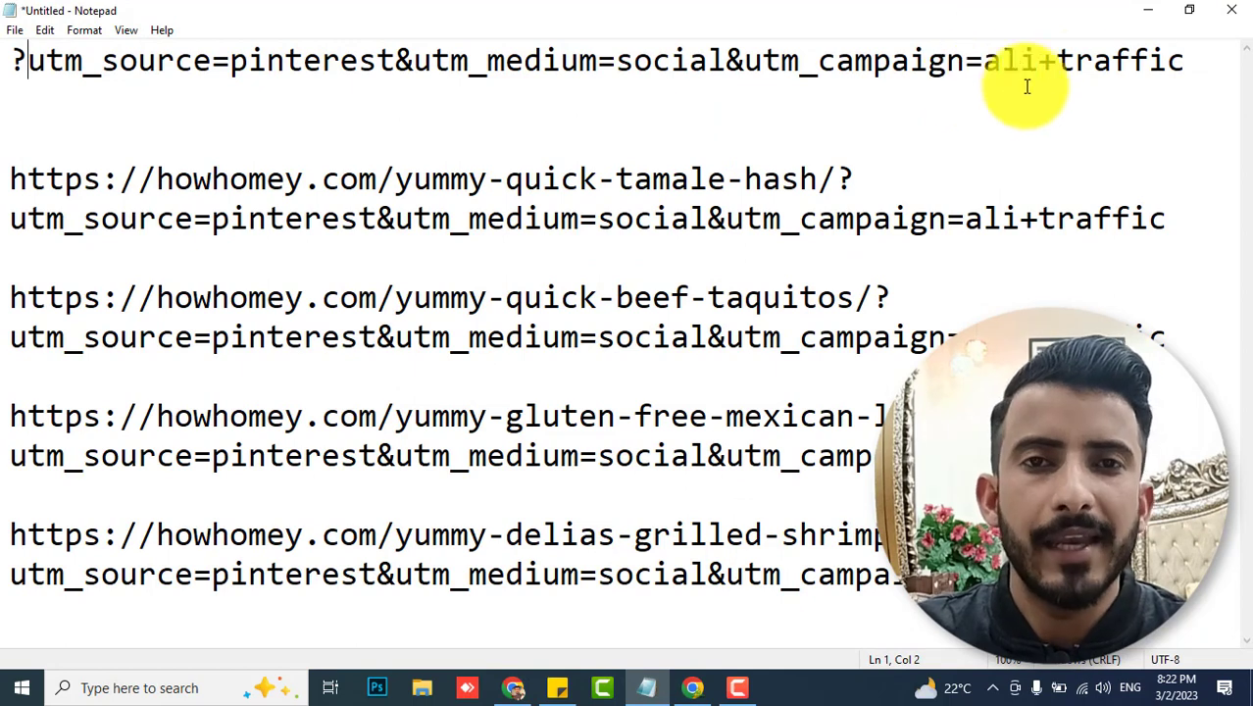
left_click_drag(1188, 62, 3, 61)
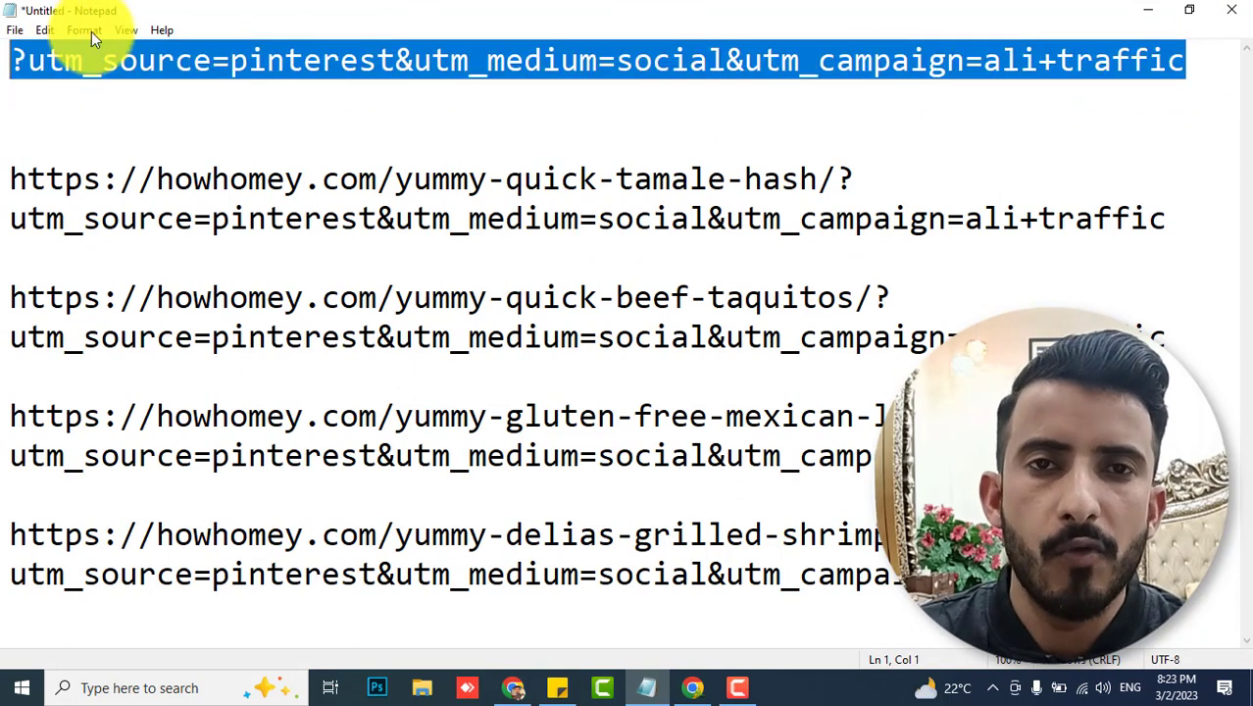
left_click(1145, 9)
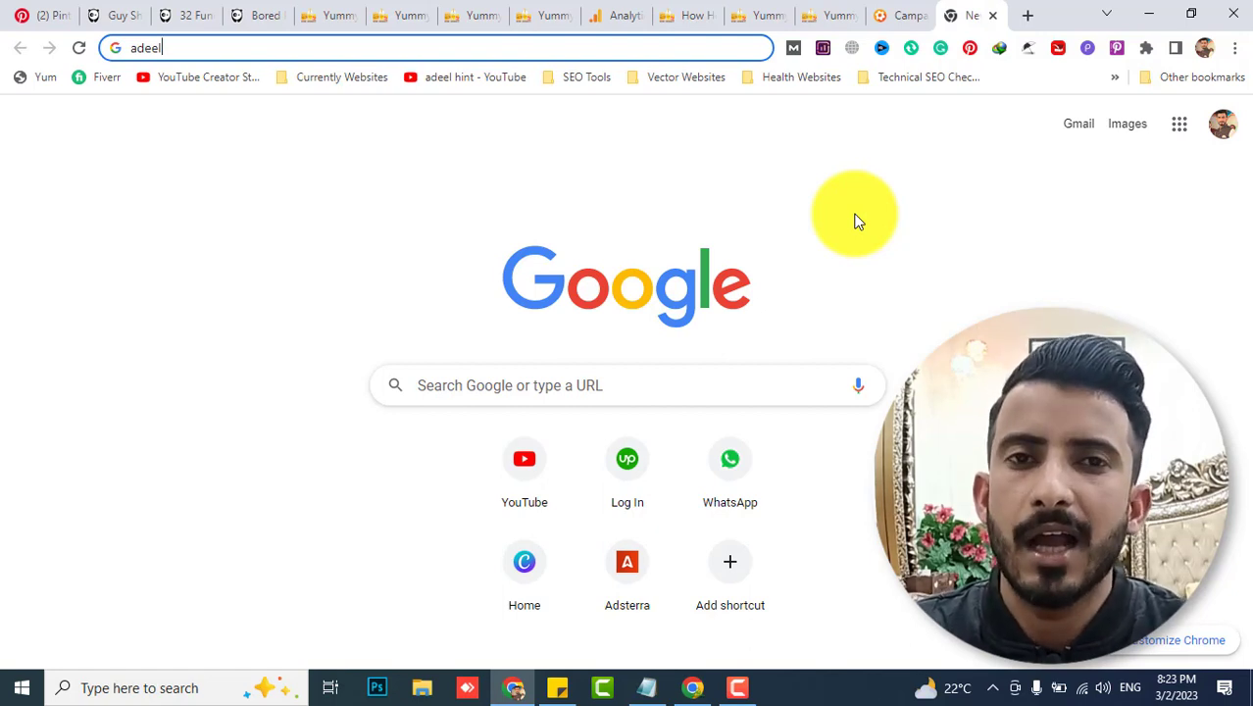
Open the Pinterest Ads campaign creation page from the Bored Panda search results
left_click(40, 14)
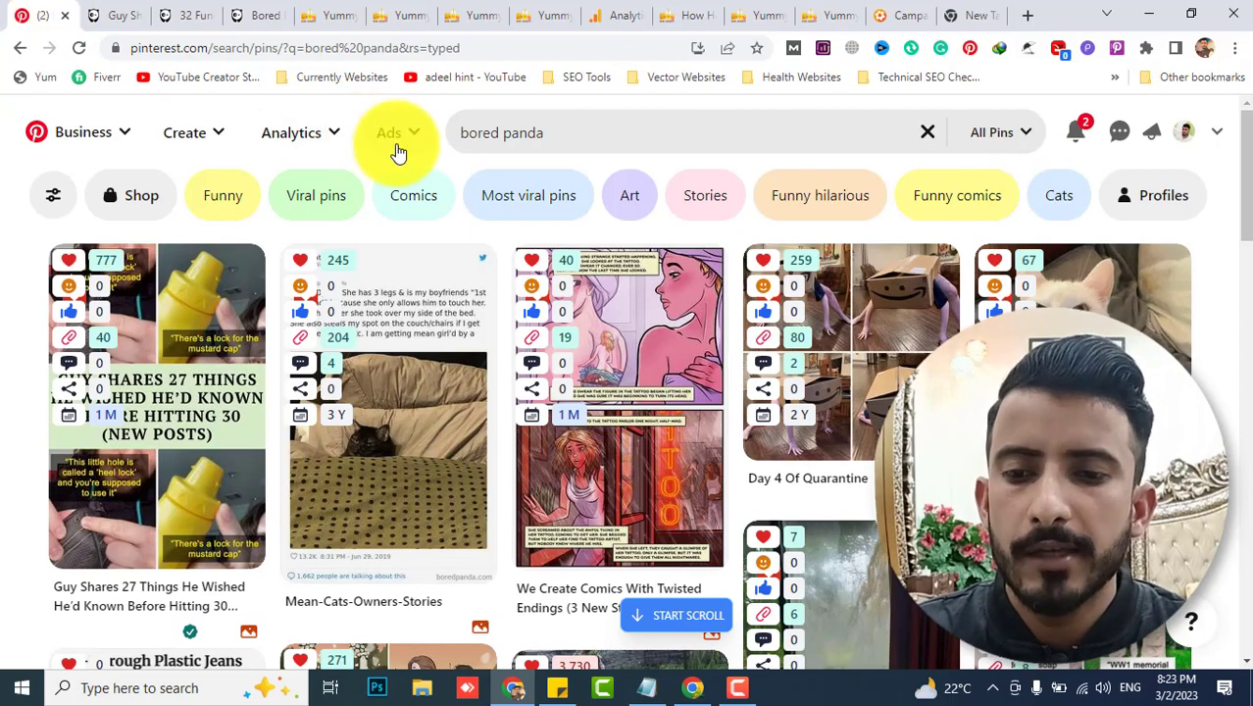
left_click(402, 132)
left_click(405, 199)
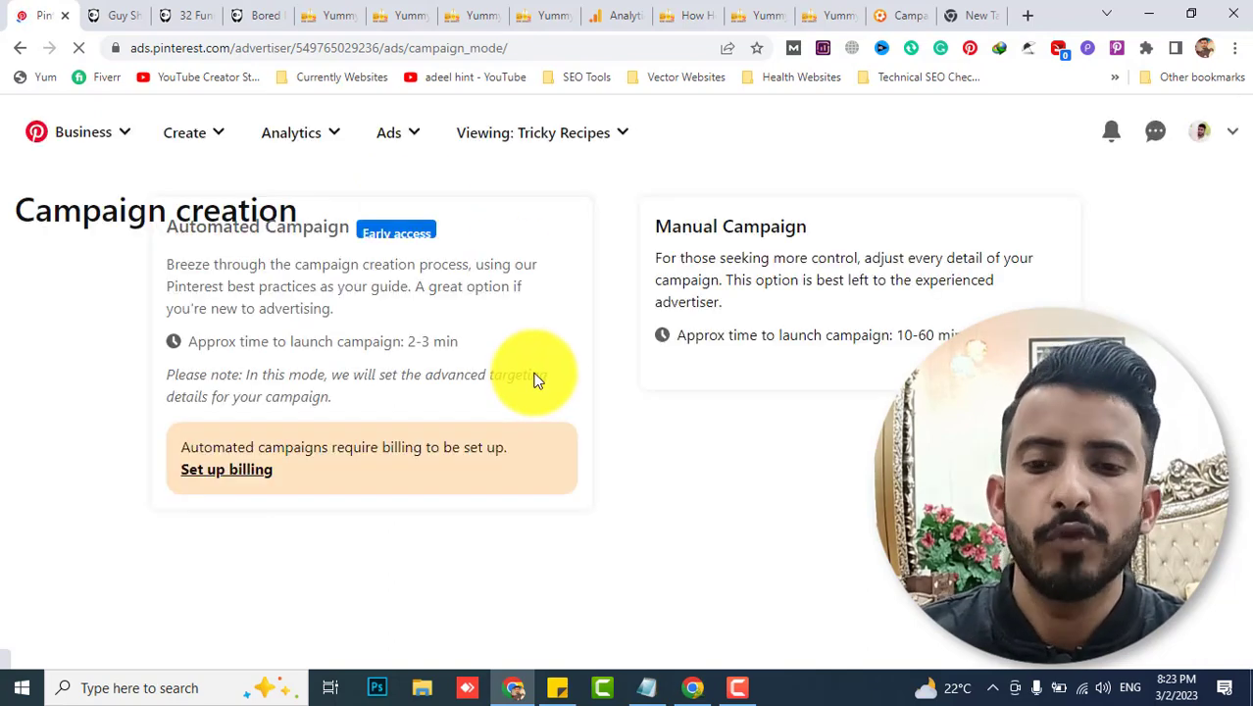
left_click(902, 15)
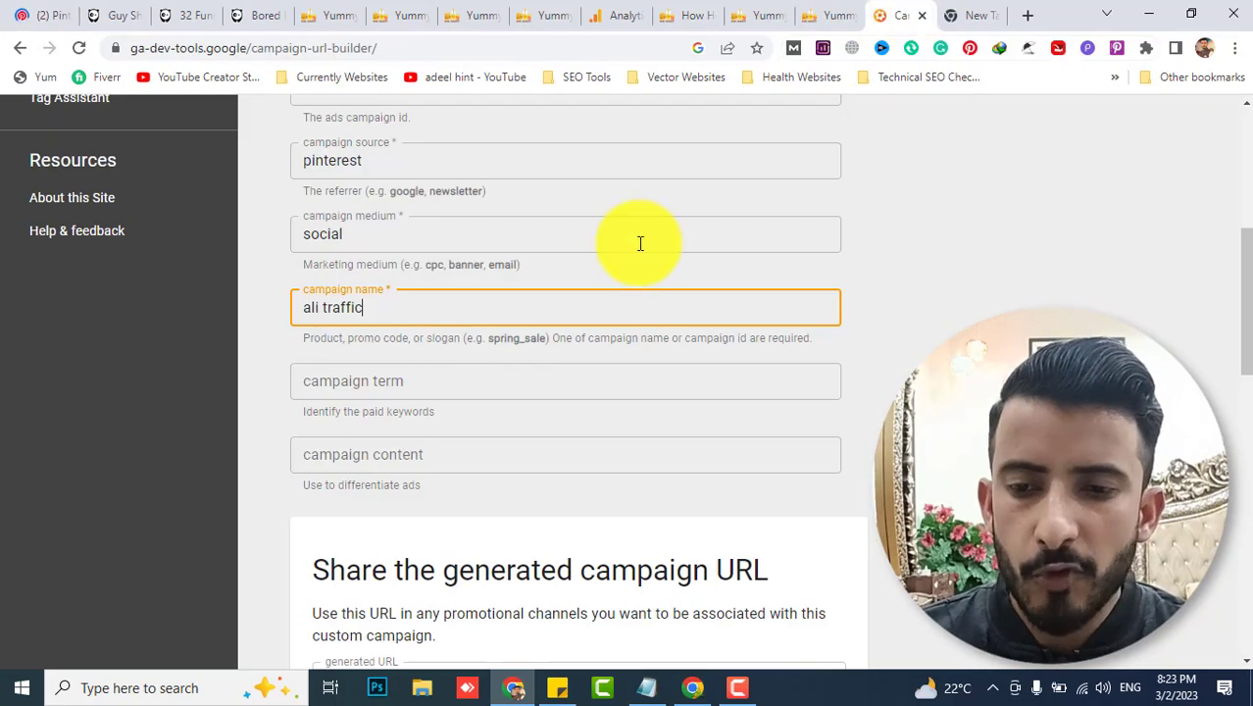
scroll(619, 335, "up", 3)
left_click(427, 290)
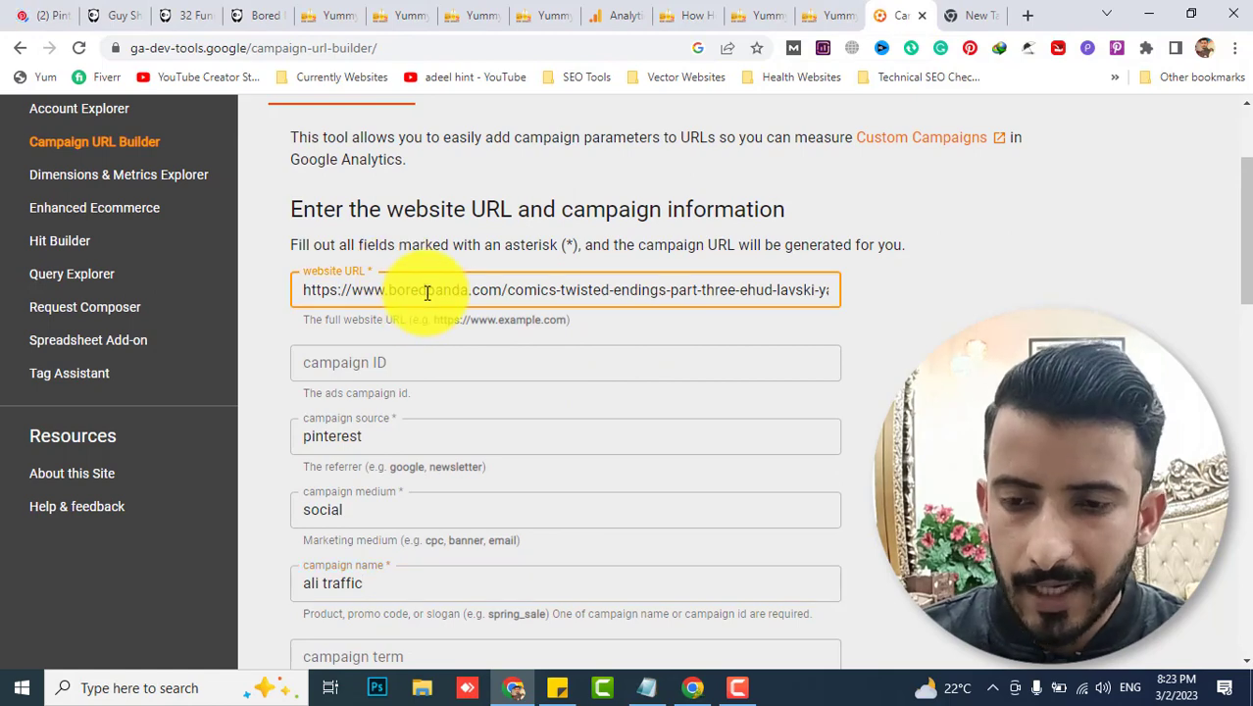
left_click(394, 10)
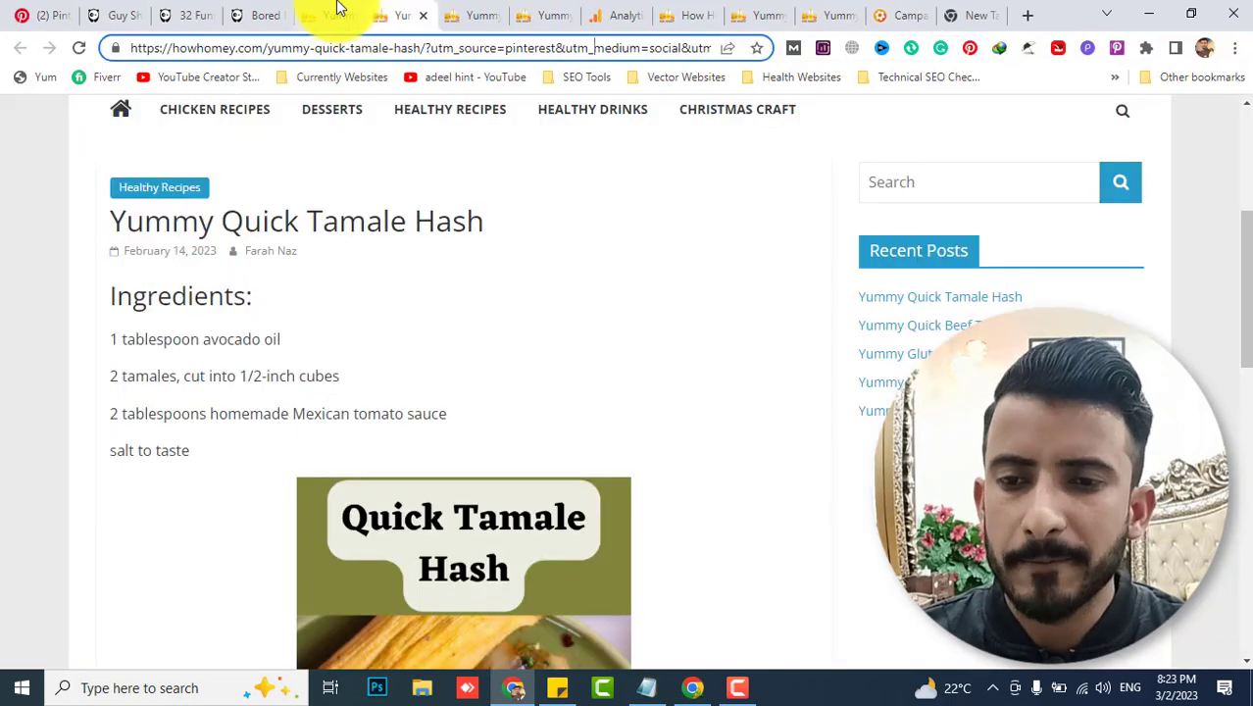
left_click(335, 11)
left_click(622, 14)
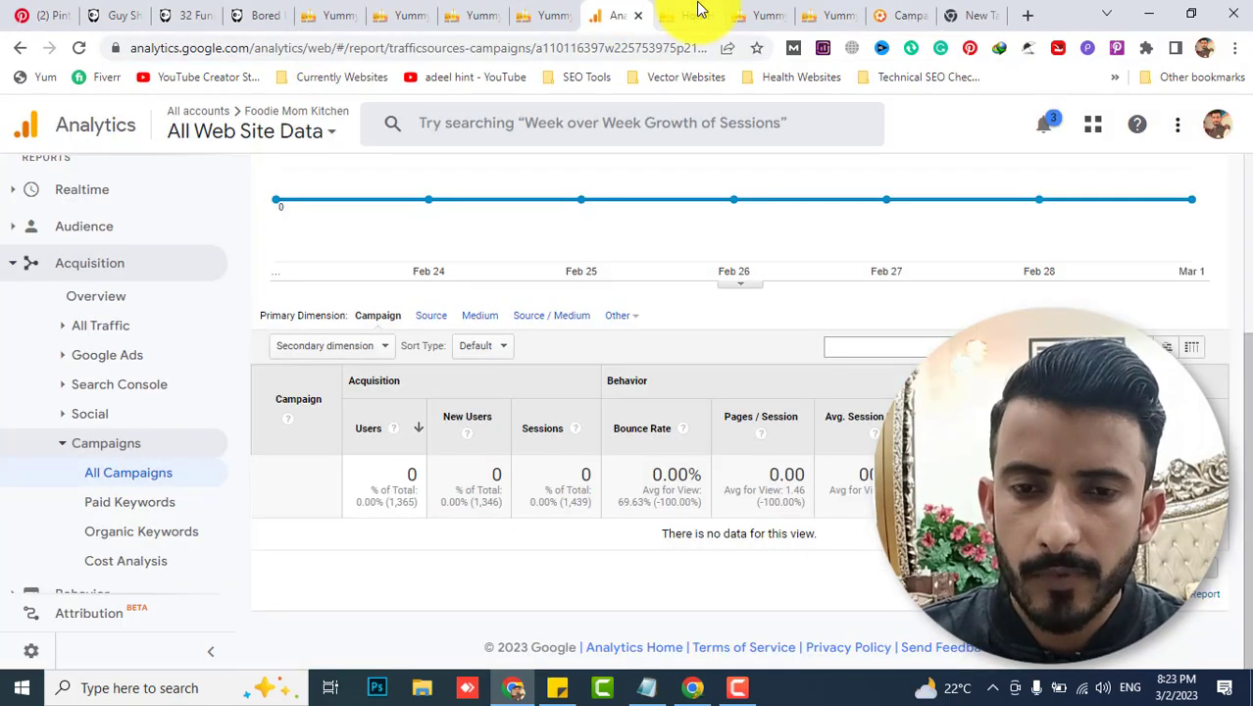
left_click(689, 14)
left_click(896, 15)
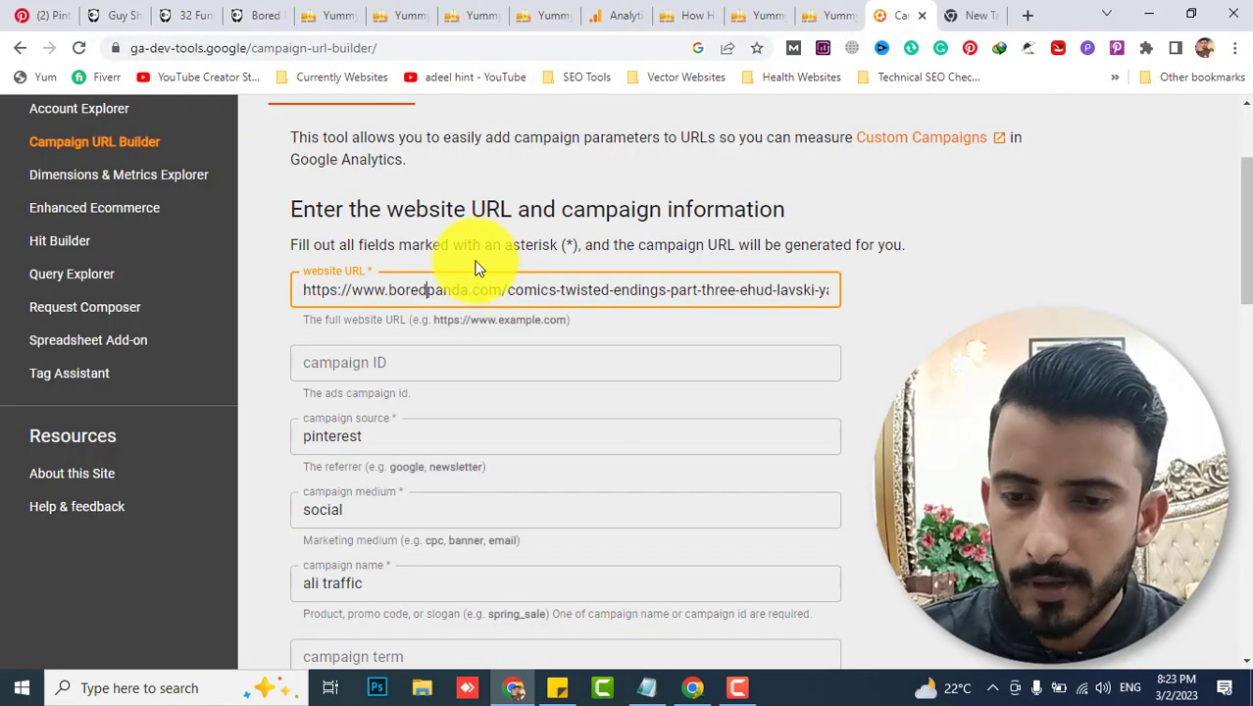
triple_click(475, 295)
type("https://howhomey.com/")
Copy the generated campaign URL for the How Homey home page
scroll(872, 321, "down", 6)
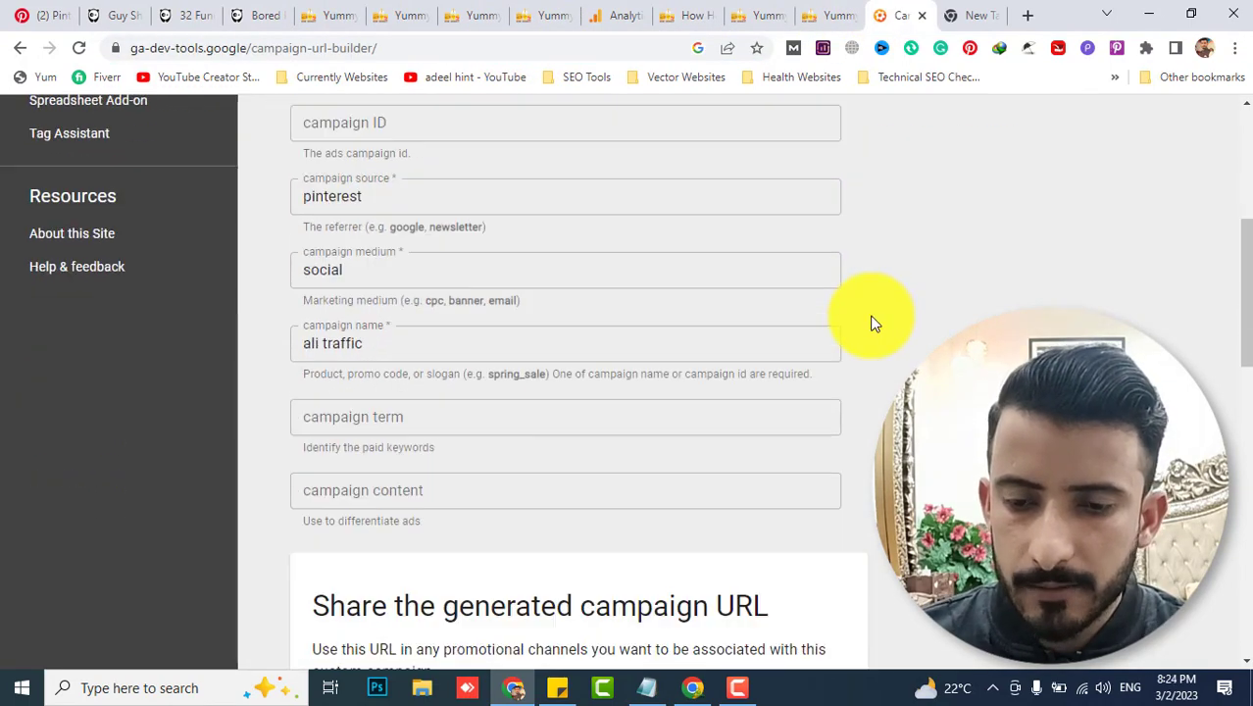
scroll(872, 322, "down", 1)
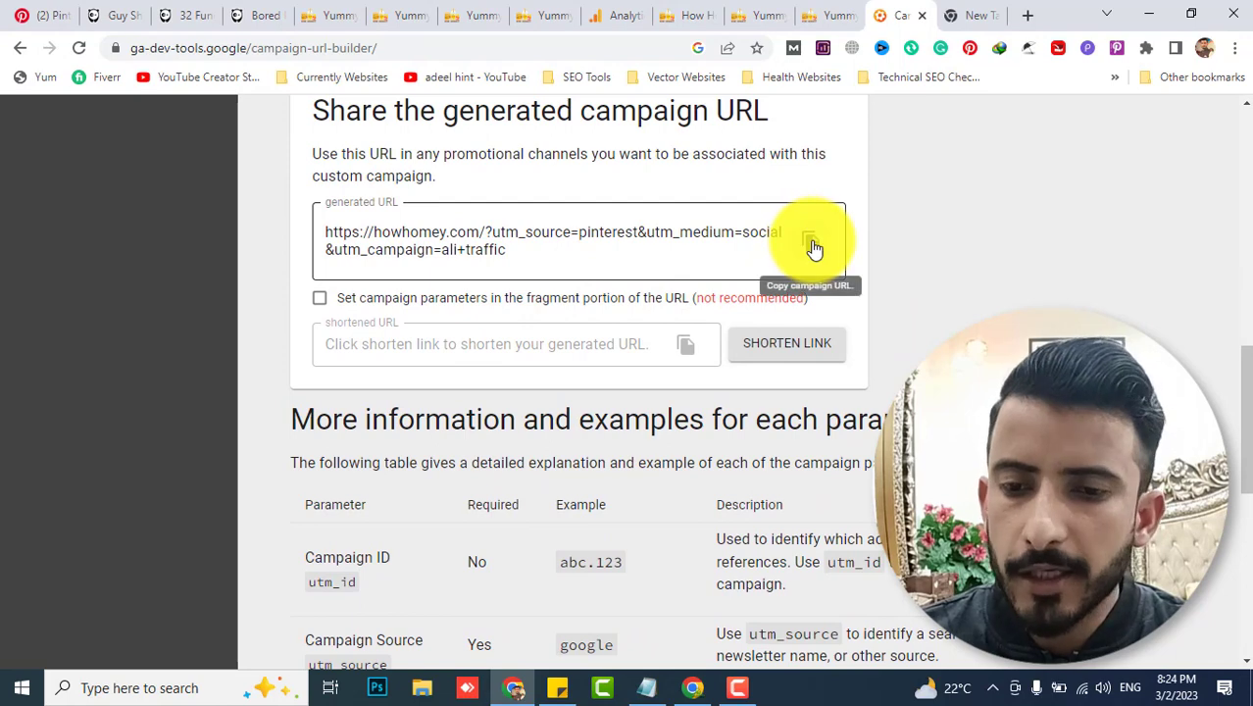
left_click(813, 246)
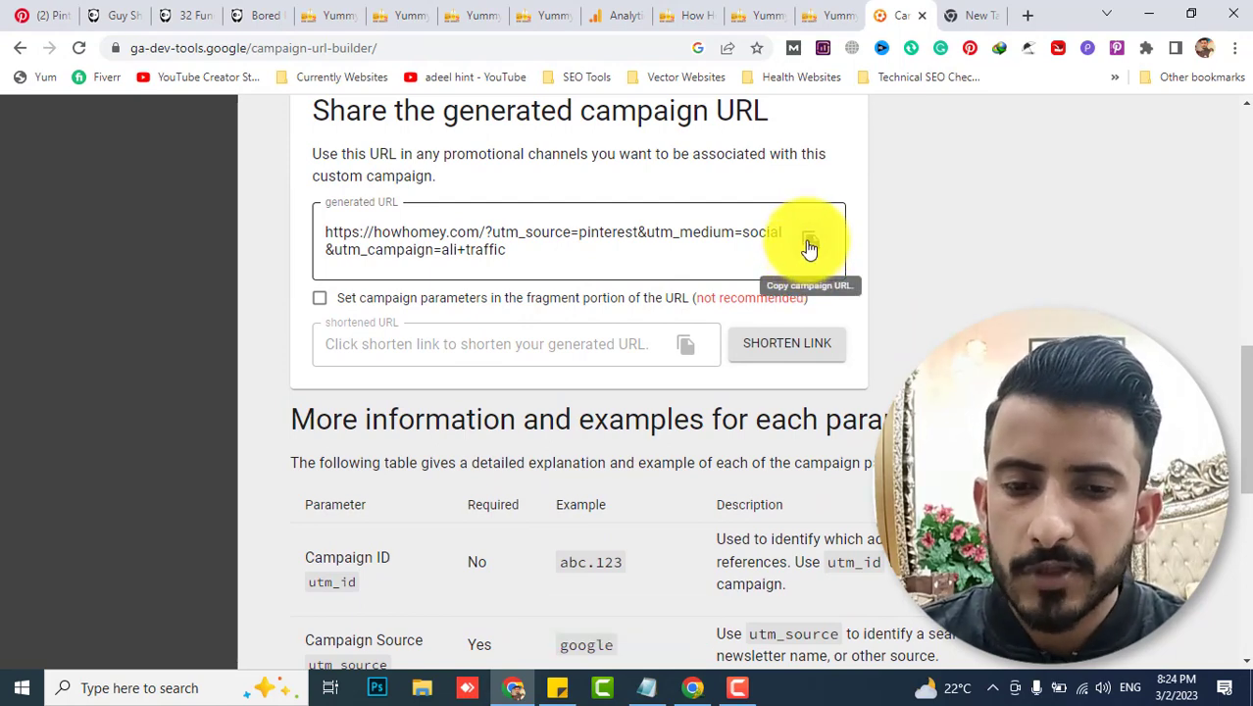
left_click(809, 247)
Start a manual campaign in Pinterest Ads, starting over instead of resuming the previous draft
left_click(47, 15)
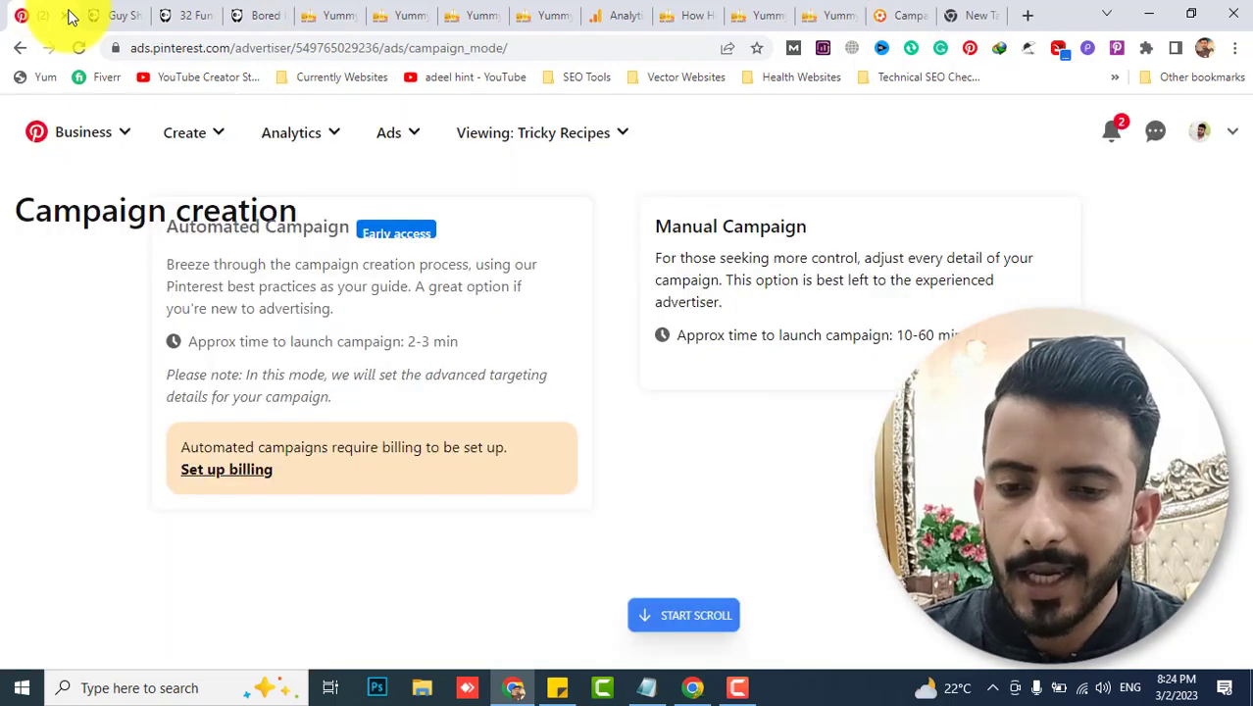
left_click(780, 289)
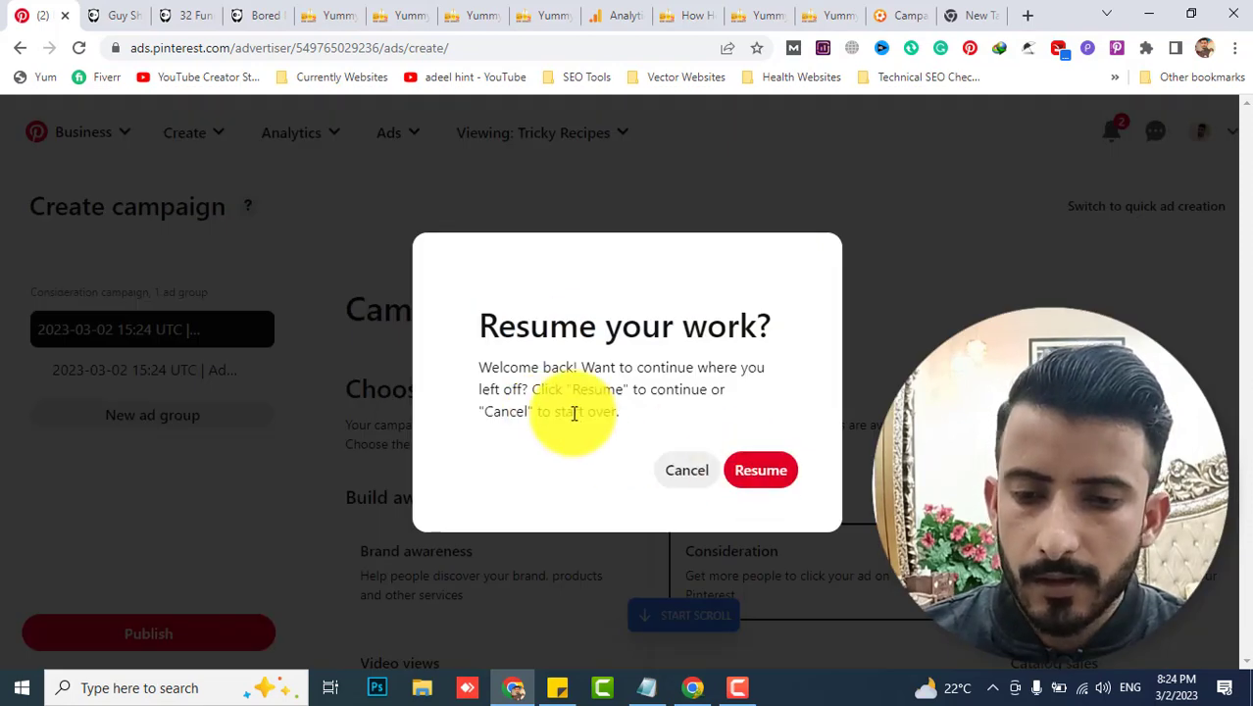
left_click(691, 462)
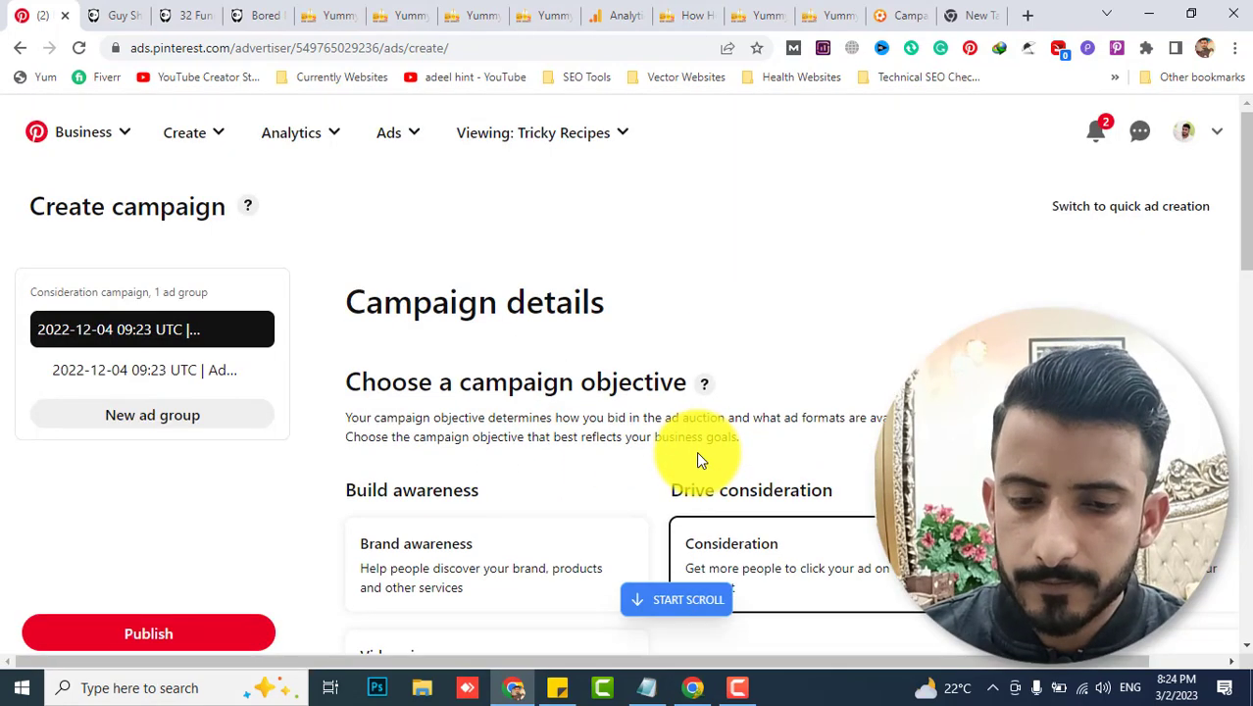
Continue from the campaign details to the ad group and go to its Ads section
scroll(696, 451, "down", 10)
left_click(421, 522)
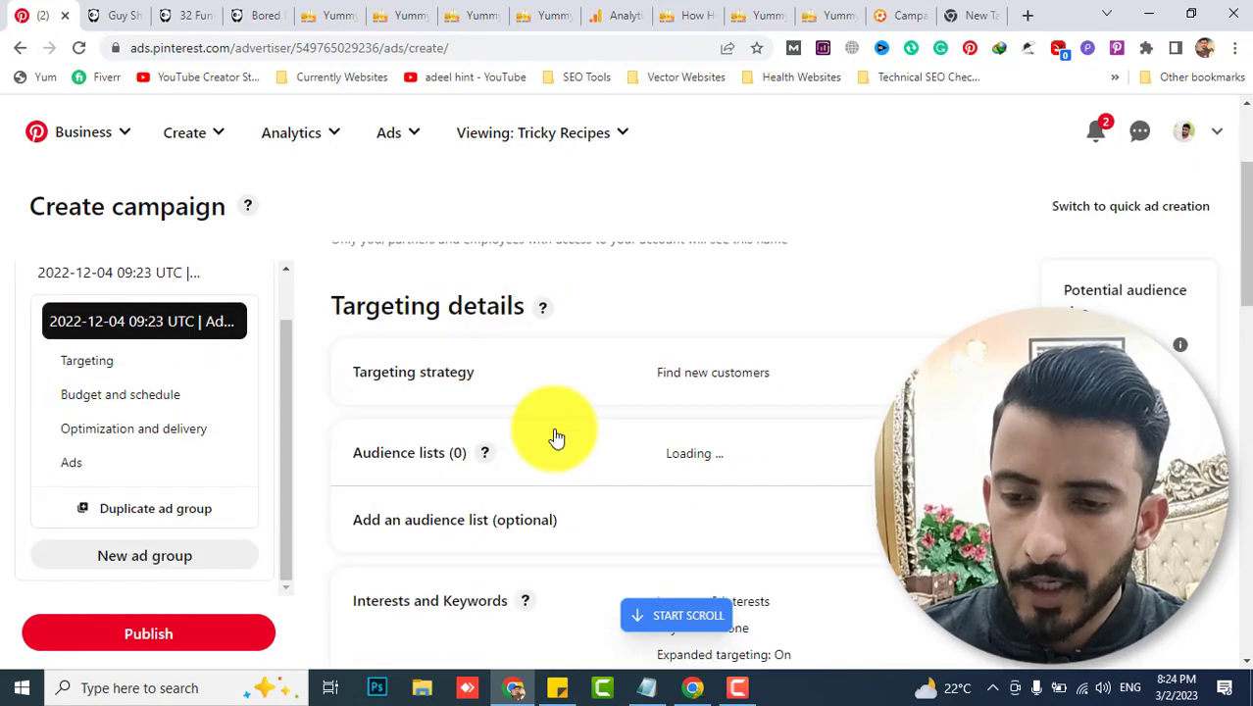
scroll(553, 436, "down", 1)
left_click(69, 461)
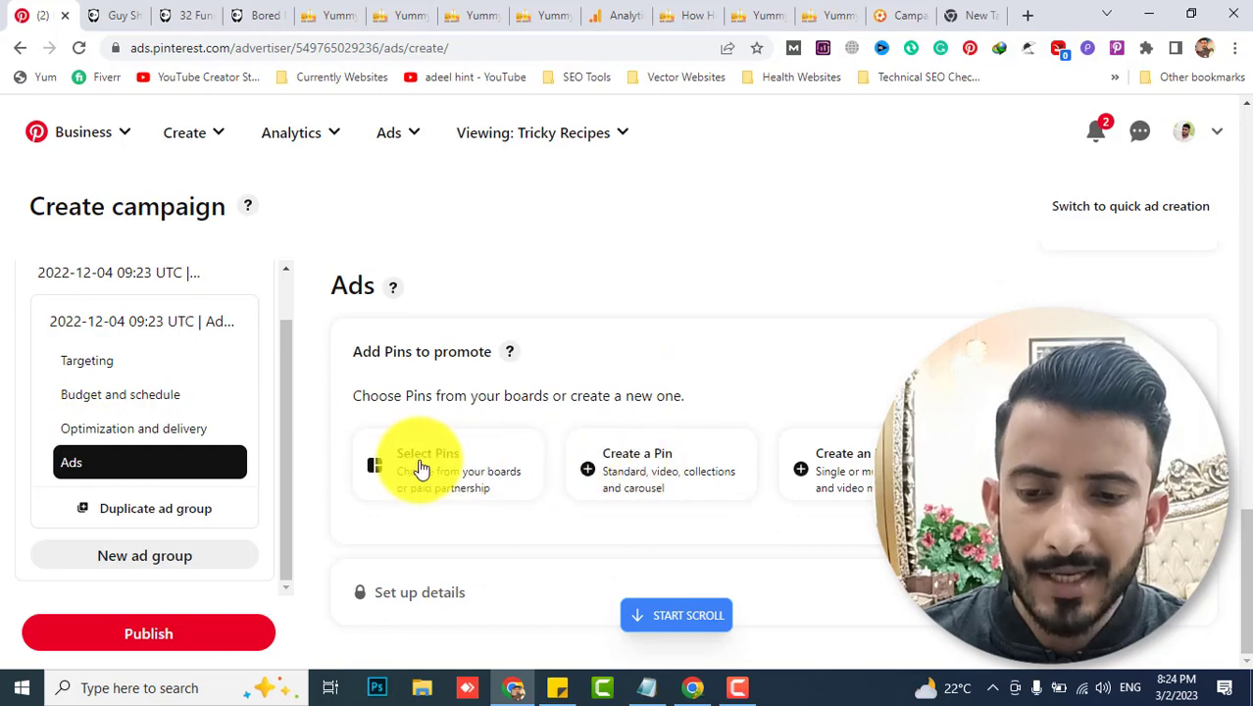
Add three existing Pins to promote: the oily skin remedies, Hand foot white scrub and Amazing hair tips Pins
left_click(476, 465)
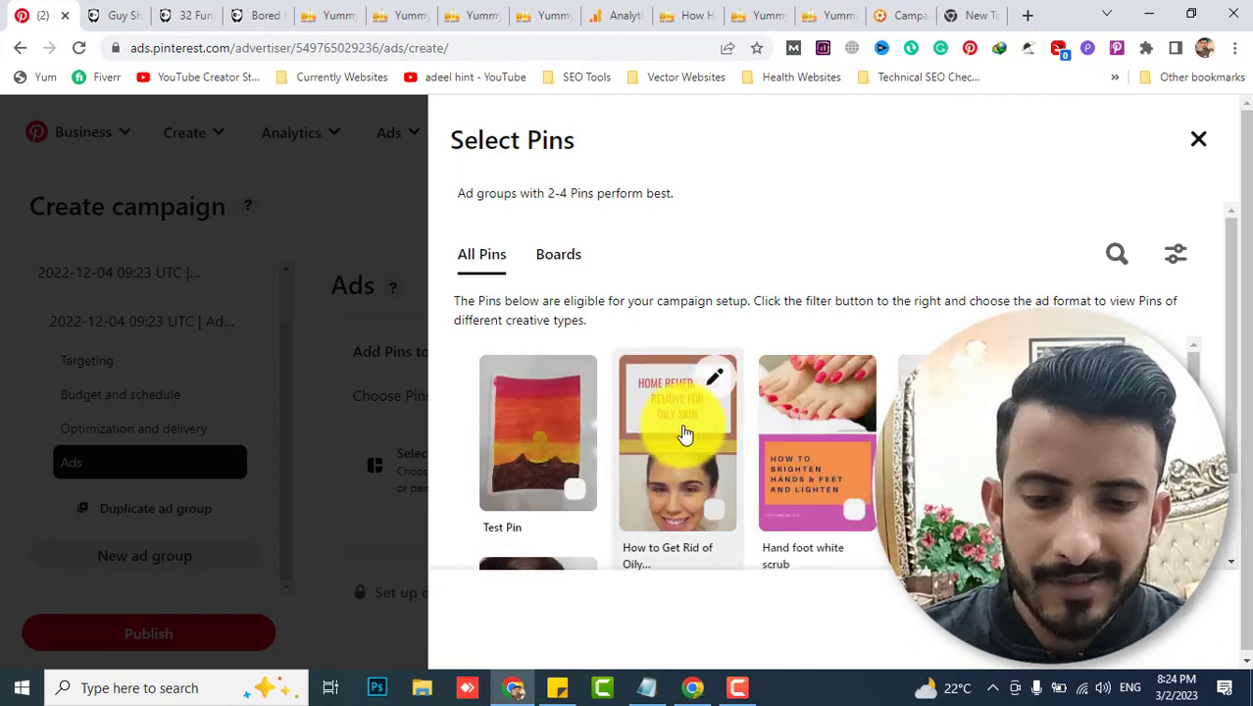
left_click(809, 431)
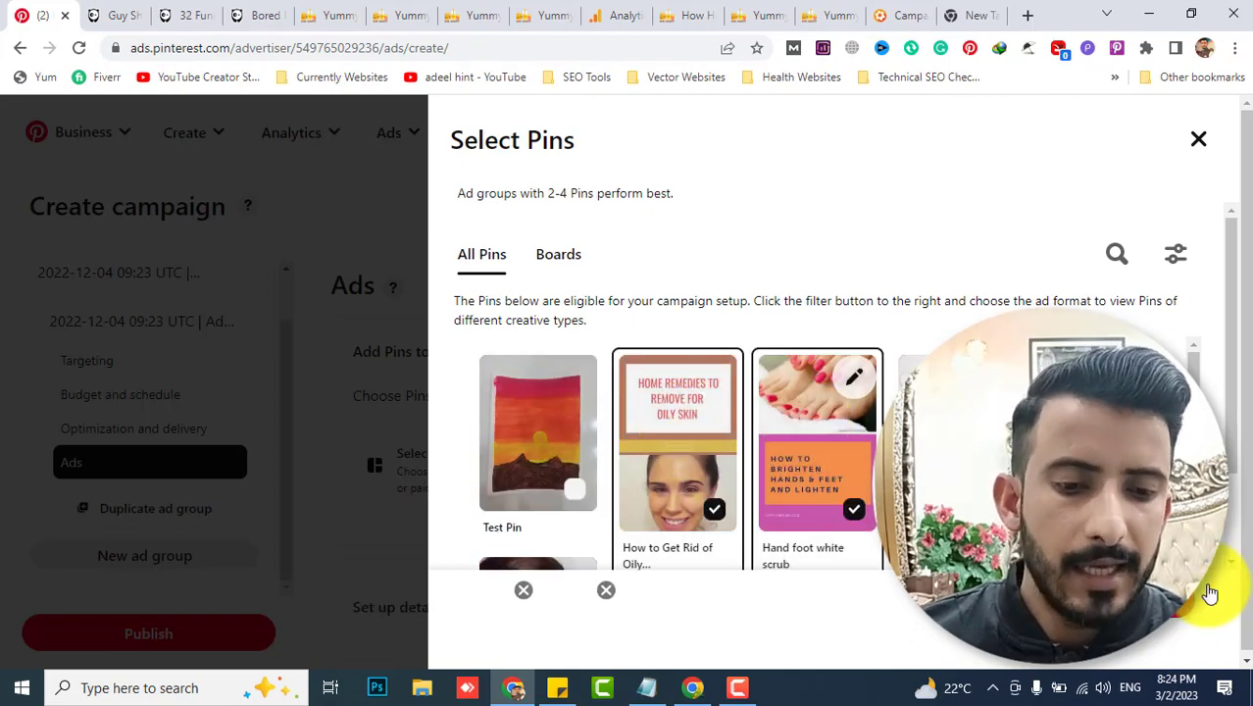
left_click(956, 441)
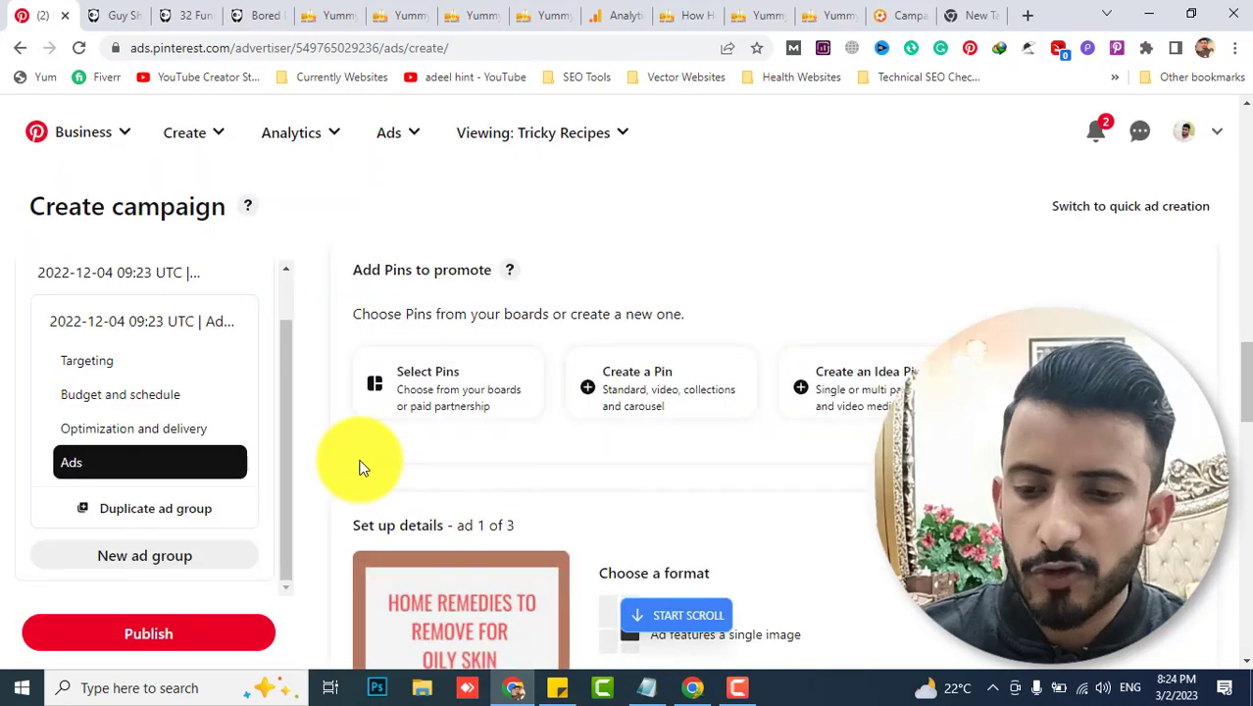
Review the selected Pins' ad details, switch to Campaign URL Builder and set the campaign name to pin1
scroll(595, 500, "down", 15)
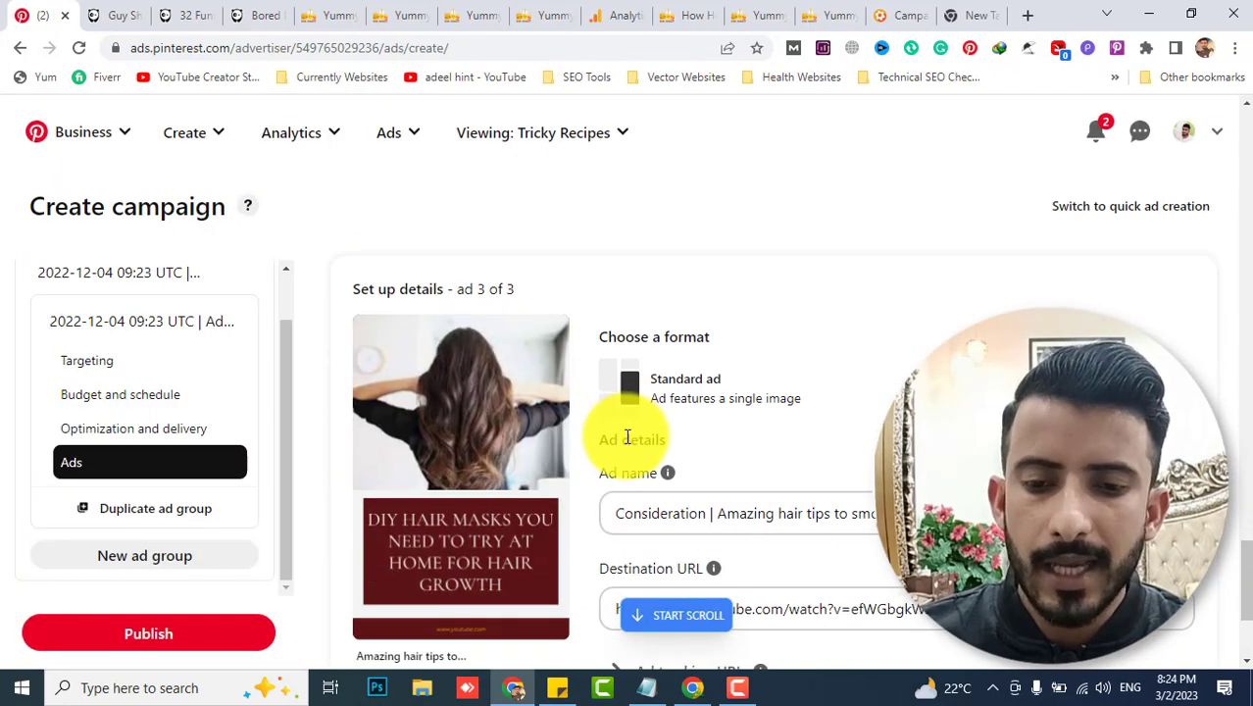
scroll(624, 440, "up", 8)
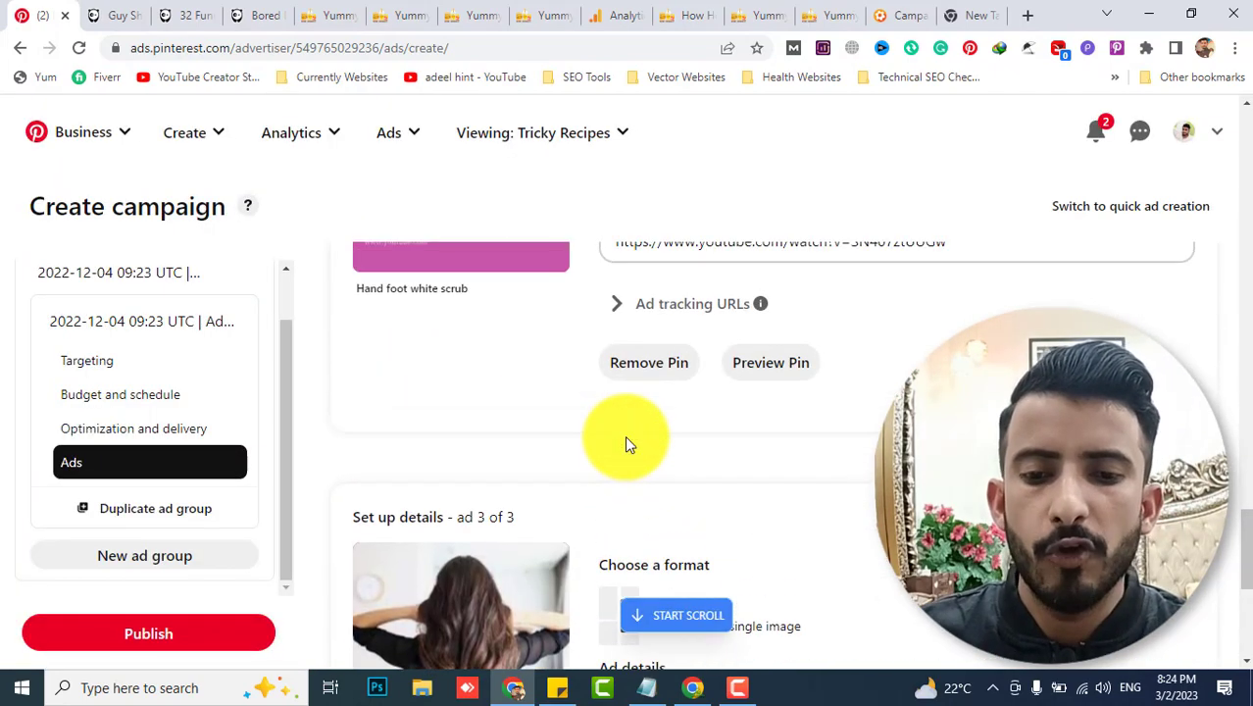
scroll(627, 436, "up", 1)
scroll(660, 452, "down", 3)
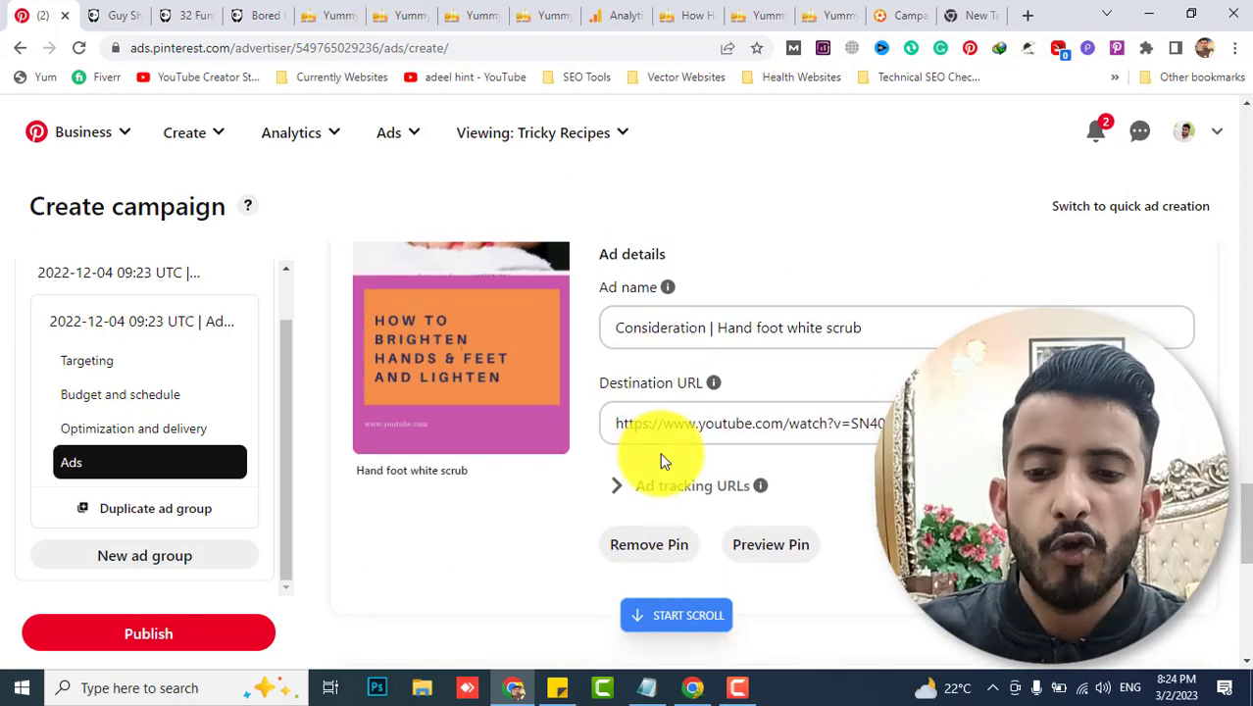
scroll(660, 452, "up", 1)
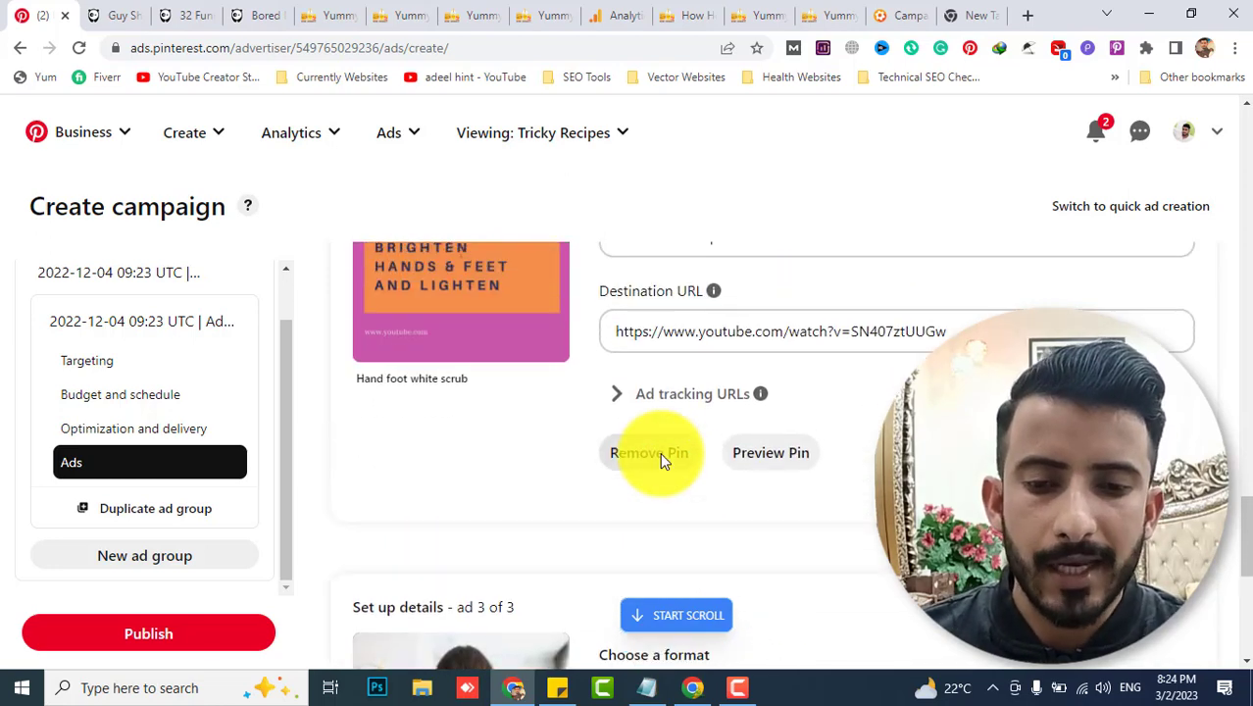
scroll(798, 431, "up", 1)
left_click(821, 12)
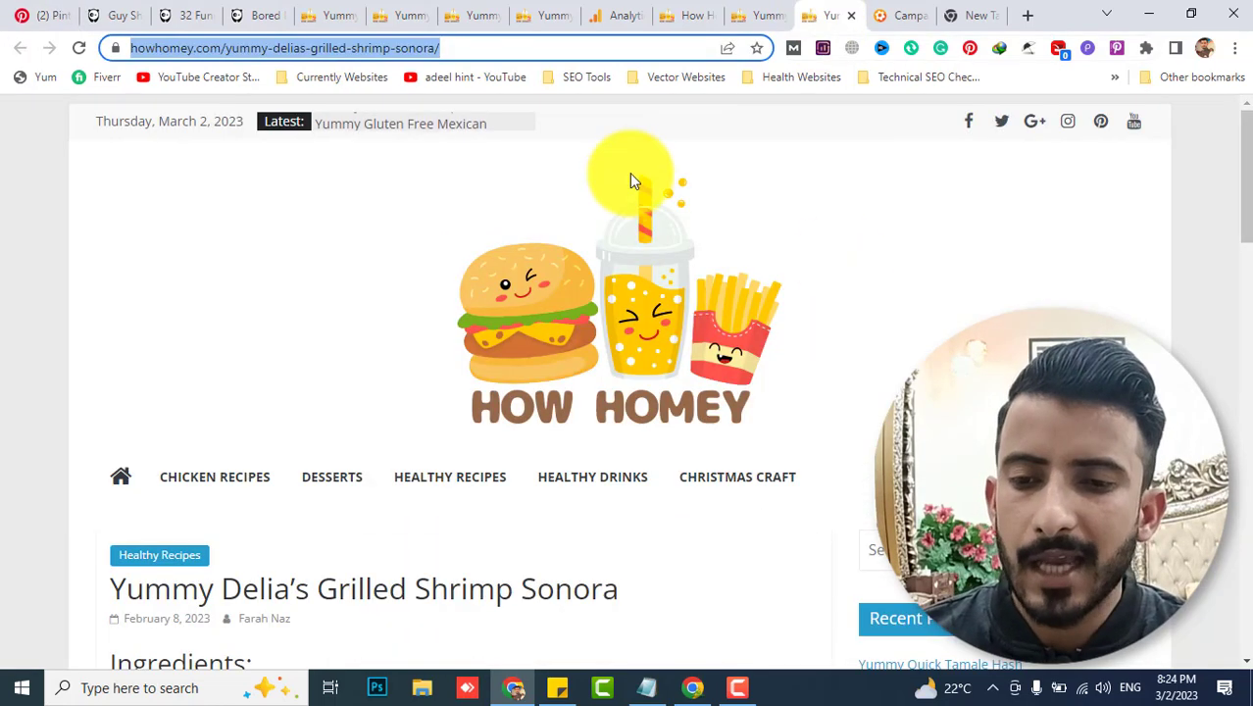
left_click(919, 10)
scroll(583, 326, "up", 5)
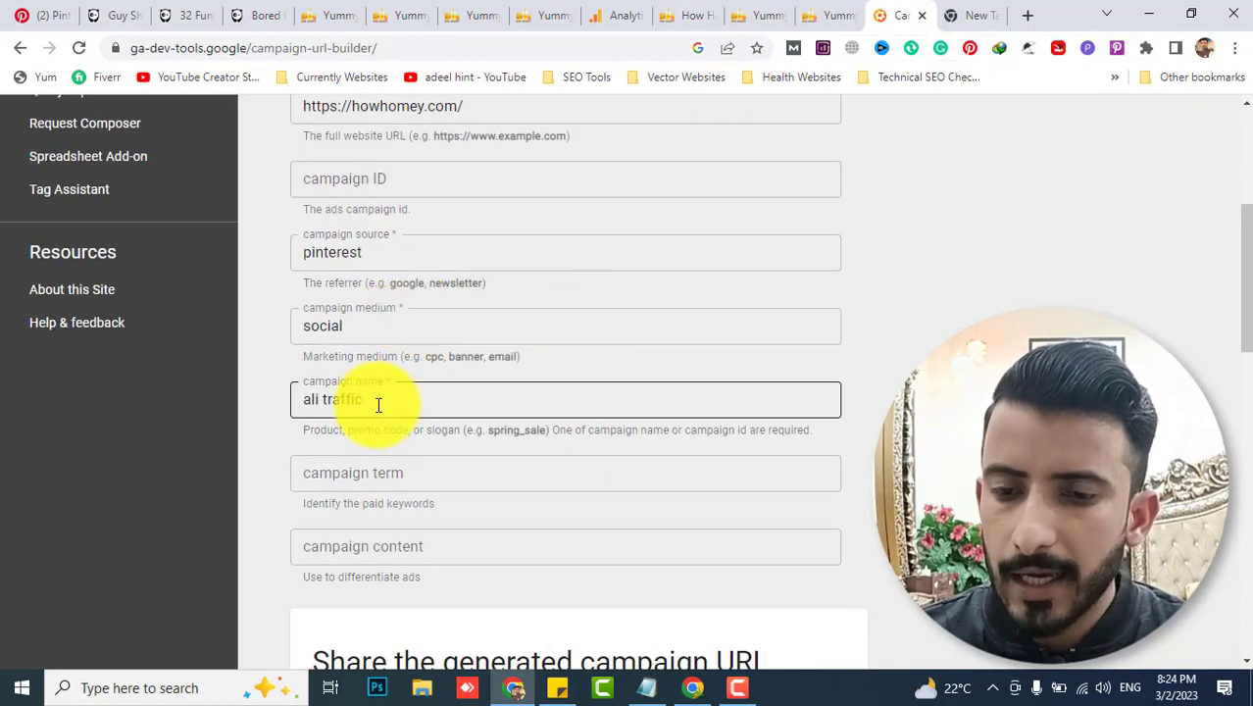
left_click(375, 400)
key("ctrl+a")
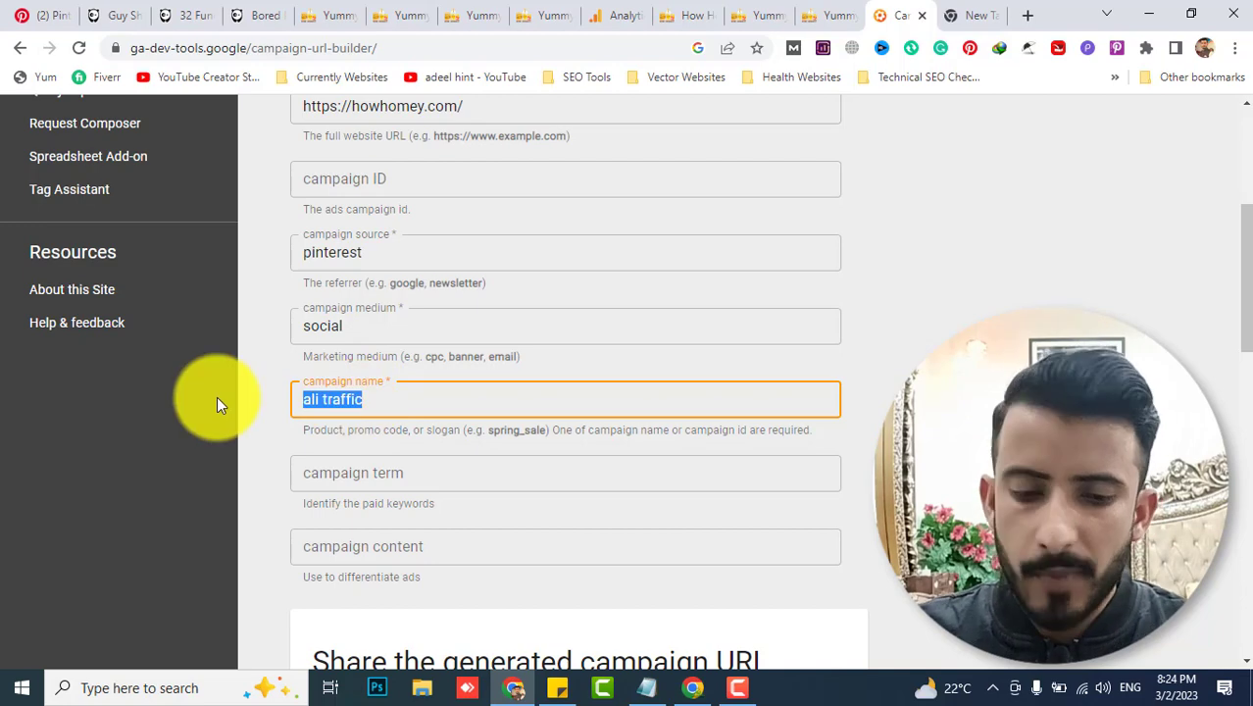
key("BackSpace")
type("pin1")
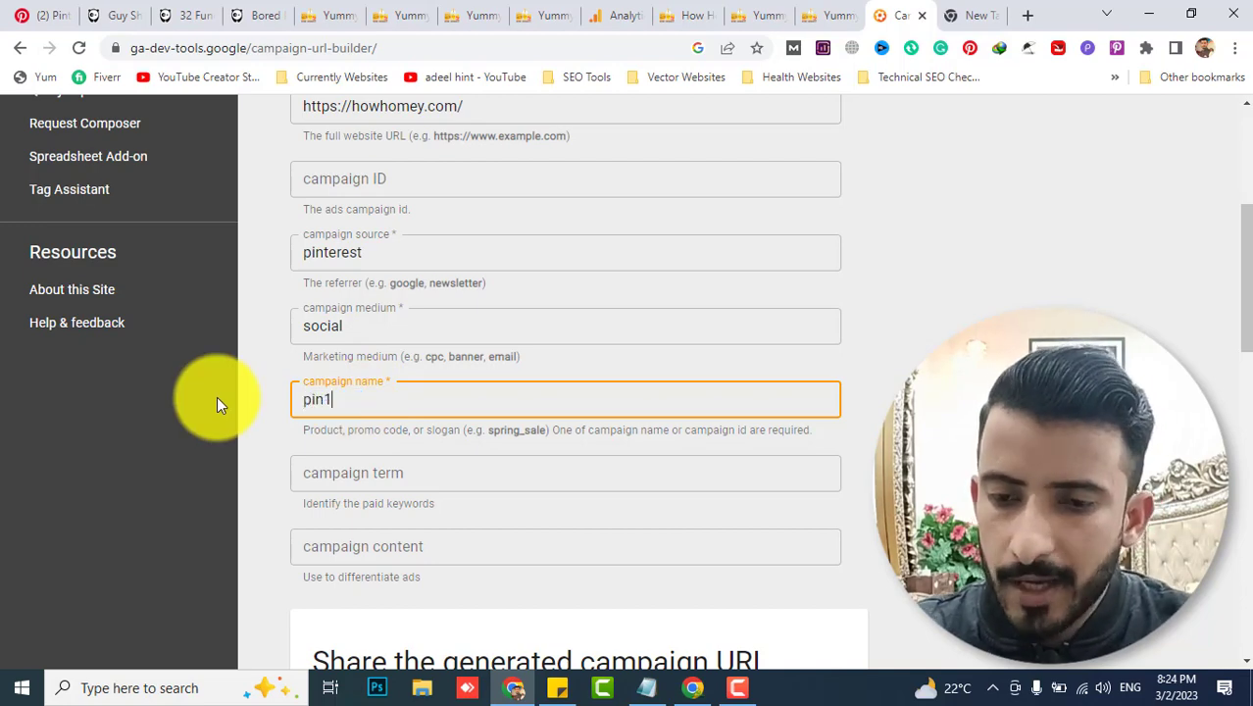
Copy the generated pin1 URL and use it as the destination URL of the Hand foot white scrub ad in Pinterest Ads
scroll(859, 432, "down", 5)
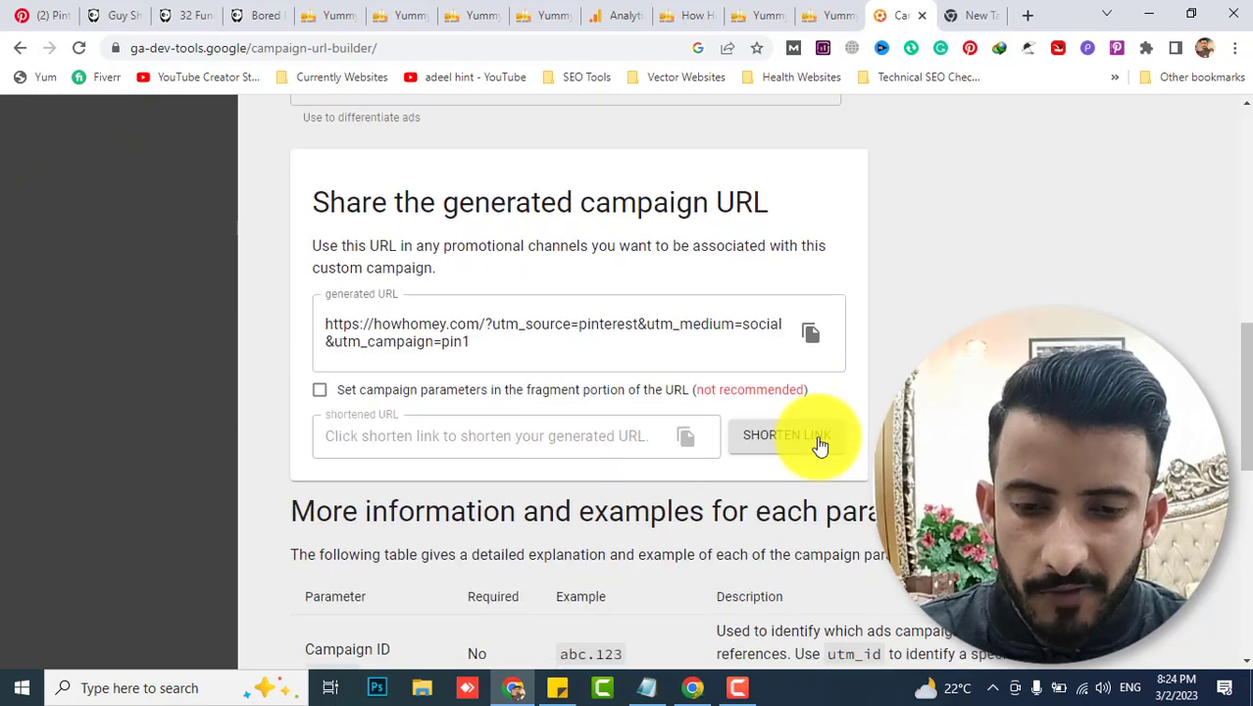
left_click(810, 333)
left_click(47, 14)
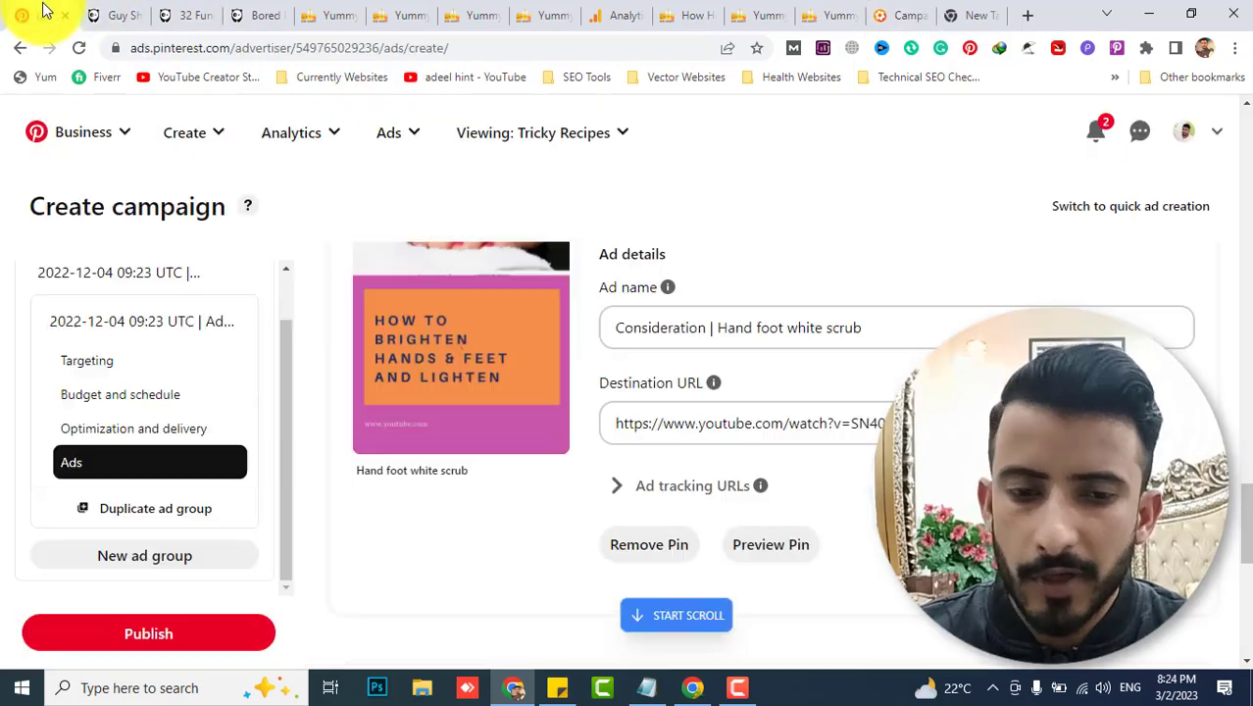
left_click(745, 432)
key("ctrl+a")
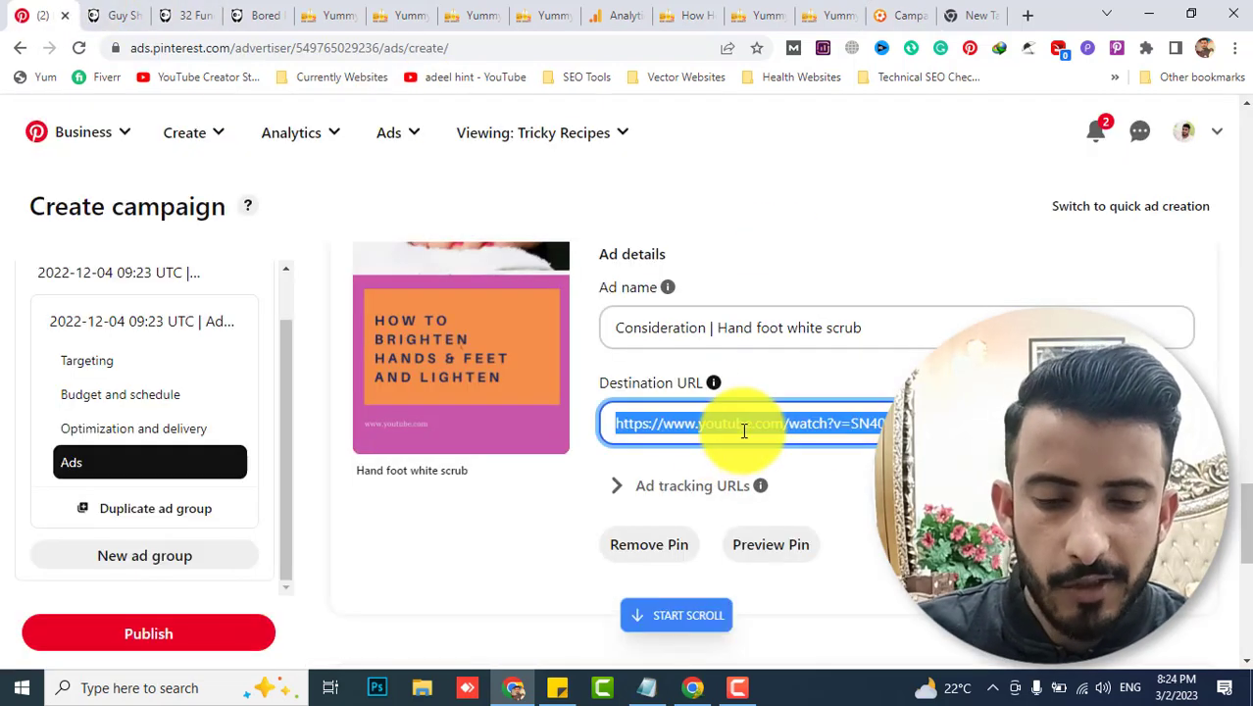
key("ctrl+v")
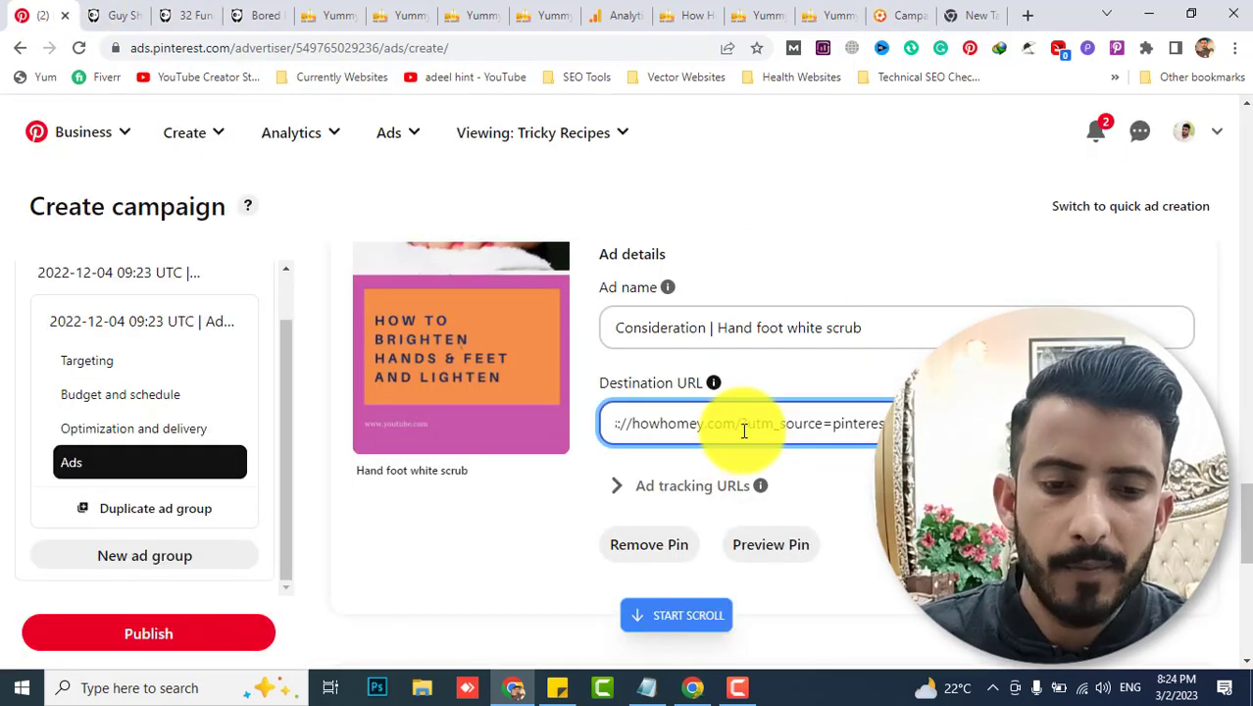
Return to Campaign URL Builder and set the campaign name to pin2
left_click(900, 14)
scroll(710, 245, "down", 1)
scroll(615, 381, "up", 5)
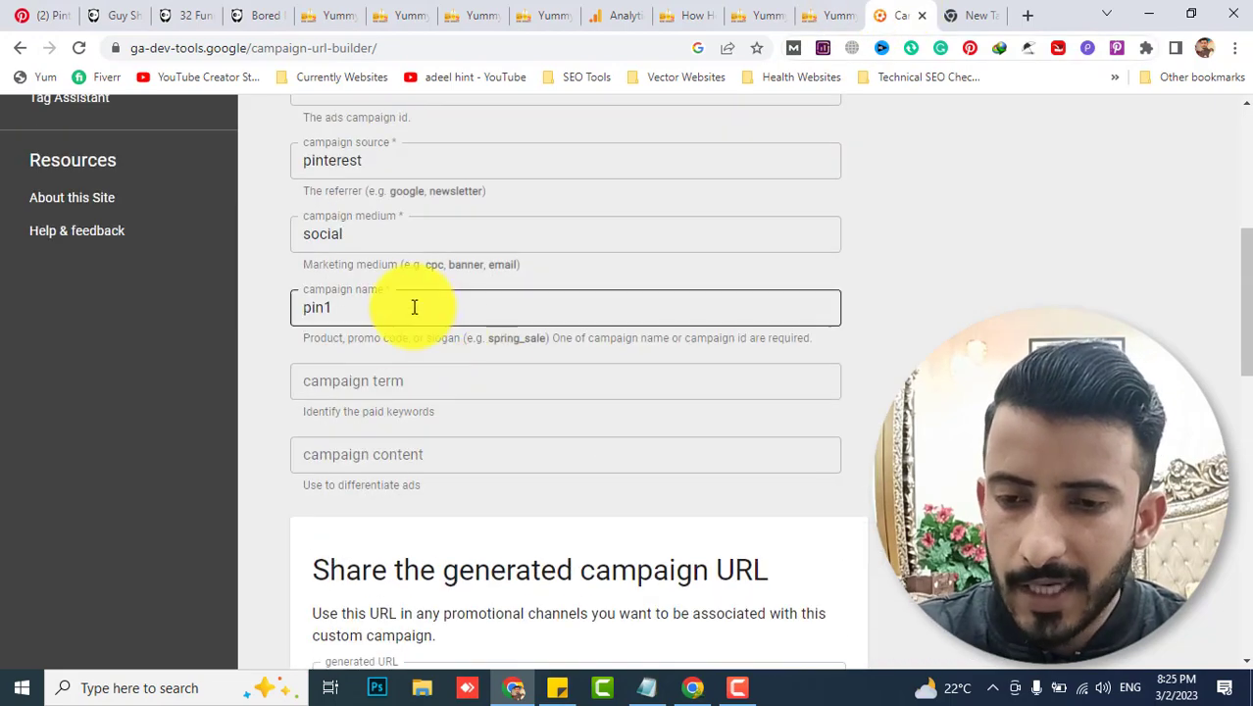
left_click(414, 306)
key("BackSpace")
type("2")
Copy the generated pin2 URL and use it as the destination URL of the Amazing hair tips ad in Pinterest Ads
scroll(787, 333, "down", 5)
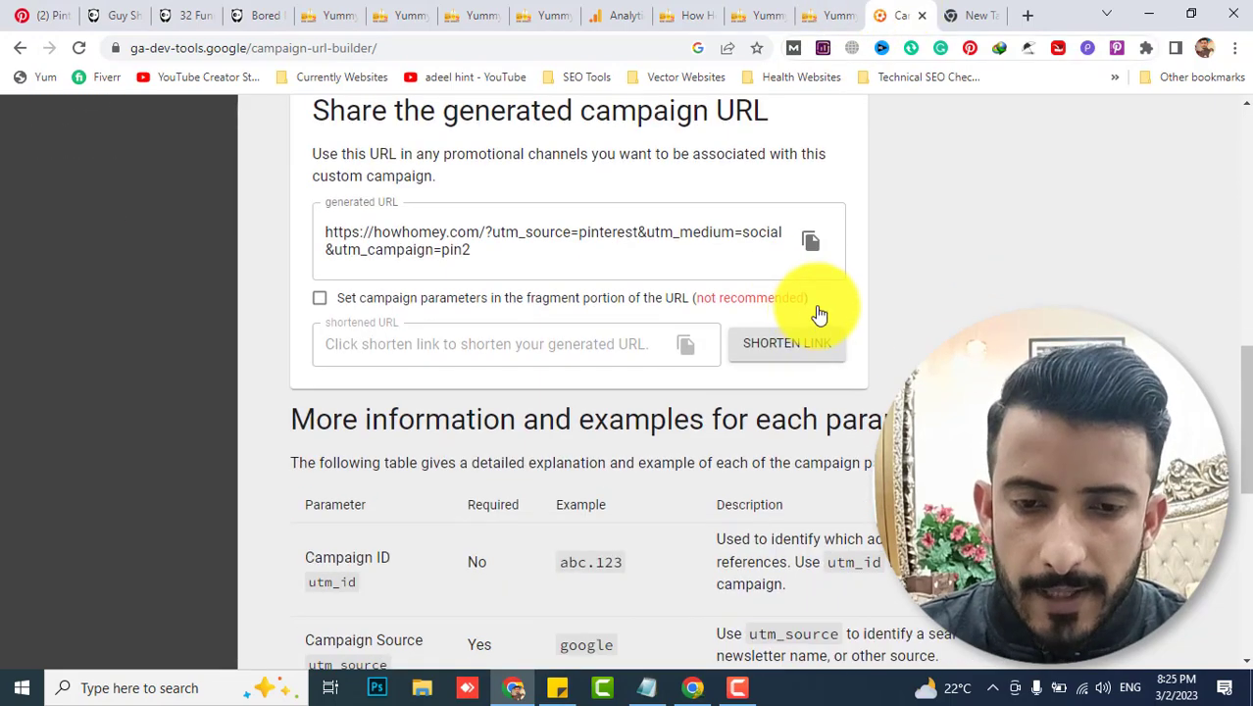
left_click(808, 241)
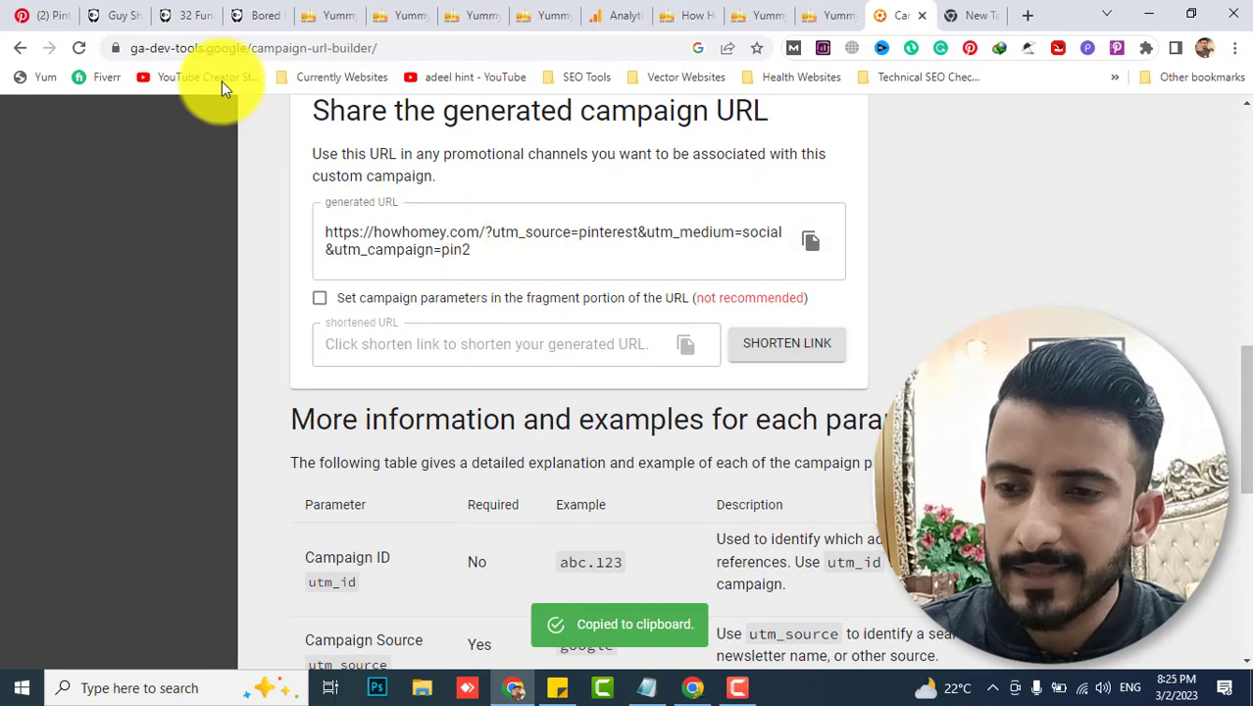
left_click(59, 14)
scroll(777, 478, "down", 5)
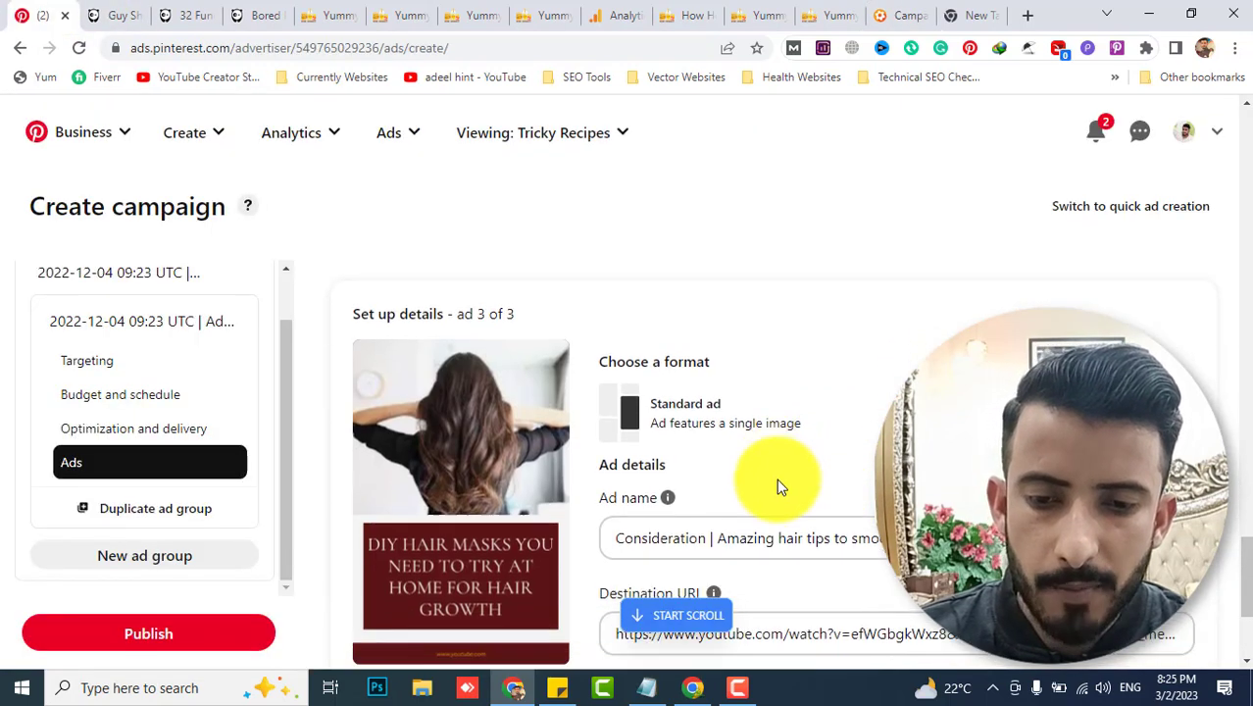
left_click(716, 388)
key("ctrl+a")
key("ctrl+v")
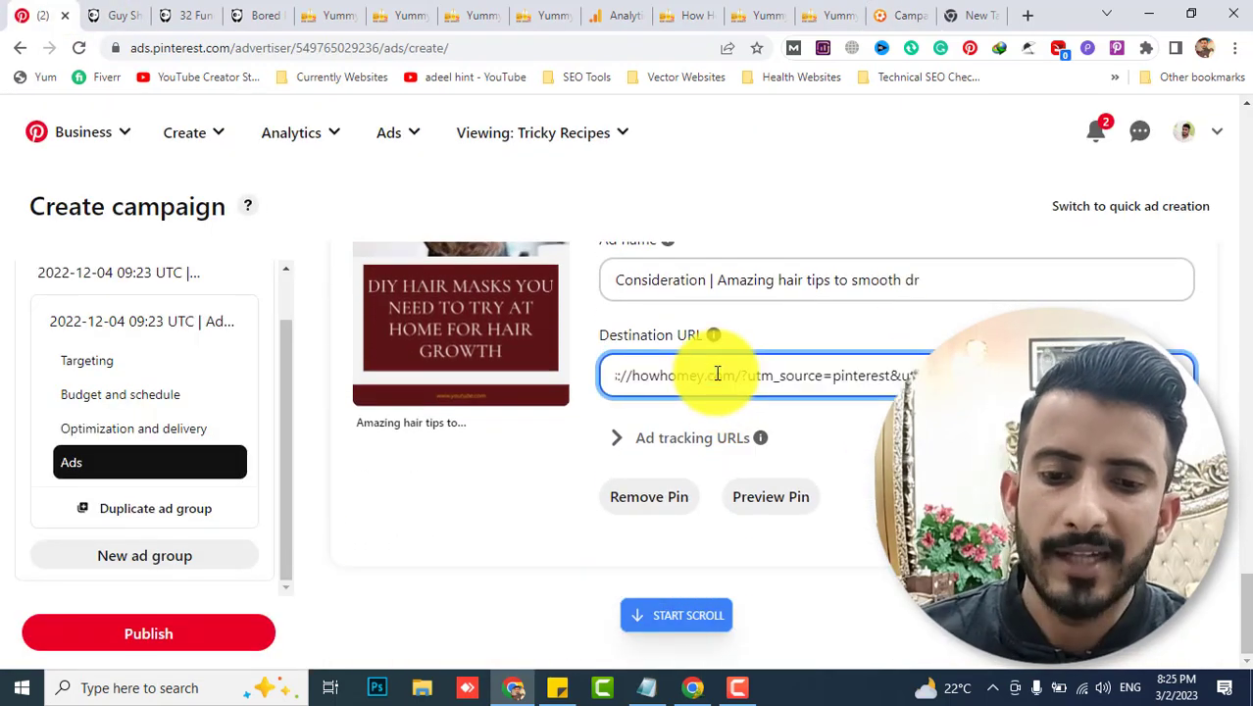